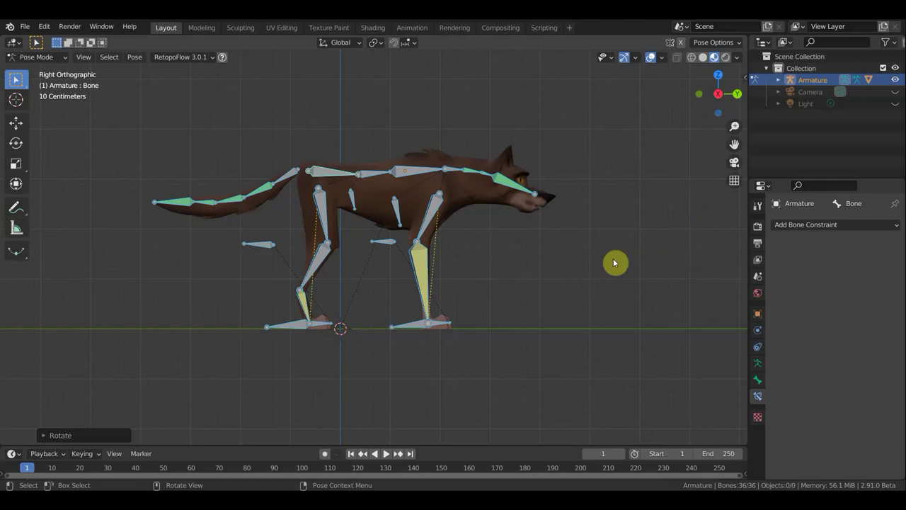
Enlarge the timeline and zoom it to show roughly frames -5 to 45 around frame 1.
drag(502, 445, 505, 354)
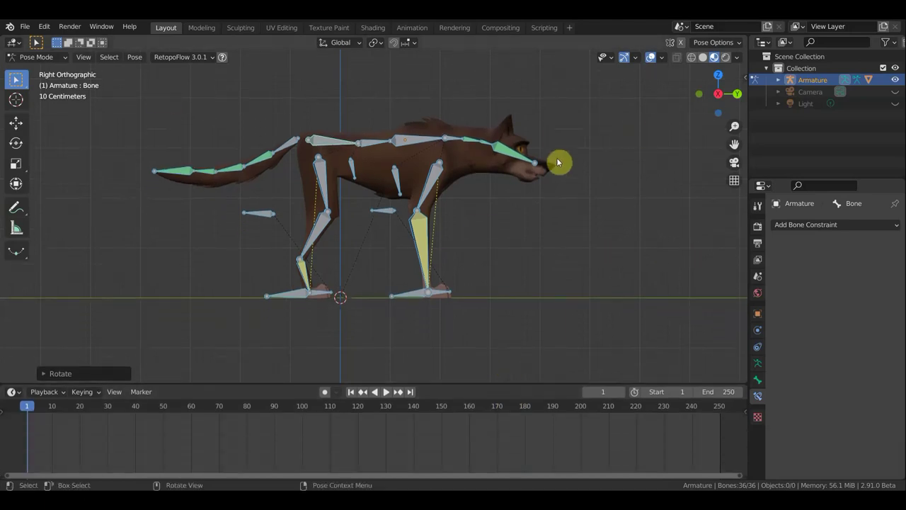
scroll(121, 435, up, 2)
scroll(121, 435, up, 3)
scroll(120, 434, up, 3)
scroll(120, 434, up, 1)
mouse_move(120, 433)
middle_down()
mouse_move(367, 473)
mouse_move(627, 423)
mouse_move(741, 467)
mouse_move(115, 479)
mouse_move(314, 423)
mouse_move(552, 472)
mouse_move(632, 475)
mouse_move(40, 409)
middle_up()
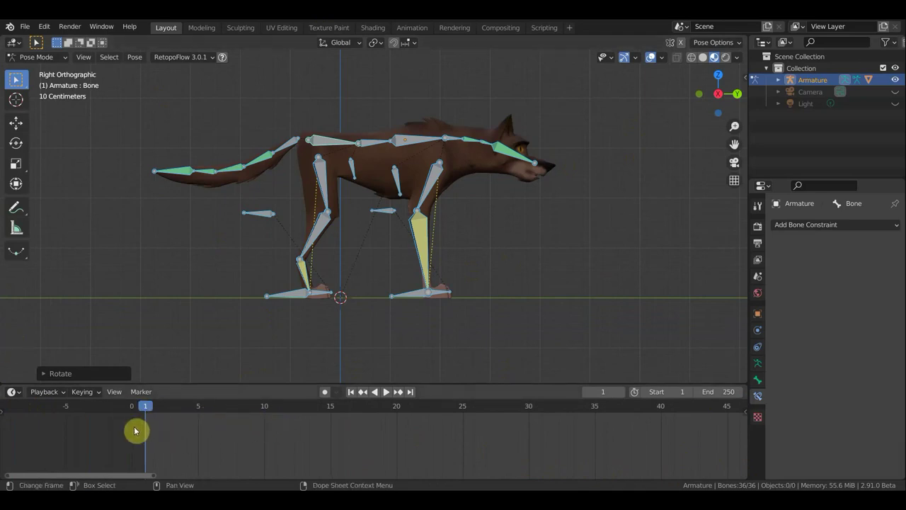
scroll(119, 429, up, 1)
scroll(119, 429, up, 1)
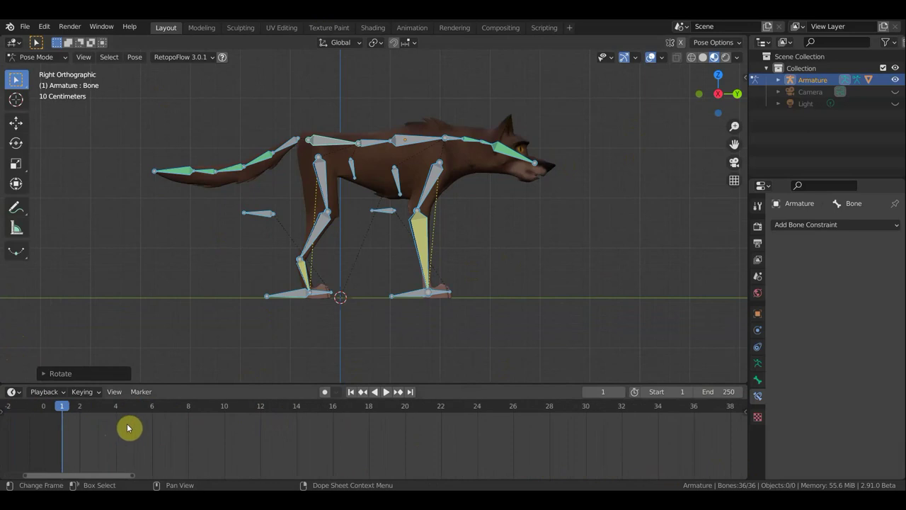
scroll(128, 428, down, 1)
scroll(130, 428, down, 1)
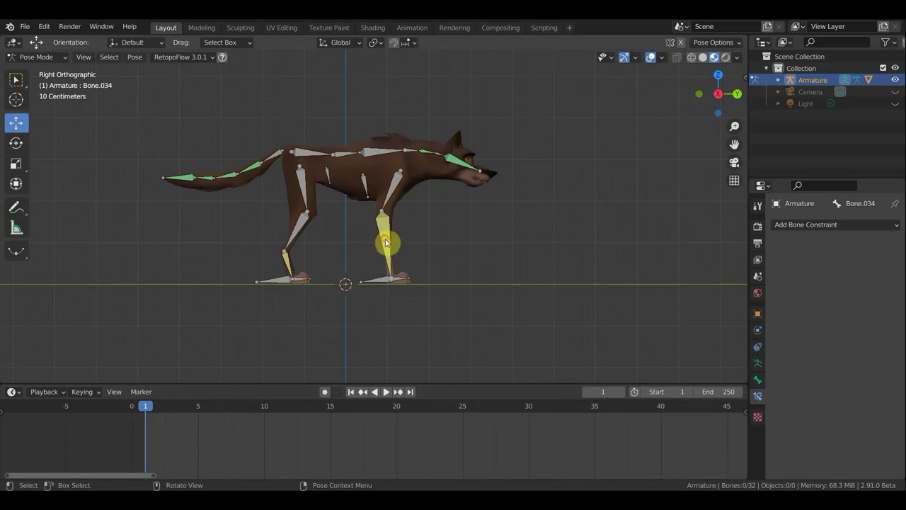
Clear the pole targets from the leg IK constraints, including Bone.032 and Bone.019.
click(439, 274)
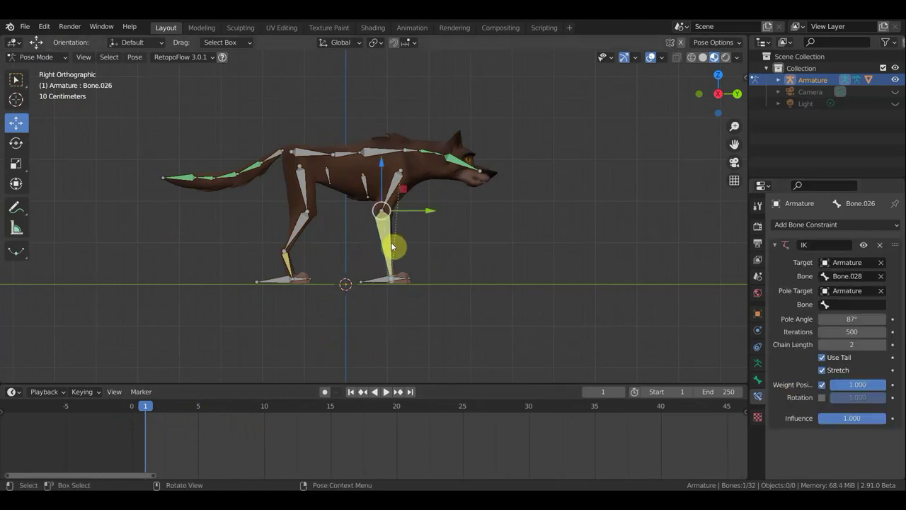
click(881, 290)
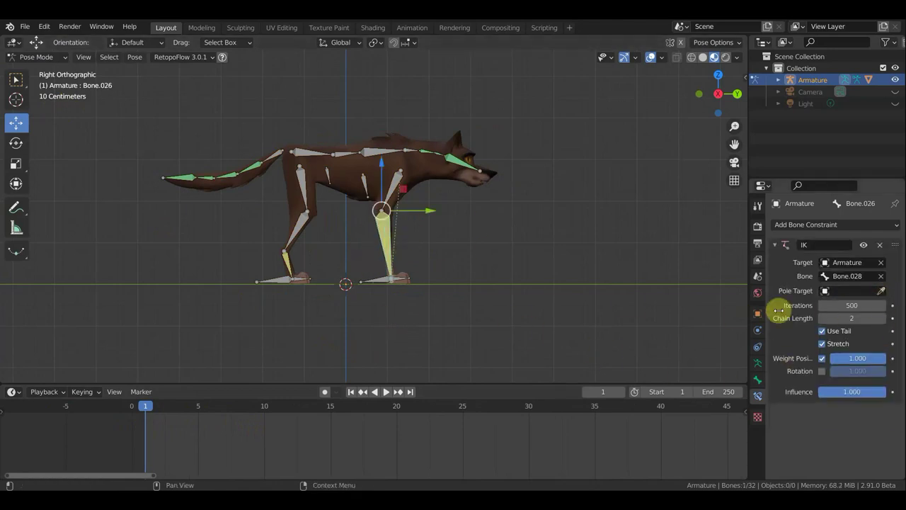
mouse_move(344, 271)
middle_down()
mouse_move(281, 287)
mouse_move(397, 251)
middle_up()
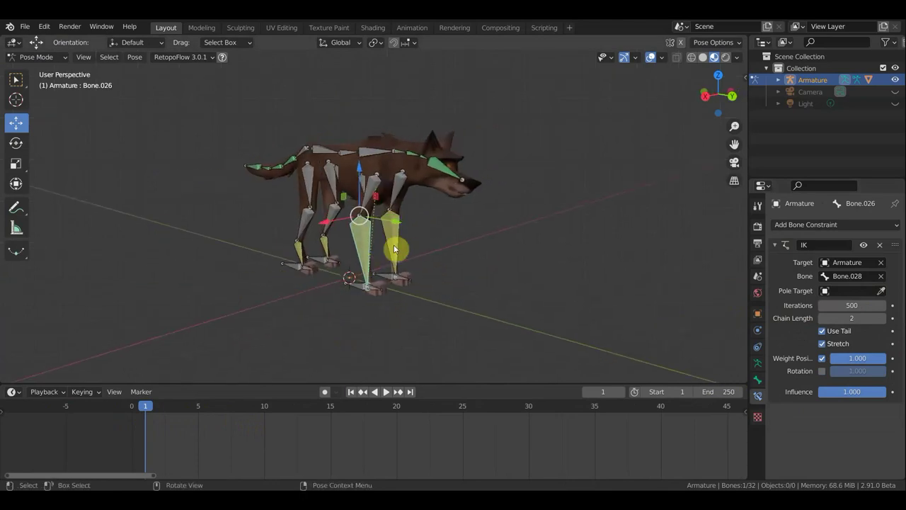
key(ctrl+z)
click(880, 290)
click(311, 265)
click(305, 251)
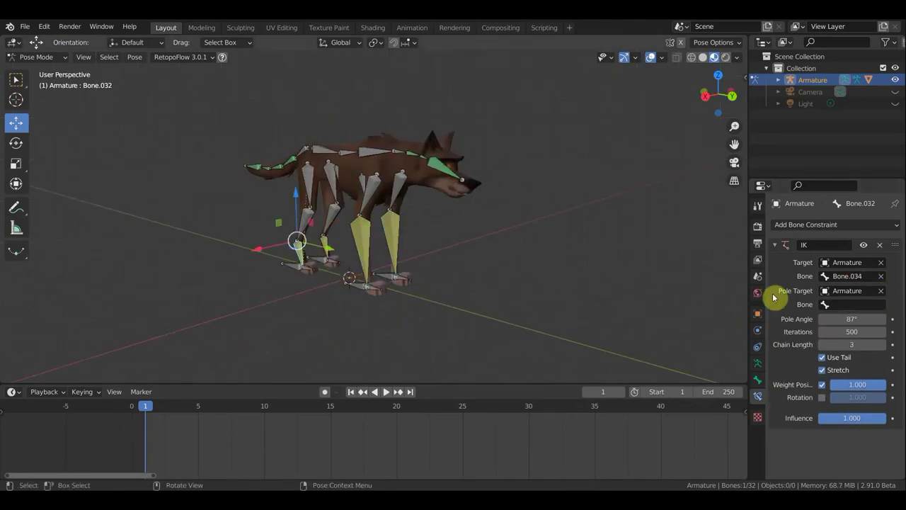
click(881, 291)
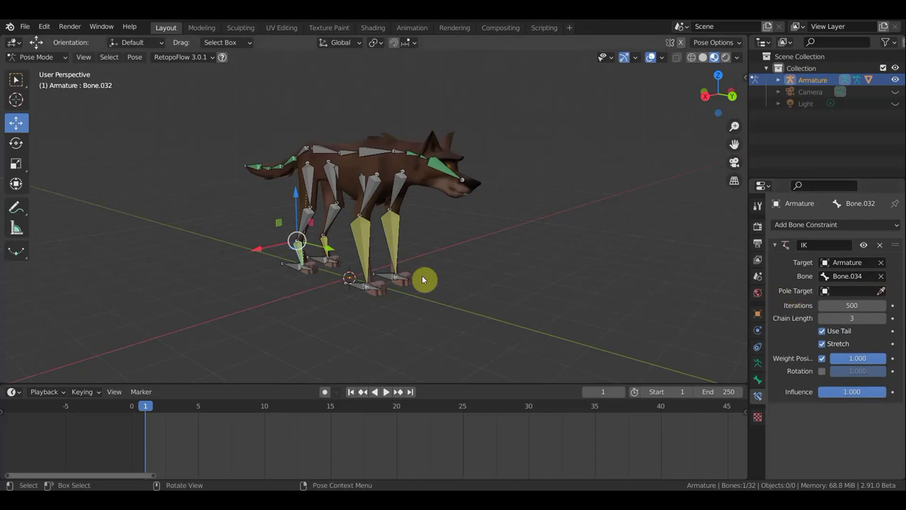
click(322, 245)
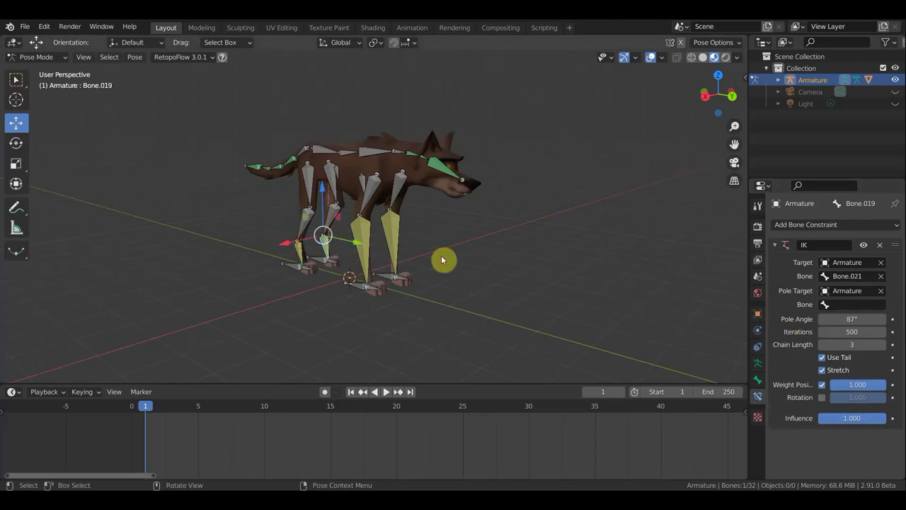
click(881, 290)
key(KP_3)
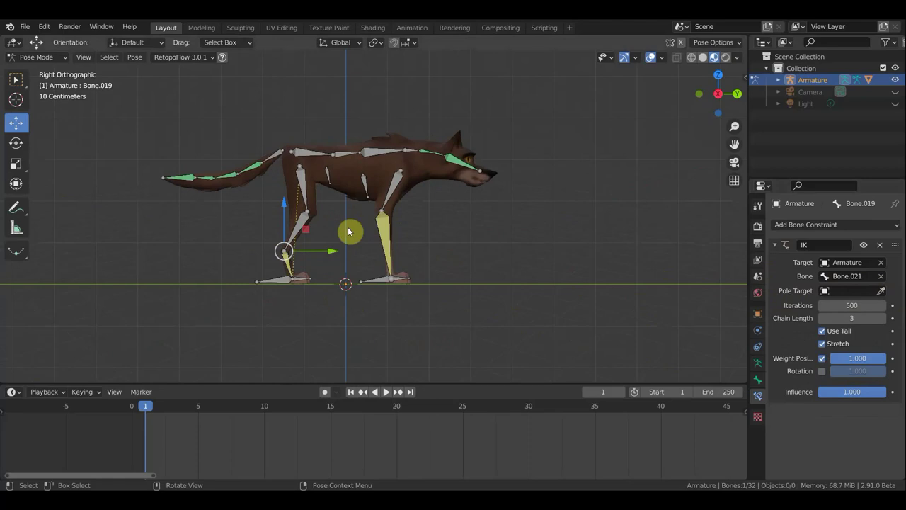
Lower the whole wolf rig slightly.
key(a)
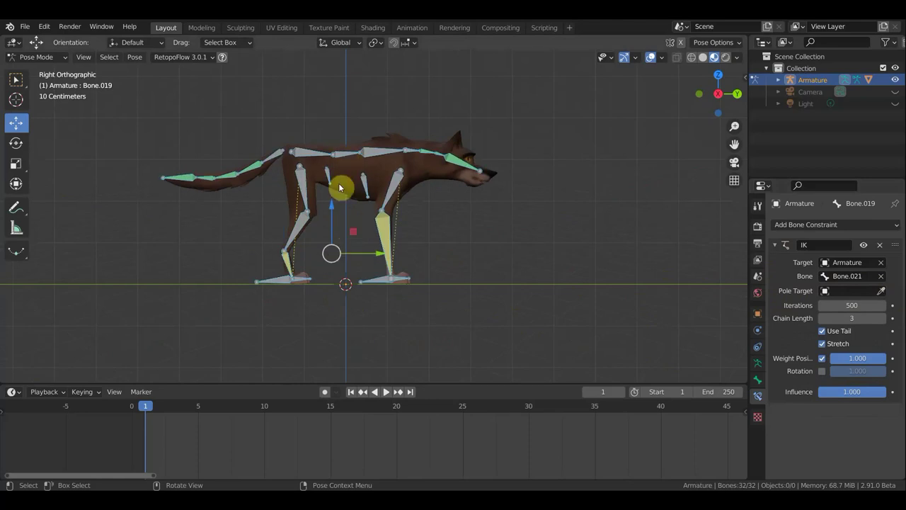
mouse_move(336, 202)
mouse_down()
mouse_move(334, 183)
mouse_move(333, 191)
mouse_up()
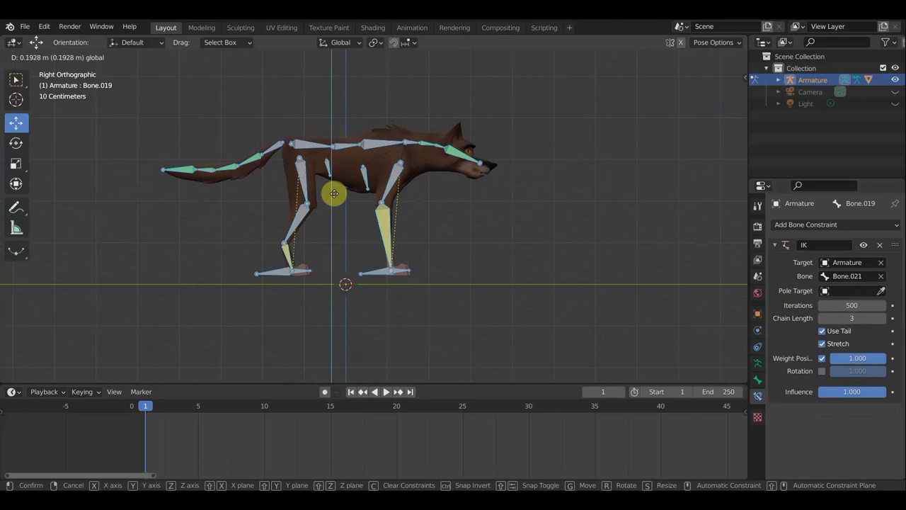
drag(334, 191, 333, 194)
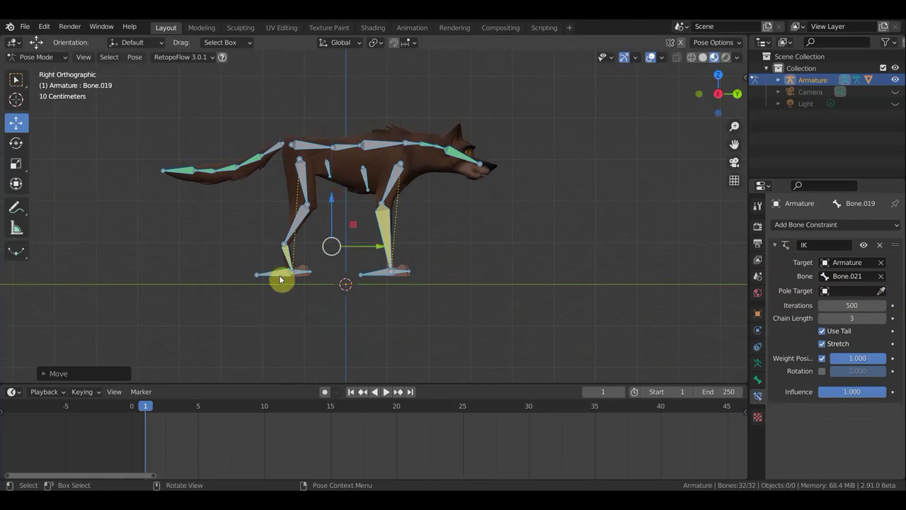
Lift the front paw bone Bone.034 off the ground and bend it back.
click(279, 281)
drag(279, 281, 332, 248)
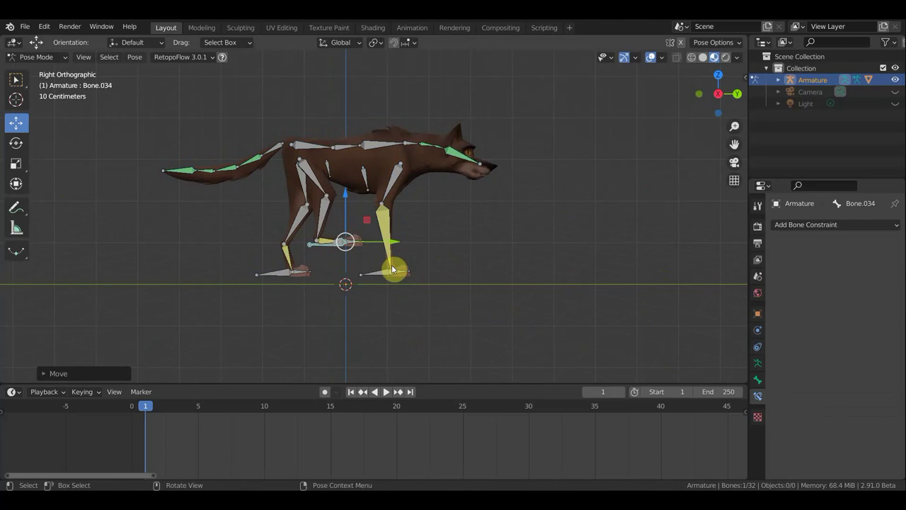
key(r)
click(362, 292)
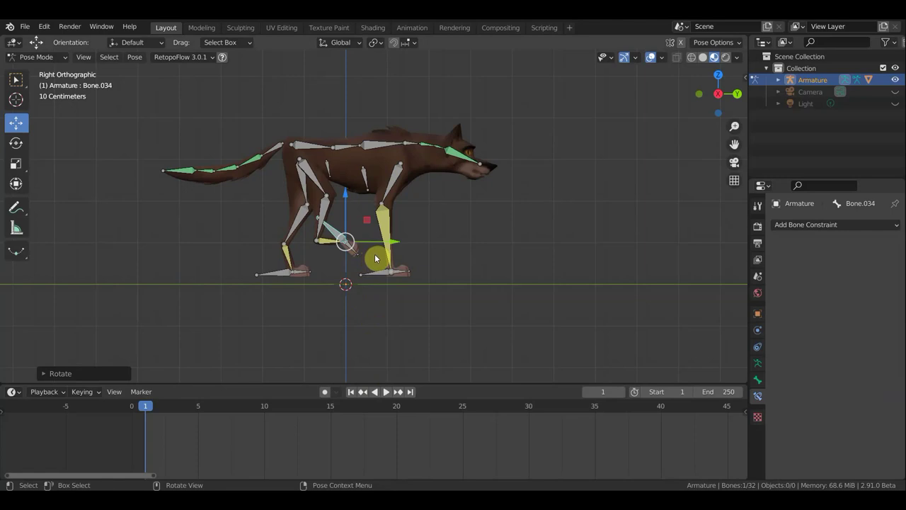
key(r)
click(378, 244)
key(g)
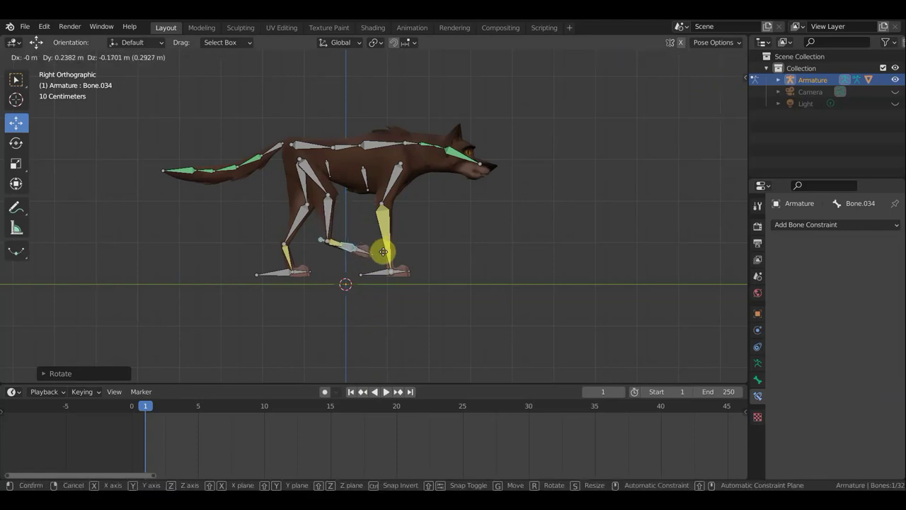
click(382, 252)
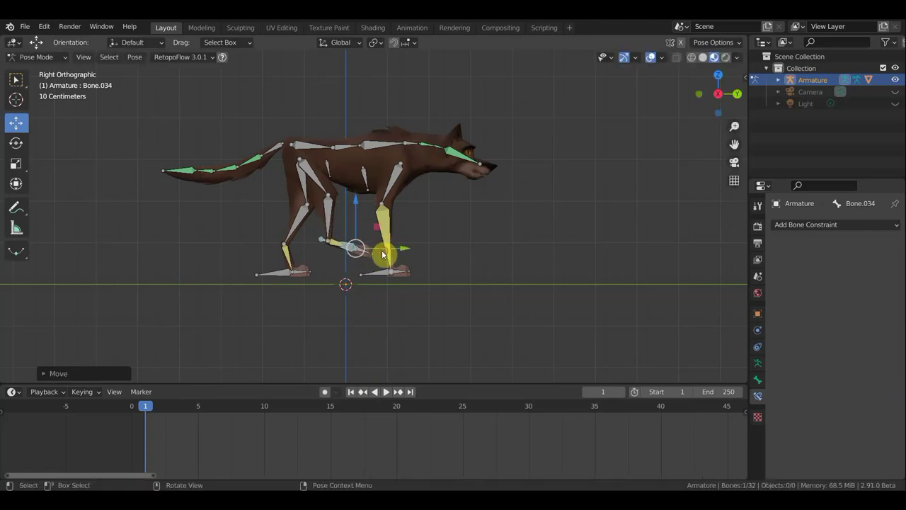
Move the hind foot bone Bone.021 forward under the body.
click(277, 272)
key(g)
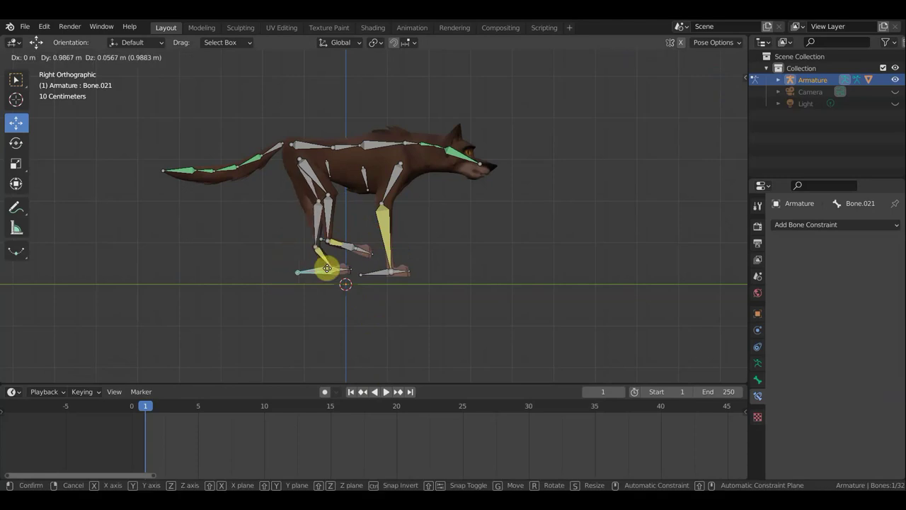
click(329, 275)
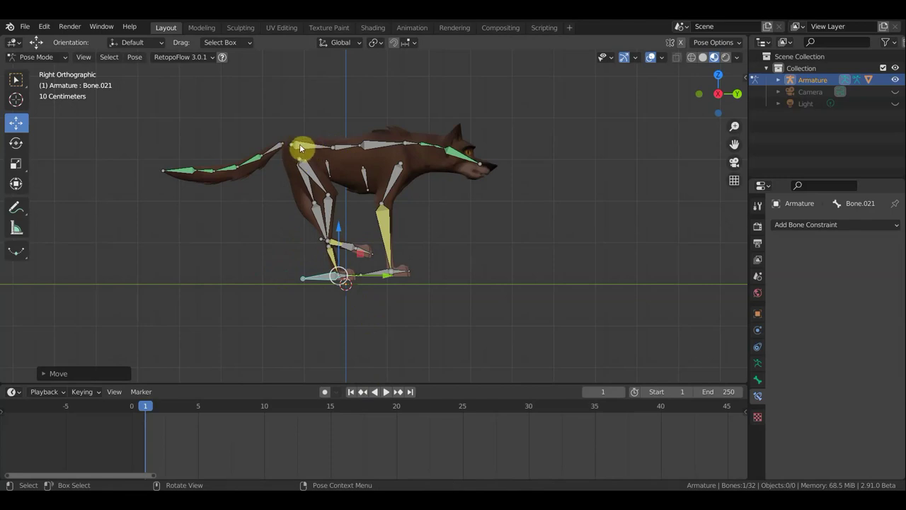
click(352, 150)
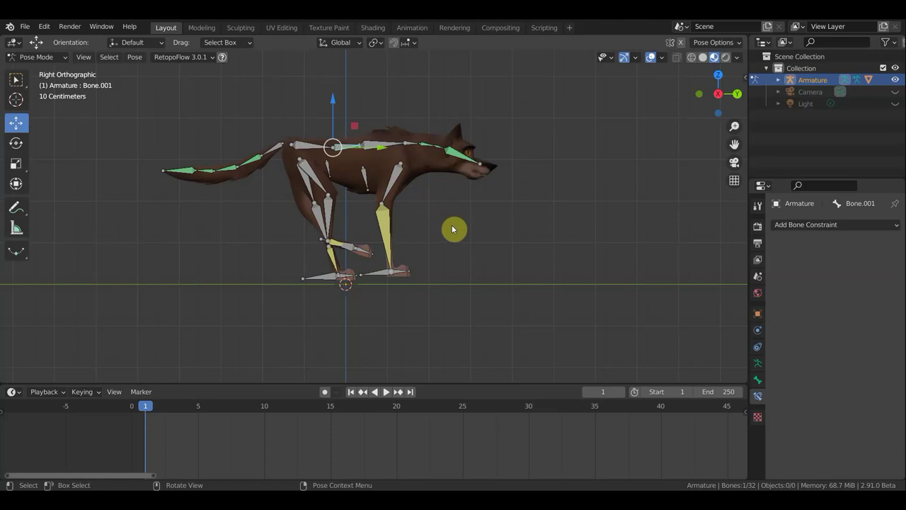
Tilt the back bone Bone.001 into a forward-leaning angle.
key(r)
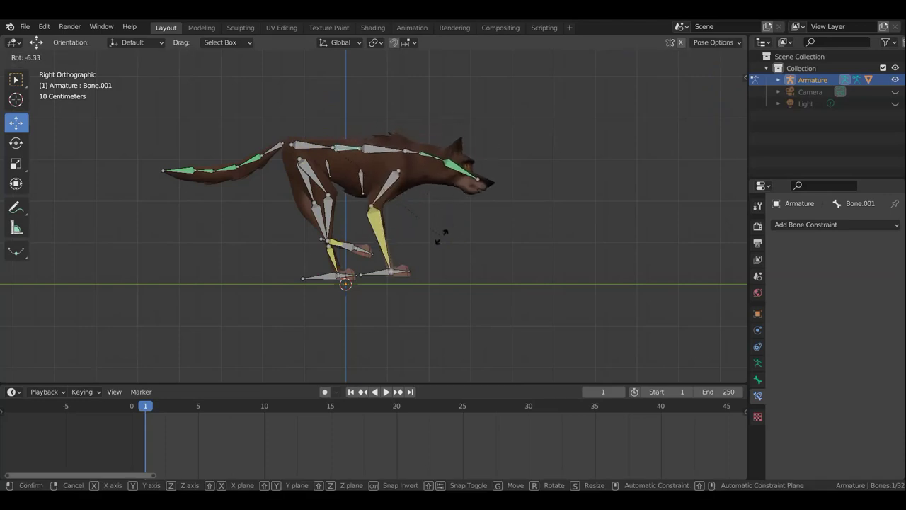
click(434, 244)
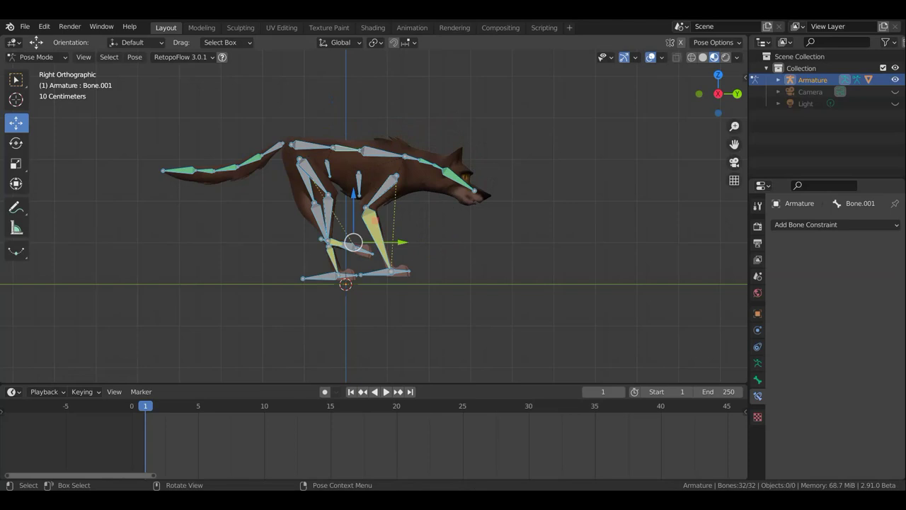
key(a)
key(r)
right_click(439, 218)
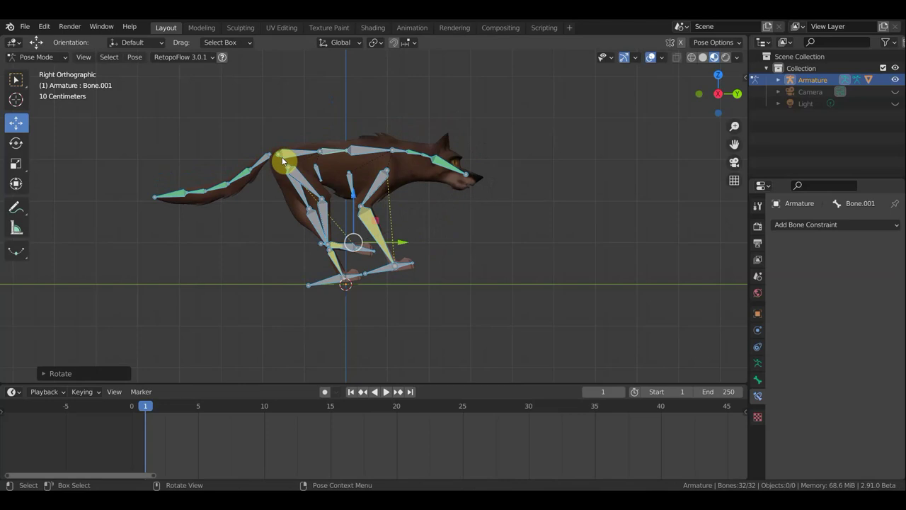
Shift the wolf's body by moving the root bone.
click(338, 199)
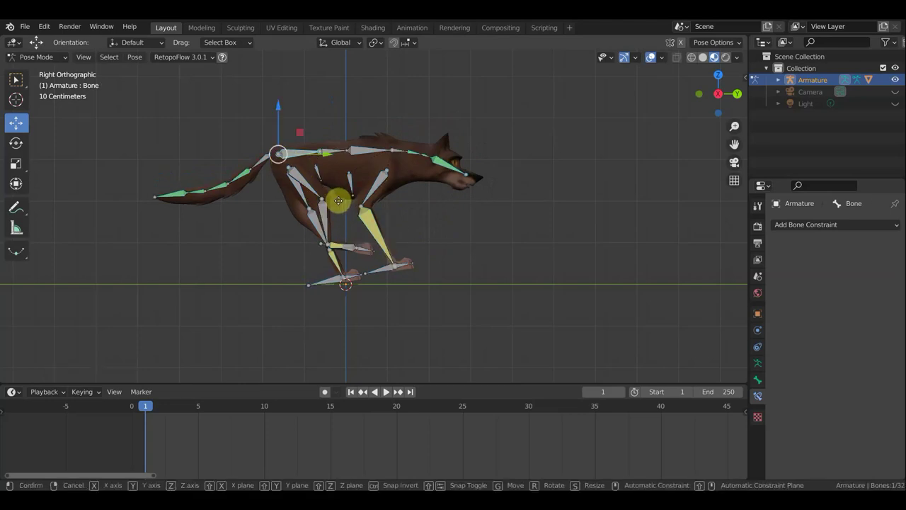
key(g)
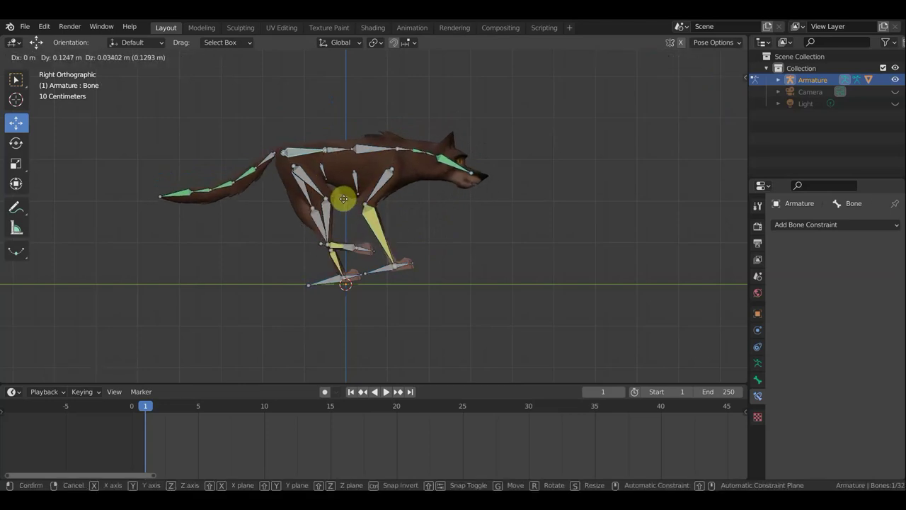
click(343, 199)
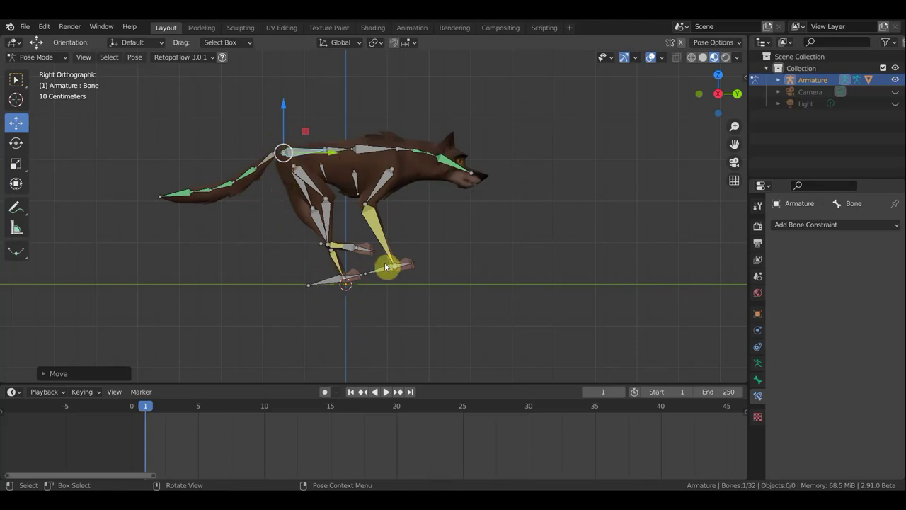
Tuck the leg bone Bone.015 further under the body by moving and rotating it.
middle_drag(386, 267, 360, 283)
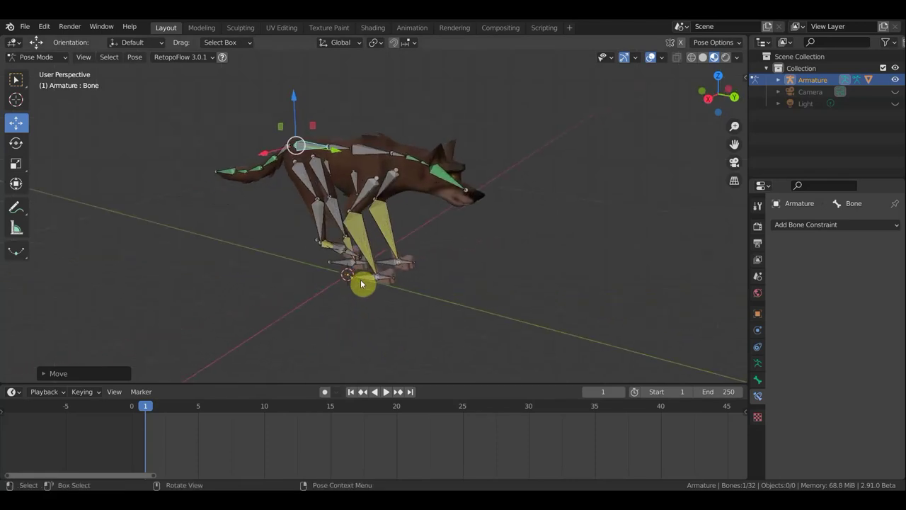
click(386, 262)
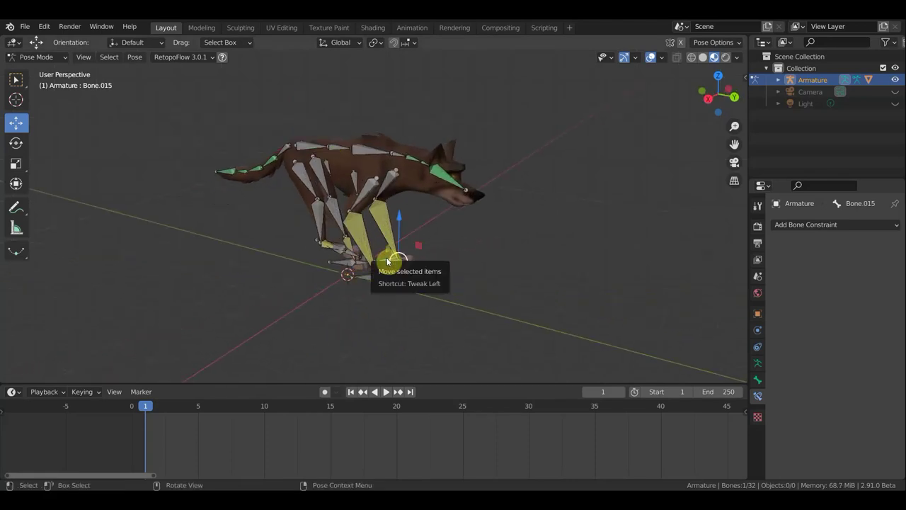
key(KP_3)
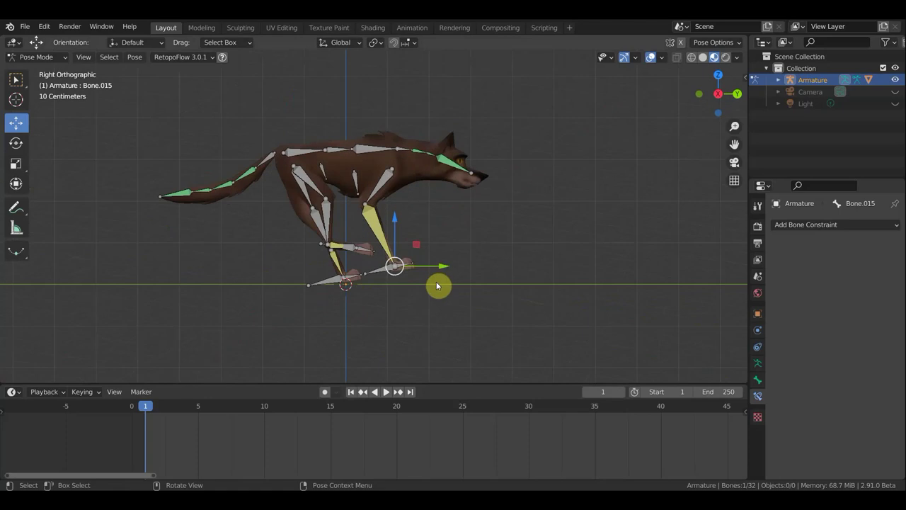
key(g)
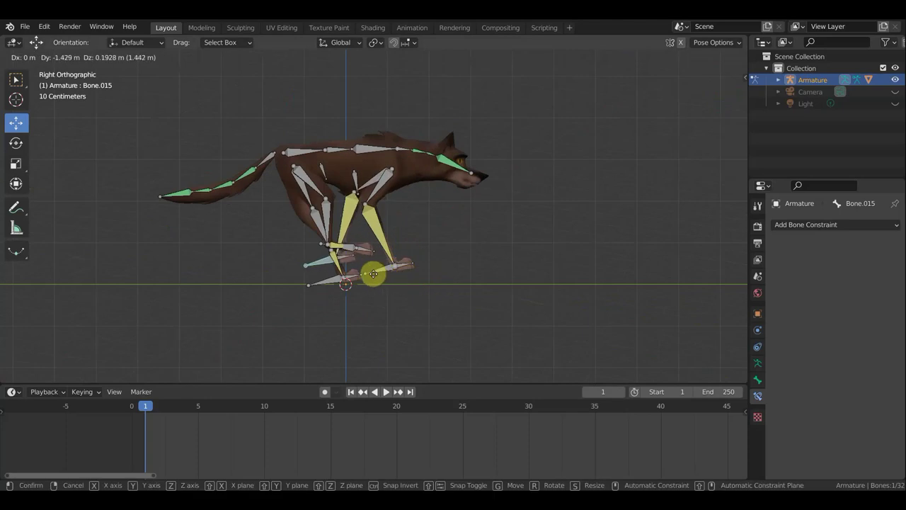
drag(380, 276, 376, 274)
key(r)
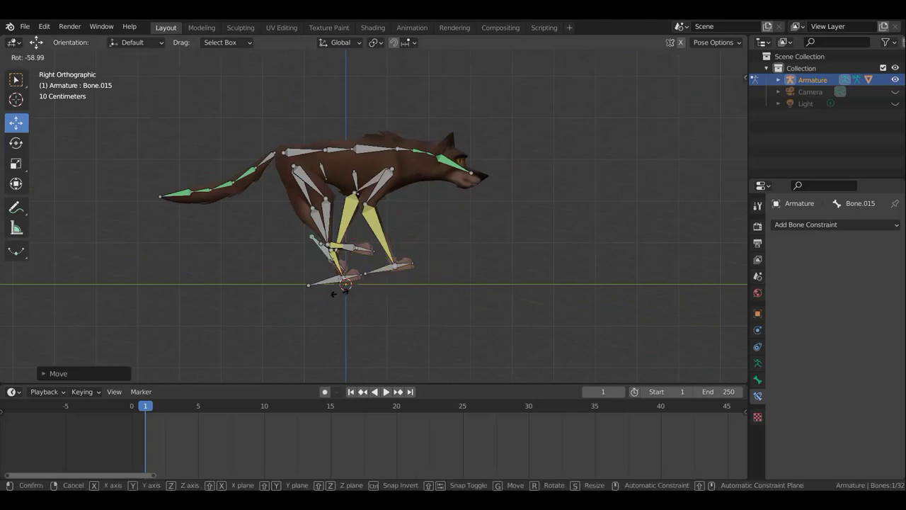
click(296, 292)
key(g)
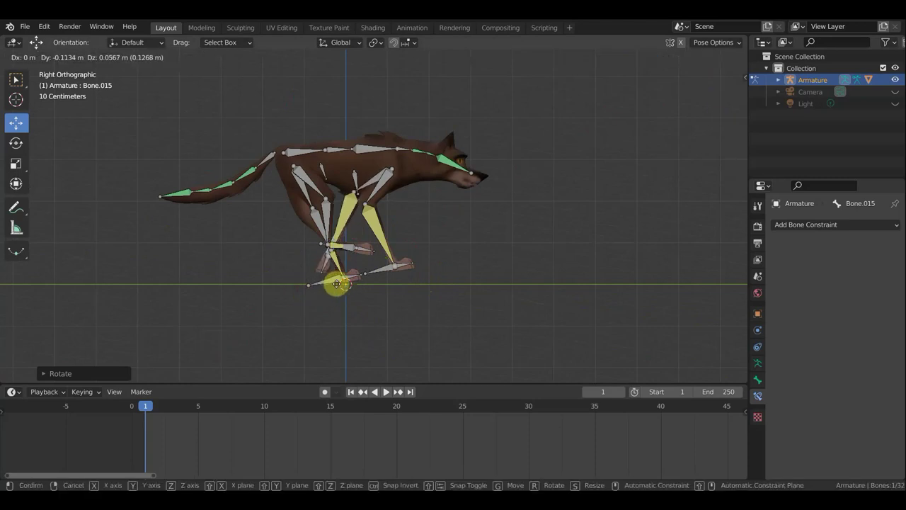
click(337, 284)
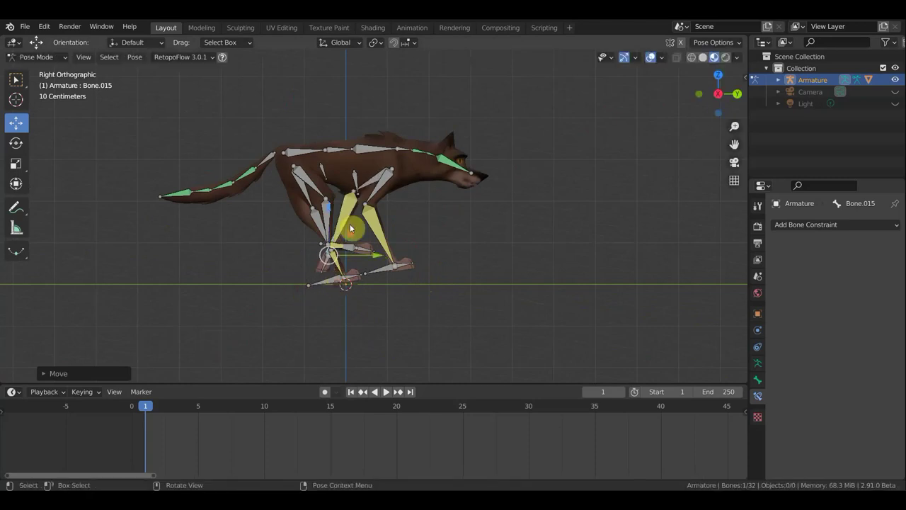
Lower the whole rig using the root bone.
click(312, 152)
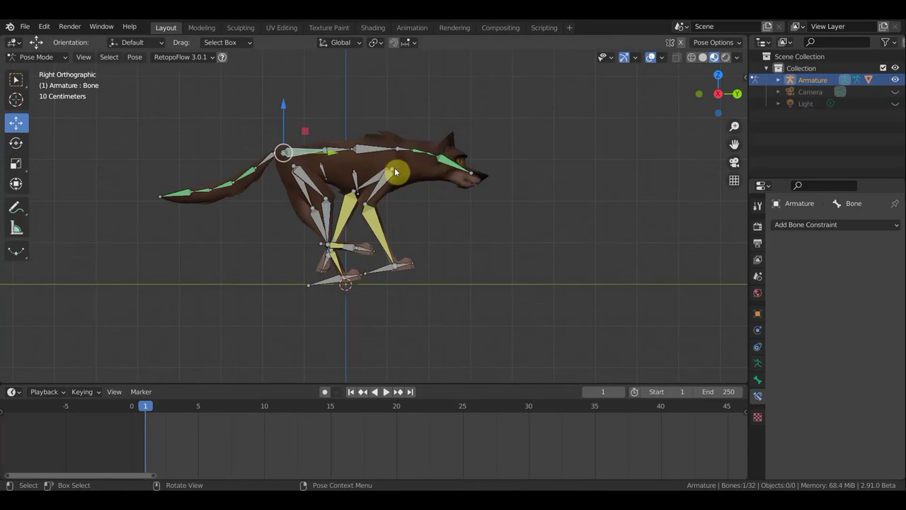
key(g)
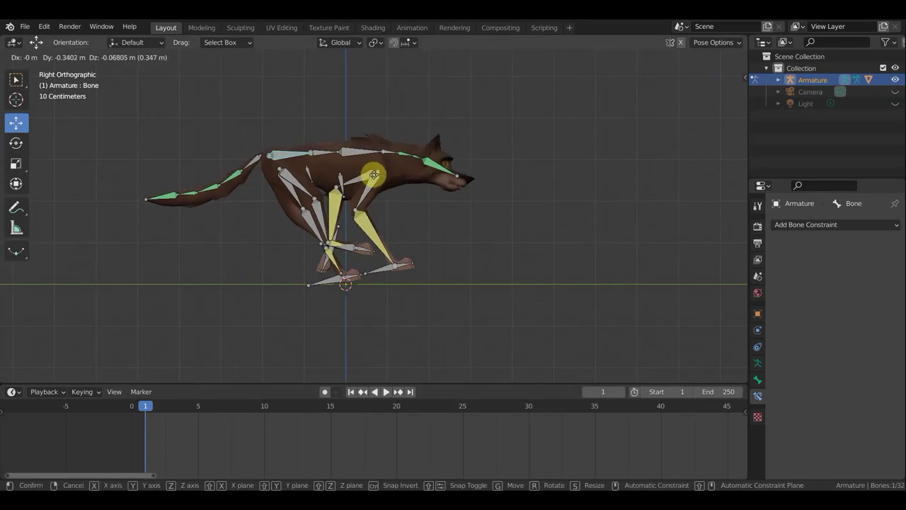
click(375, 175)
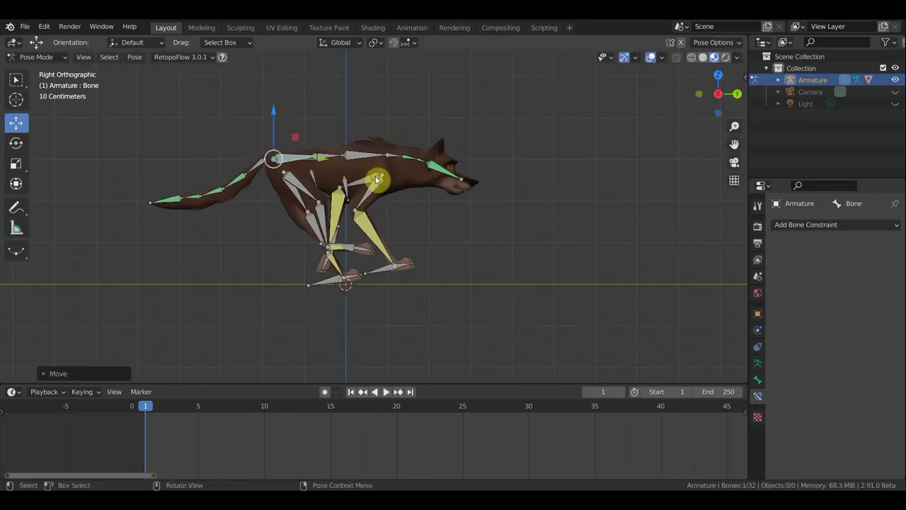
Rotate the spine bone to raise the wolf's head upward.
click(390, 156)
key(r)
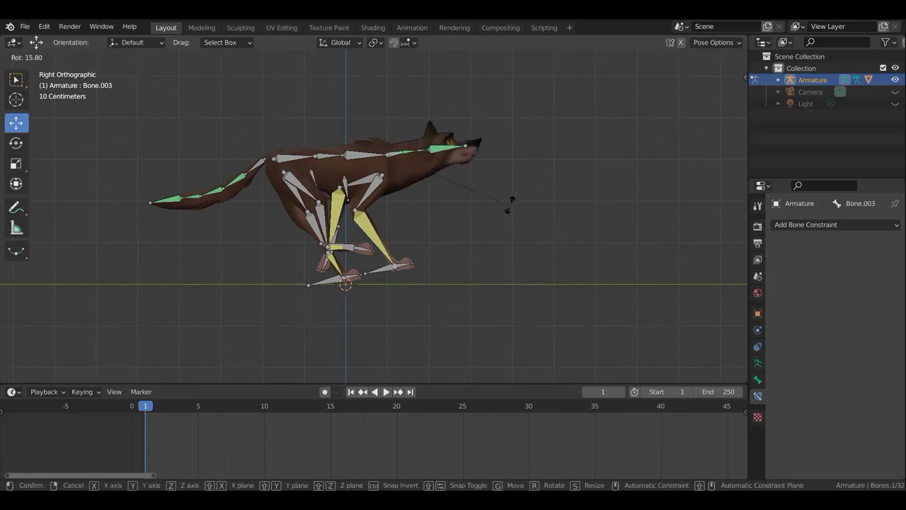
click(467, 151)
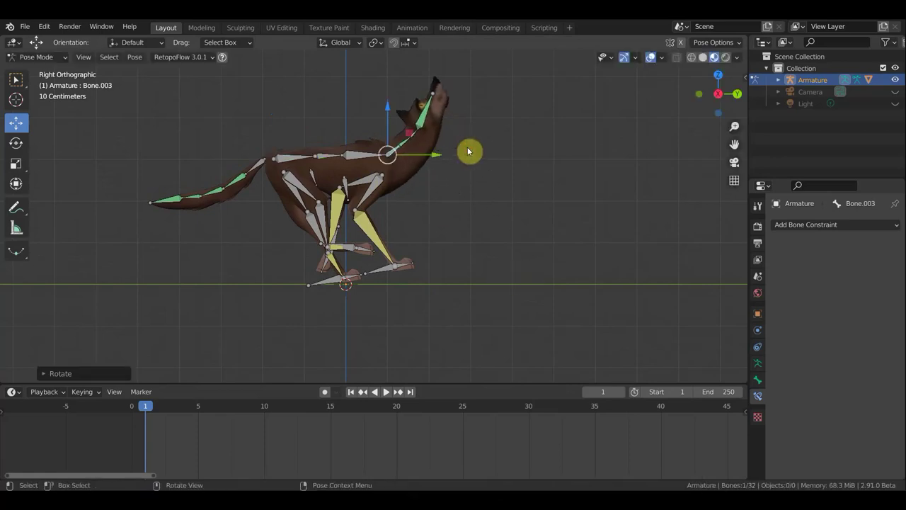
Rotate the head bone so the head points forward again.
click(418, 132)
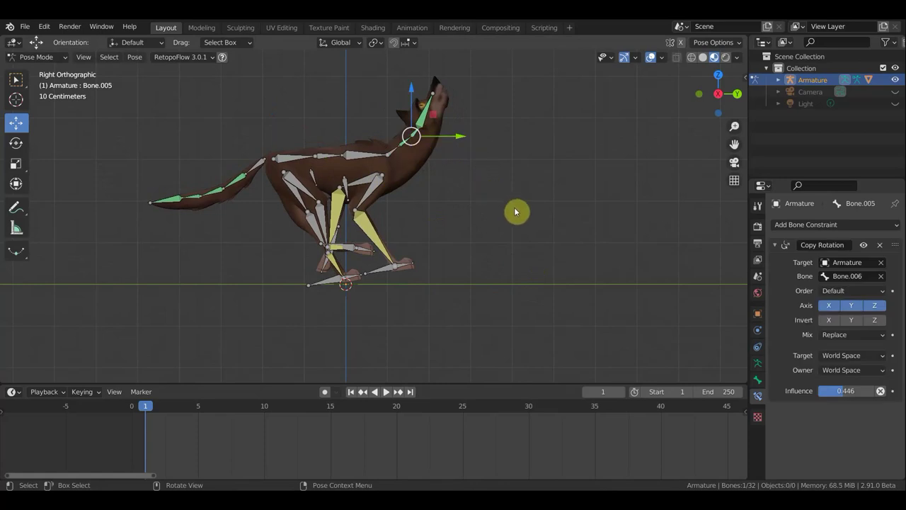
key(r)
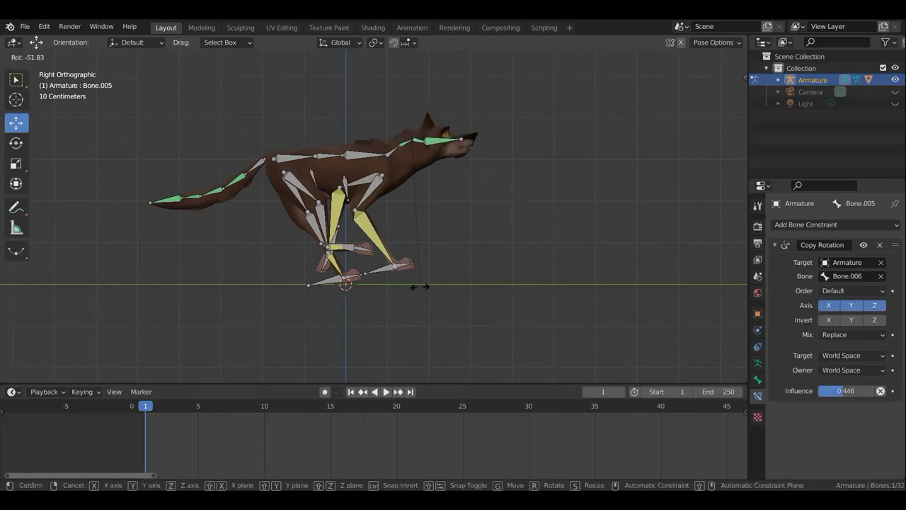
click(425, 282)
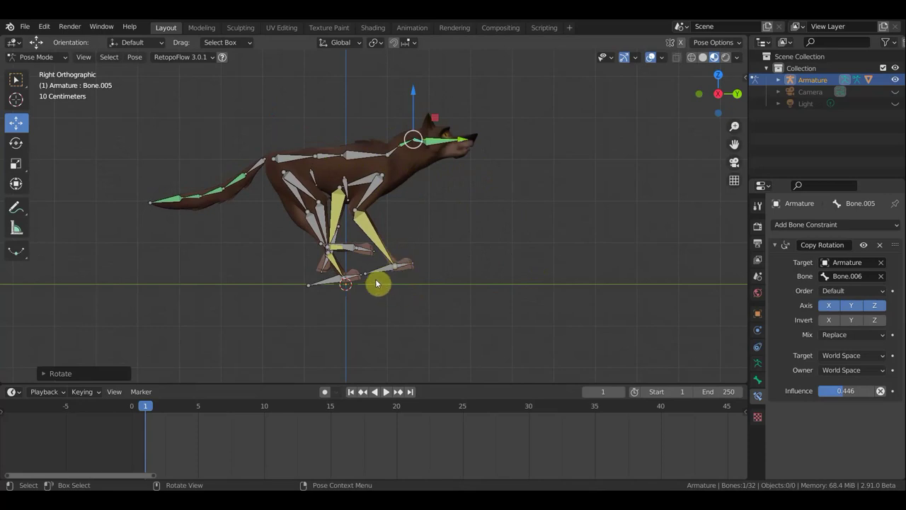
Reposition the front foot tucked under the body and preview the mesh without overlays.
click(395, 262)
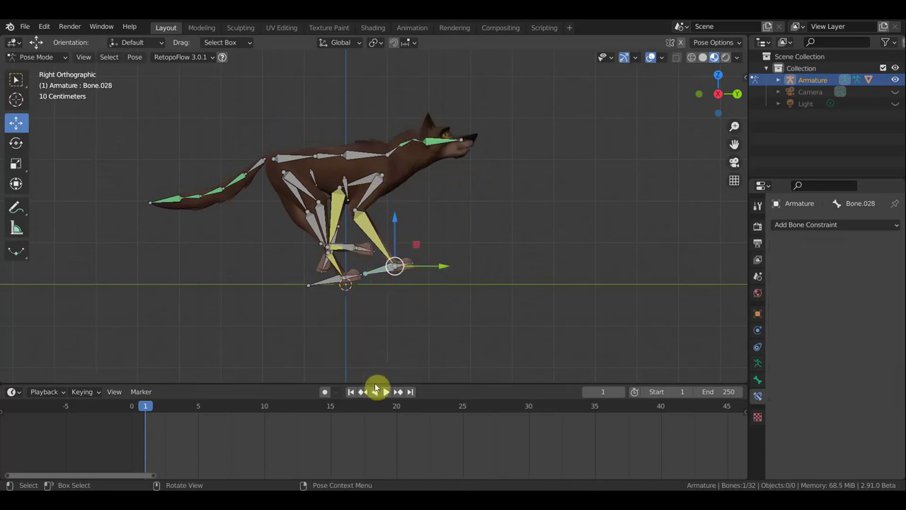
key(g)
click(429, 293)
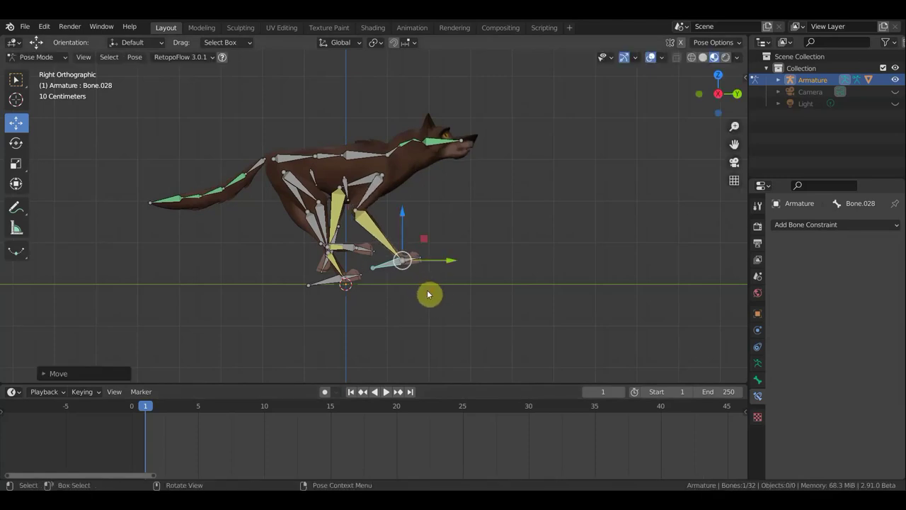
key(r)
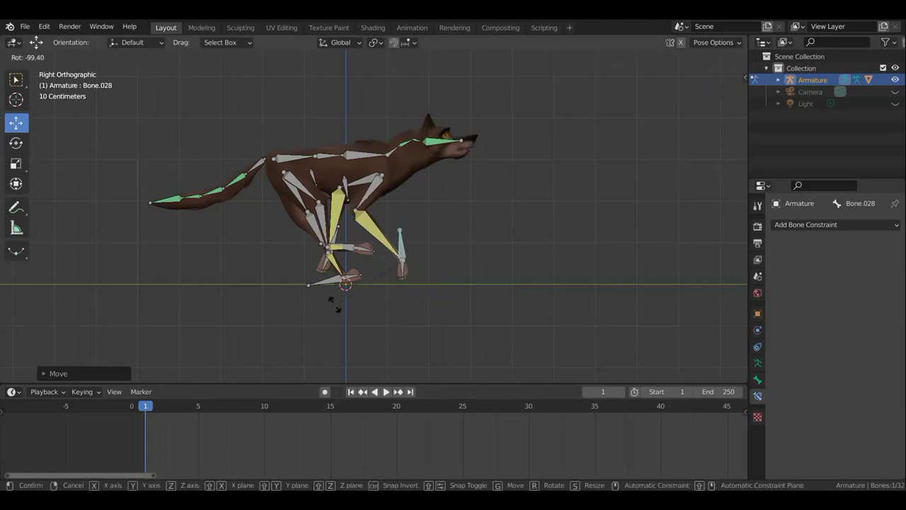
click(307, 277)
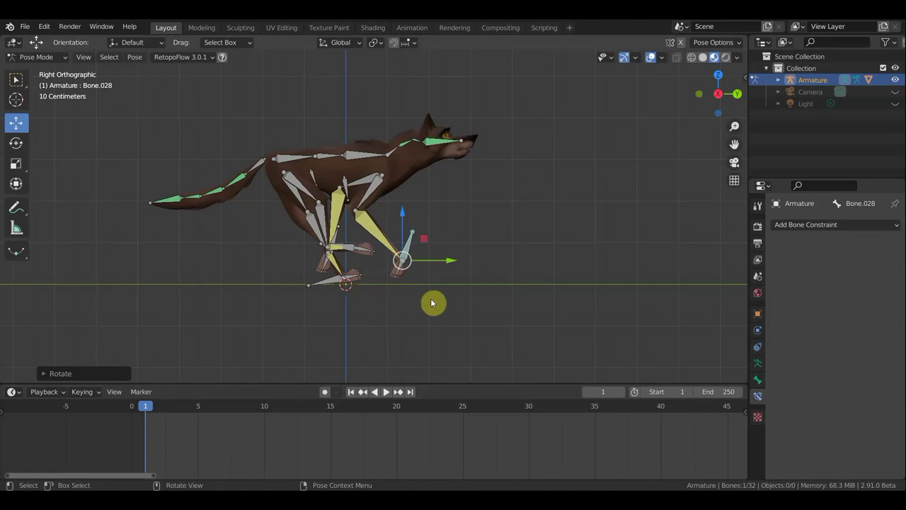
key(g)
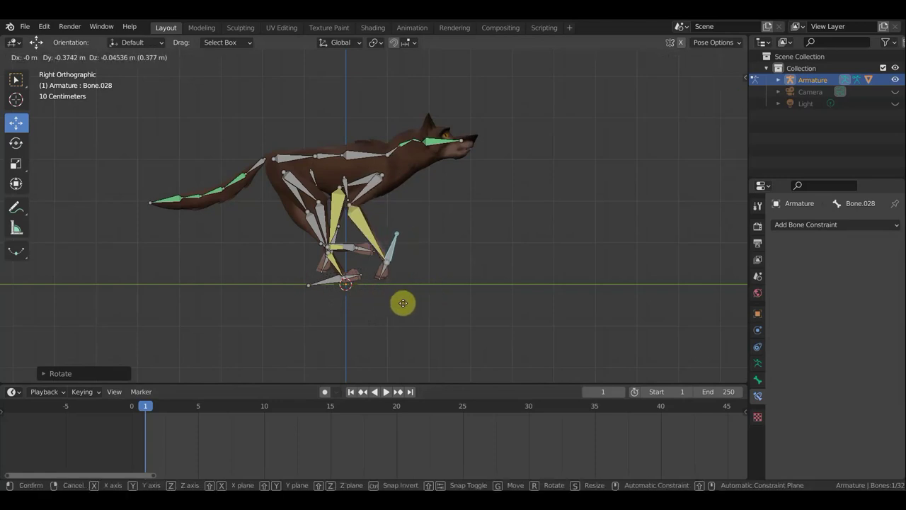
click(395, 306)
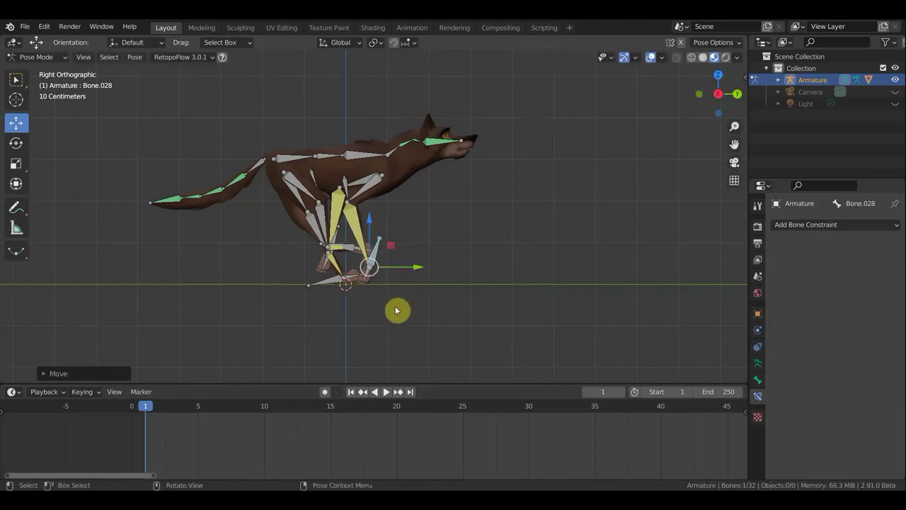
key(g)
click(401, 267)
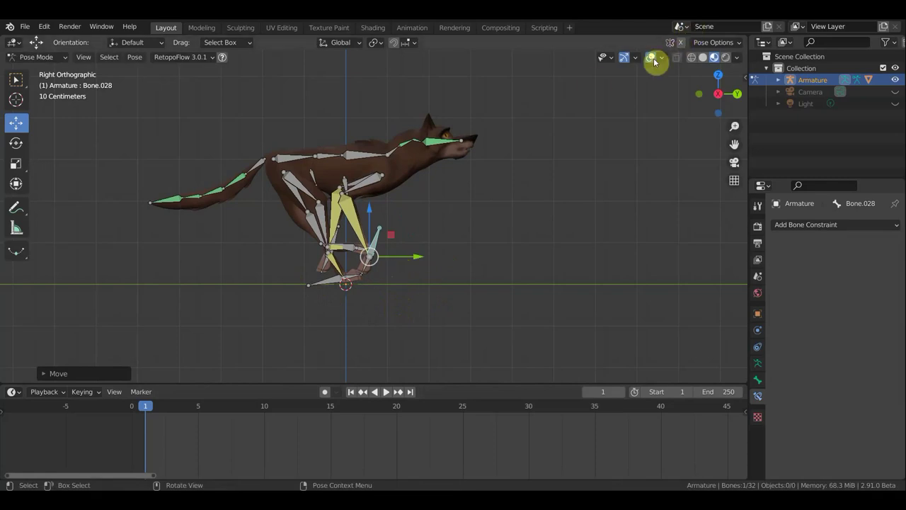
click(652, 58)
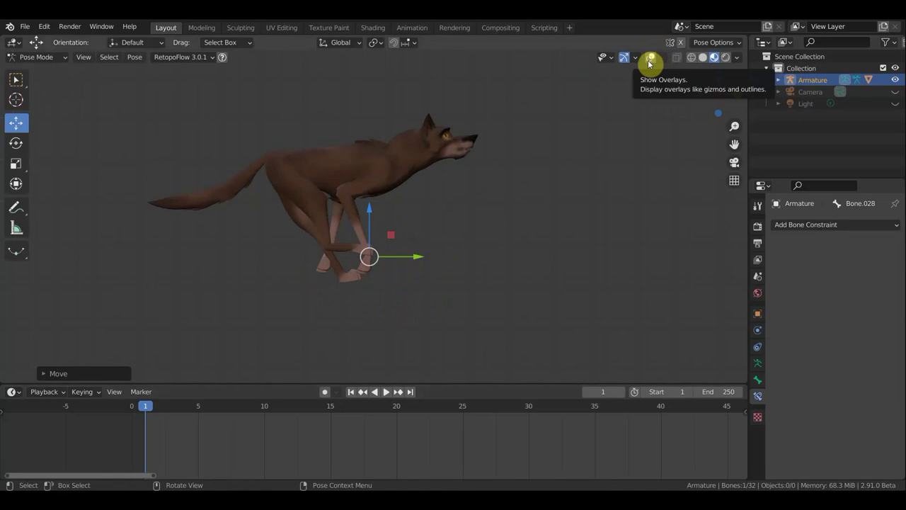
click(652, 60)
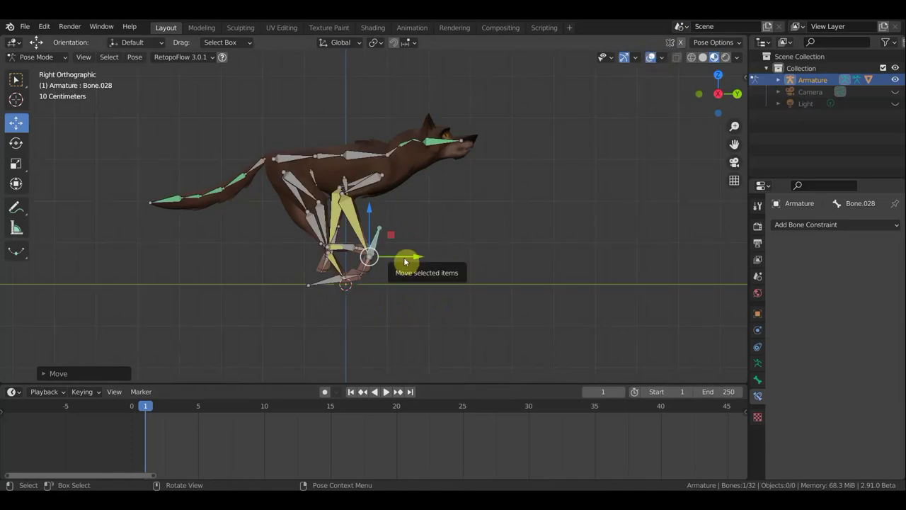
Adjust the leg by moving its IK target bone to a new position.
drag(405, 264, 425, 259)
click(340, 239)
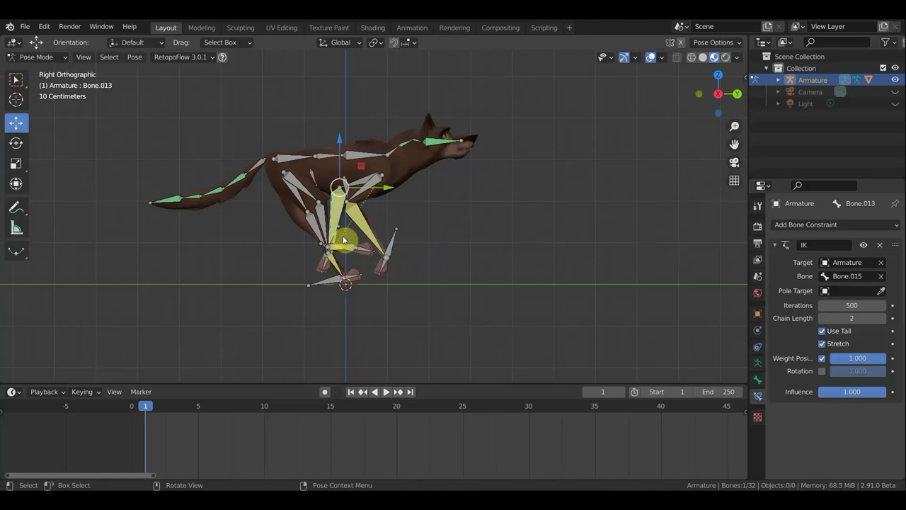
key(r)
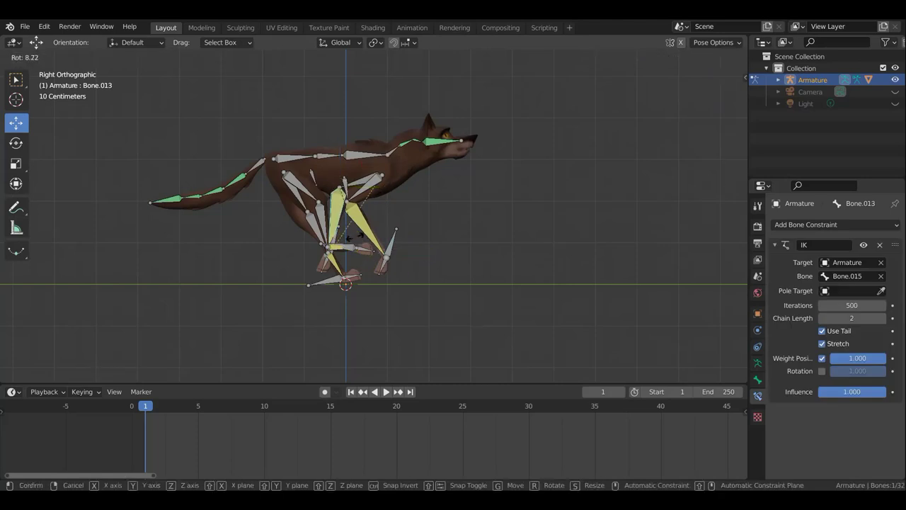
key(Escape)
click(333, 241)
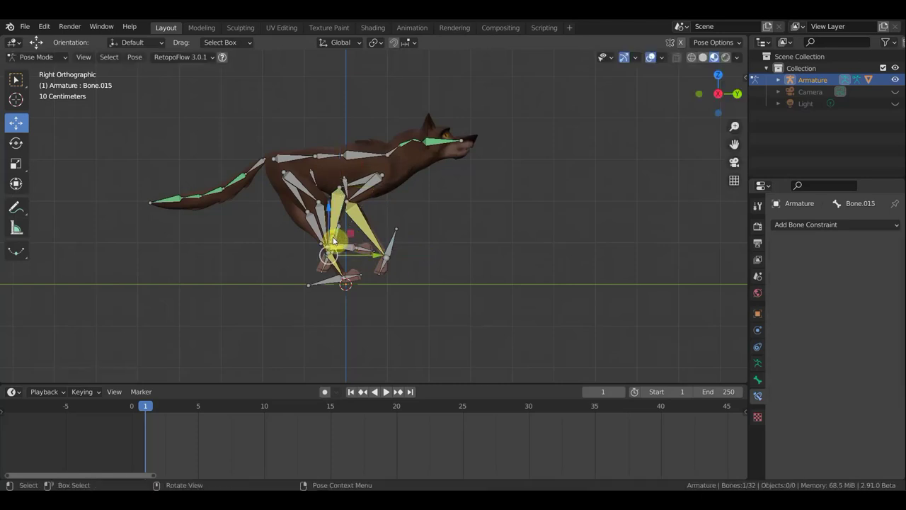
click(335, 241)
key(g)
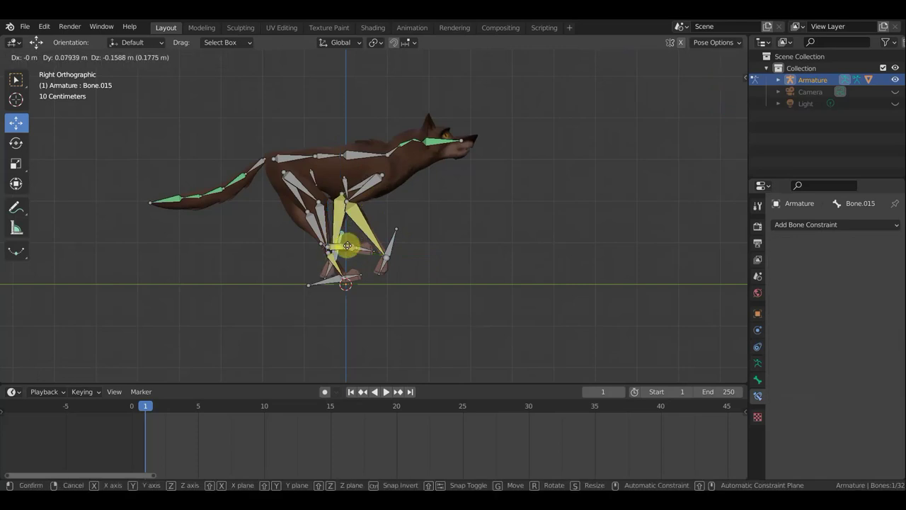
click(344, 245)
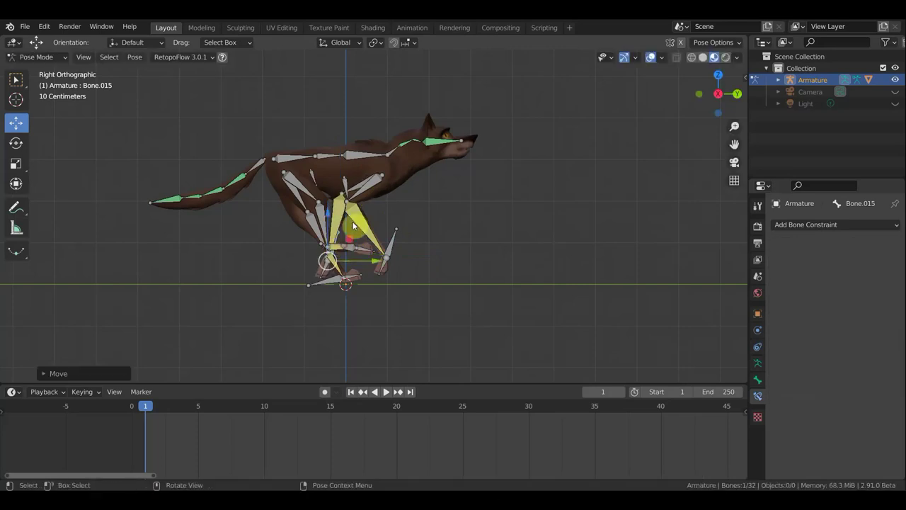
Refine the back spine bone Bone.001 and preview the mesh by toggling viewport overlays.
click(351, 158)
key(g)
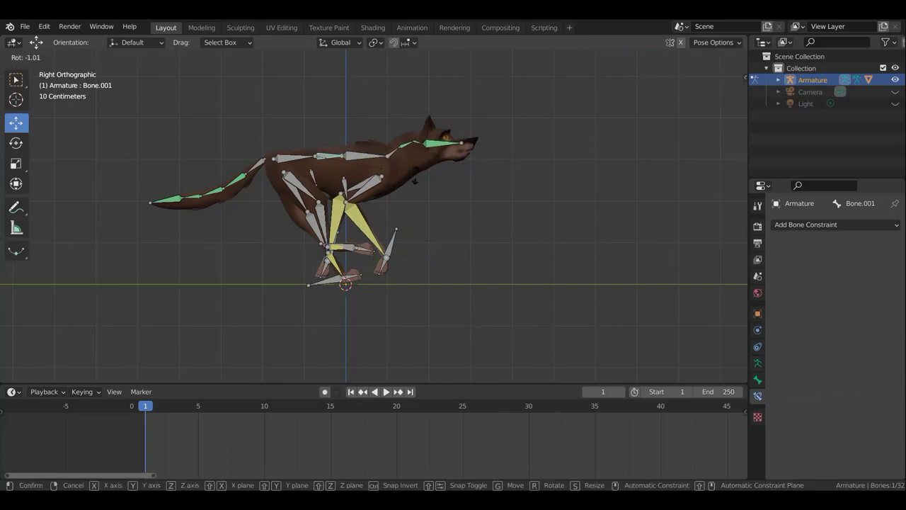
click(415, 175)
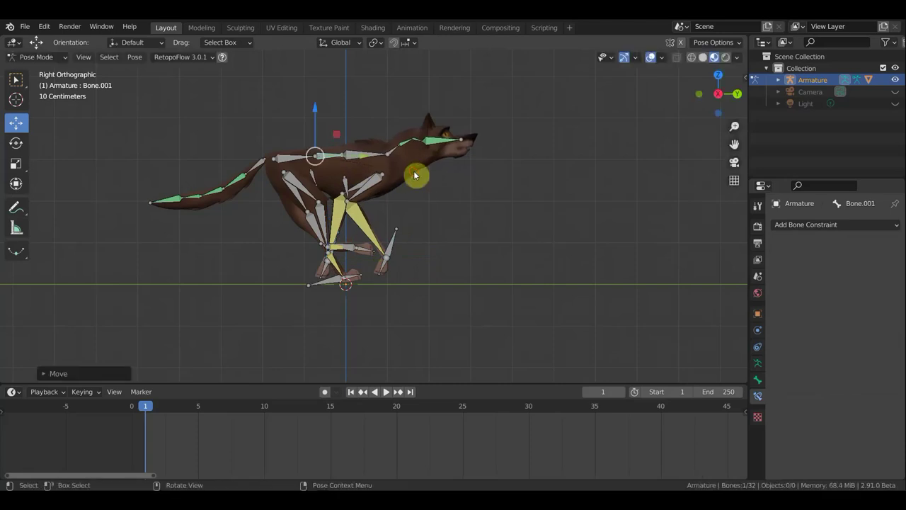
click(291, 162)
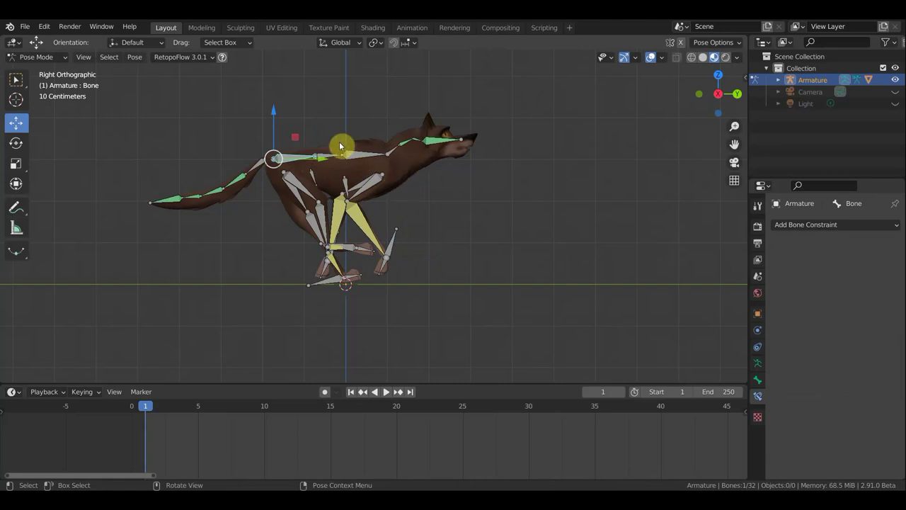
key(w)
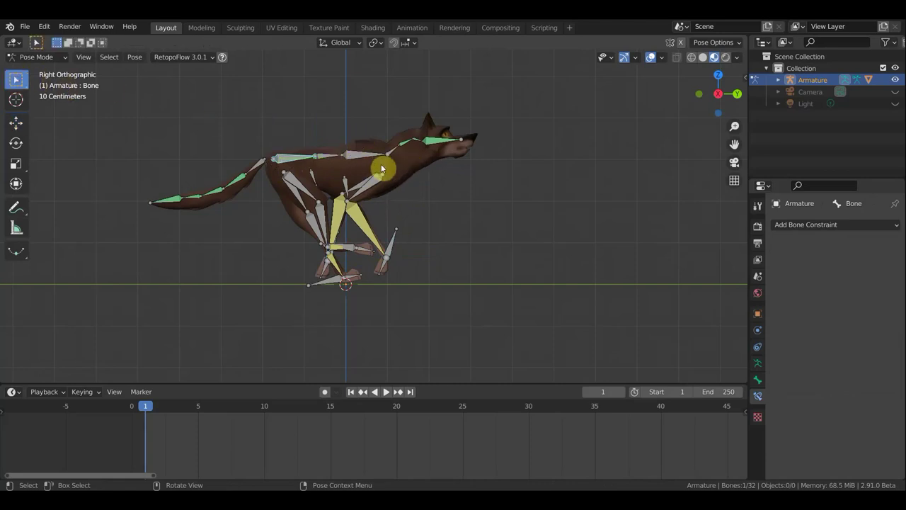
click(650, 58)
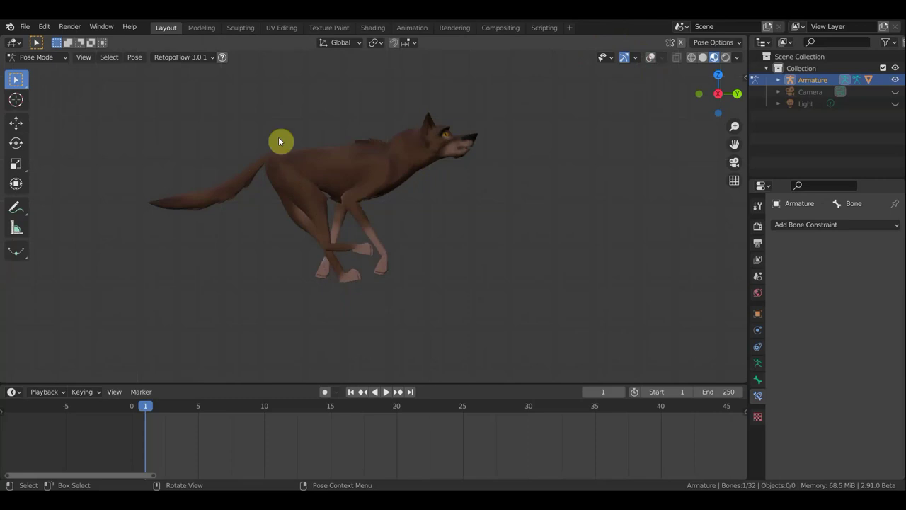
click(651, 58)
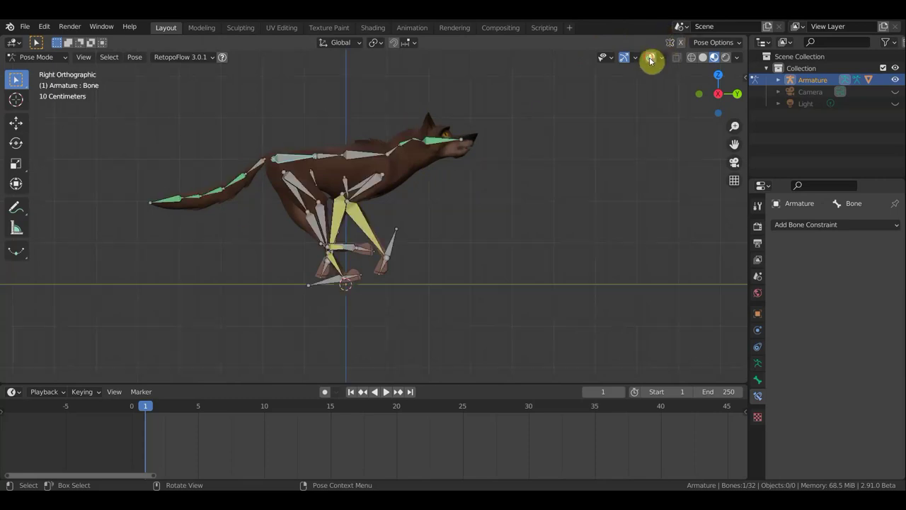
Rotate the four tail bones in turn so the tail curls down behind the hind legs.
key(r)
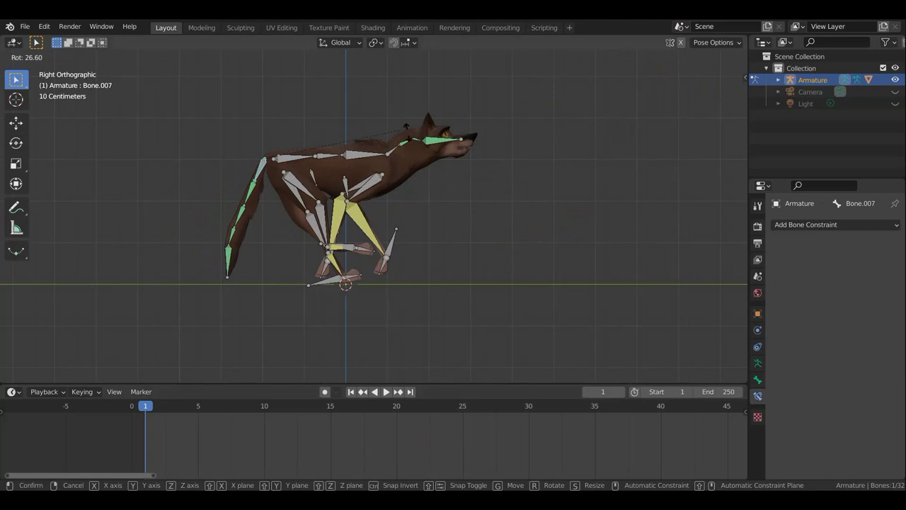
click(418, 178)
click(242, 189)
key(r)
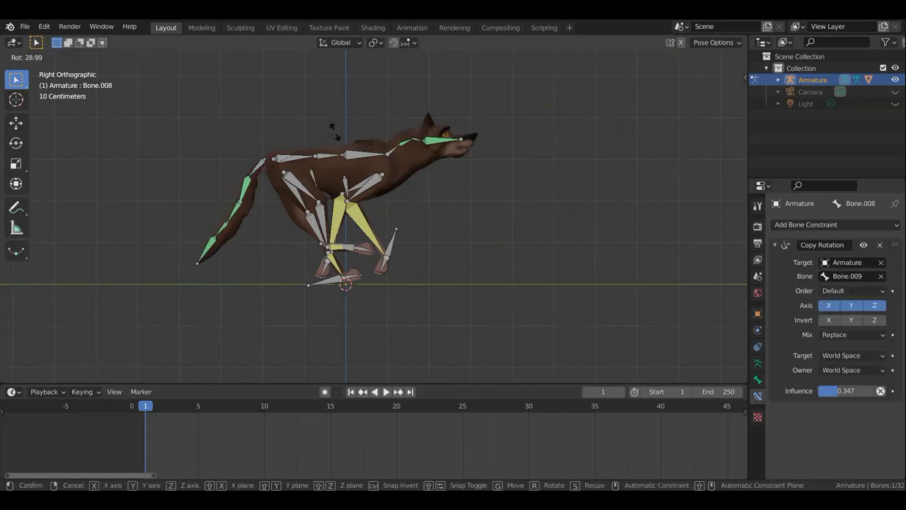
click(297, 180)
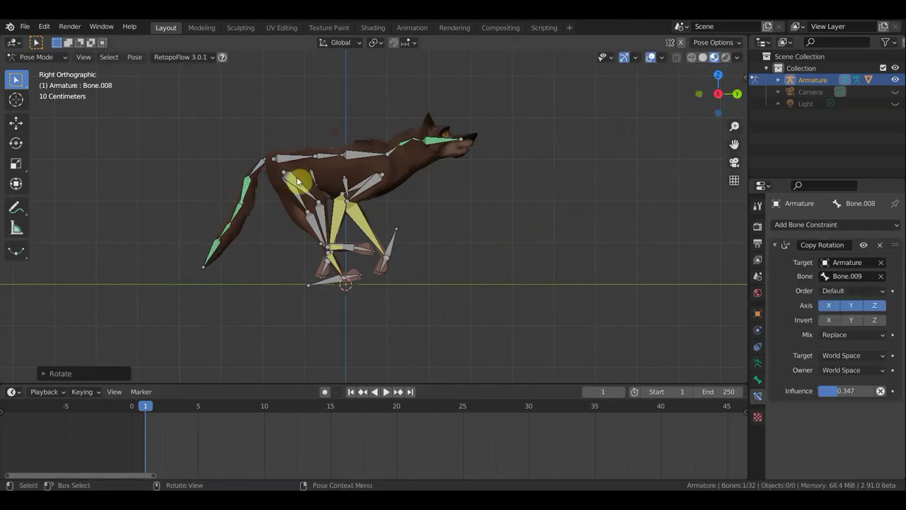
click(240, 221)
key(r)
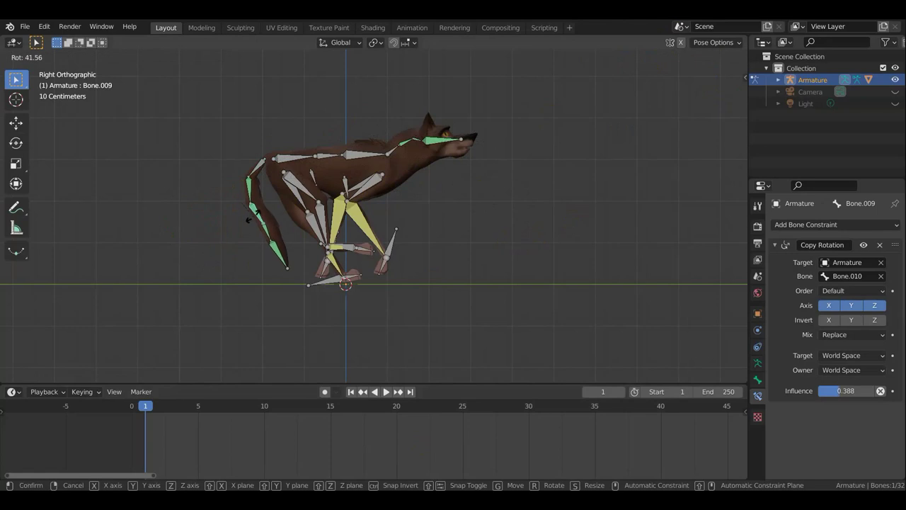
click(248, 223)
click(251, 233)
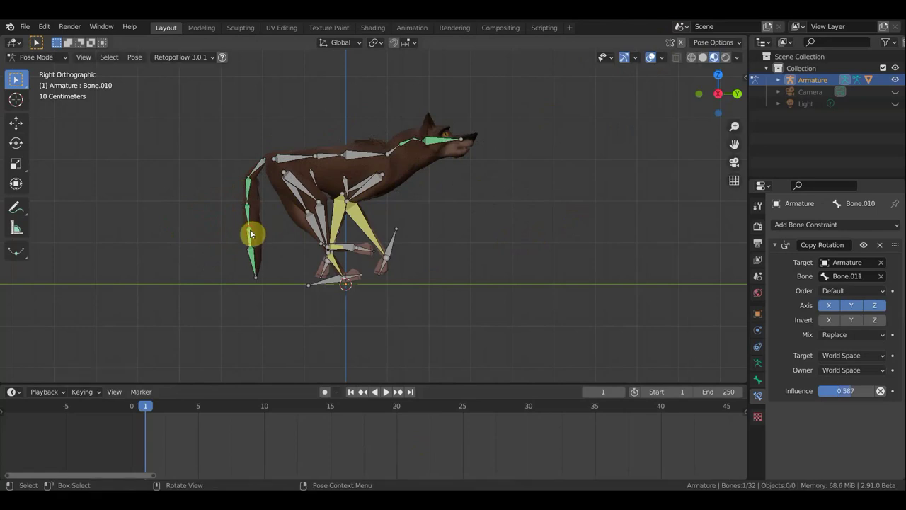
key(r)
click(267, 244)
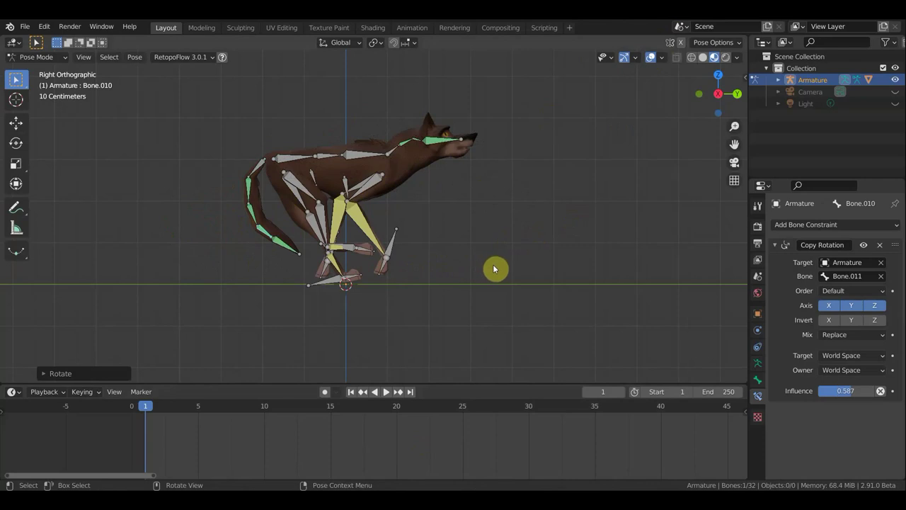
Key the whole wolf pose at frame 1, then move to frame 5.
key(a)
key(i)
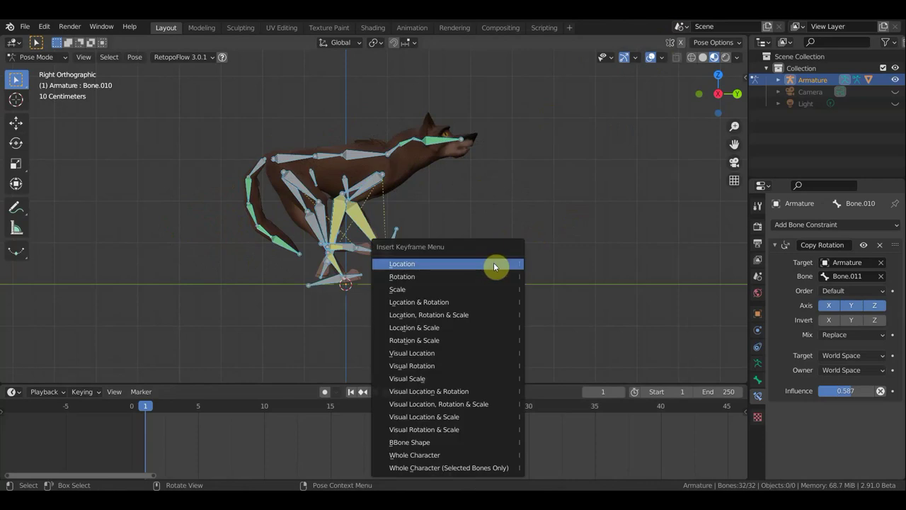
click(456, 301)
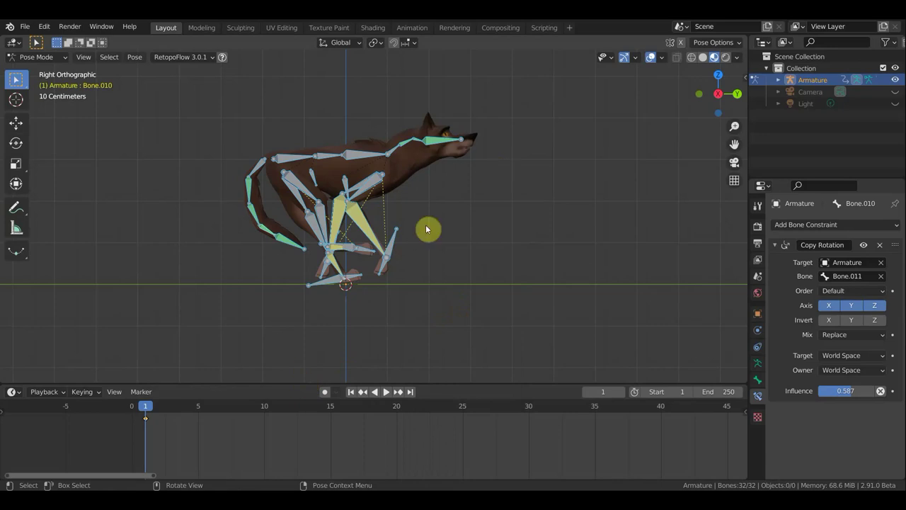
click(199, 411)
mouse_move(178, 417)
ctrl+middle_down()
mouse_move(135, 424)
mouse_move(341, 454)
ctrl+middle_up()
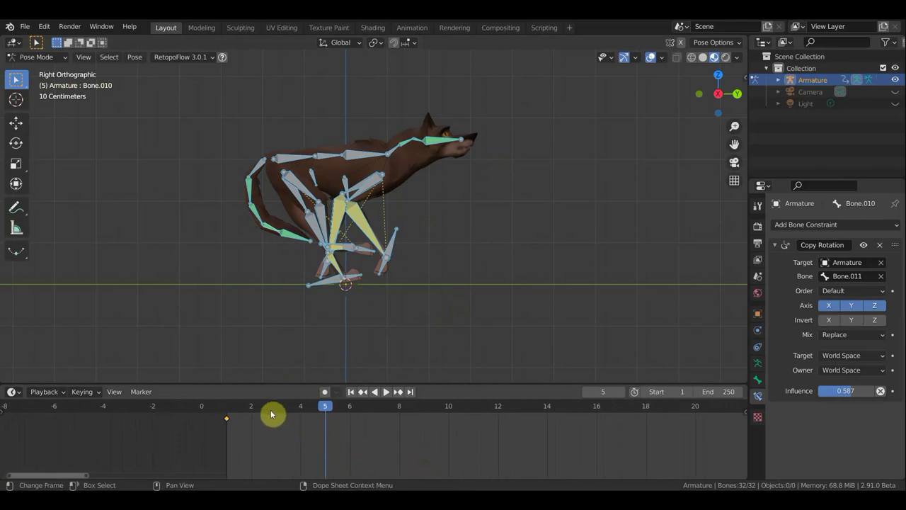
Stretch the first hind leg far back behind the body and angle its foot.
click(322, 283)
key(g)
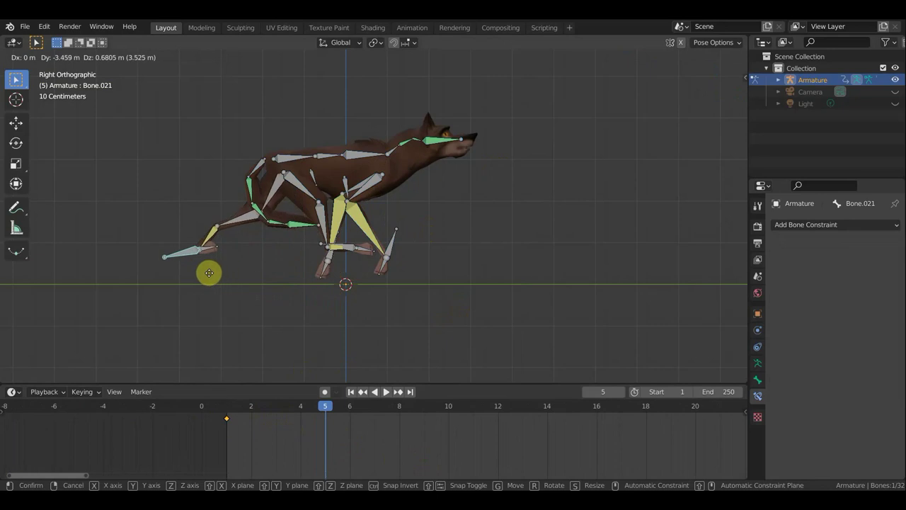
click(186, 209)
key(r)
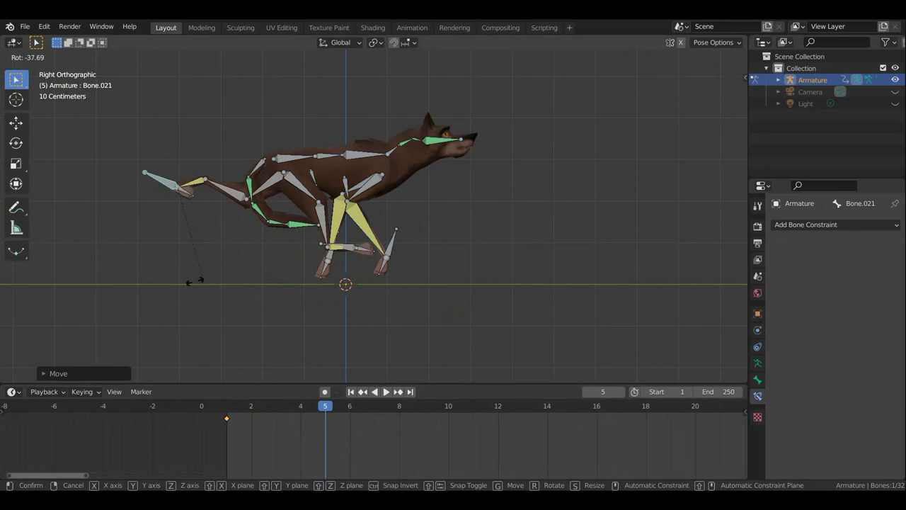
click(106, 221)
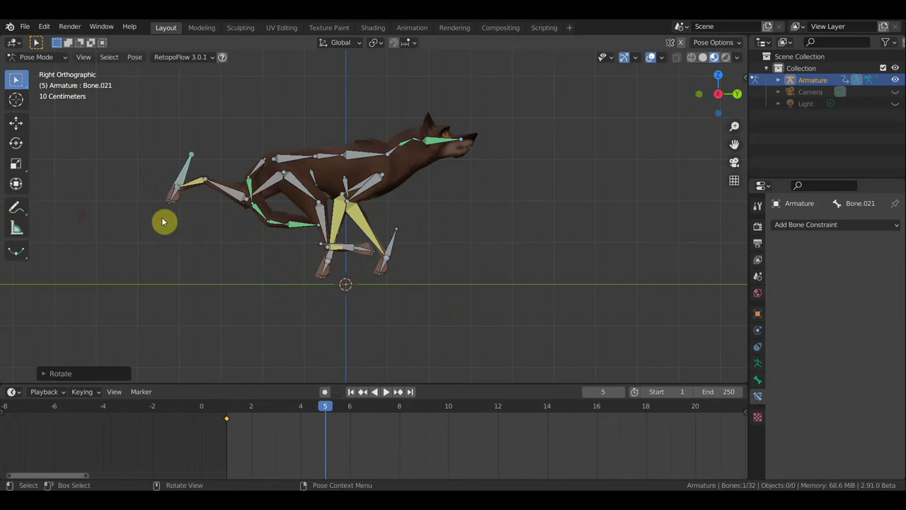
mouse_move(356, 271)
middle_down()
mouse_move(514, 299)
mouse_move(337, 283)
mouse_move(347, 250)
middle_up()
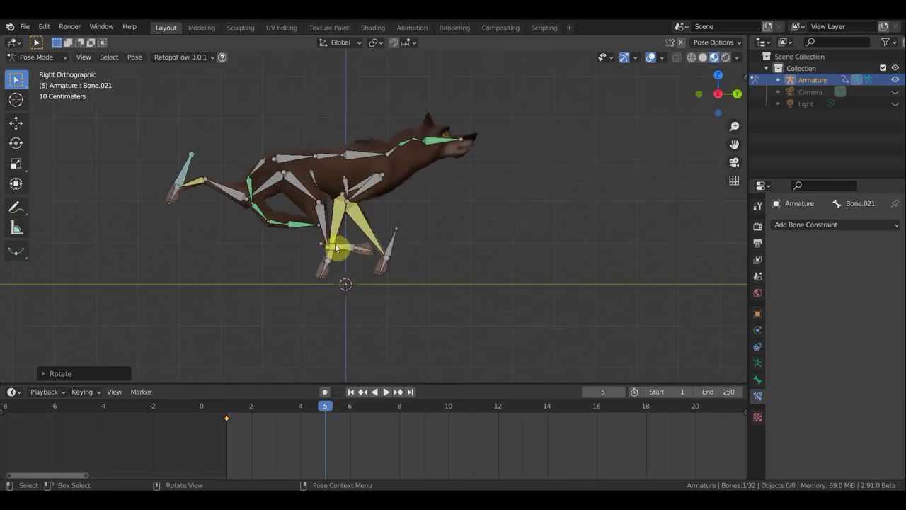
Move and rotate the second hind leg's foot back behind the body.
click(351, 252)
key(g)
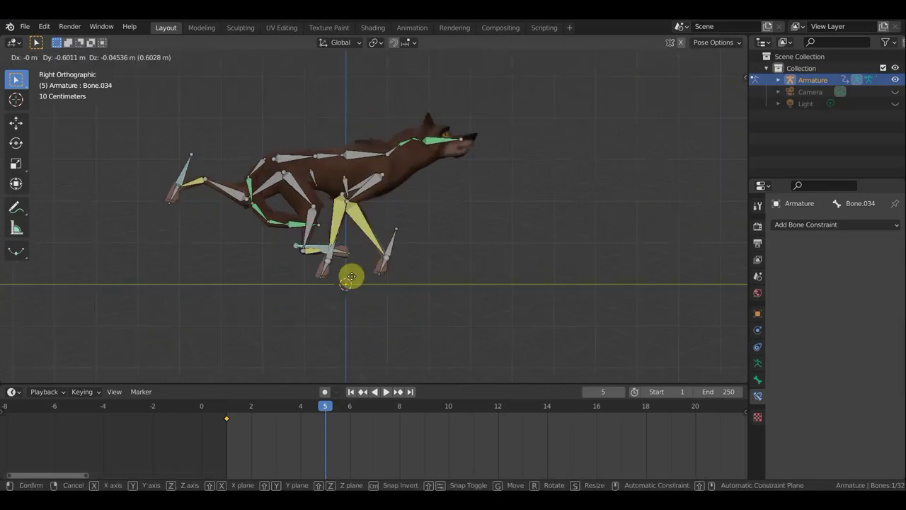
click(269, 275)
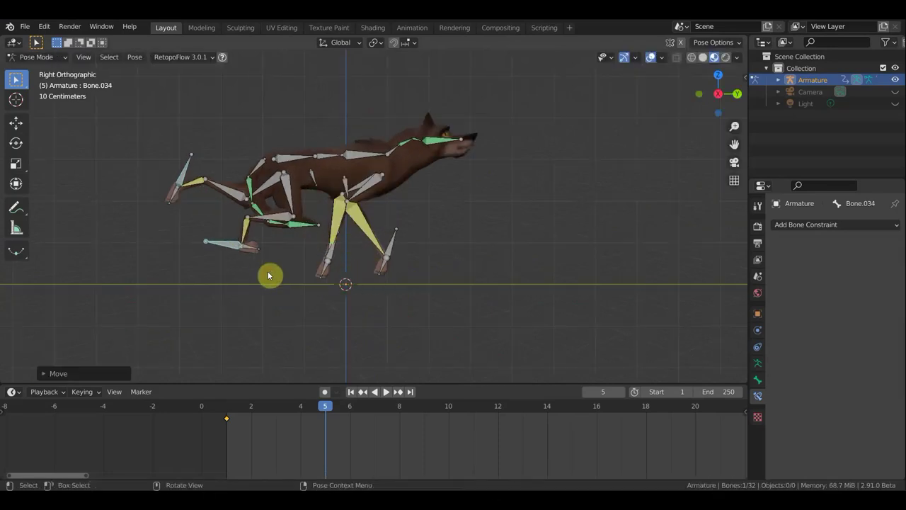
key(r)
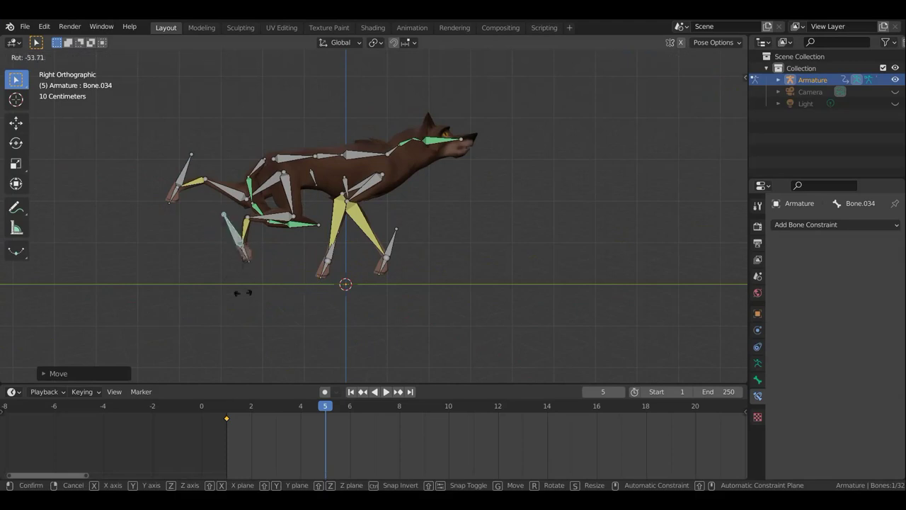
click(224, 293)
key(g)
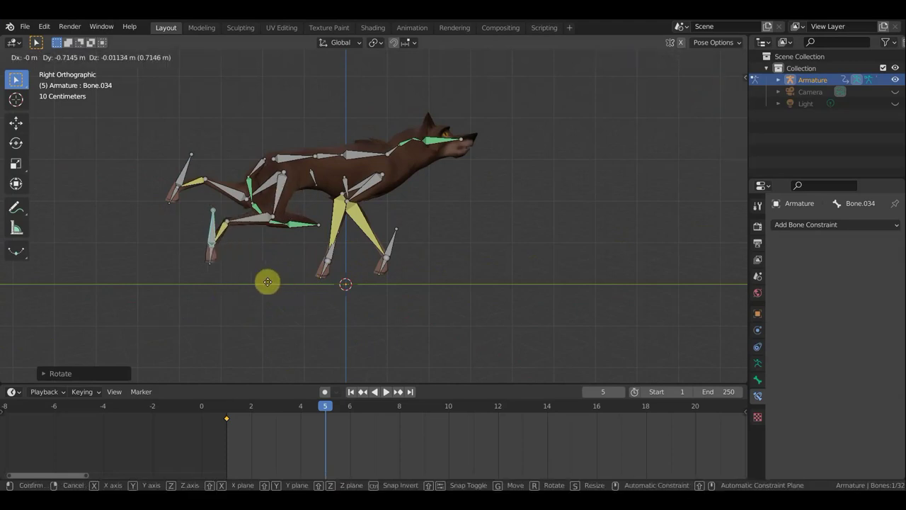
click(262, 281)
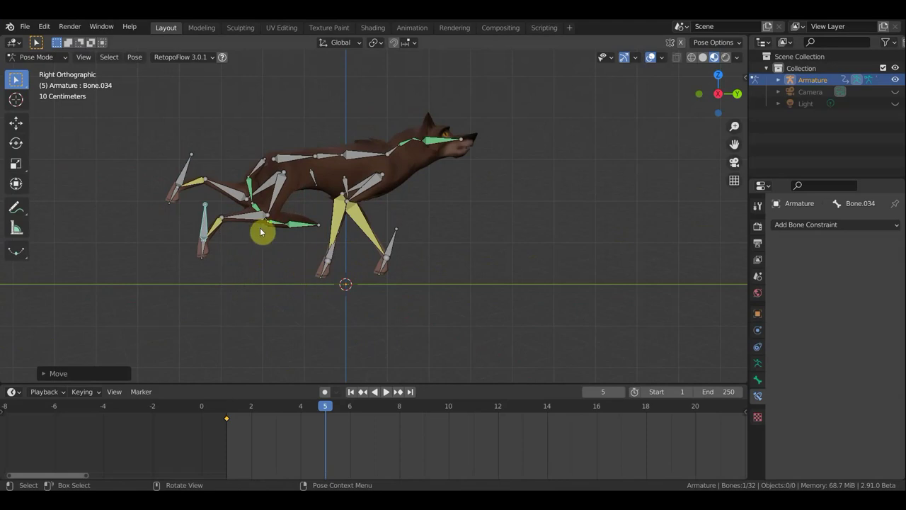
click(354, 264)
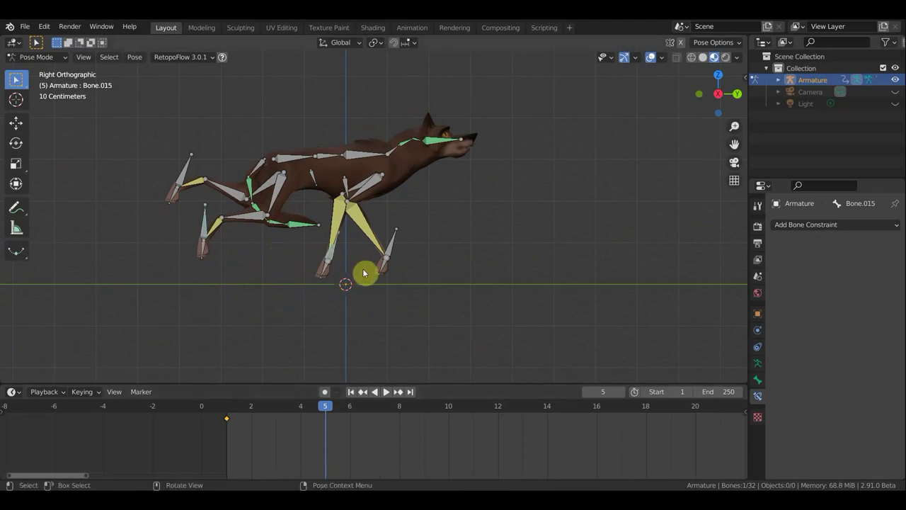
Rotate and move the first front leg forward, laying its foot flat on the ground.
key(r)
click(338, 213)
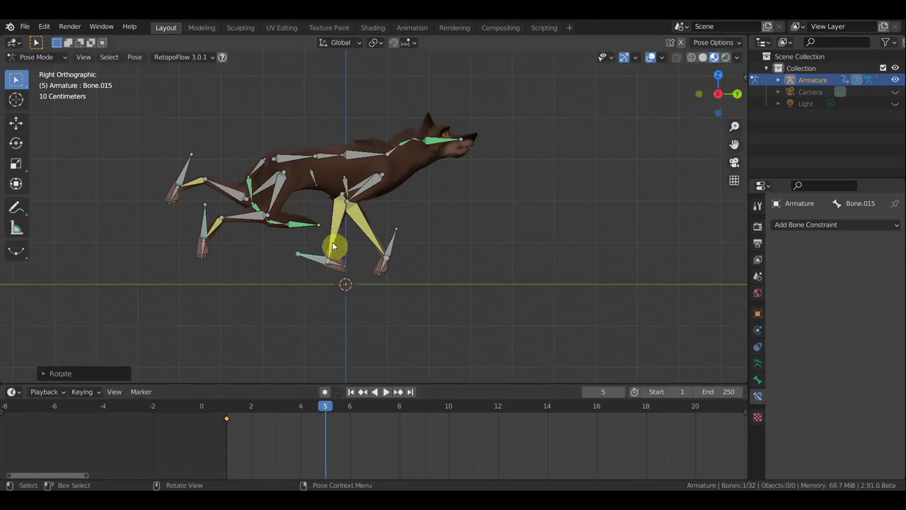
key(g)
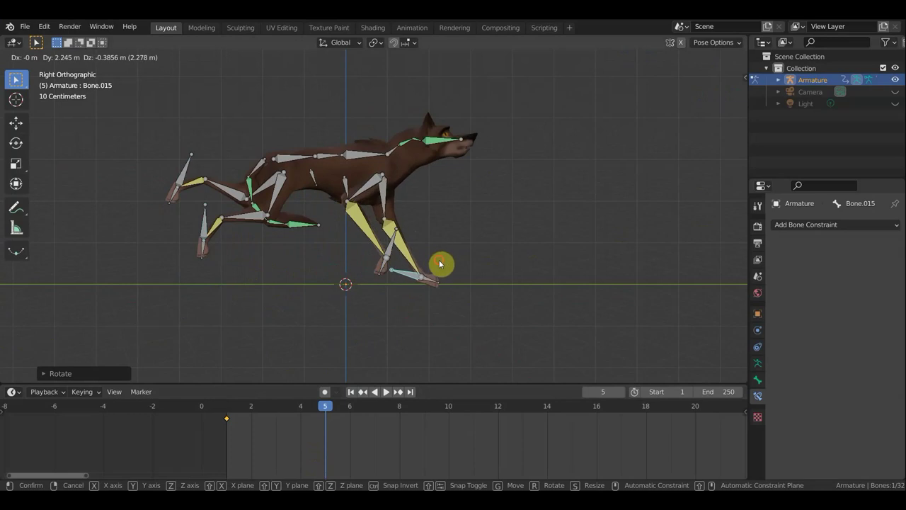
click(440, 267)
key(r)
click(387, 255)
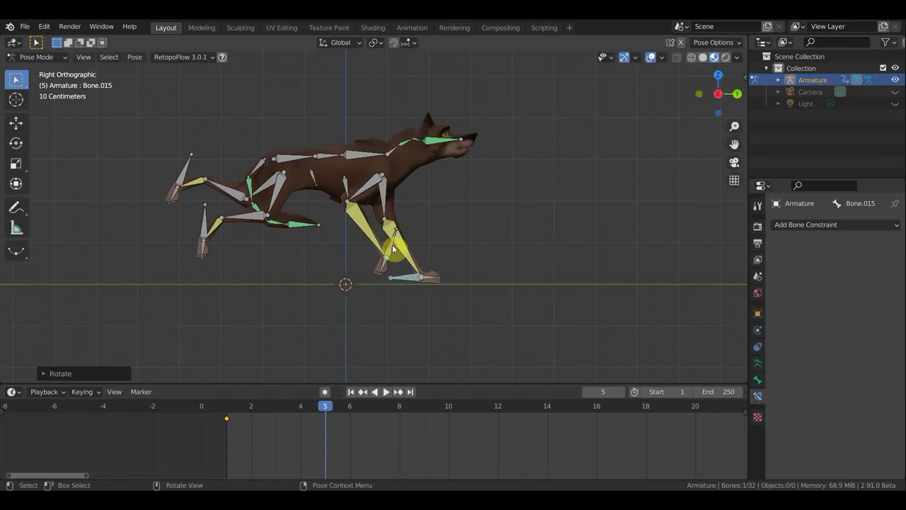
click(396, 250)
key(r)
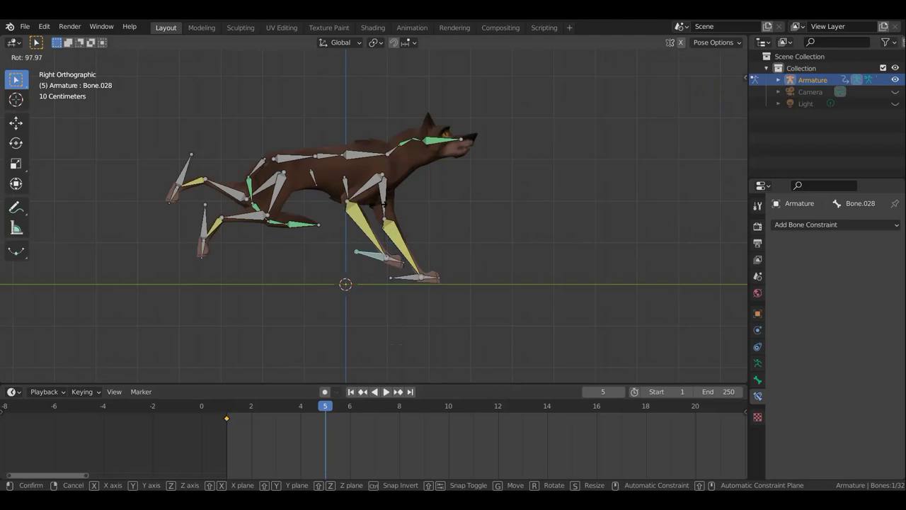
click(380, 225)
key(g)
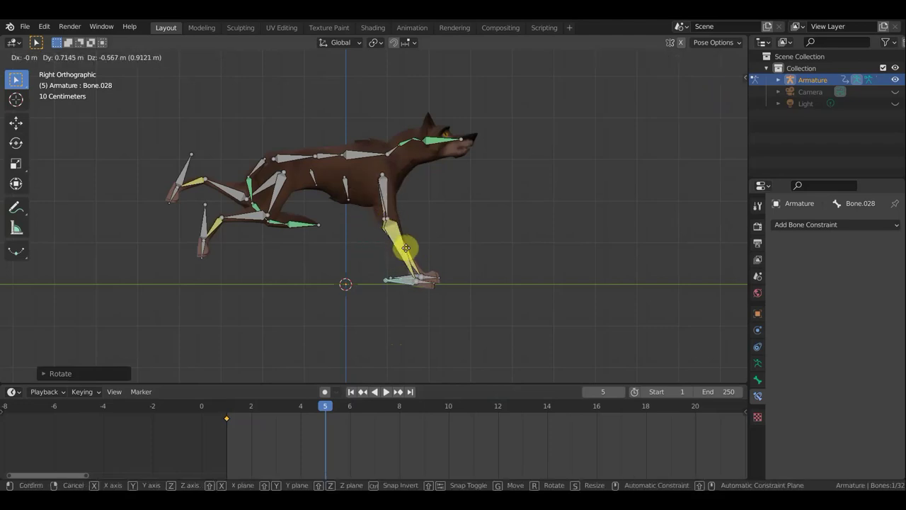
click(415, 251)
mouse_move(413, 256)
middle_down()
mouse_move(485, 291)
mouse_move(385, 263)
middle_up()
Move and rotate the other front foot so it reaches forward, in side view.
click(396, 272)
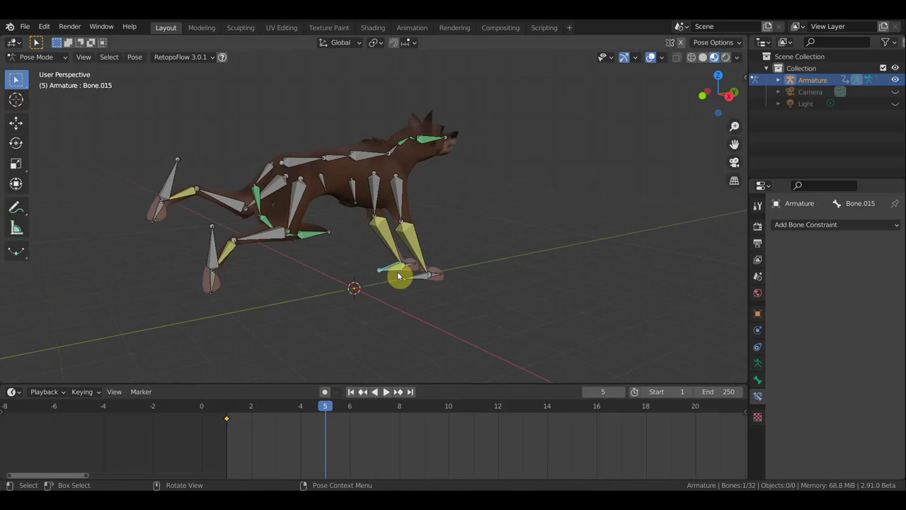
key(KP_3)
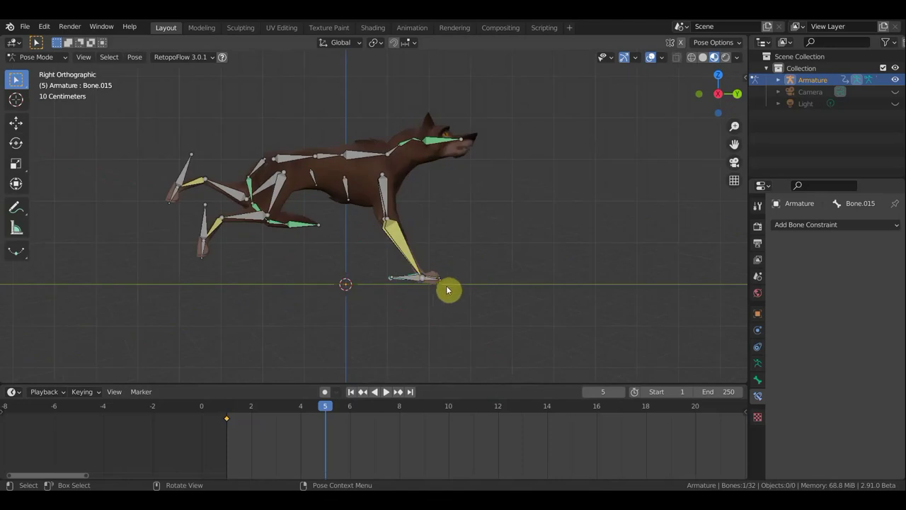
key(g)
click(487, 236)
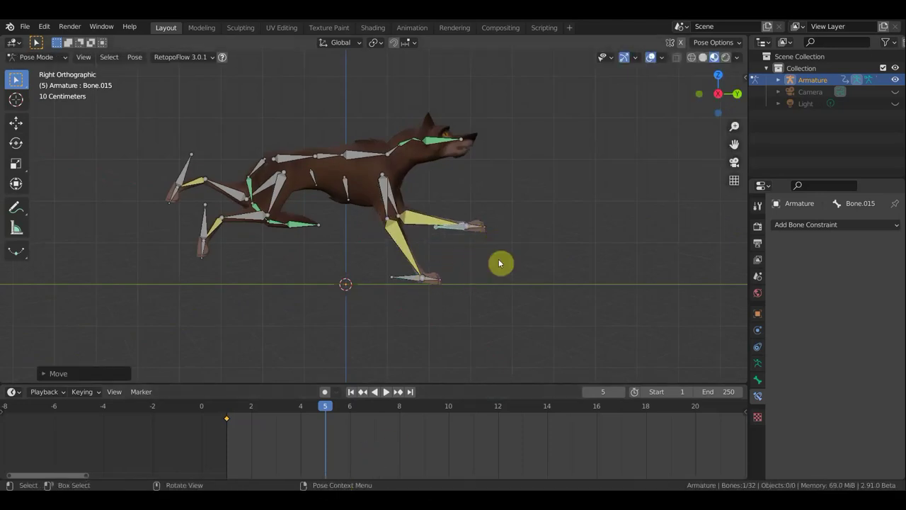
key(r)
click(457, 298)
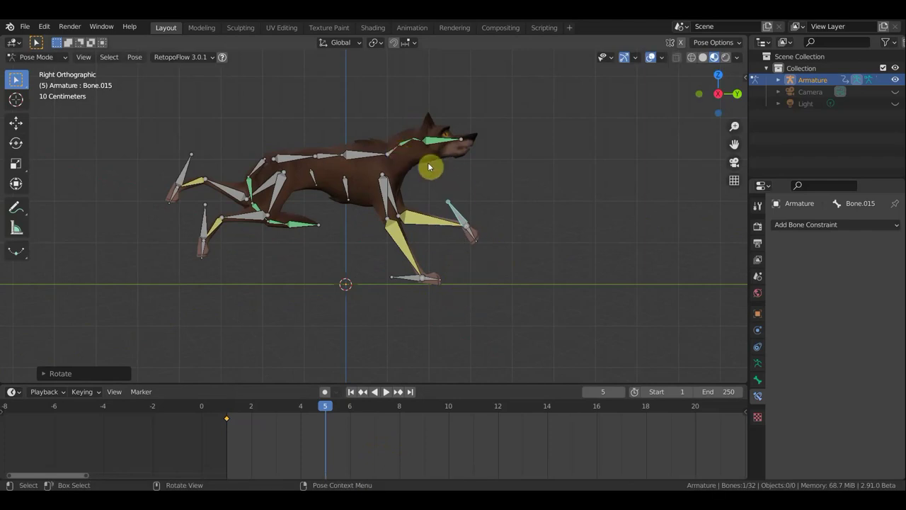
Rotate the two neck bones to lower the wolf's head.
click(419, 144)
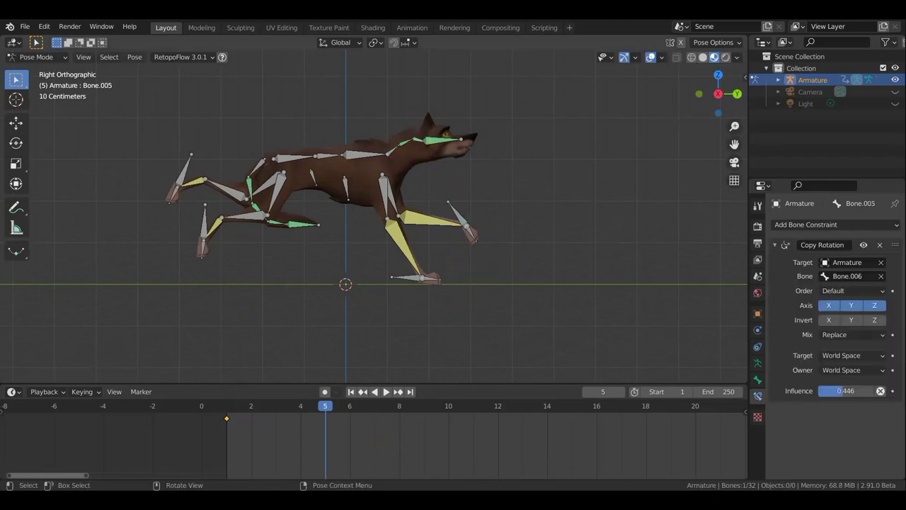
key(r)
click(508, 142)
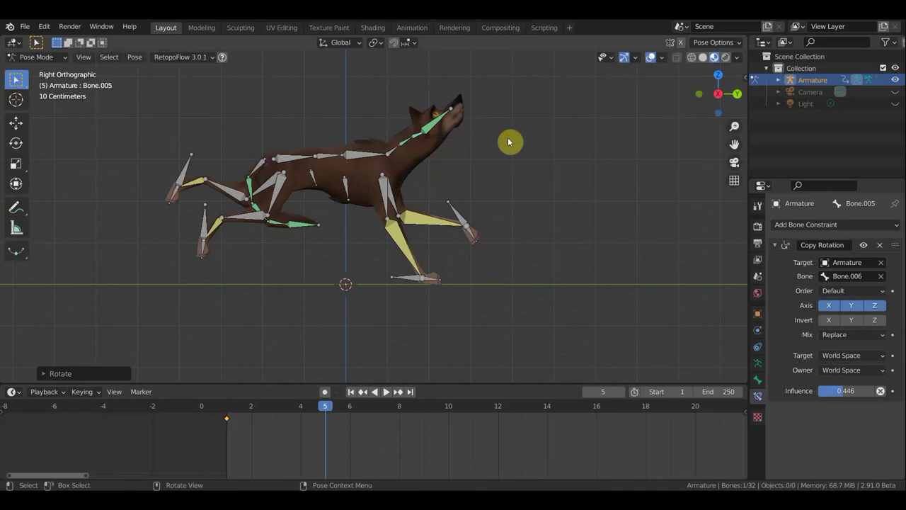
click(395, 153)
key(r)
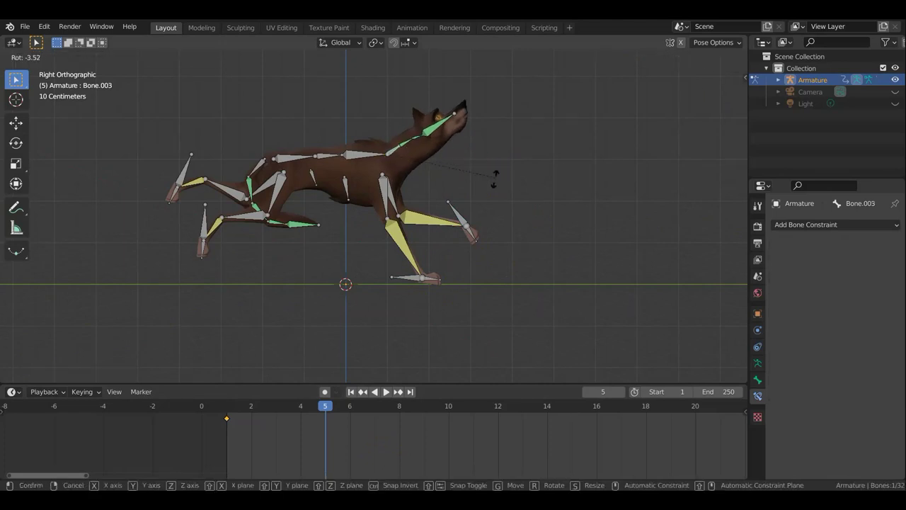
click(461, 216)
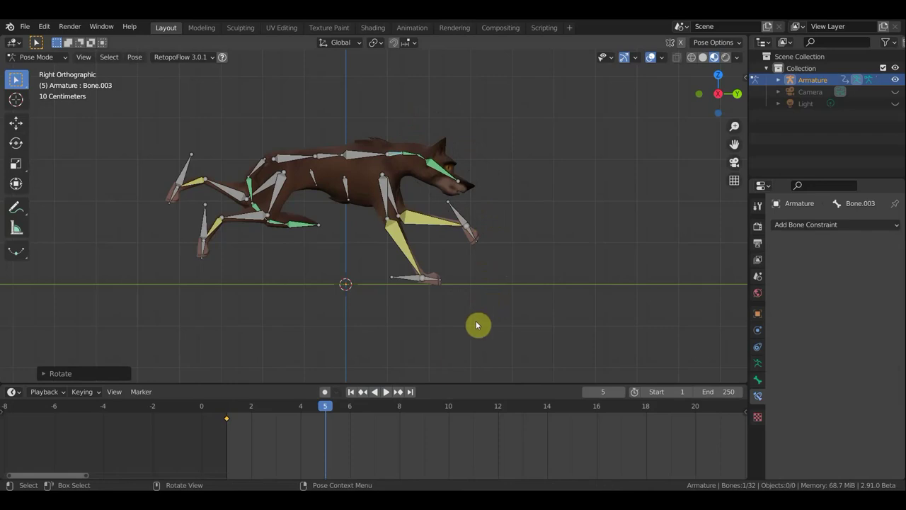
Tilt the whole rig slightly and lower it about 0.2 m.
key(a)
key(r)
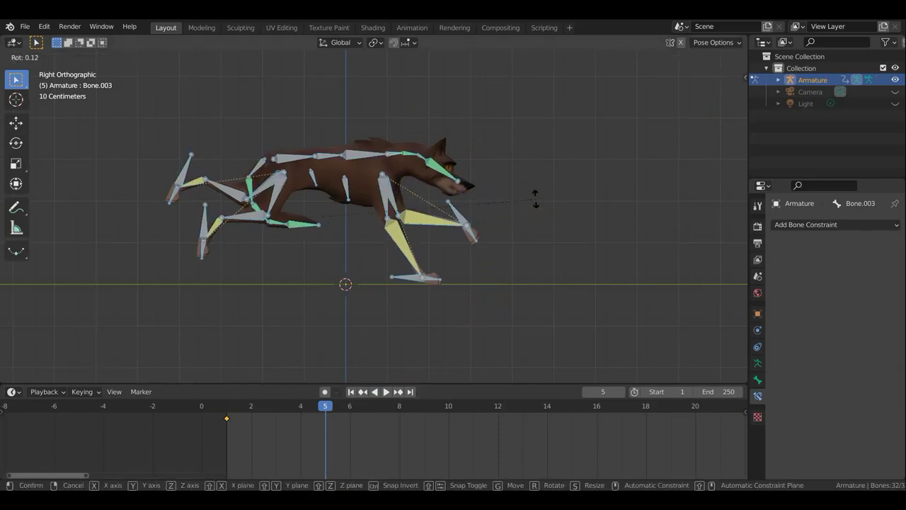
click(534, 189)
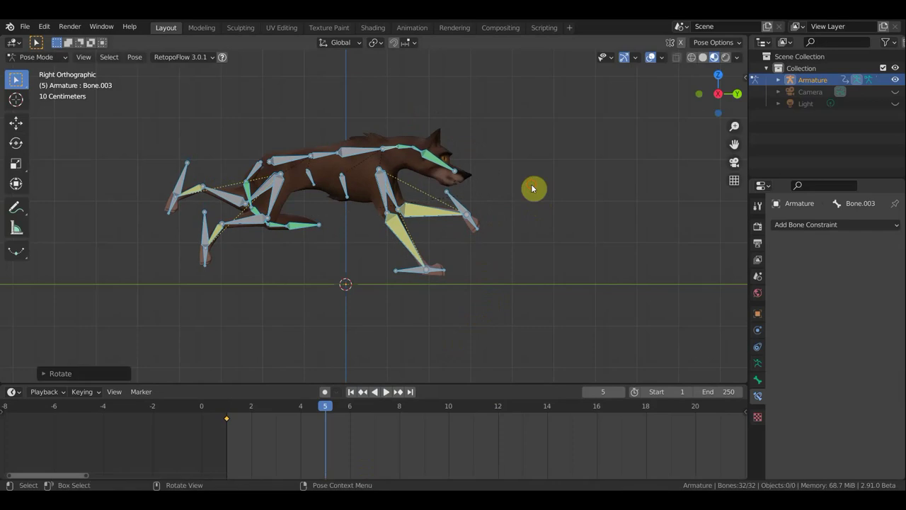
key(g)
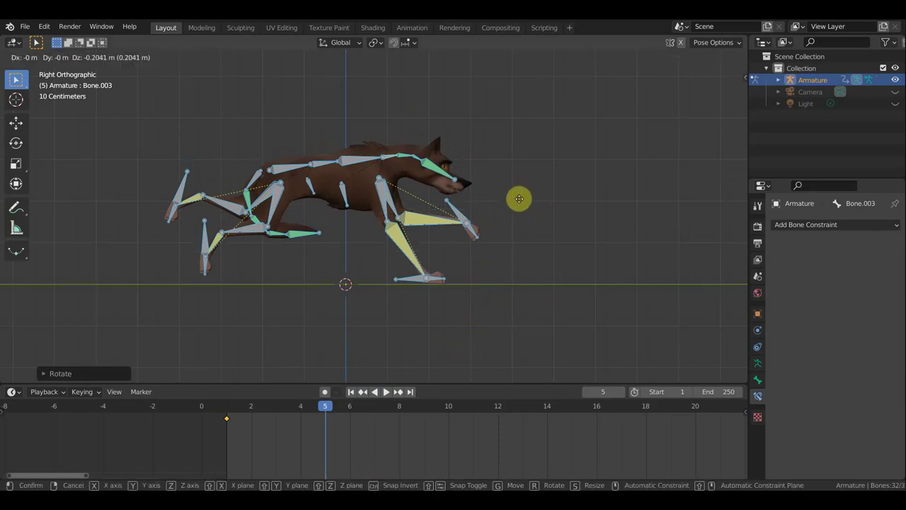
click(519, 200)
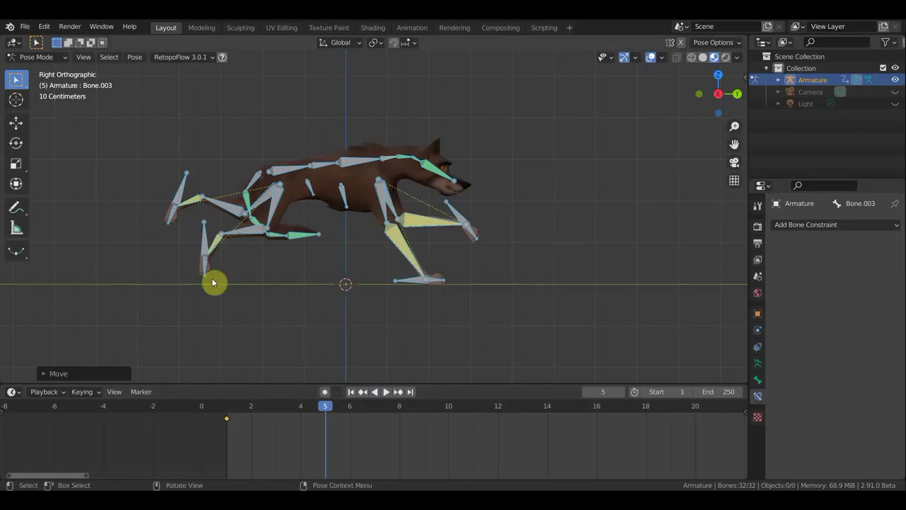
Reposition the hind-leg bone and rotate the tail bones into a new angle.
click(202, 243)
key(g)
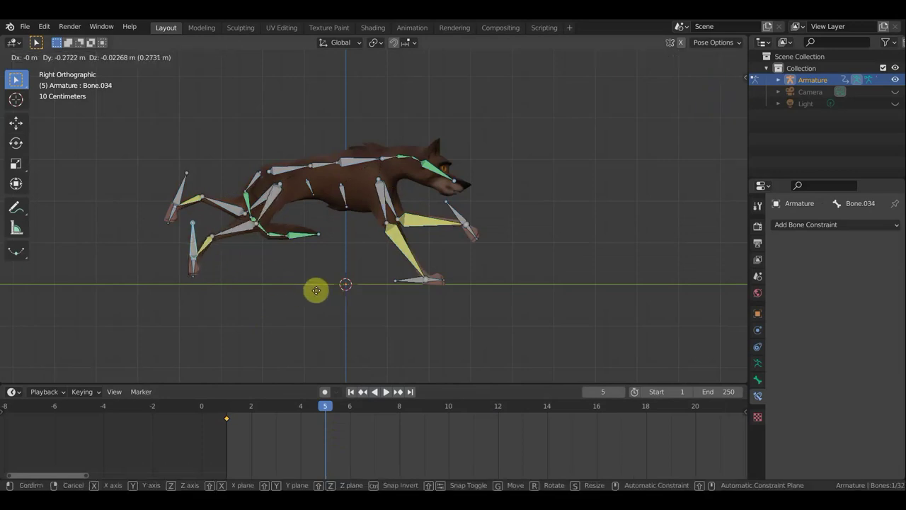
click(311, 279)
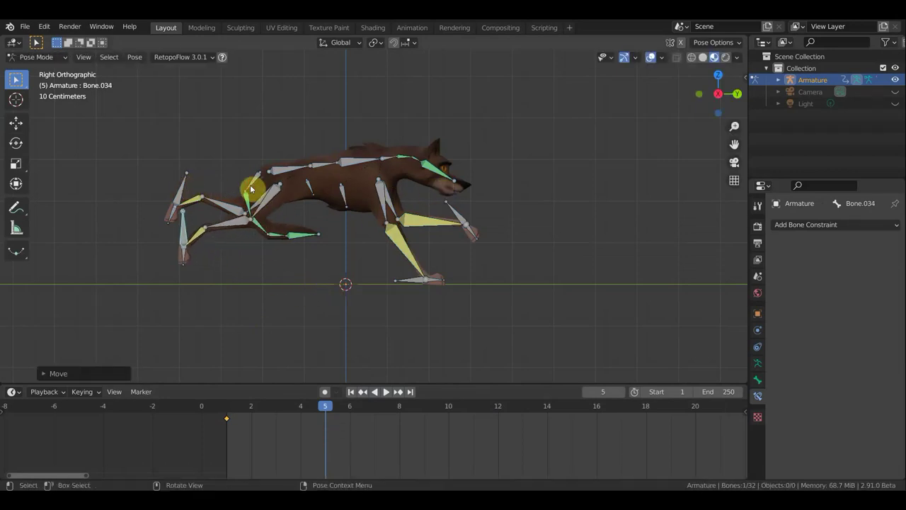
click(253, 187)
key(r)
click(237, 283)
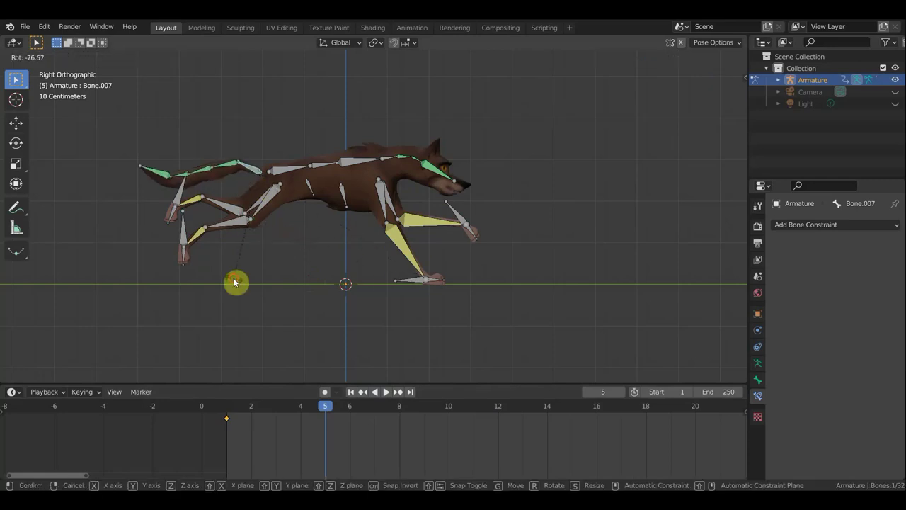
click(293, 192)
key(r)
click(275, 199)
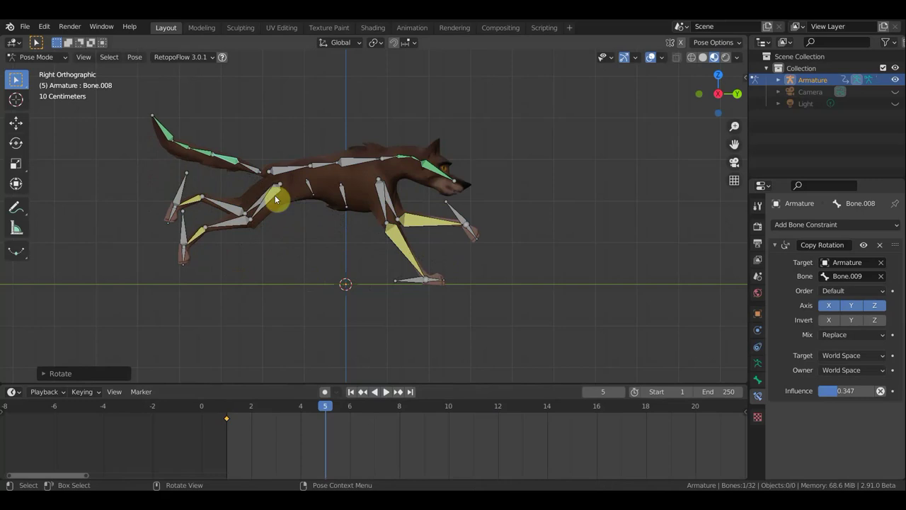
click(342, 165)
key(r)
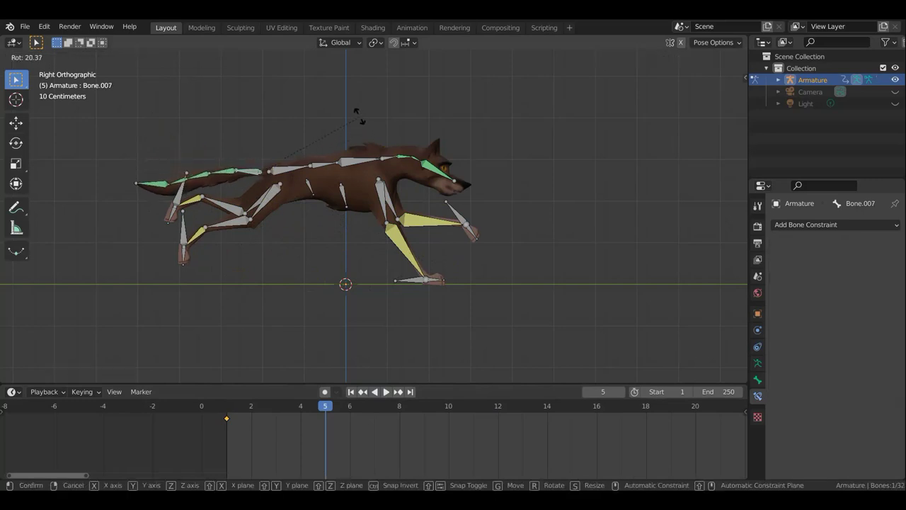
click(356, 113)
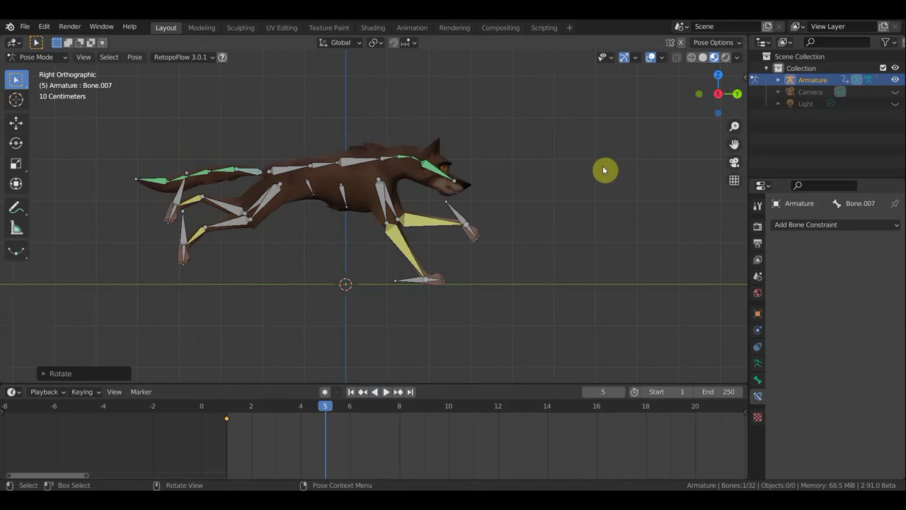
Key location and rotation for all bones at frame 5, then play back and scrub the timeline.
key(a)
key(i)
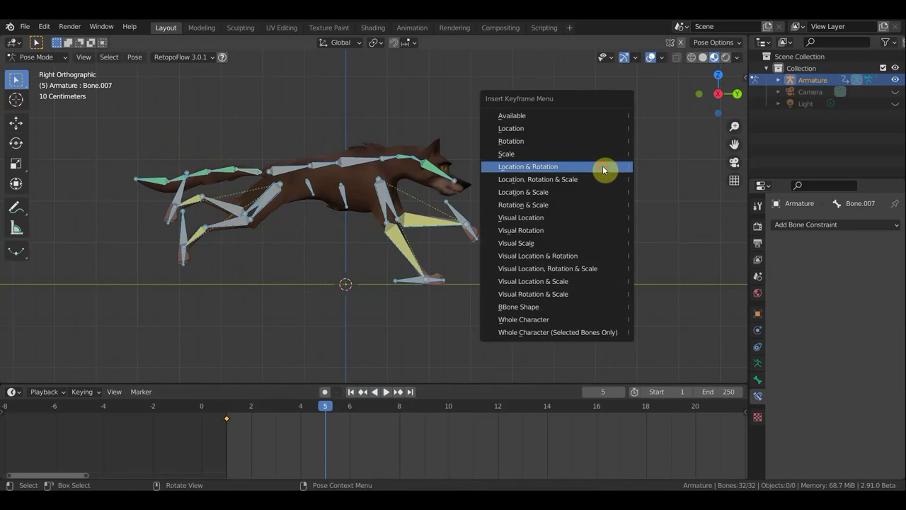
click(604, 170)
key(space)
drag(299, 409, 219, 411)
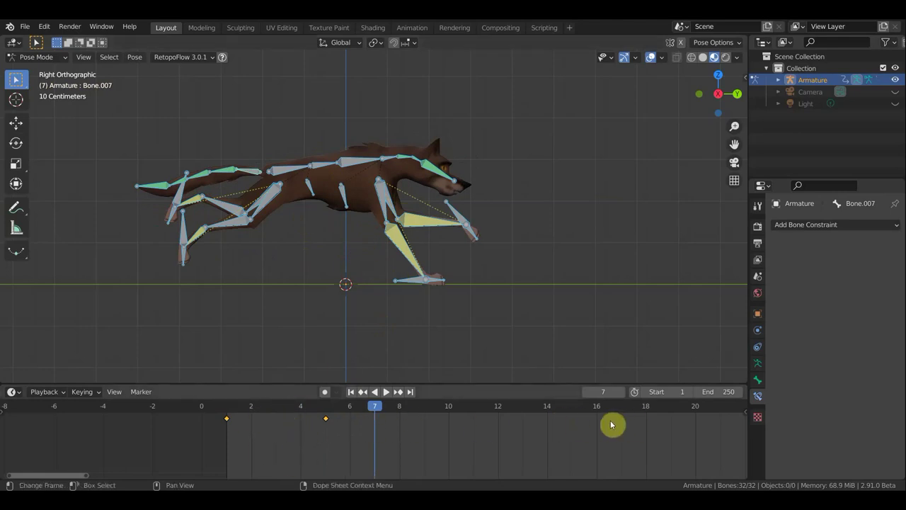
Plant one front foot under the body and move and rotate the other front foot.
click(412, 283)
key(g)
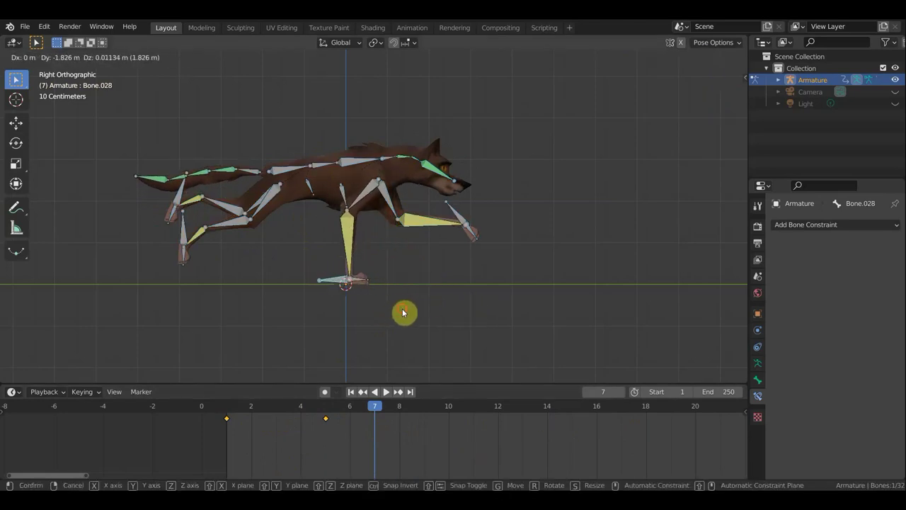
click(404, 313)
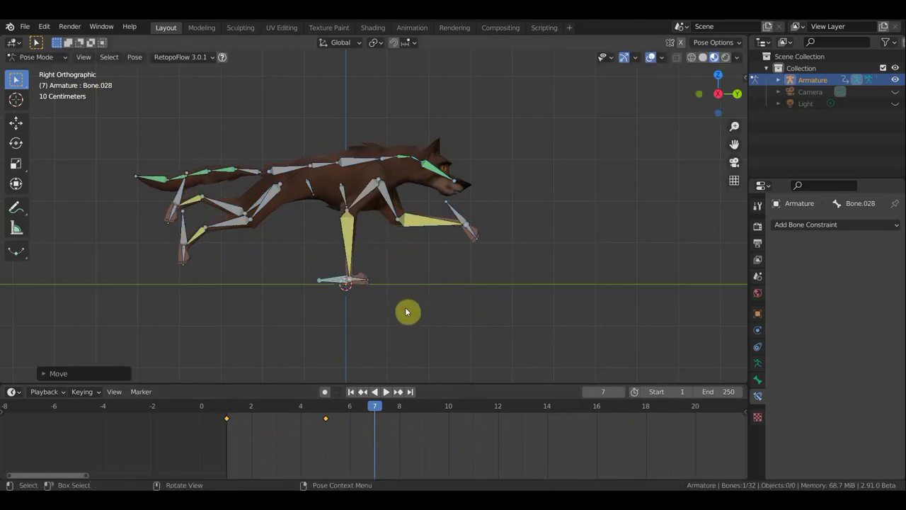
click(460, 223)
key(g)
click(445, 275)
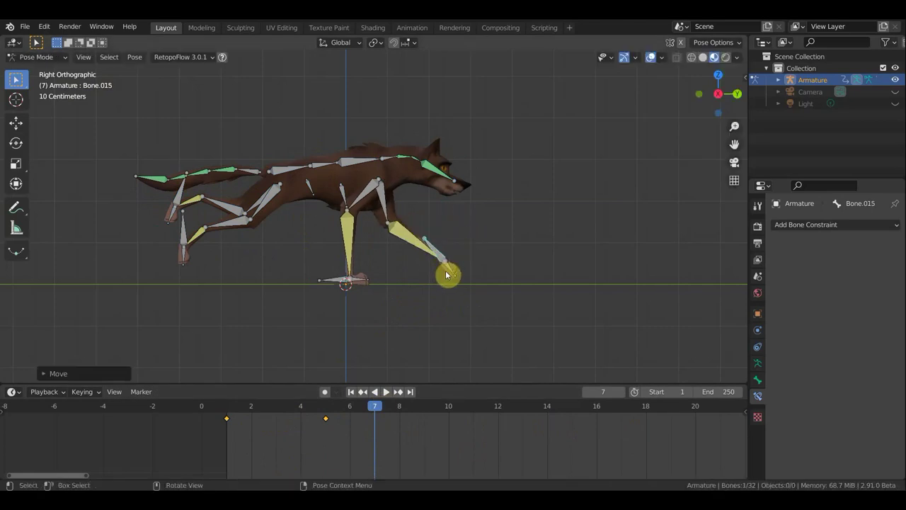
key(r)
click(487, 231)
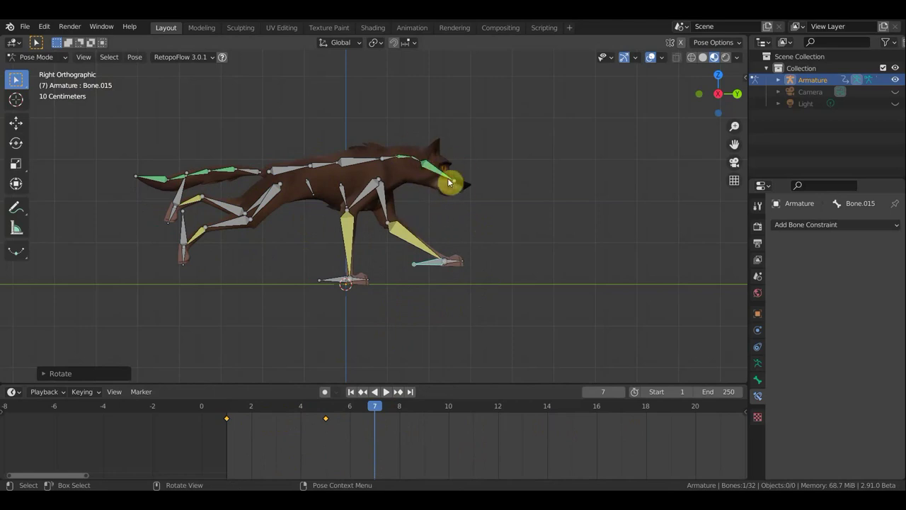
Lift the hind foot, key all bones' location and rotation at frame 7, and end at frame 7.
click(182, 194)
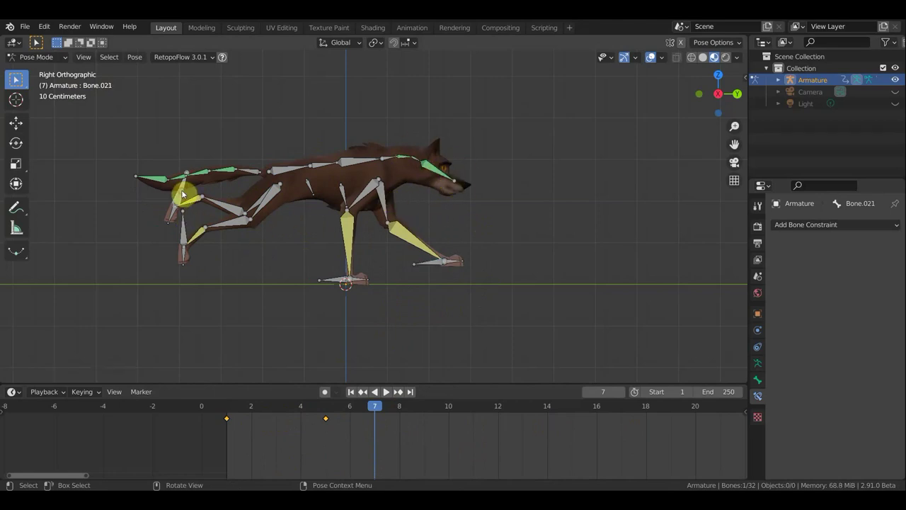
key(g)
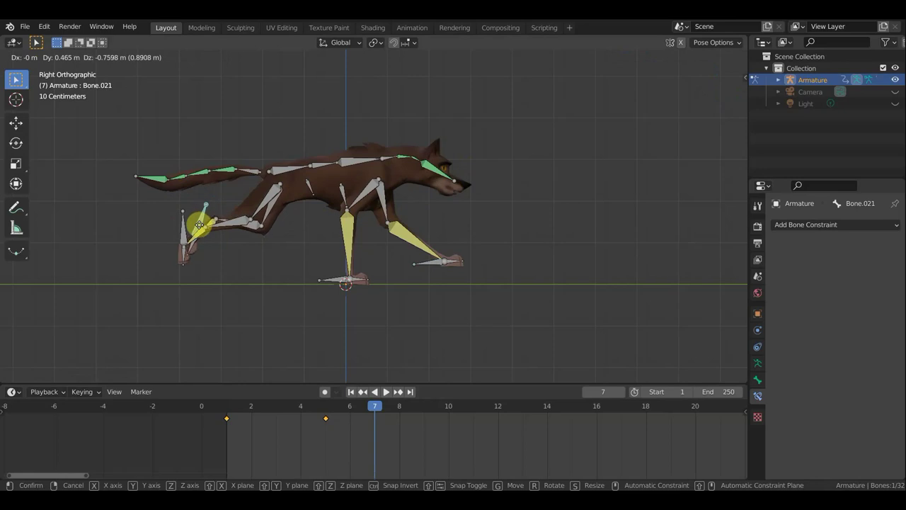
click(199, 225)
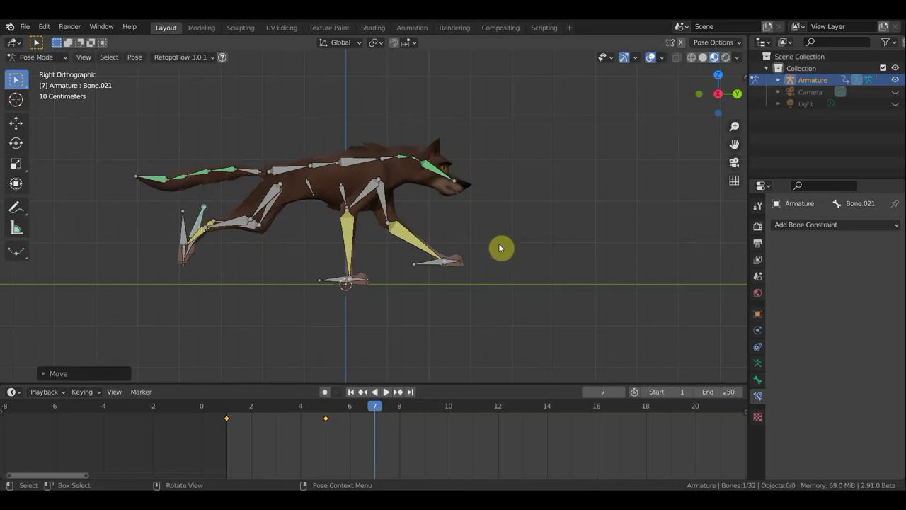
click(246, 173)
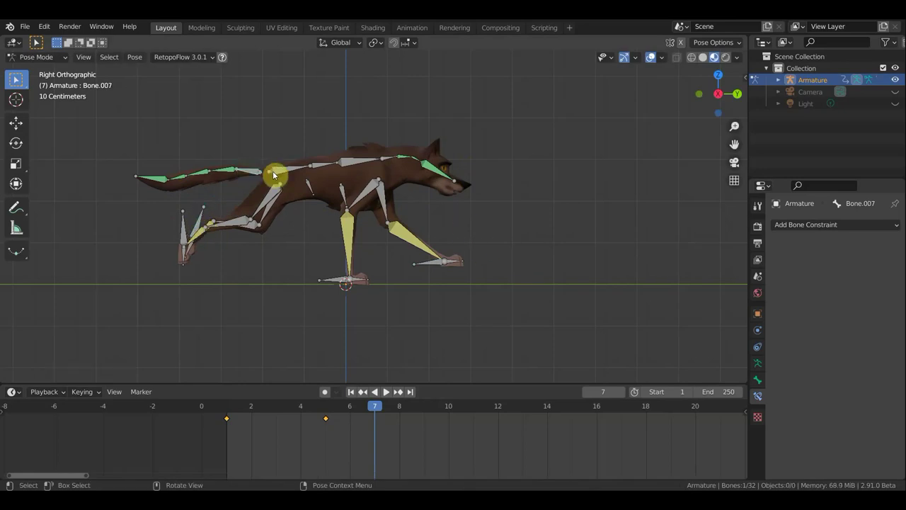
key(a)
key(i)
click(589, 207)
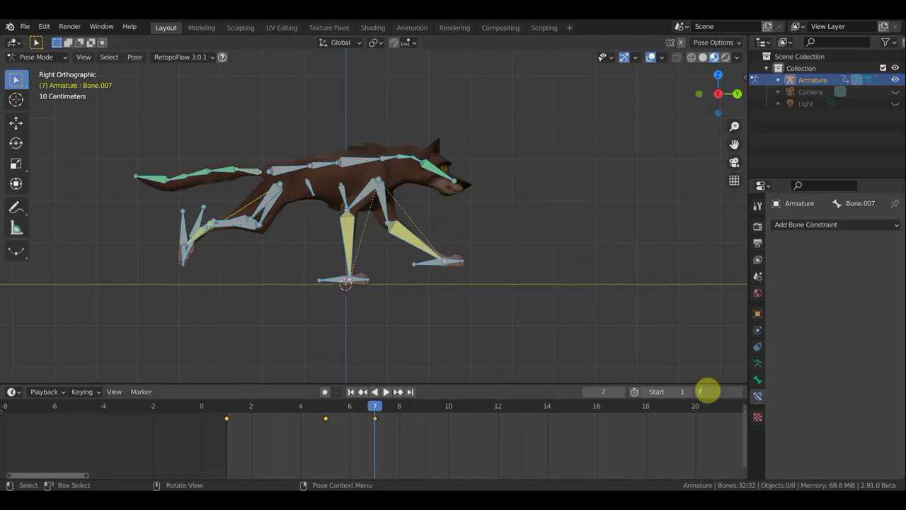
key(Return)
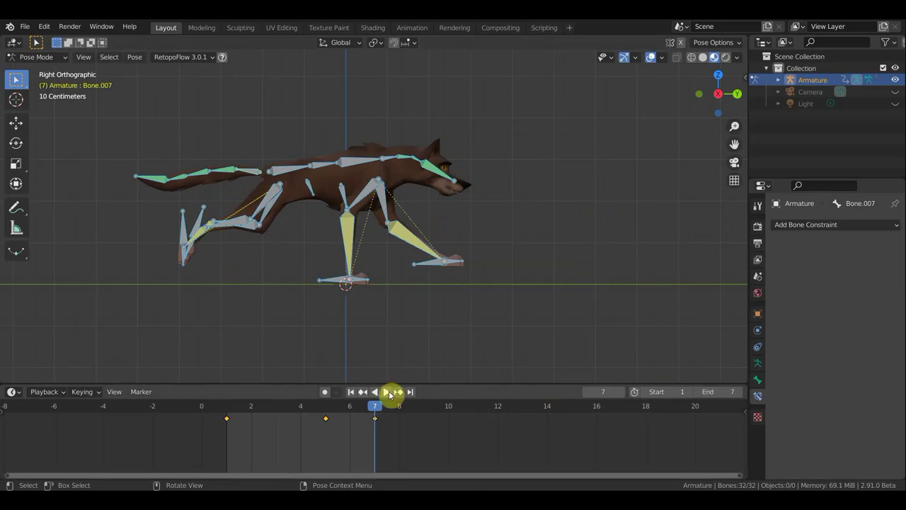
Play the run cycle with bones hidden, stop it, and scrub to frame 3.
click(388, 391)
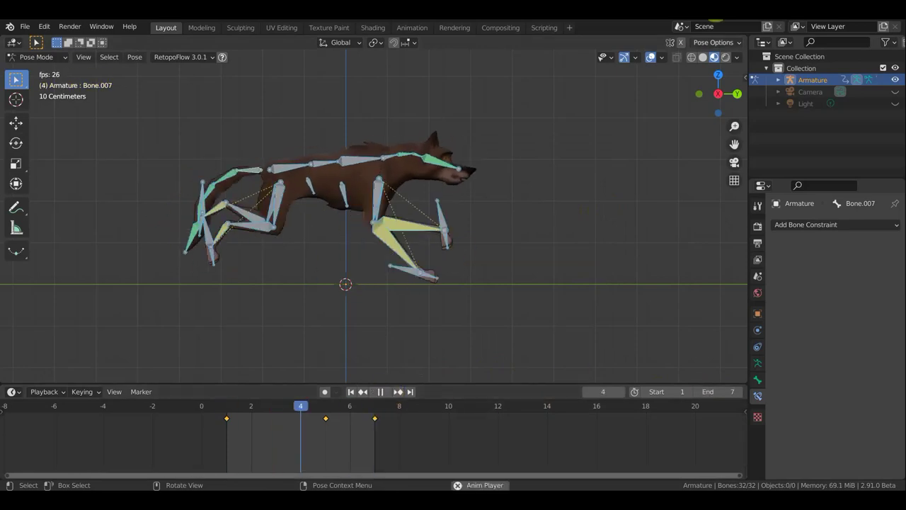
click(651, 57)
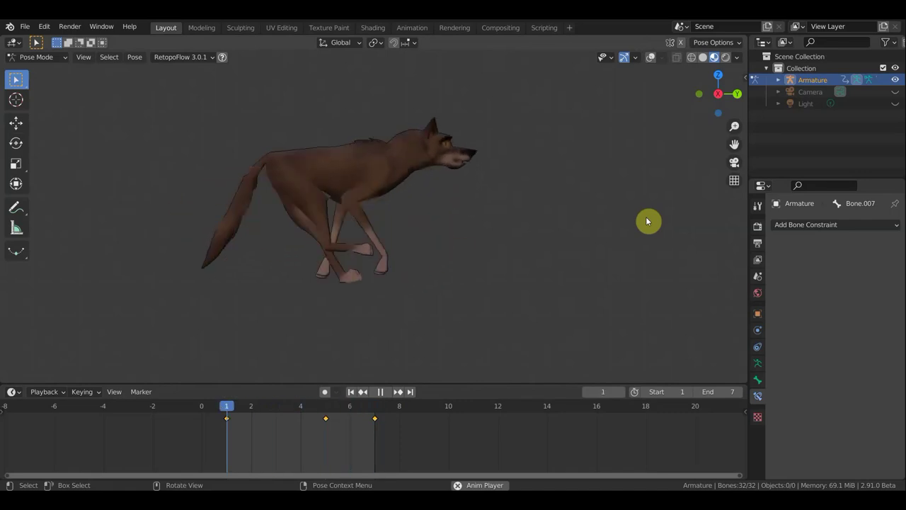
click(380, 390)
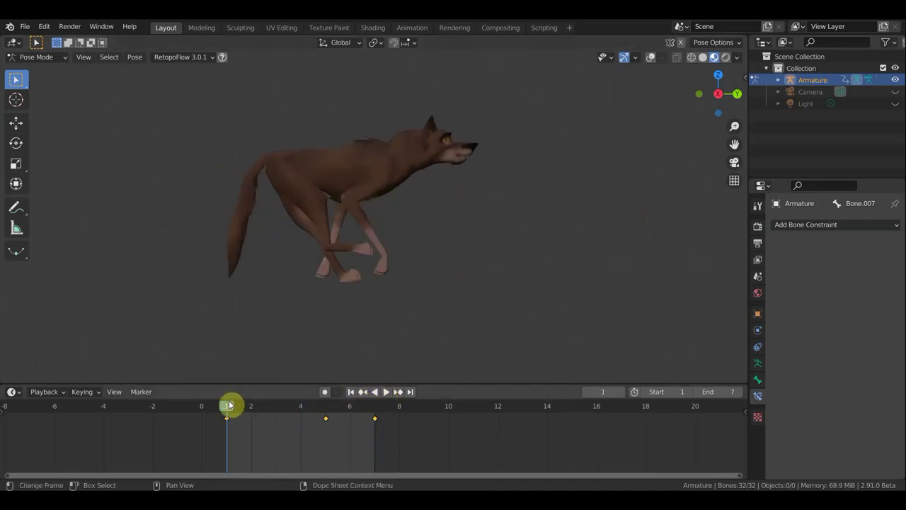
drag(235, 404, 272, 417)
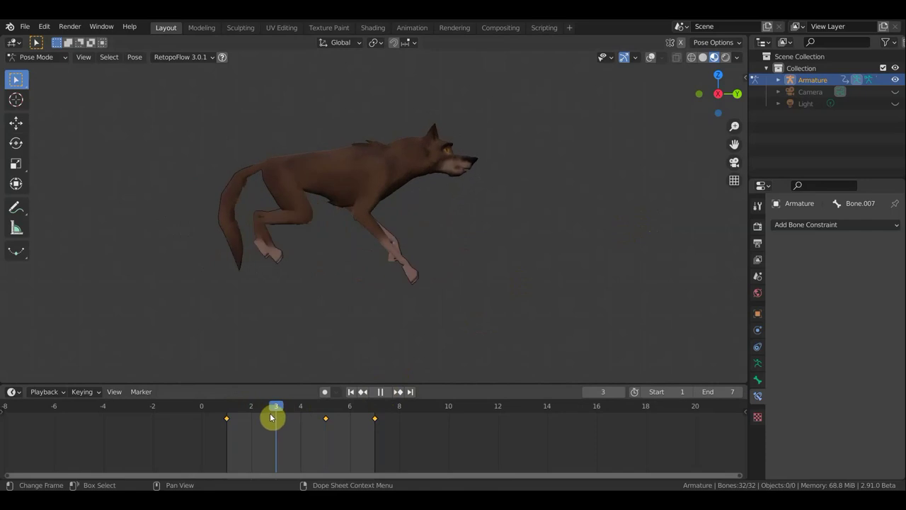
drag(271, 418, 286, 402)
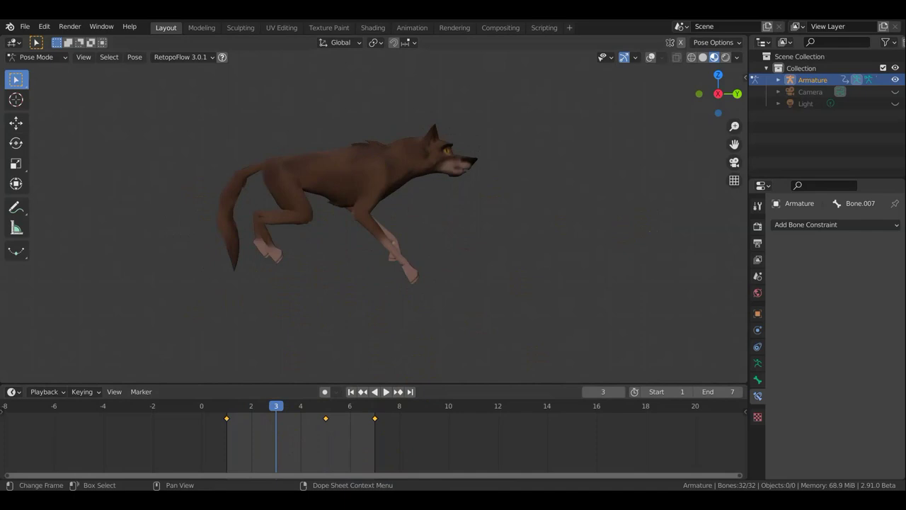
Turn viewport overlays back on and save the scene as 'балто под кости бег.blend'.
click(650, 58)
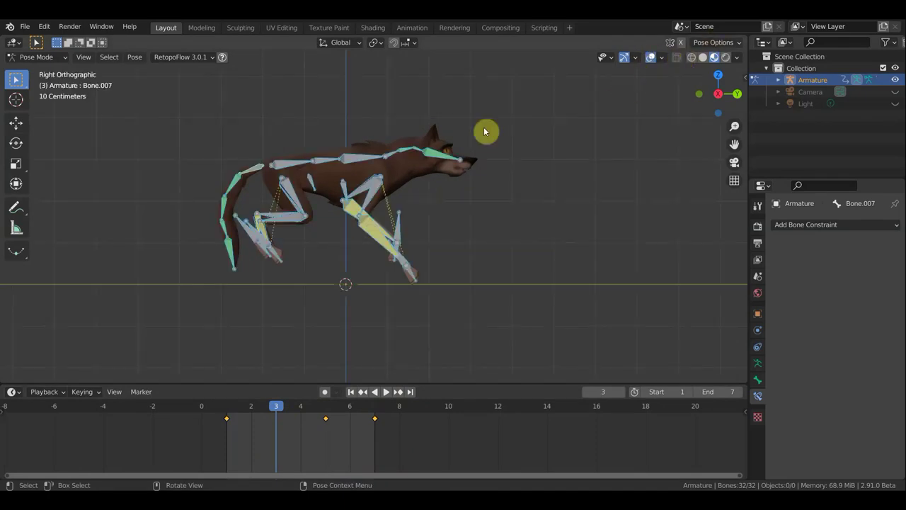
click(43, 27)
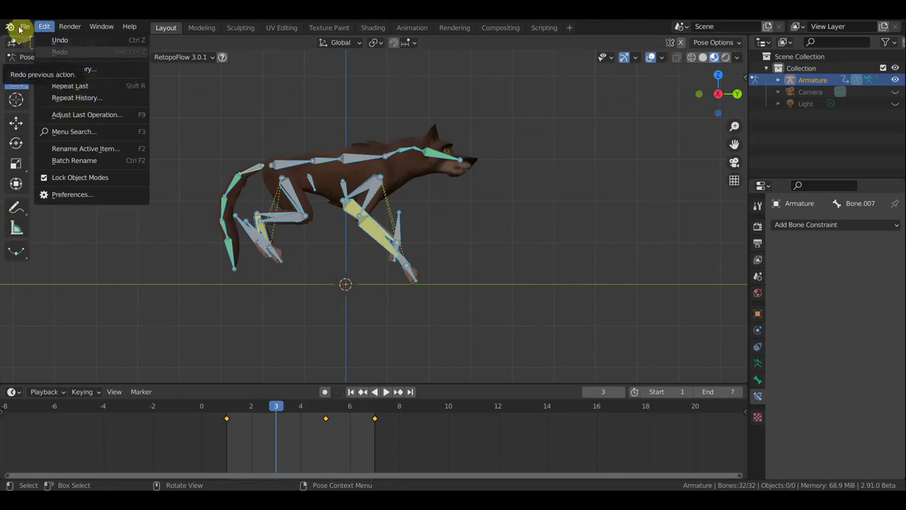
click(22, 28)
click(24, 27)
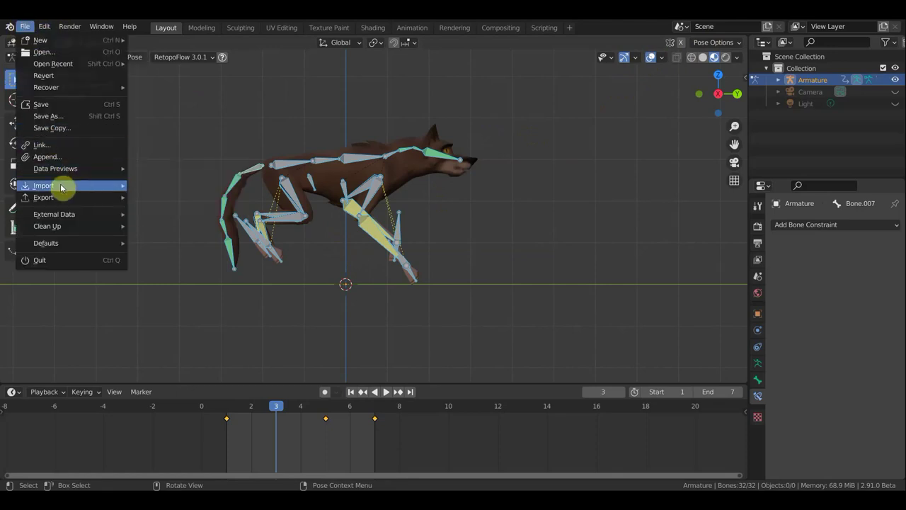
click(62, 116)
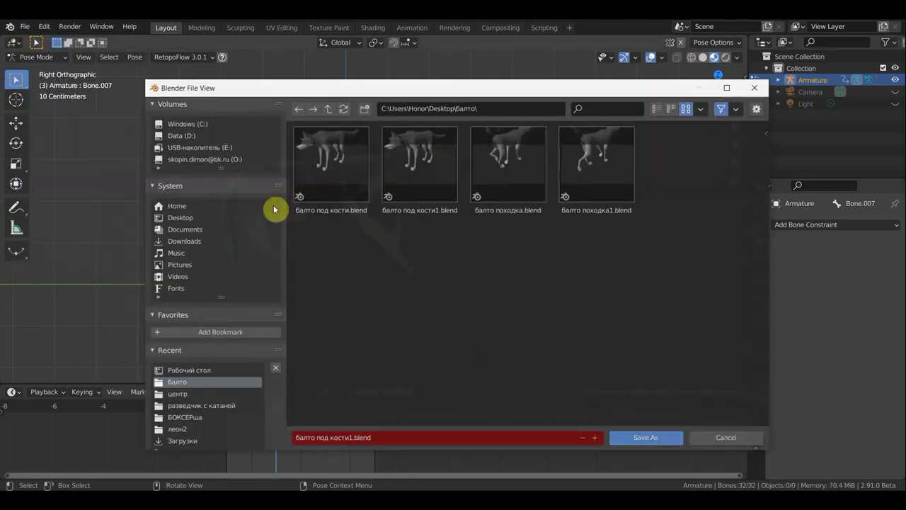
click(379, 441)
text(бег)
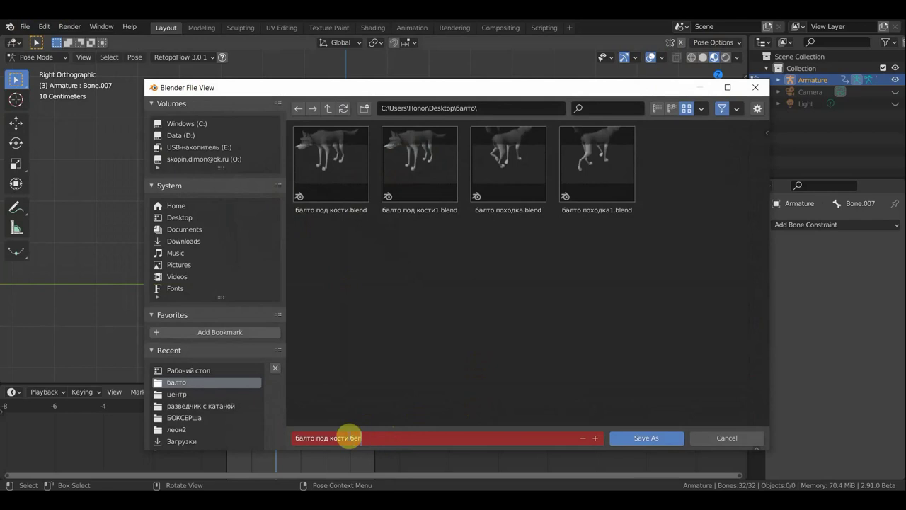
key(Return)
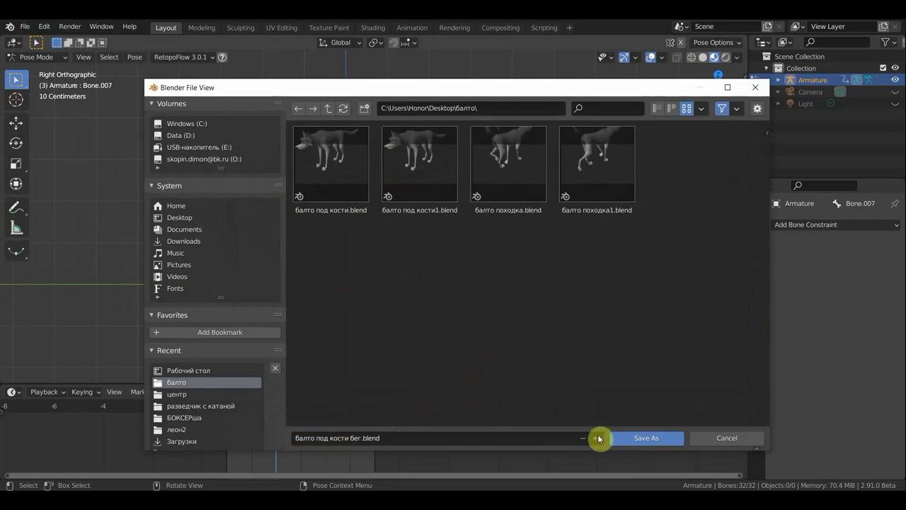
click(638, 437)
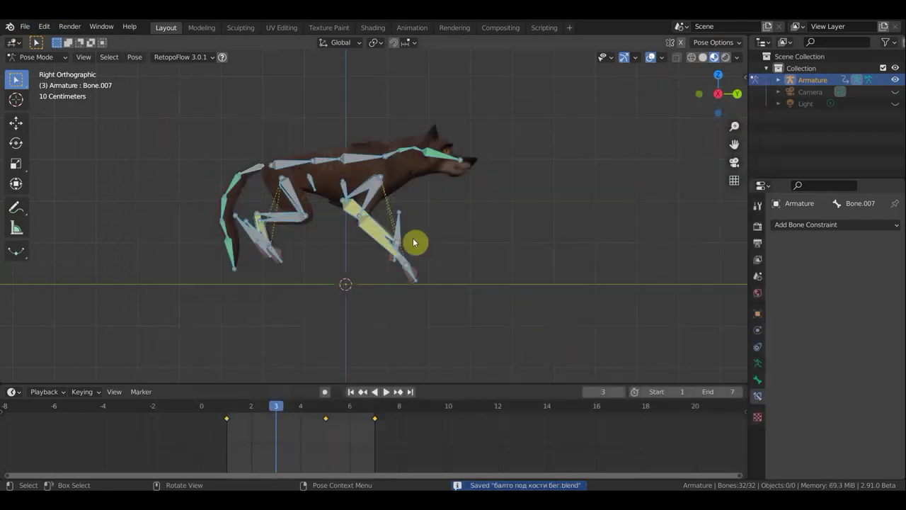
Move and rotate hind-leg bones Bone.034 and Bone.021 toward the floor.
click(253, 232)
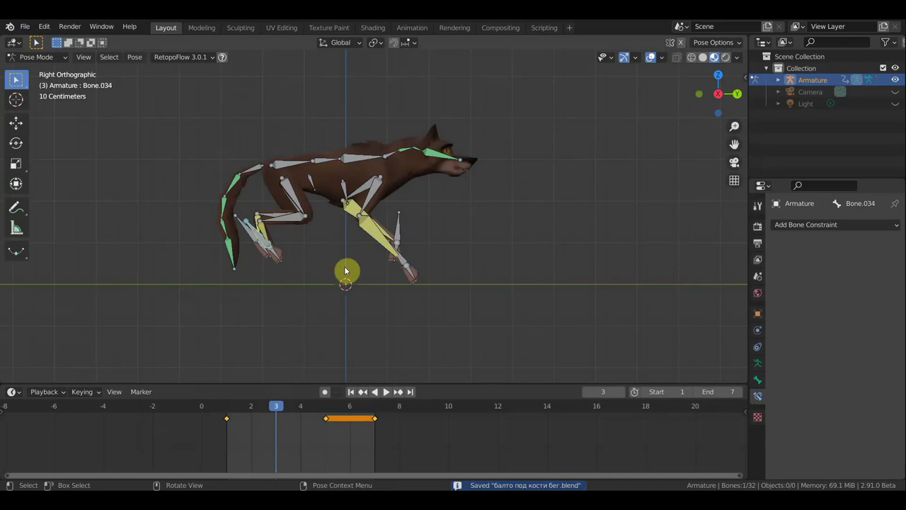
key(g)
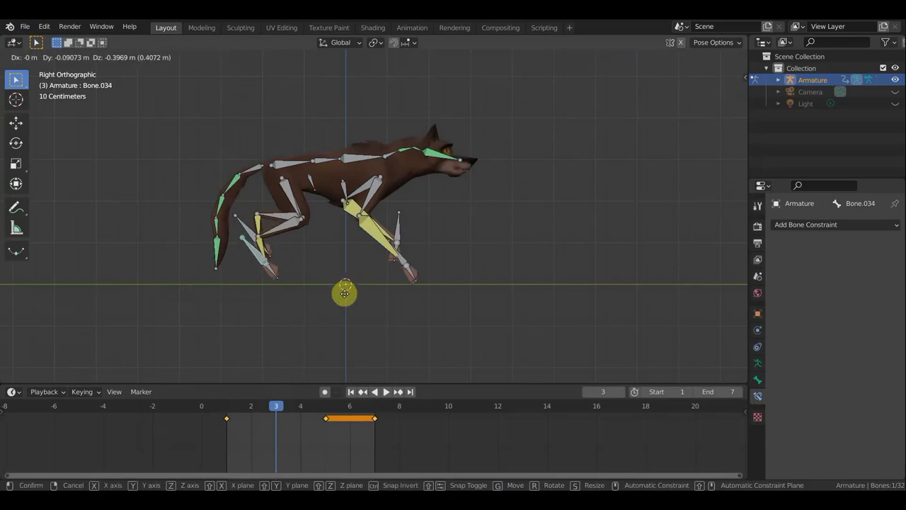
click(341, 301)
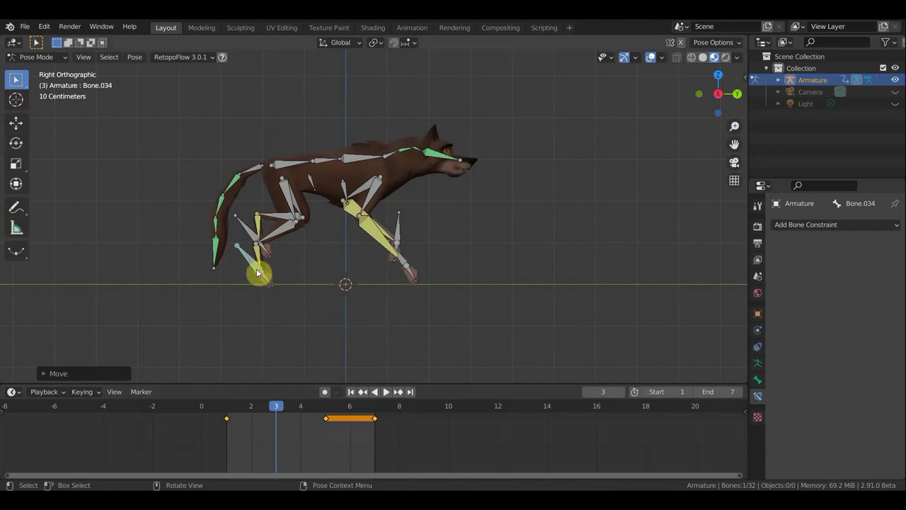
key(r)
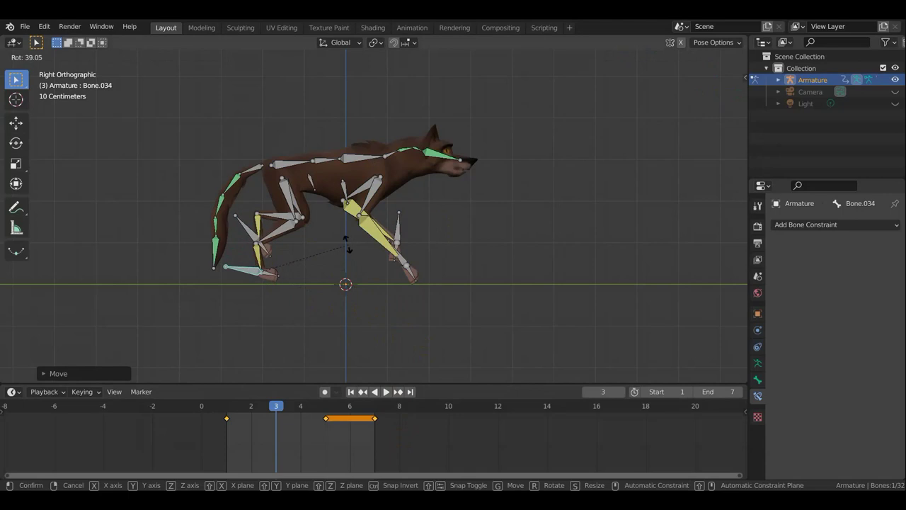
click(310, 245)
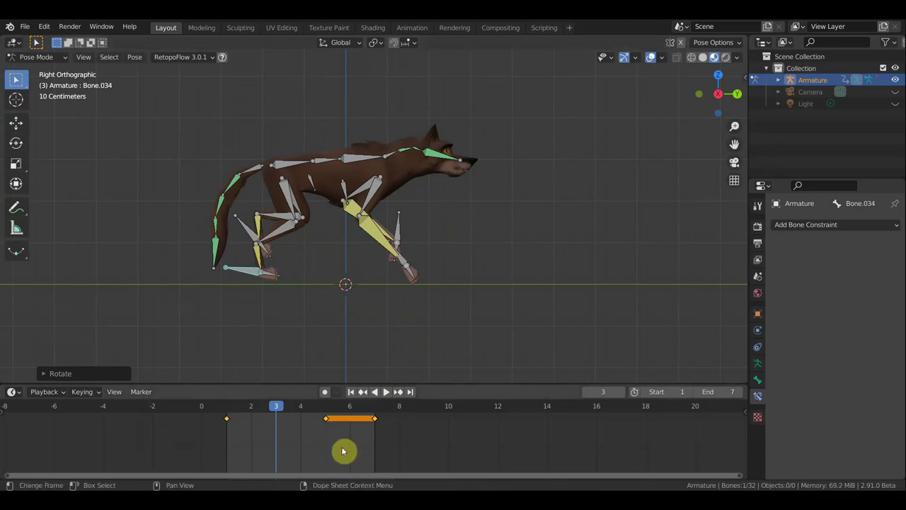
click(257, 246)
key(g)
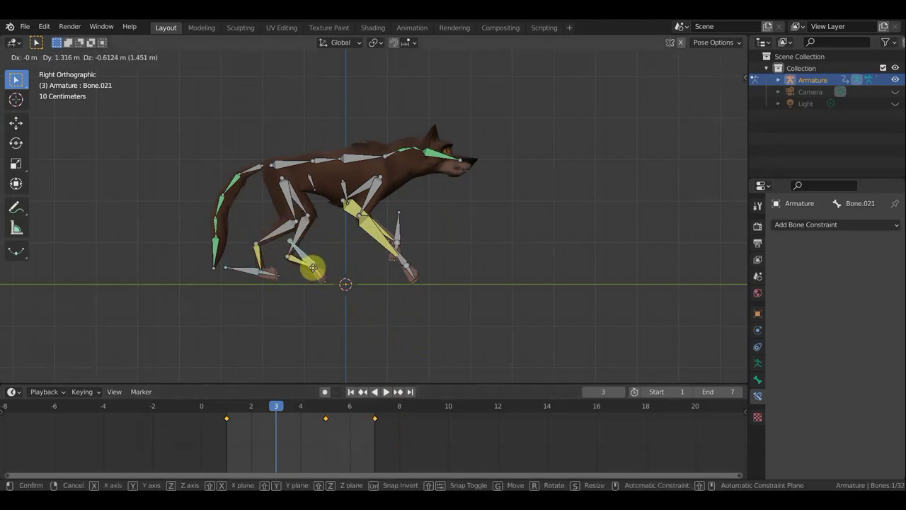
click(312, 267)
key(g)
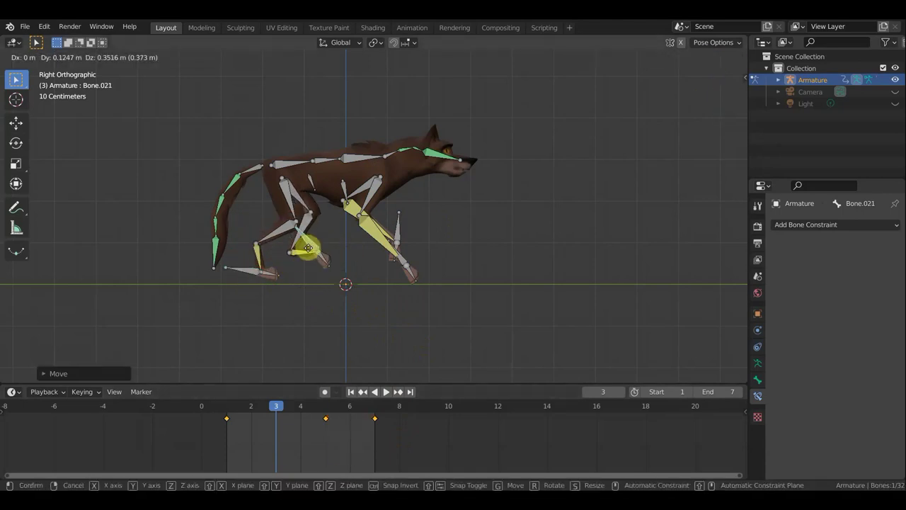
click(310, 245)
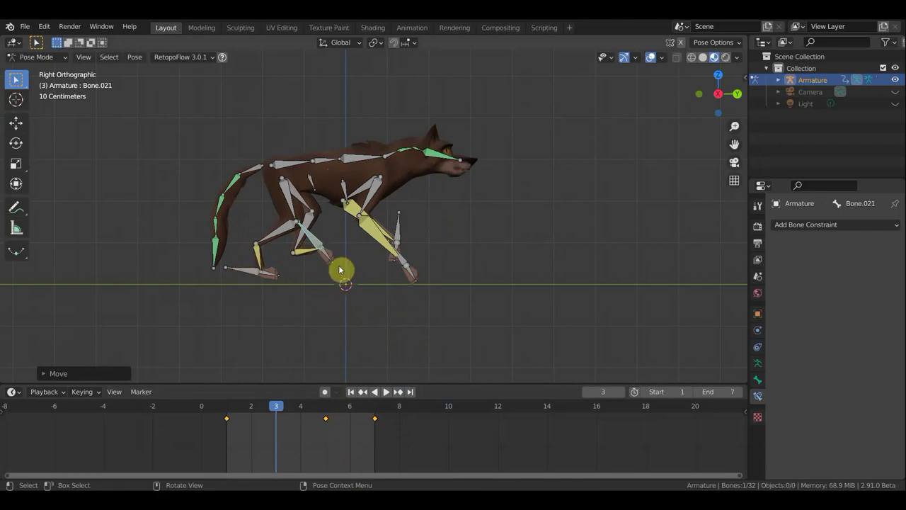
Adjust hind foot Bone.034 and leg Bone.021 until the rear paw sits on the ground line.
click(246, 273)
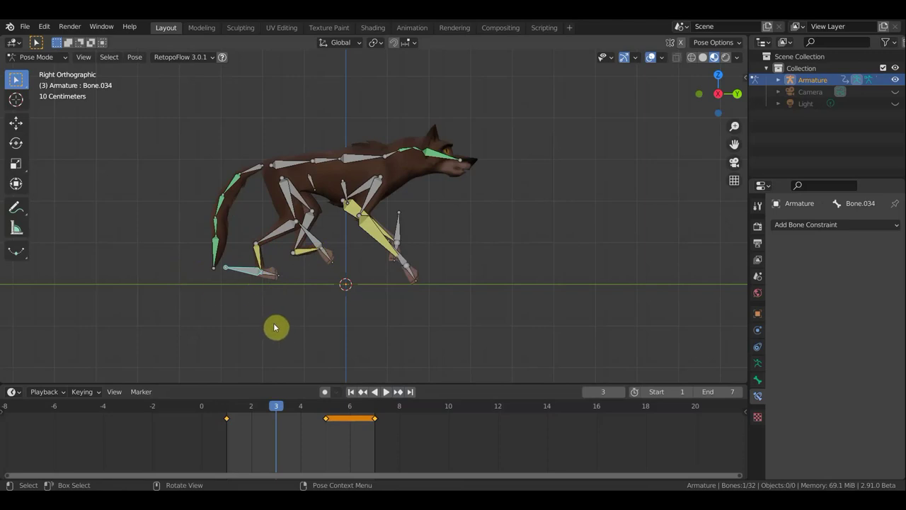
key(g)
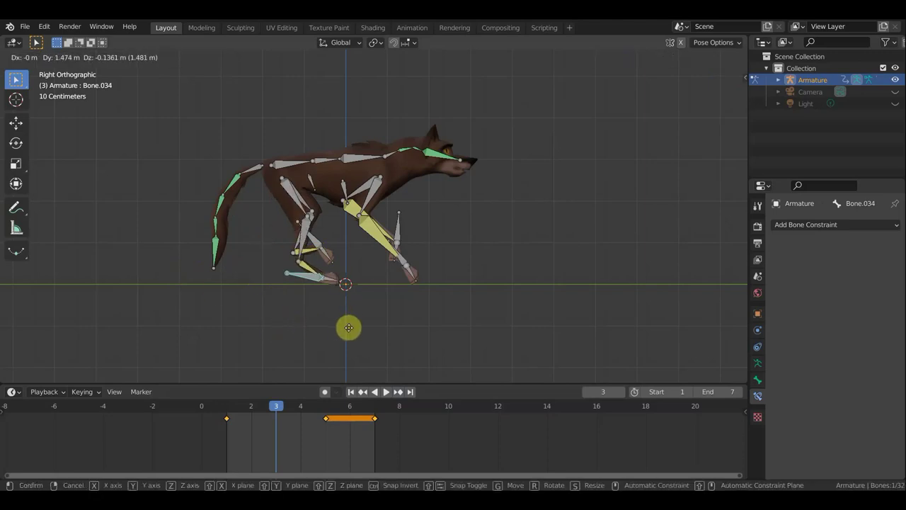
click(350, 331)
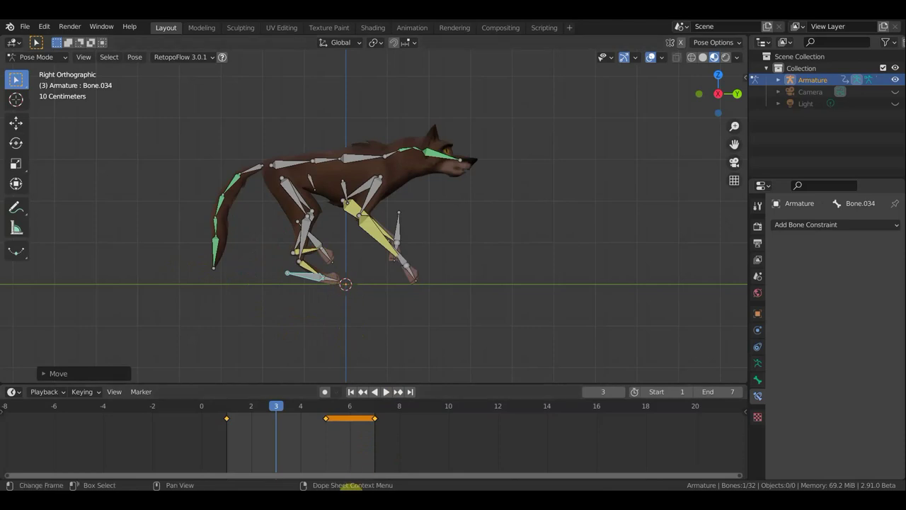
key(g)
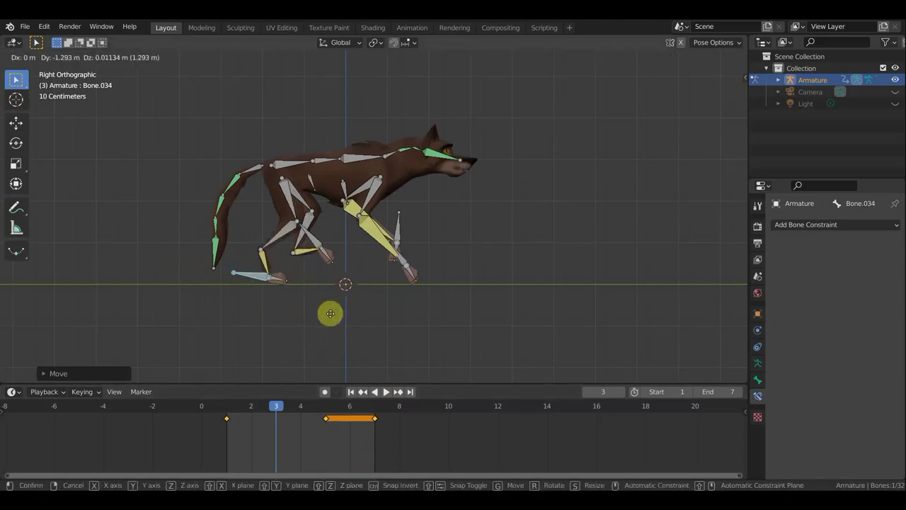
click(328, 311)
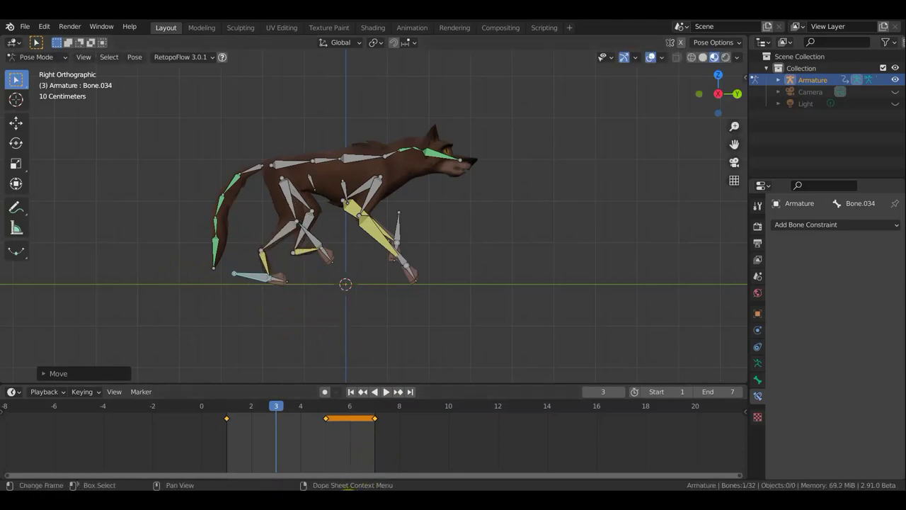
click(320, 245)
key(g)
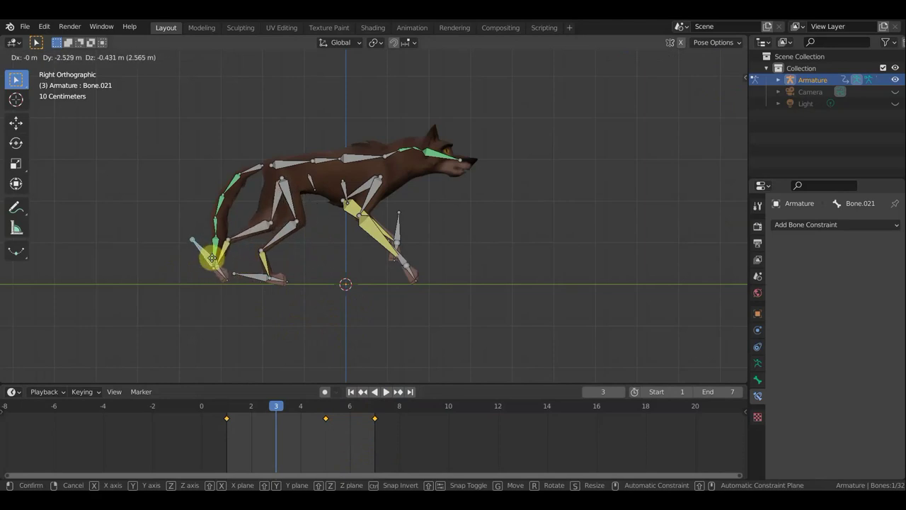
click(210, 259)
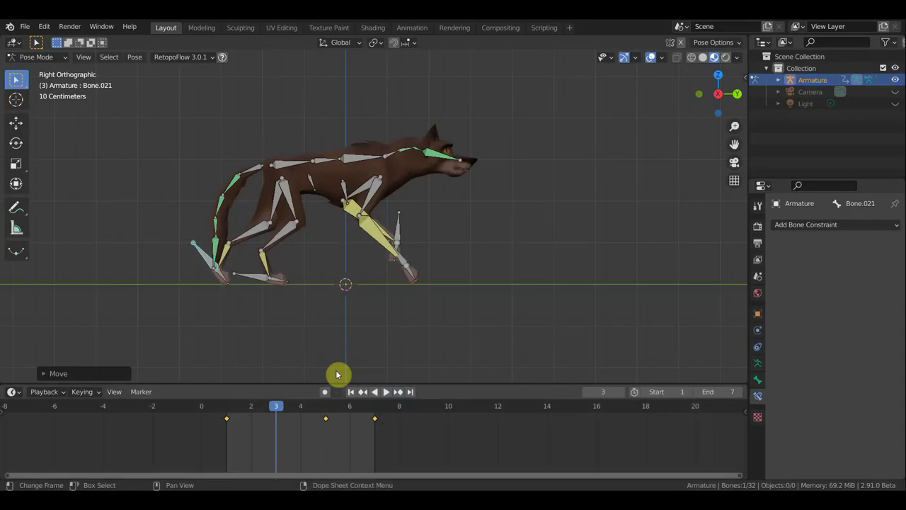
key(r)
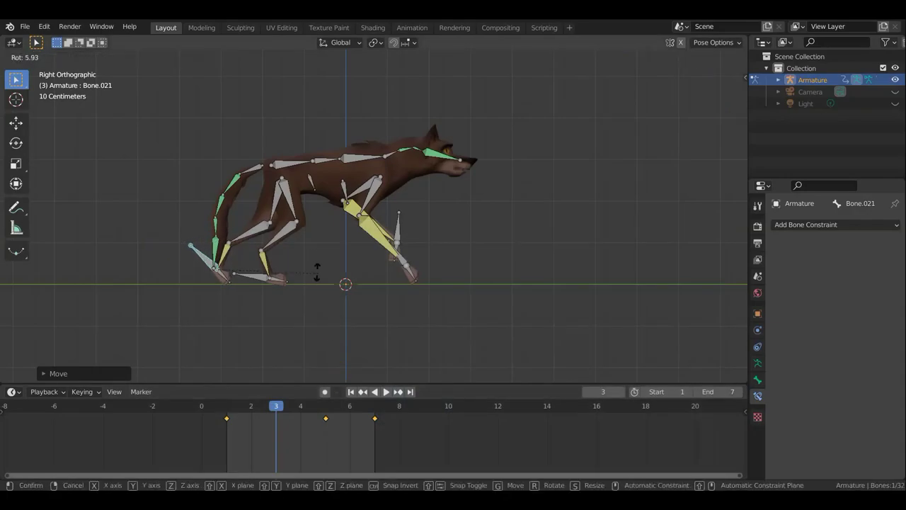
click(315, 261)
key(g)
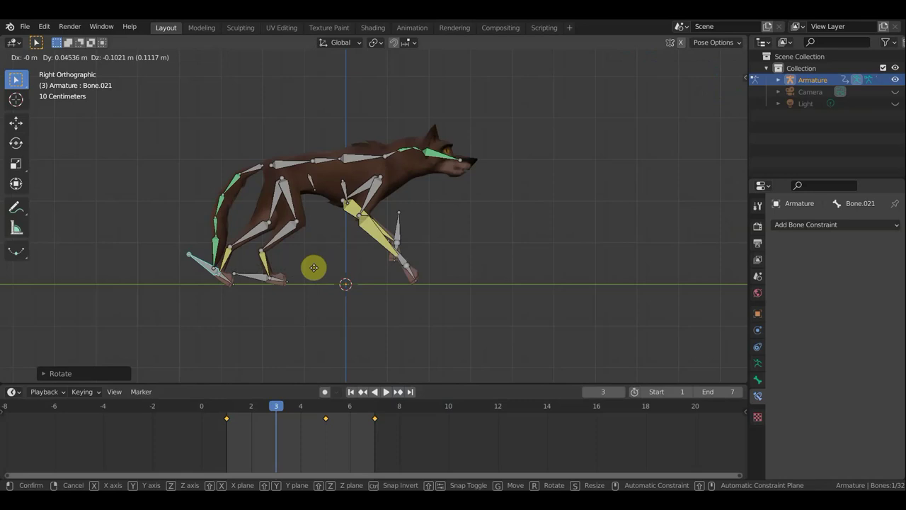
click(313, 267)
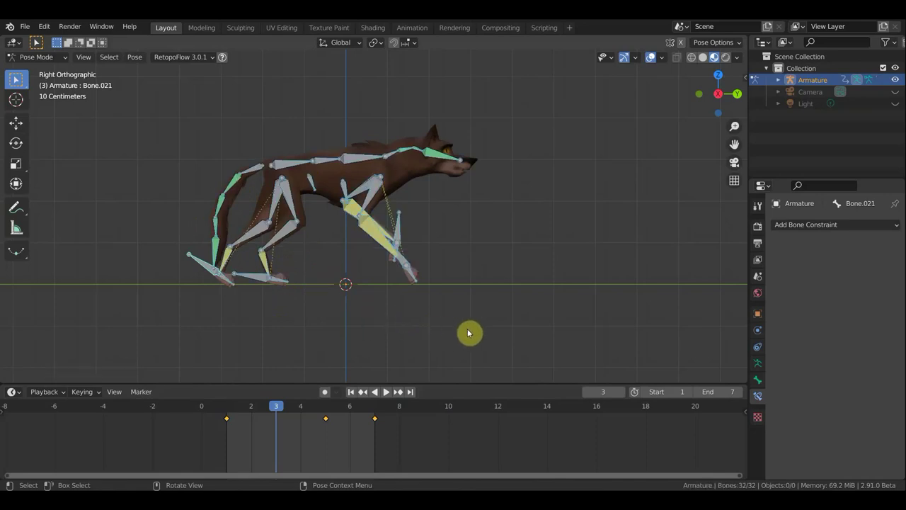
Tilt and shift the wolf's frame 3 pose slightly.
key(r)
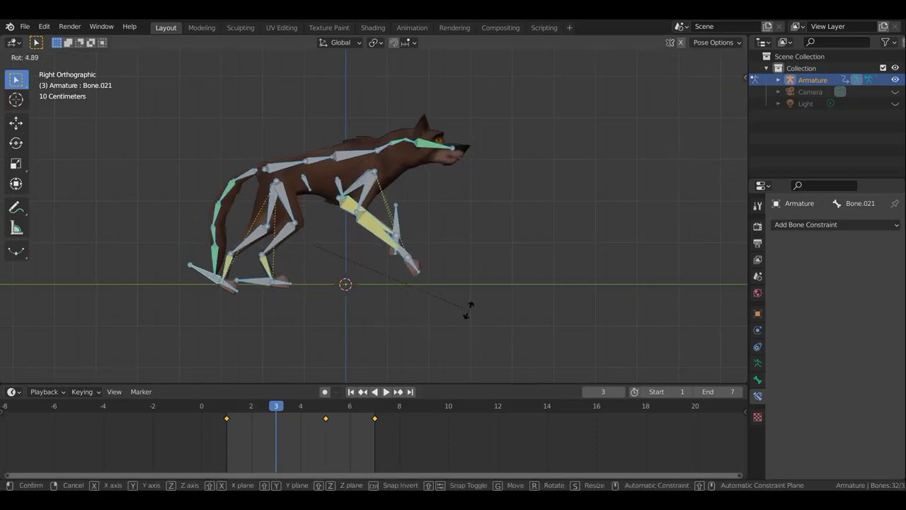
click(462, 301)
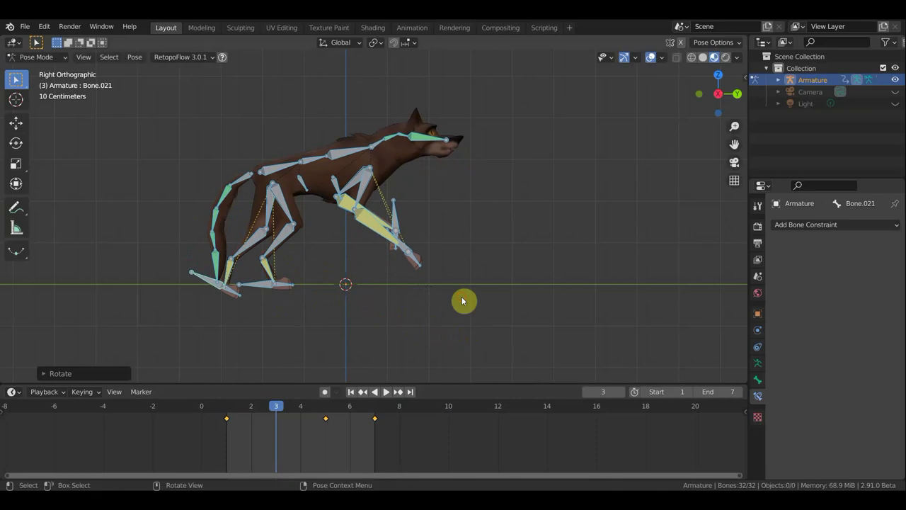
key(g)
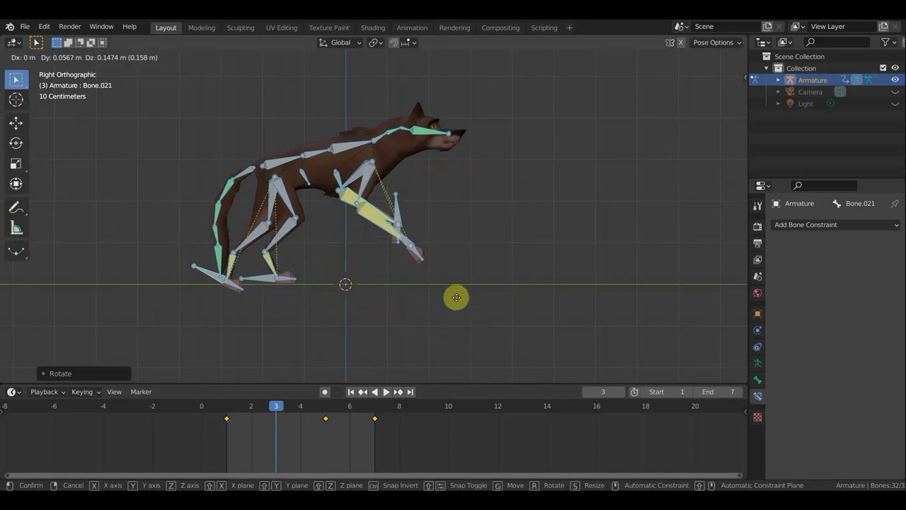
click(452, 301)
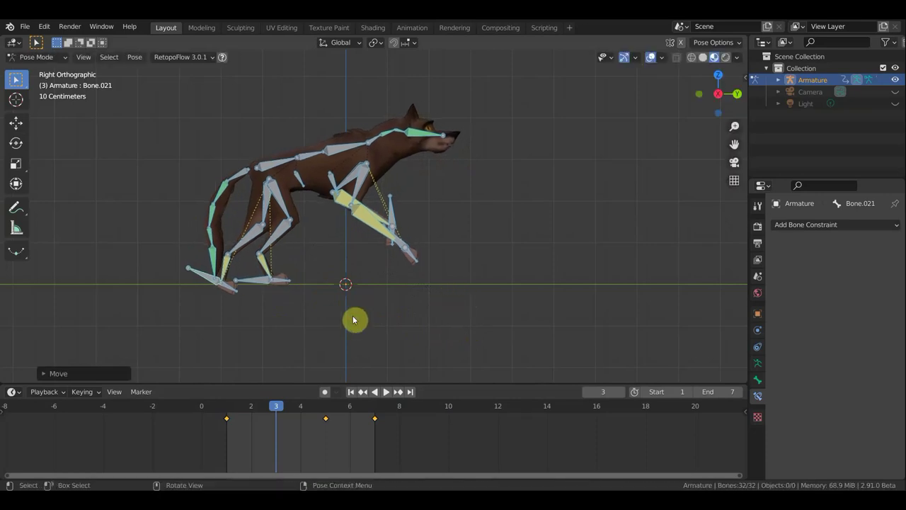
Move the rear foot bone slightly farther back.
click(218, 278)
key(g)
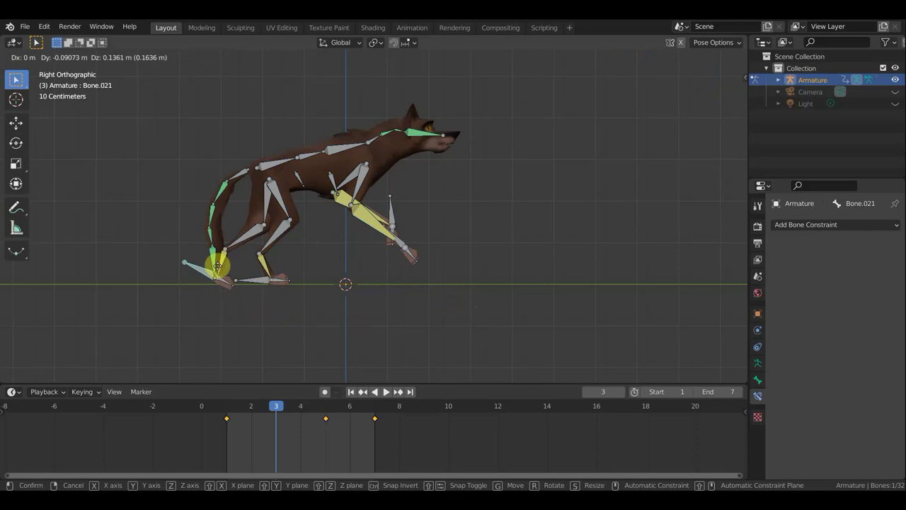
click(218, 264)
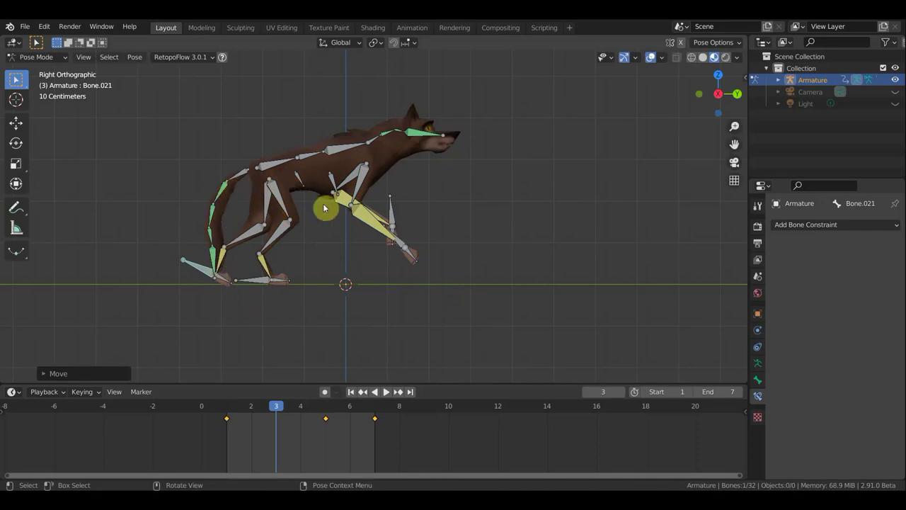
Rotate and raise both front legs into a forward stride.
click(393, 218)
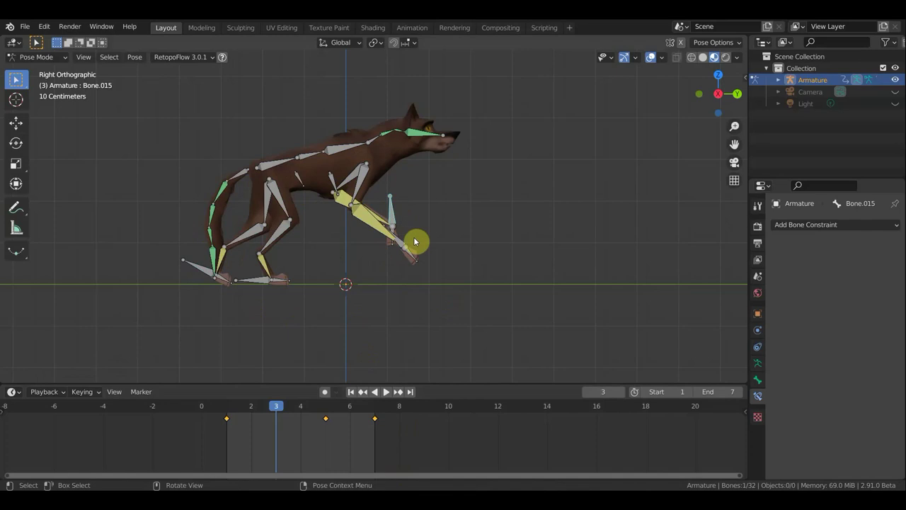
click(401, 245)
key(r)
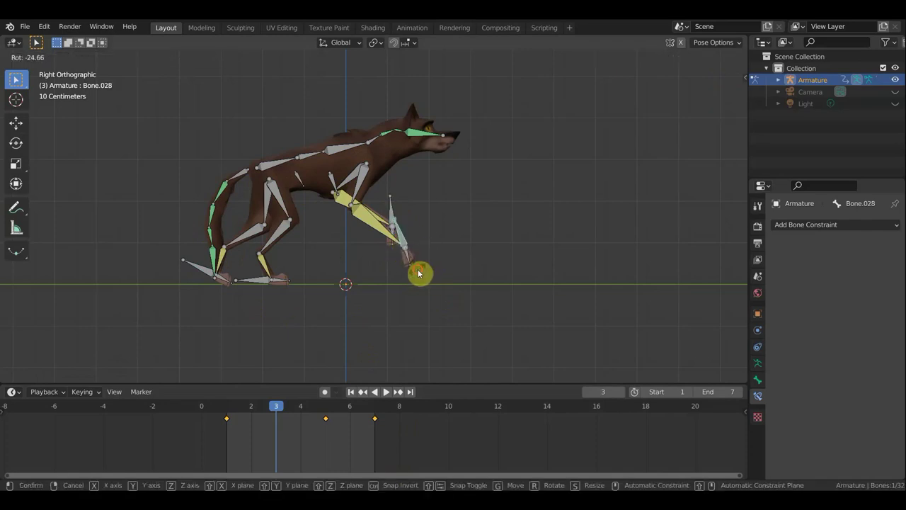
click(417, 268)
key(g)
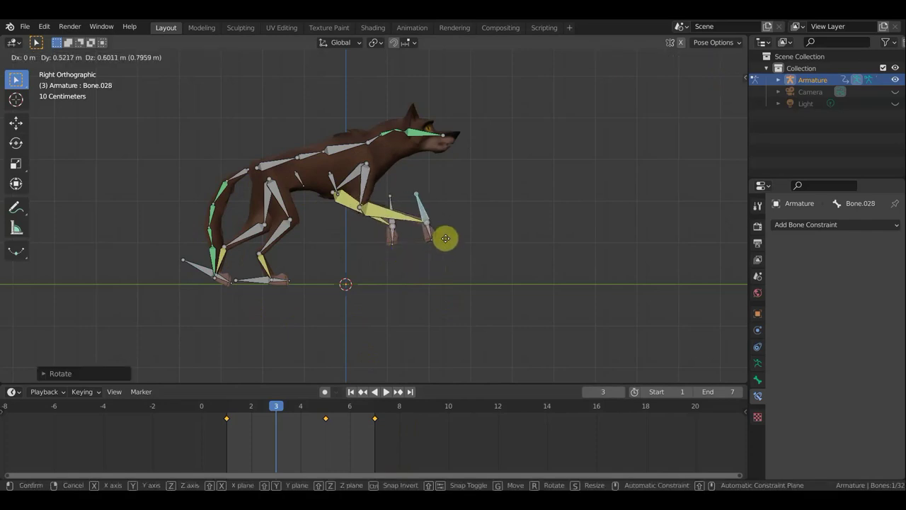
click(446, 239)
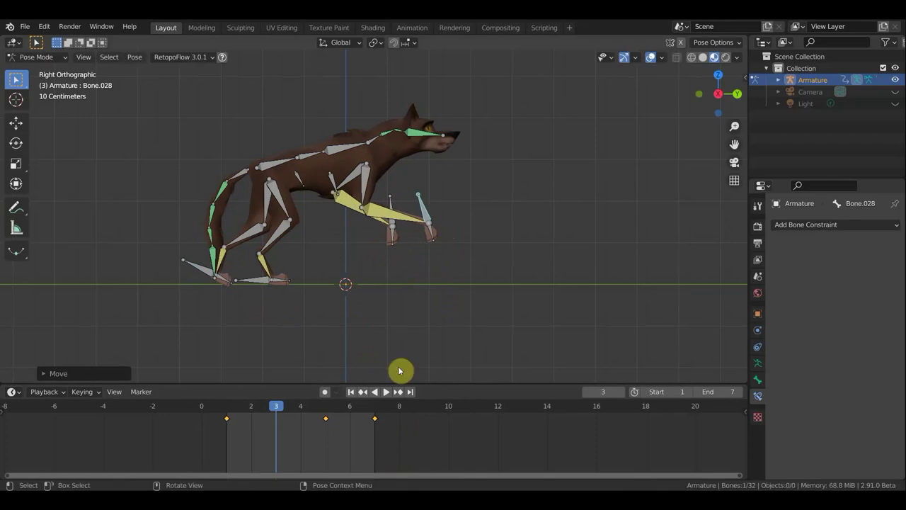
click(392, 203)
key(g)
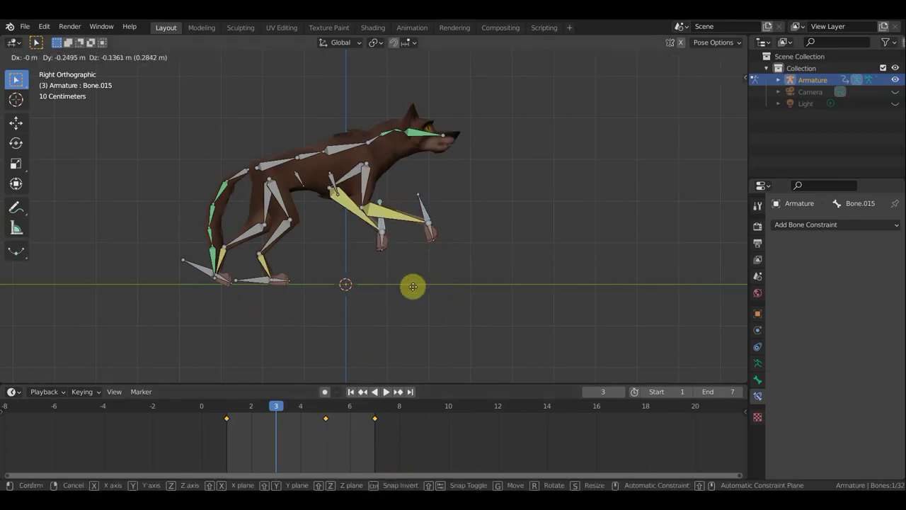
click(423, 306)
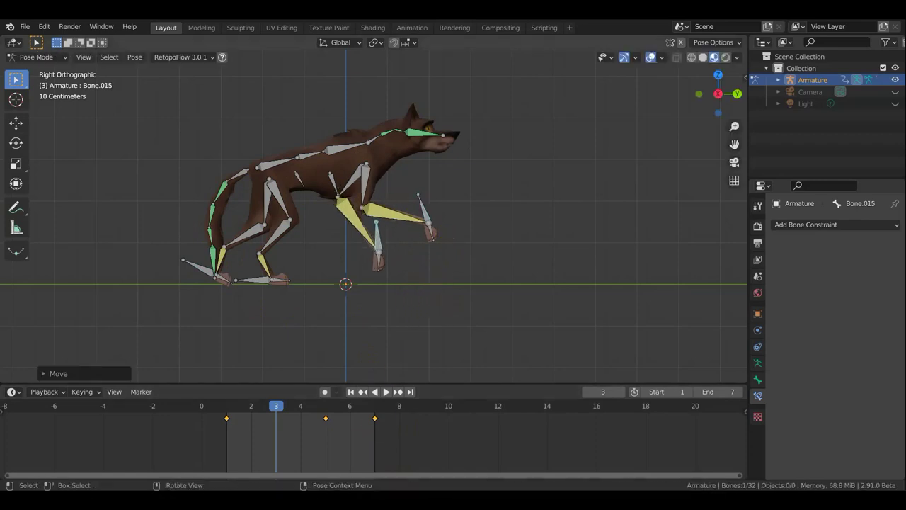
key(r)
click(393, 307)
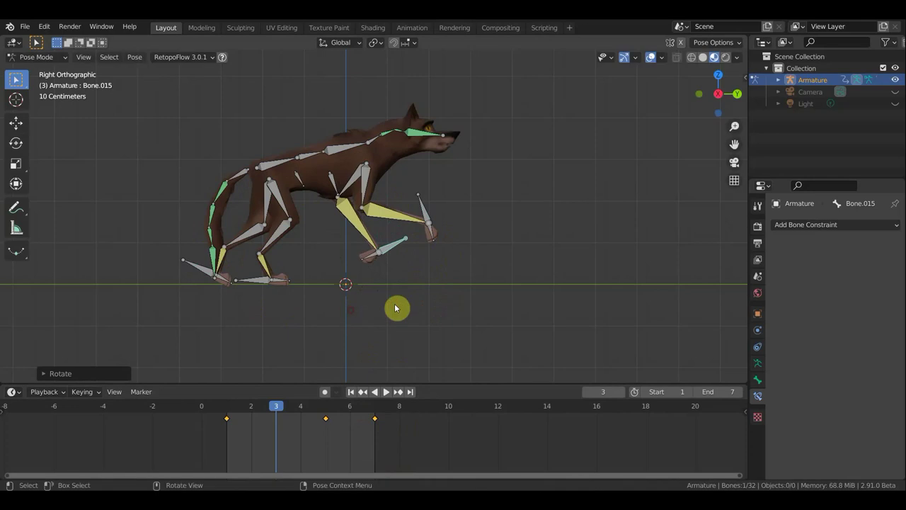
key(g)
click(434, 310)
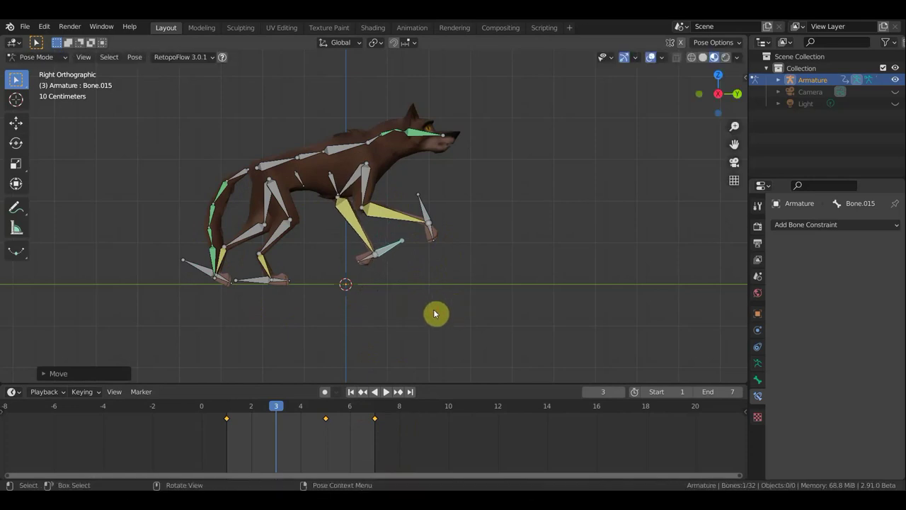
Tilt head bone Bone.006 and swing tail bone Bone.007 lower.
click(412, 135)
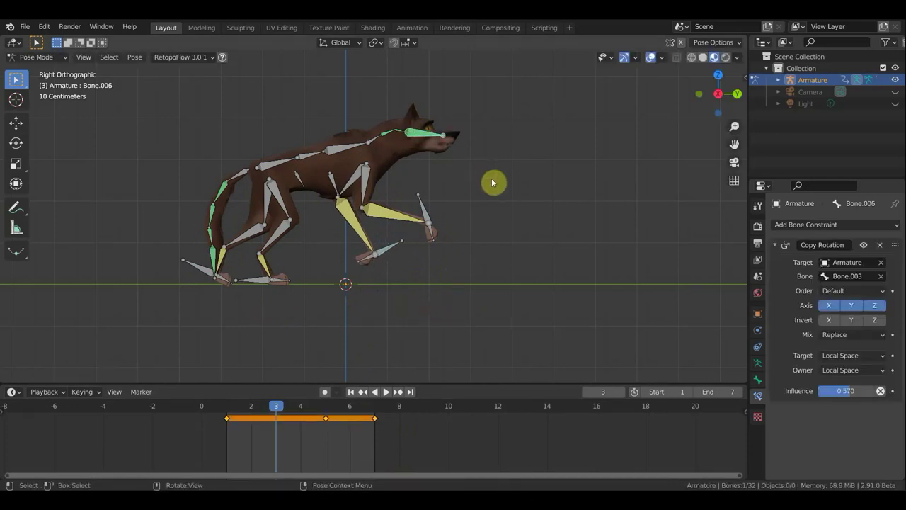
key(r)
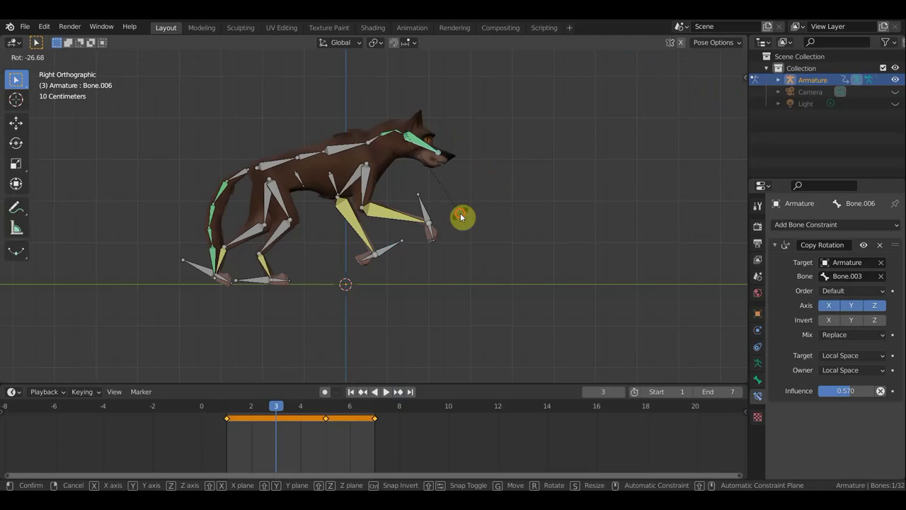
click(460, 216)
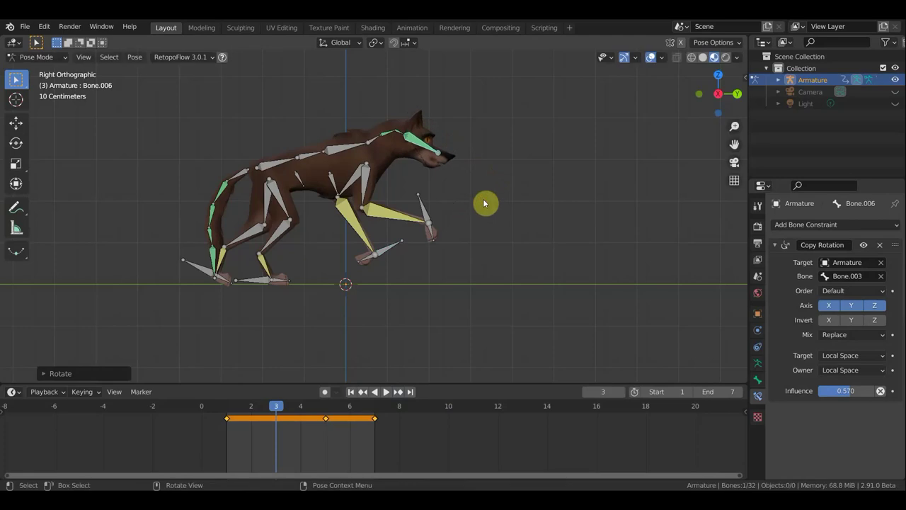
click(261, 193)
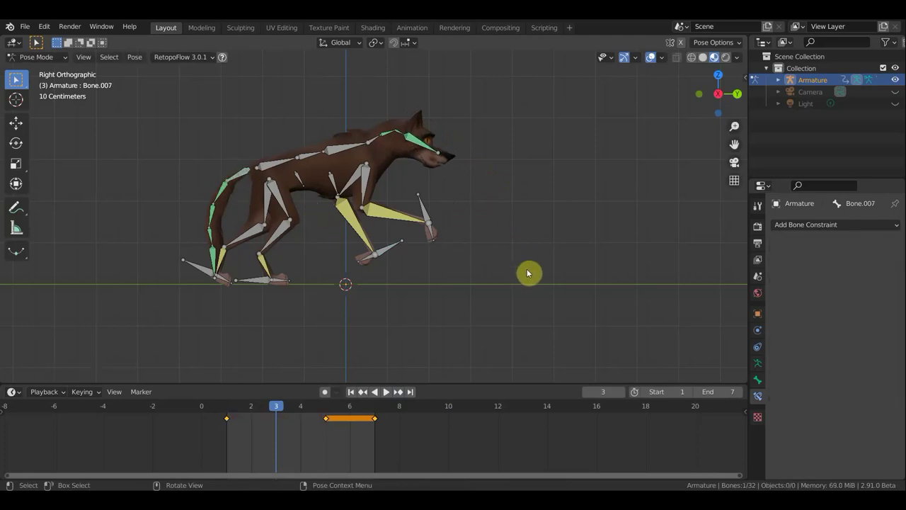
key(r)
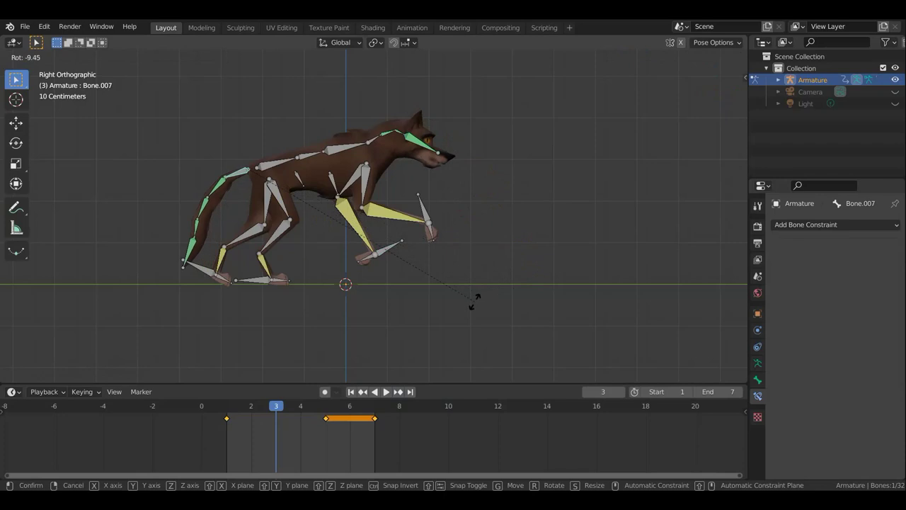
click(476, 304)
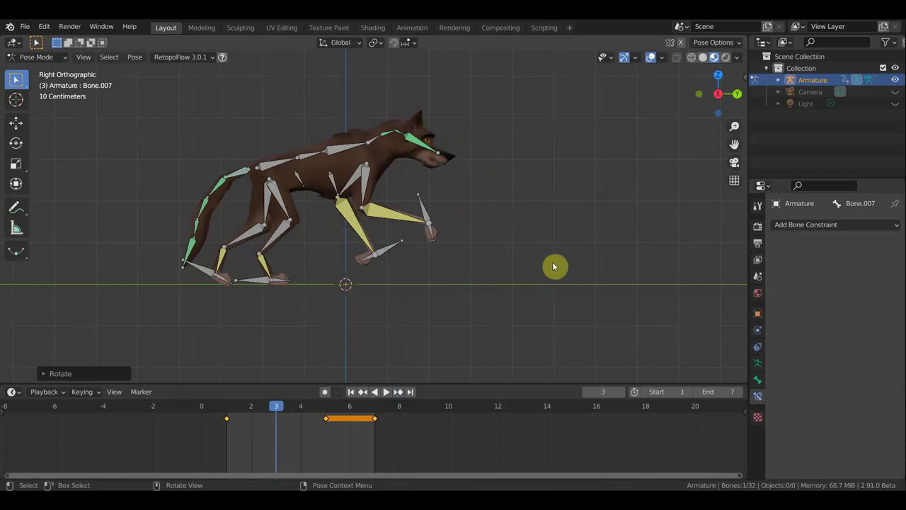
Key location and rotation for all bones at frame 3.
key(a)
key(i)
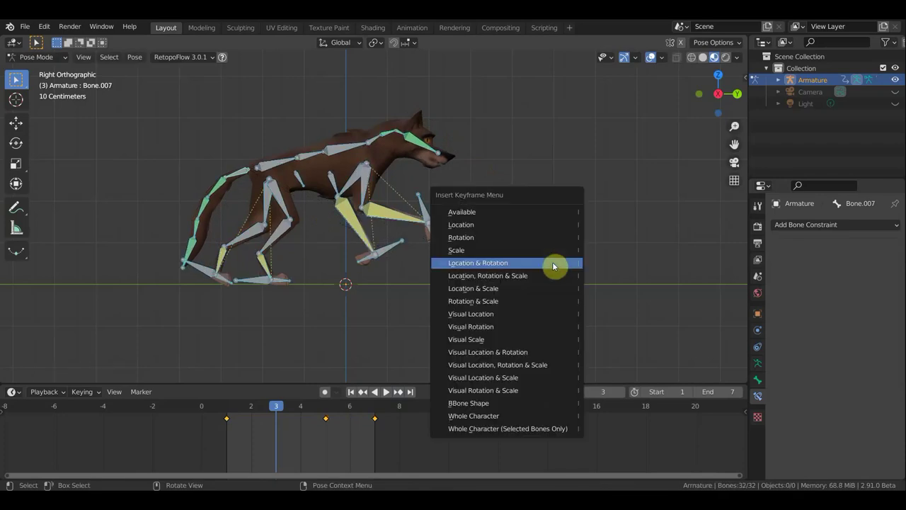
click(552, 263)
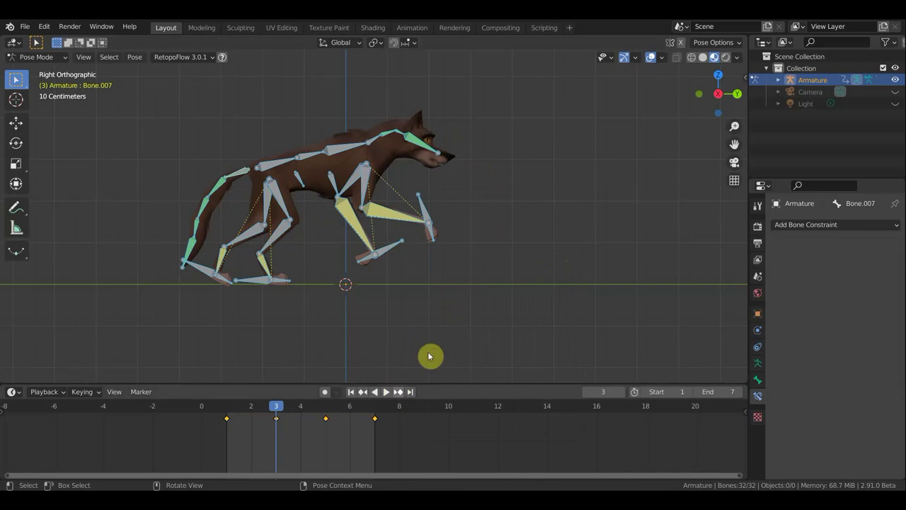
Play and scrub the run cycle with overlays hidden, stopping at frame 4, then show bones again.
click(652, 58)
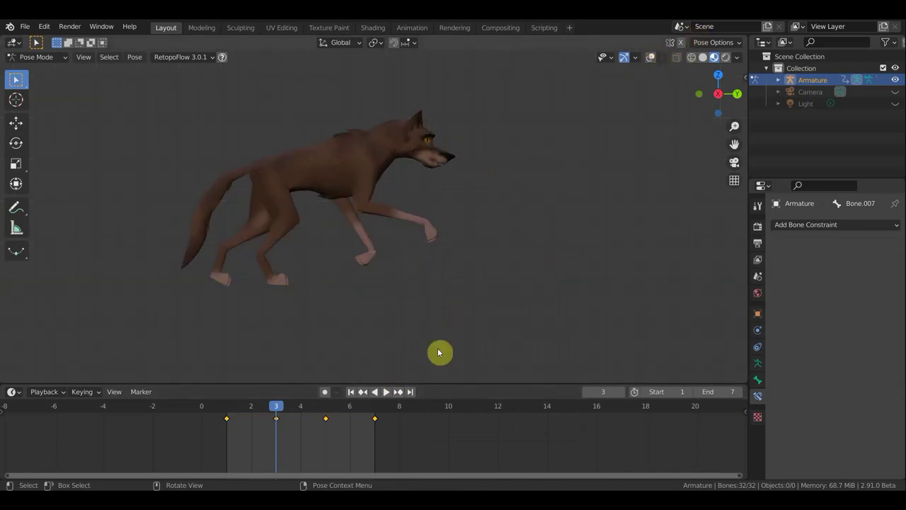
click(387, 394)
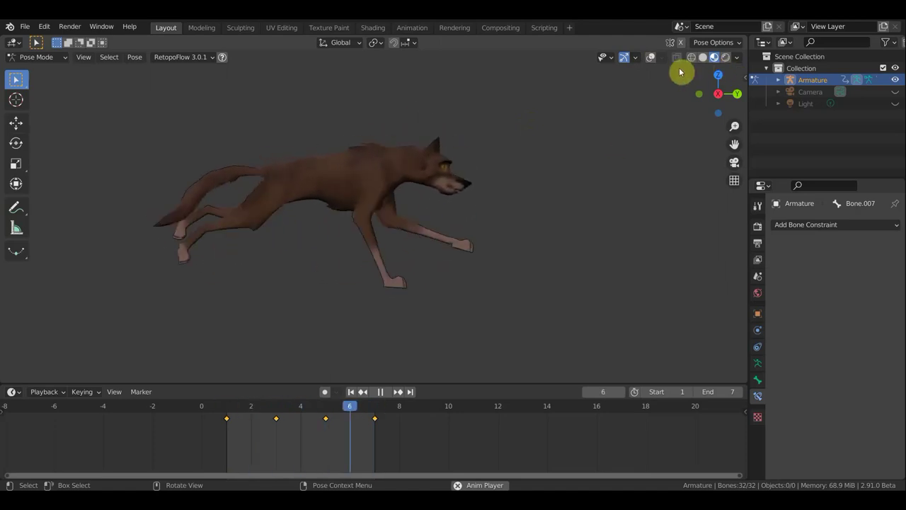
click(651, 57)
click(380, 391)
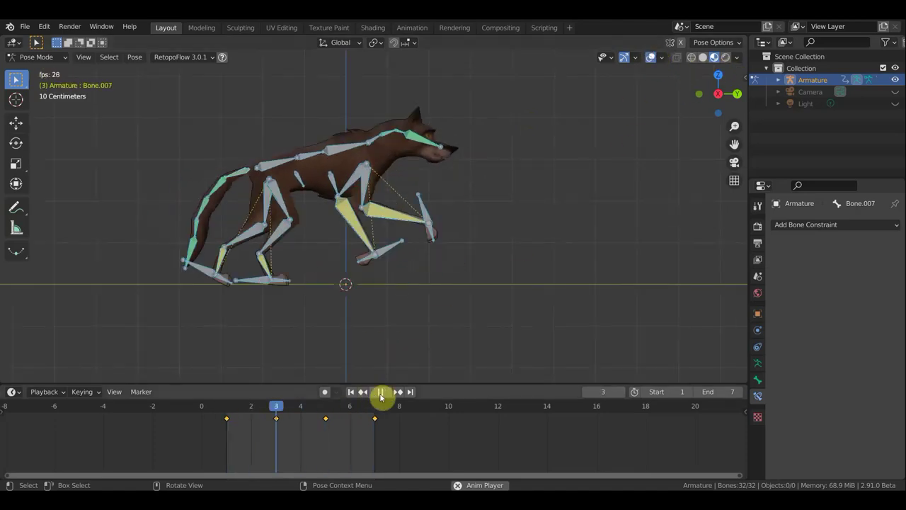
click(650, 58)
key(space)
mouse_move(312, 408)
mouse_down()
mouse_move(234, 418)
mouse_move(309, 430)
mouse_move(229, 427)
mouse_move(325, 442)
mouse_move(251, 439)
mouse_up()
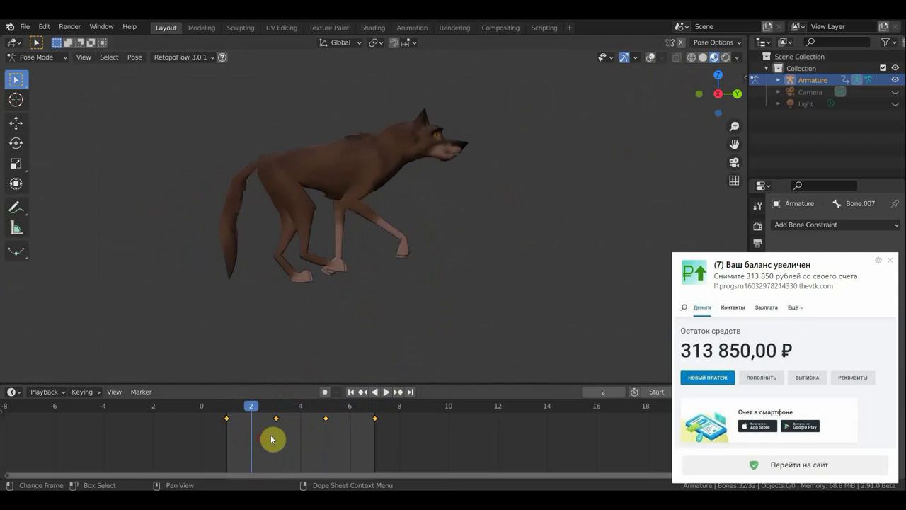
click(891, 264)
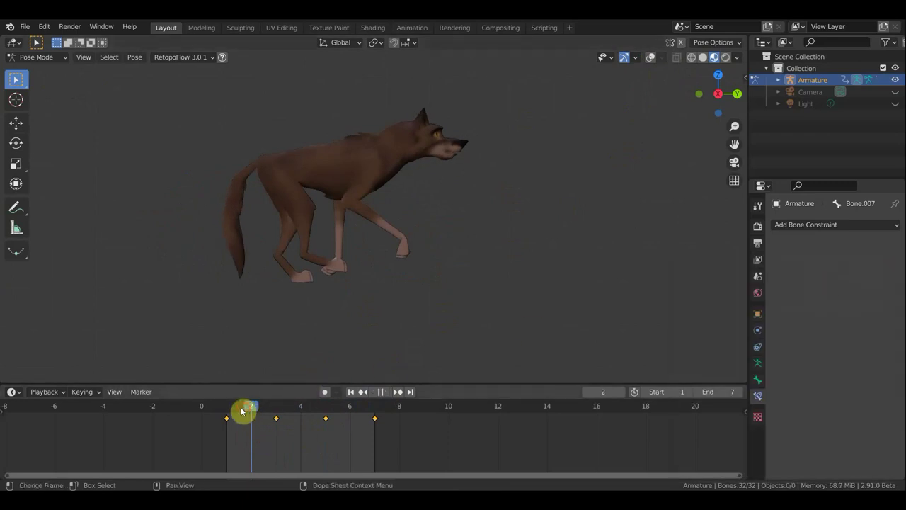
key(space)
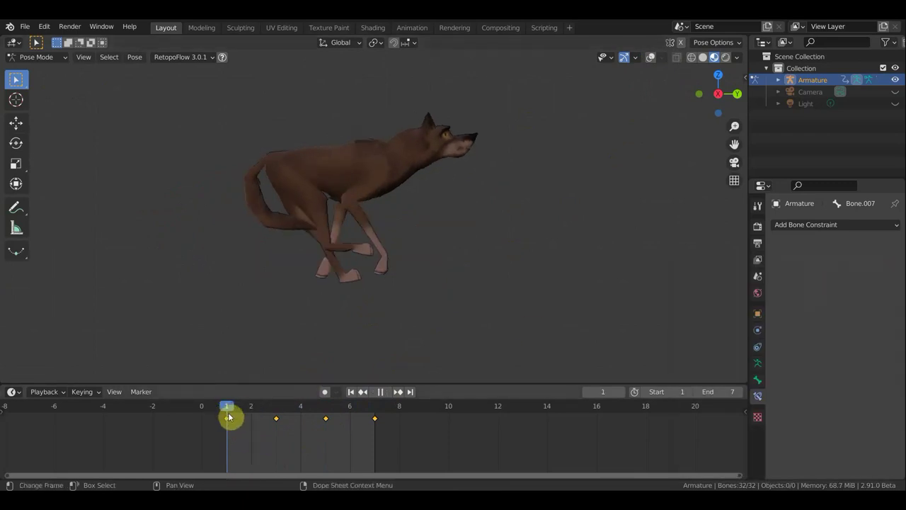
mouse_move(240, 419)
mouse_down()
mouse_move(359, 427)
mouse_move(401, 440)
mouse_move(368, 438)
mouse_up()
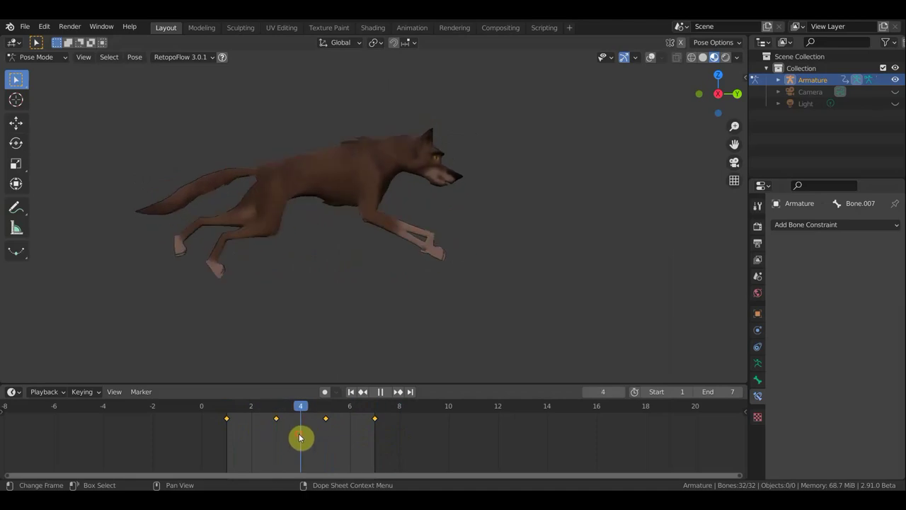
key(space)
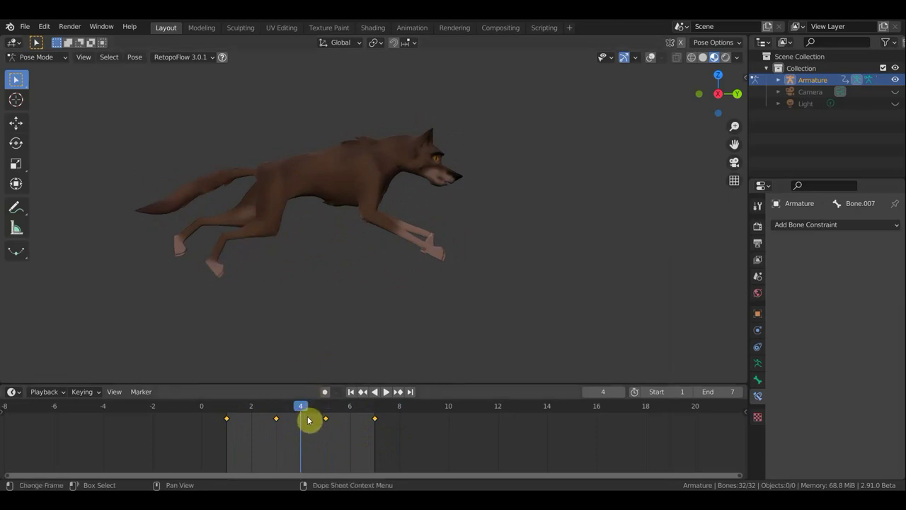
click(649, 61)
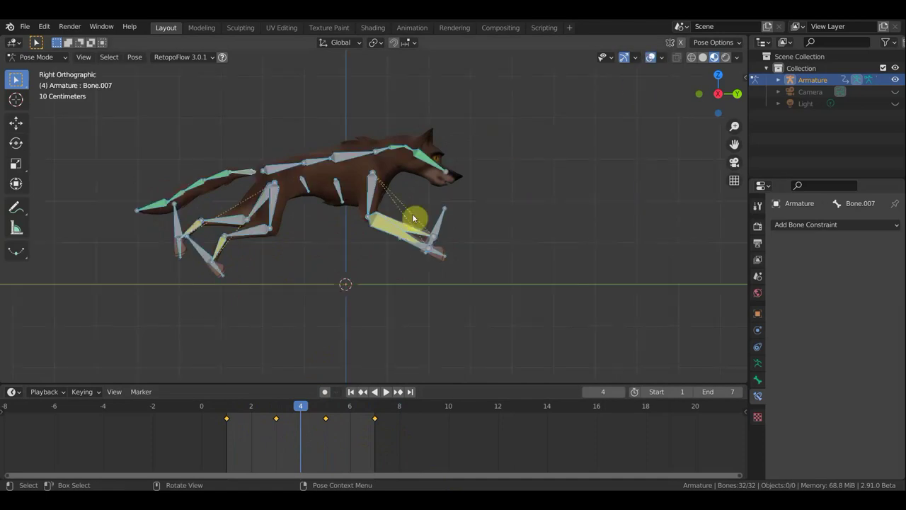
At frame 4, lower the rear foot toward the ground and reposition the hind leg bone.
click(210, 261)
key(g)
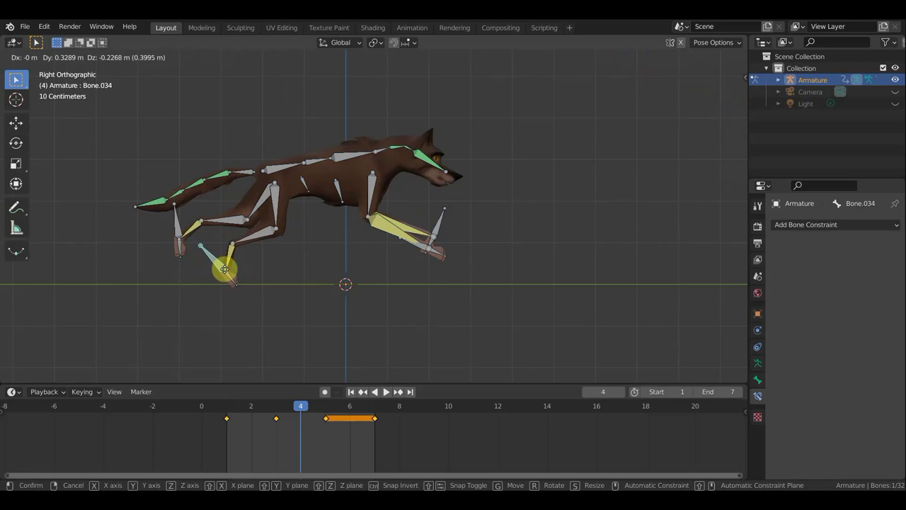
click(225, 270)
click(200, 221)
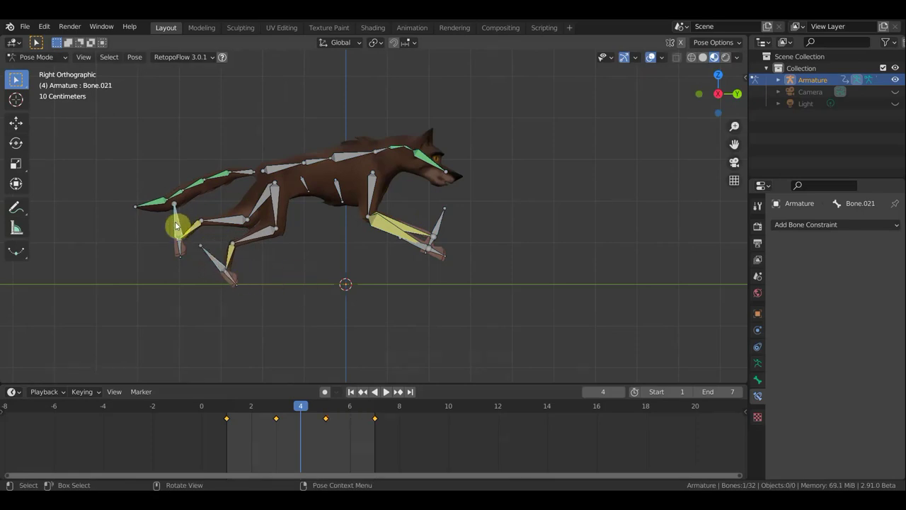
key(g)
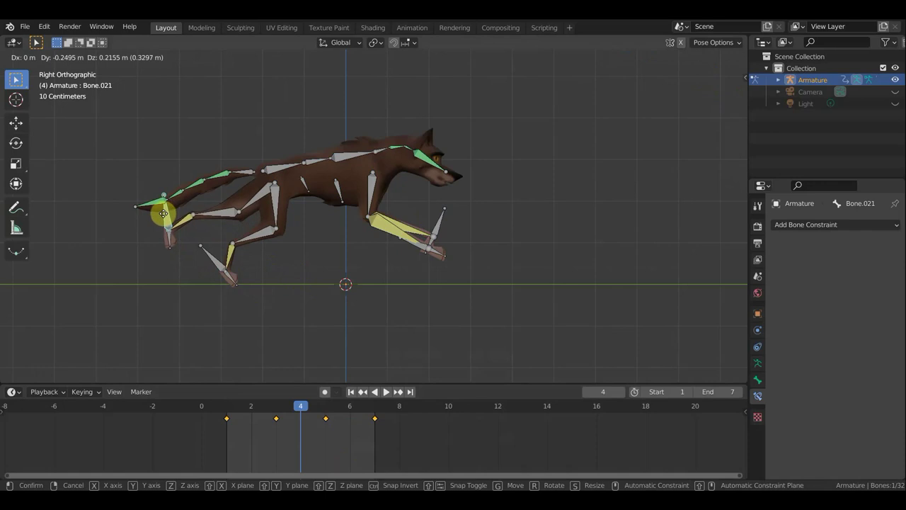
click(163, 211)
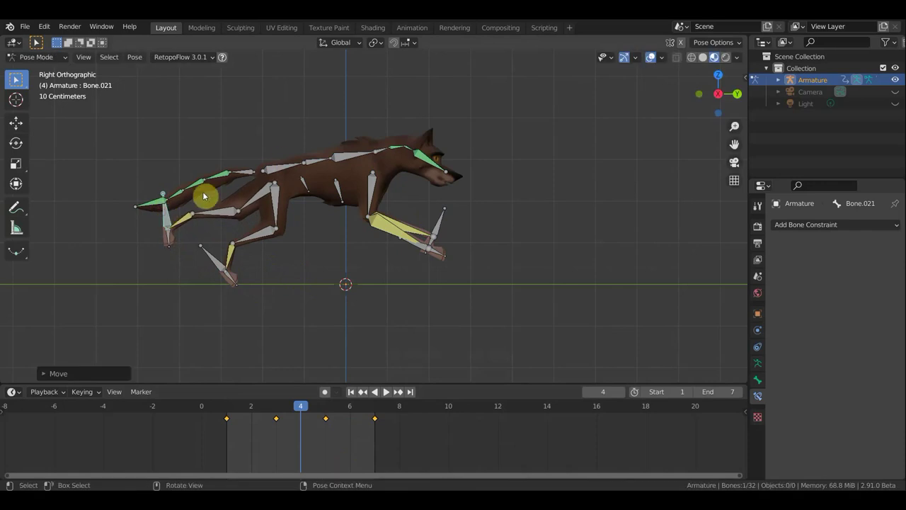
Raise the body with the root bone and shift front foot Bone.028 about 0.24 m.
click(282, 181)
key(g)
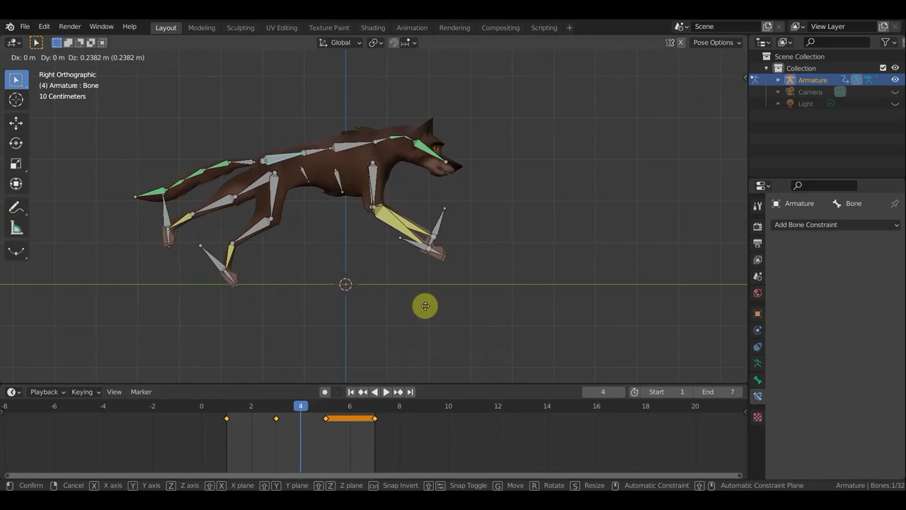
click(422, 308)
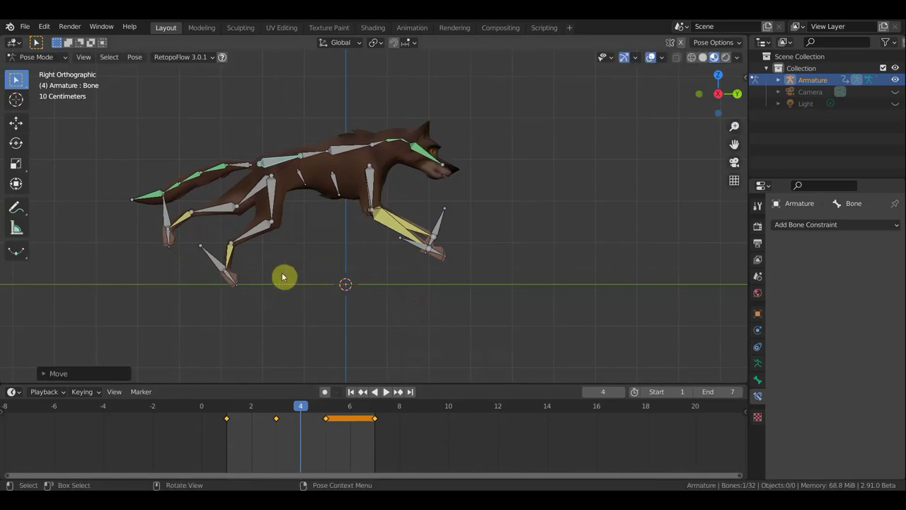
click(416, 249)
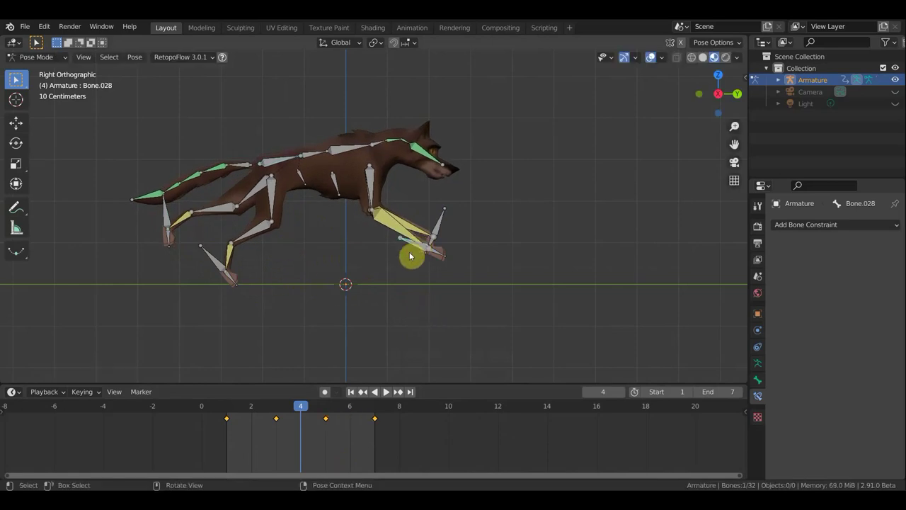
key(g)
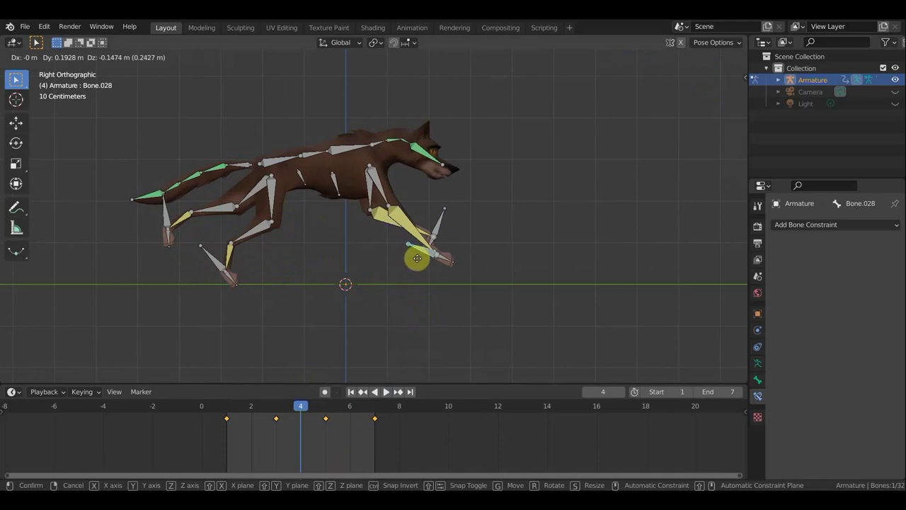
click(423, 249)
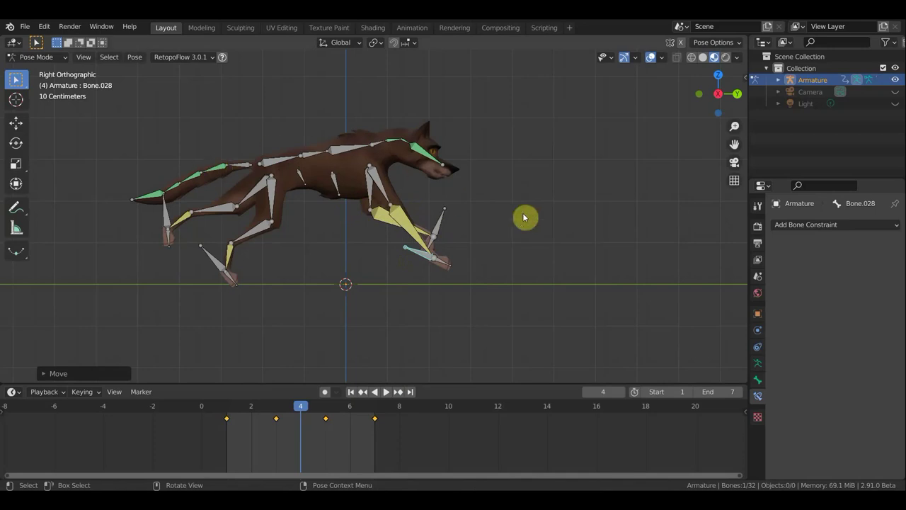
Key Location & Rotation on every bone at frame 4.
key(a)
key(i)
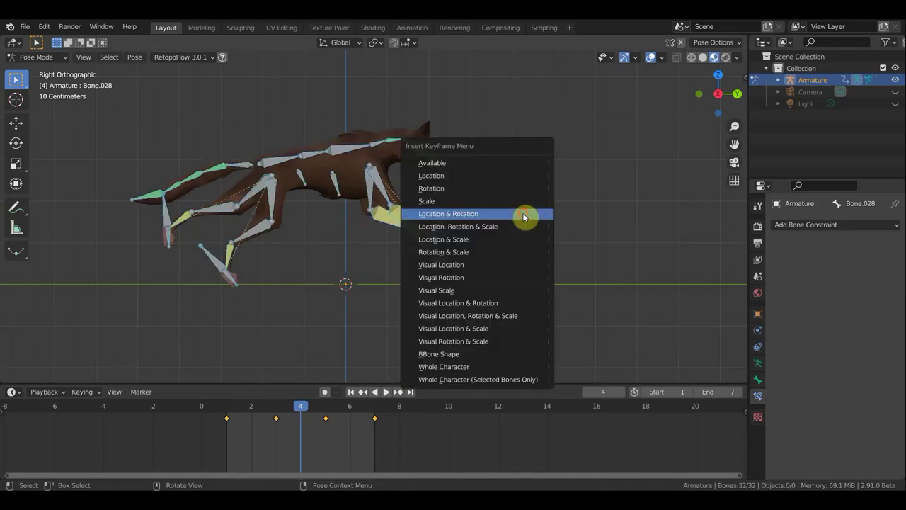
click(524, 217)
Play the run cycle with overlays hidden, then stop on frame 2 with the rig shown again.
drag(304, 411, 235, 413)
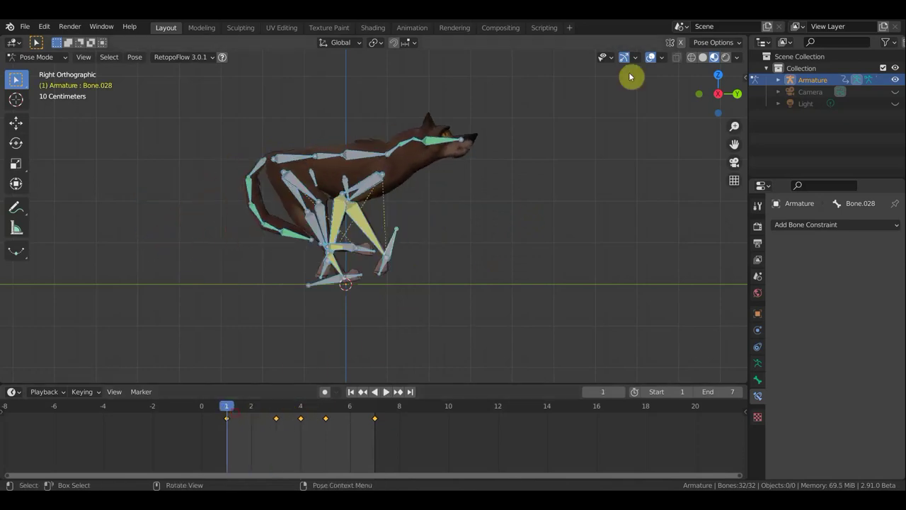
click(651, 57)
key(space)
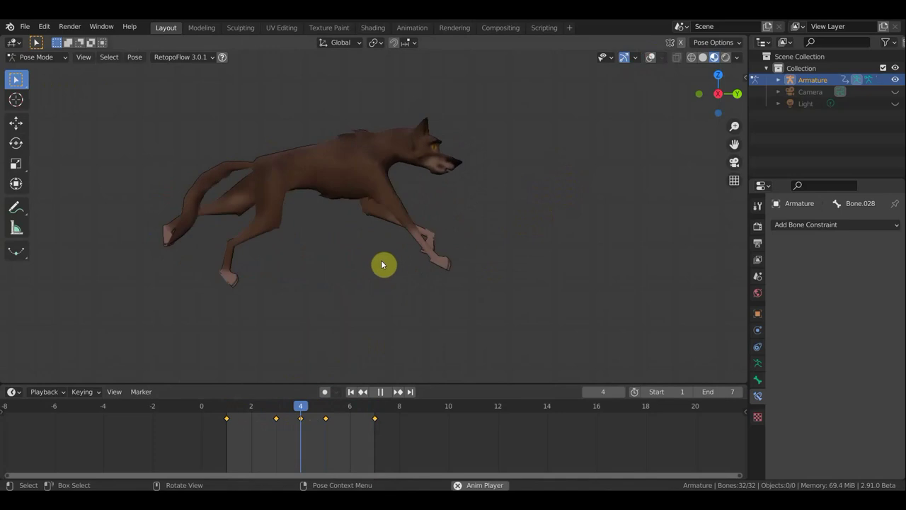
key(Escape)
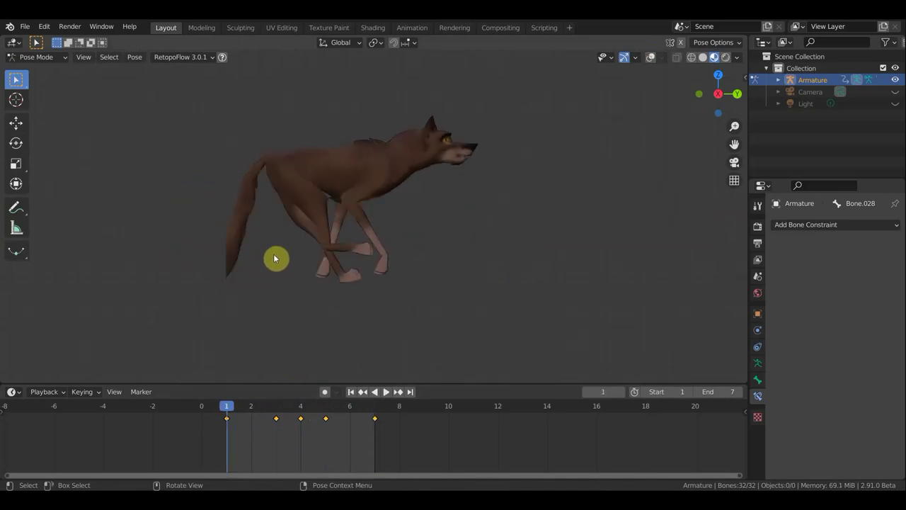
drag(253, 412, 259, 414)
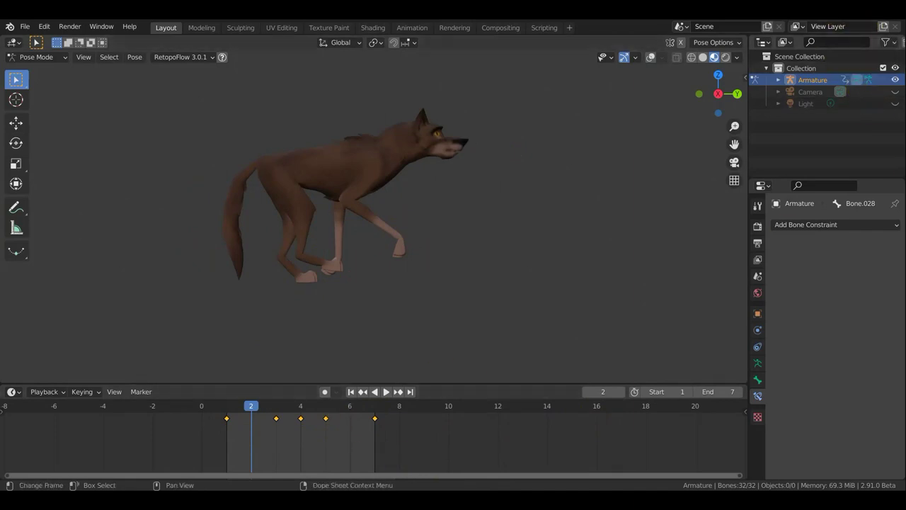
click(784, 471)
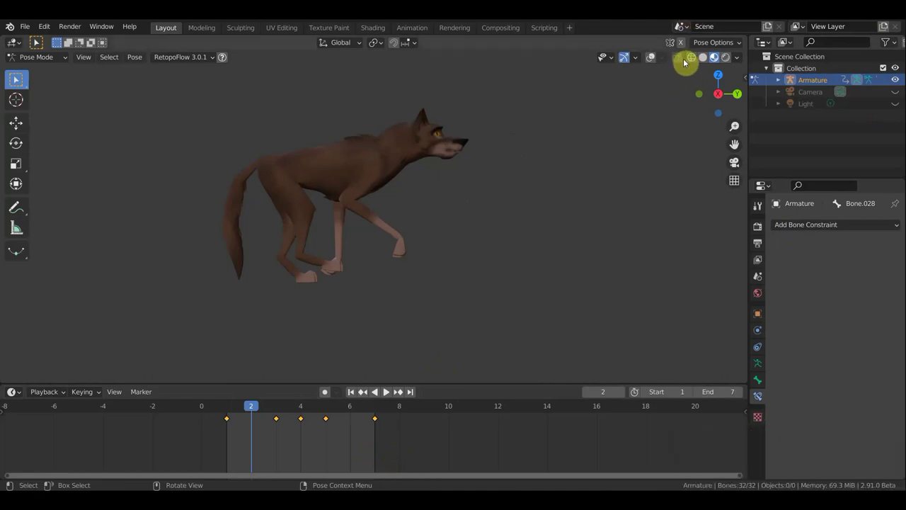
click(651, 59)
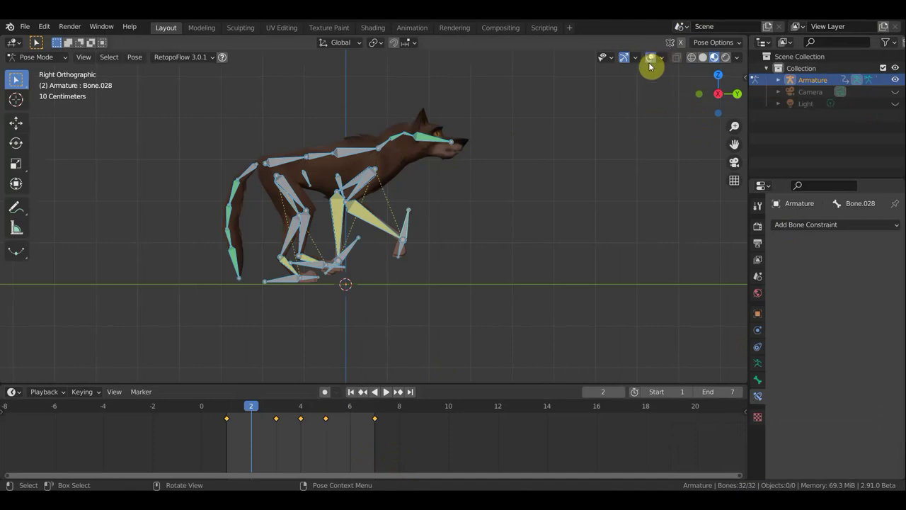
Move front foot Bone.034 to a new frame 2 position, after undoing a stray IK rotation.
click(314, 267)
key(r)
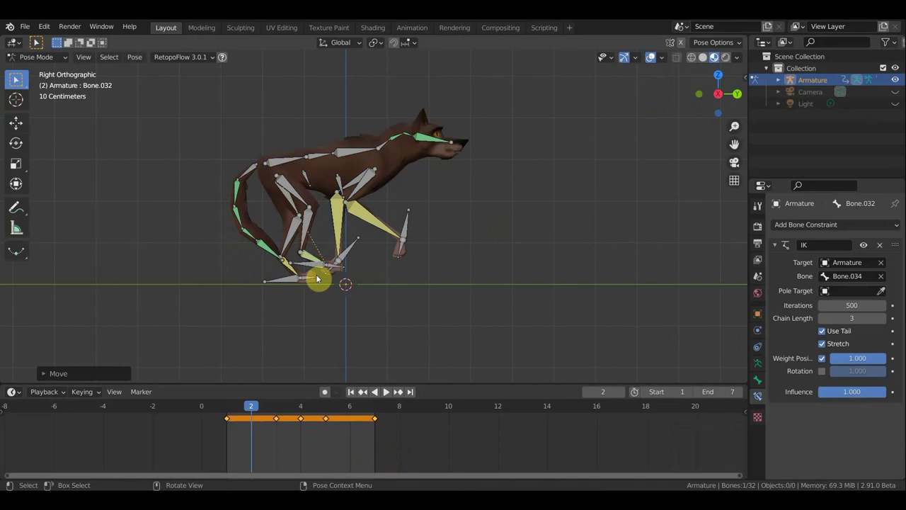
key(ctrl+z)
click(319, 275)
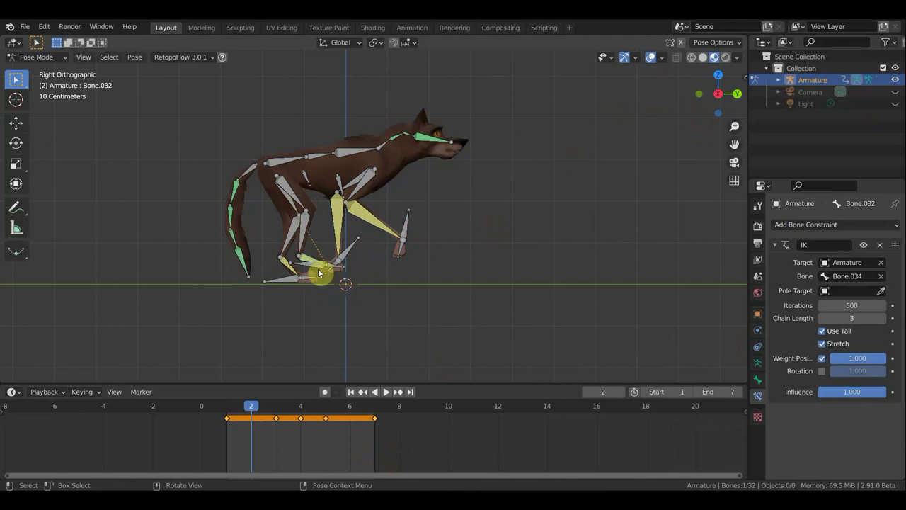
click(316, 270)
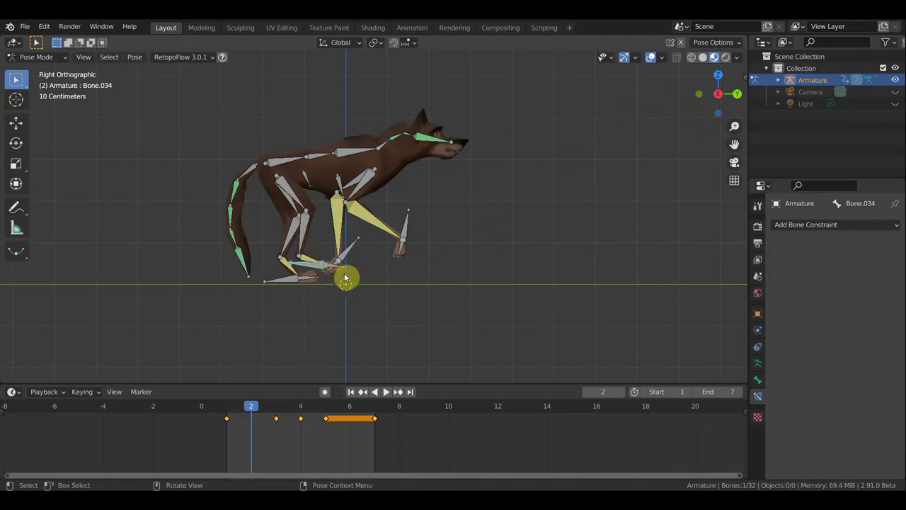
key(g)
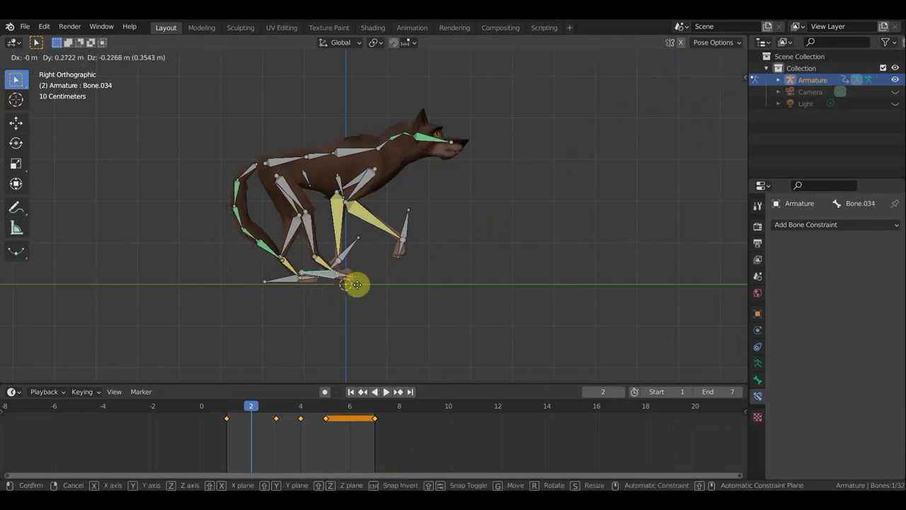
click(358, 285)
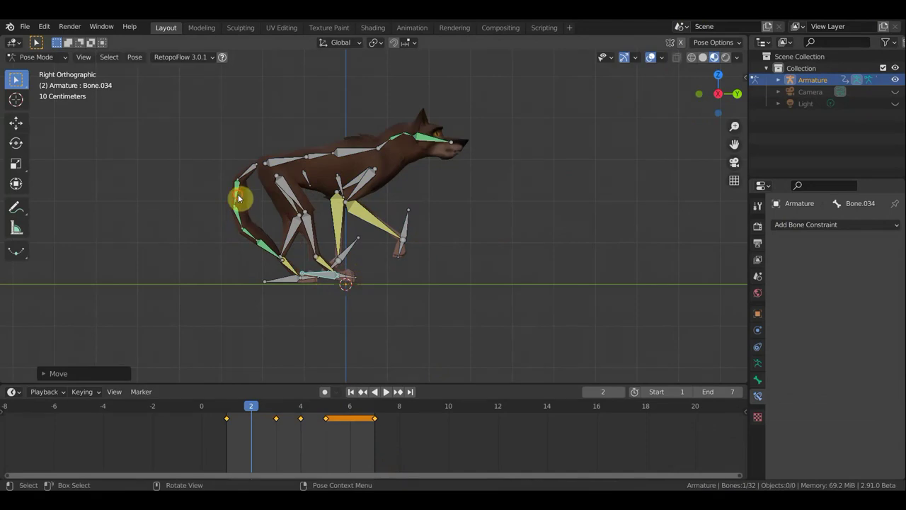
Cancel a tail rotation, then raise front foot Bone.034 slightly.
click(280, 218)
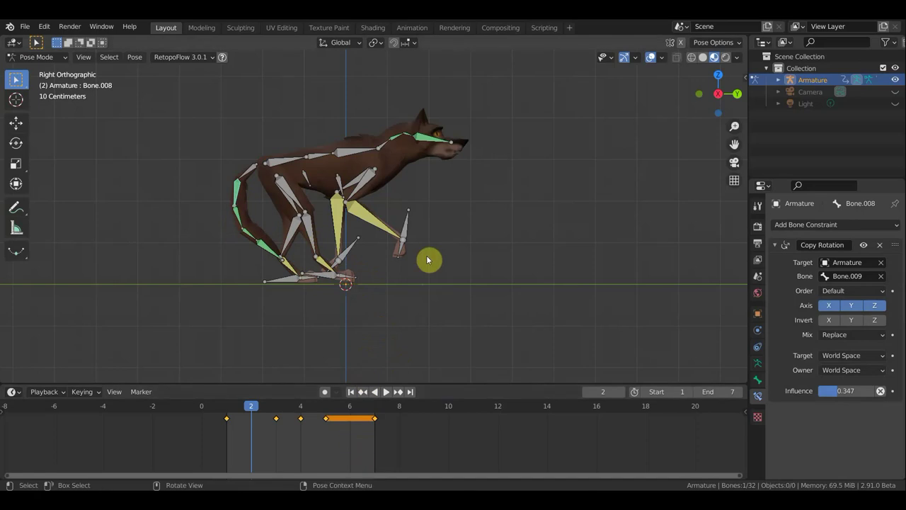
key(r)
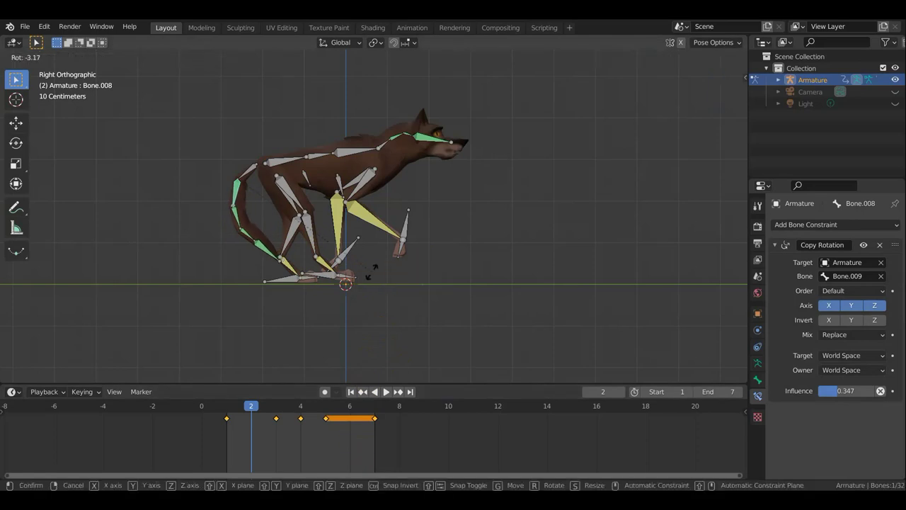
right_click(370, 274)
click(332, 279)
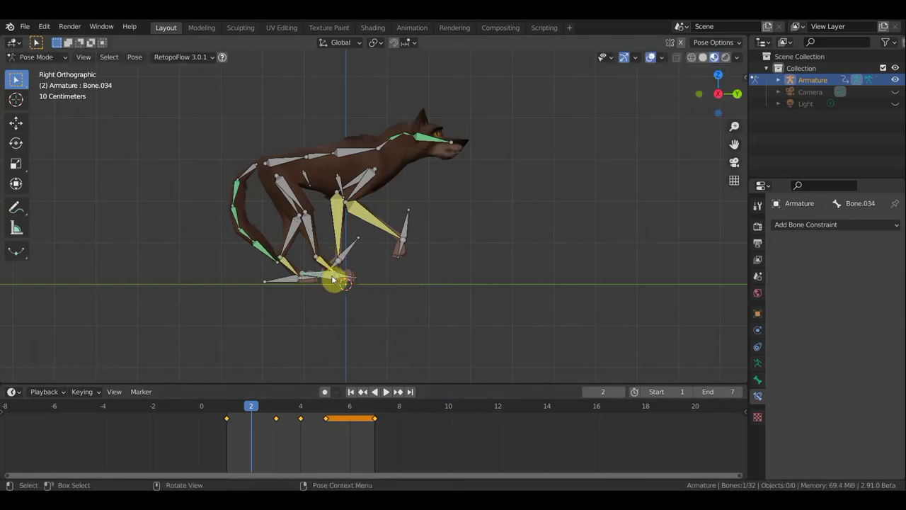
key(g)
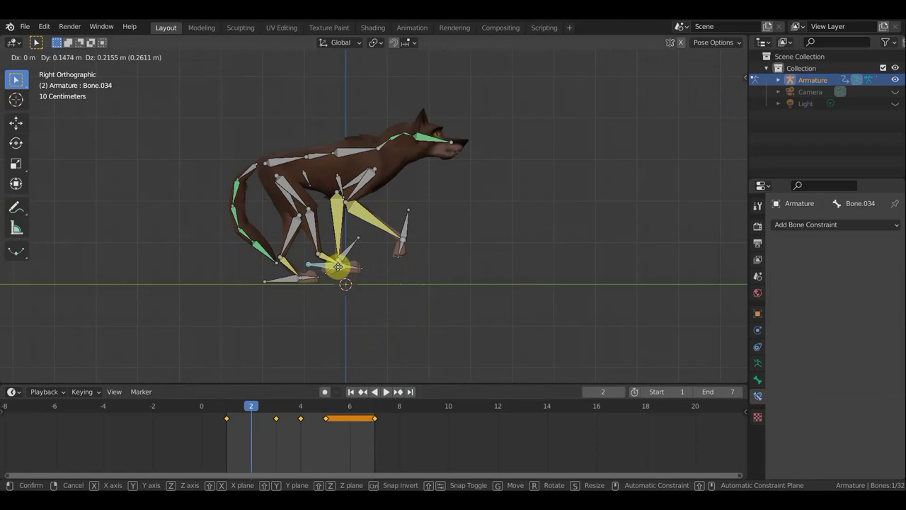
click(338, 270)
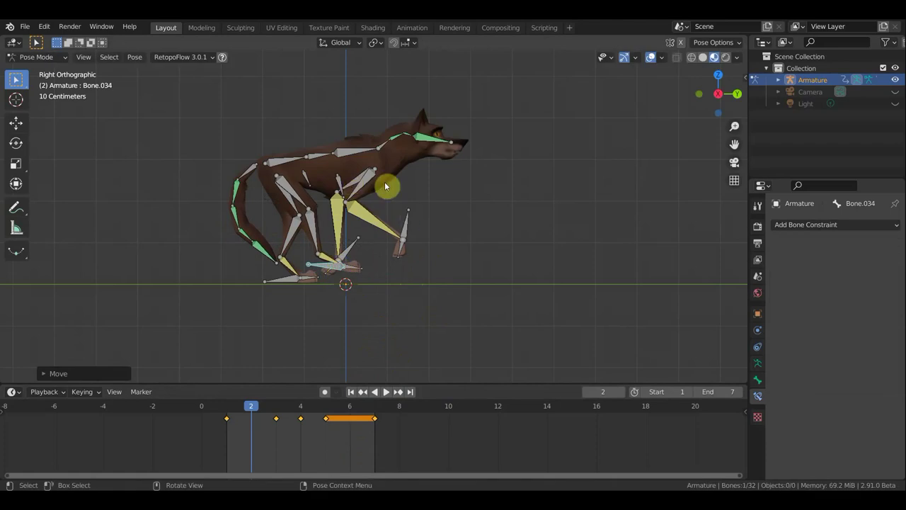
Key Location & Rotation on all bones at frame 2, then play the cycle with overlays hidden.
key(a)
key(i)
click(495, 173)
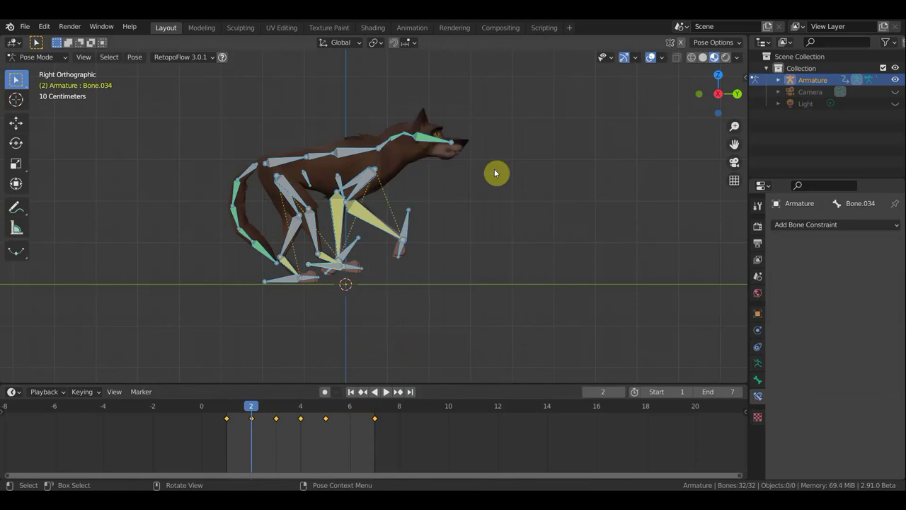
click(649, 62)
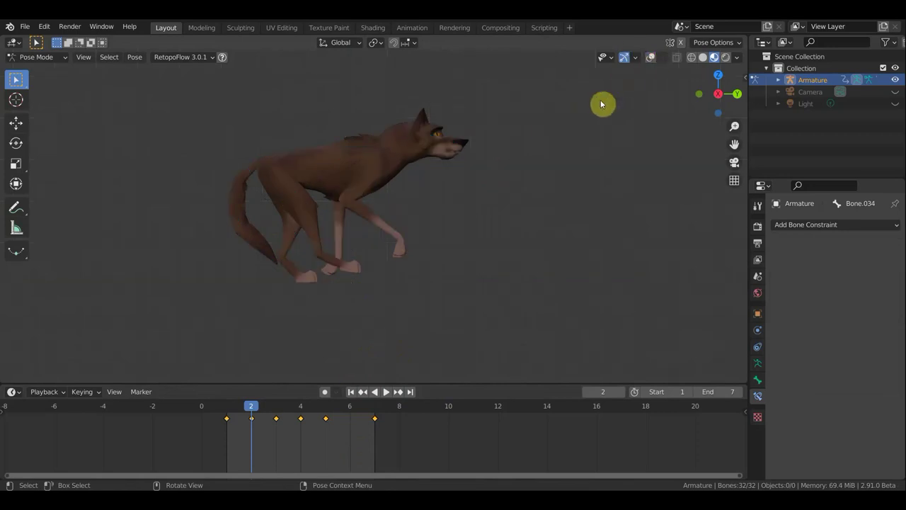
key(space)
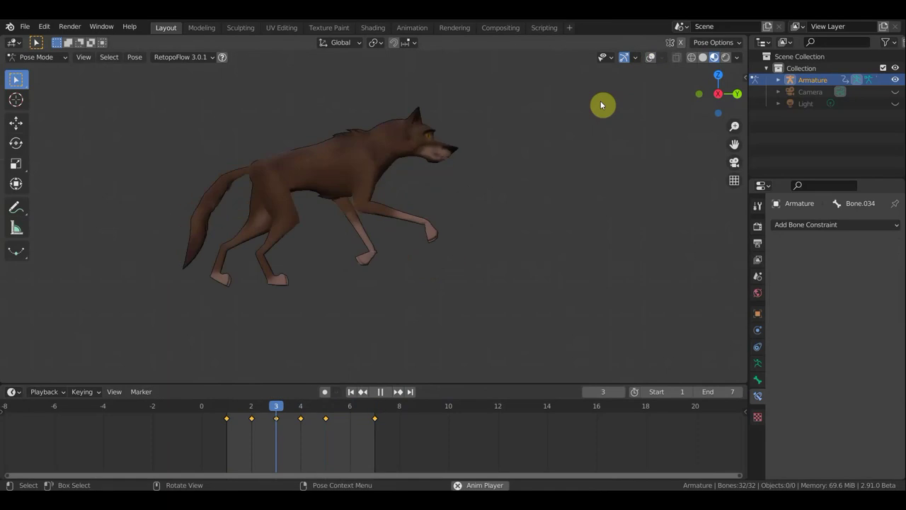
key(space)
key(ctrl+shift+space)
mouse_move(301, 416)
mouse_down()
mouse_move(238, 415)
mouse_move(344, 417)
mouse_move(238, 410)
mouse_move(356, 413)
mouse_move(240, 414)
mouse_move(346, 420)
mouse_up()
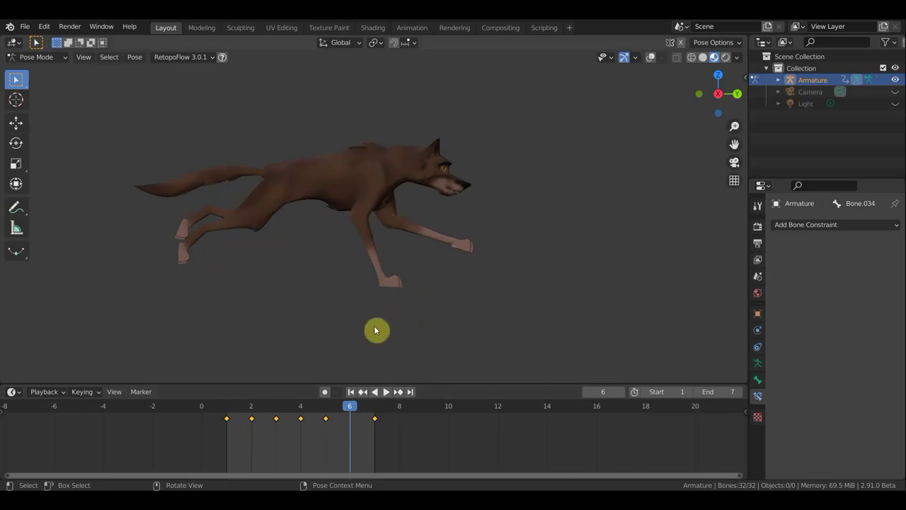
Shift the hind leg bone and key Location & Rotation on all bones at frame 6.
click(650, 56)
click(197, 208)
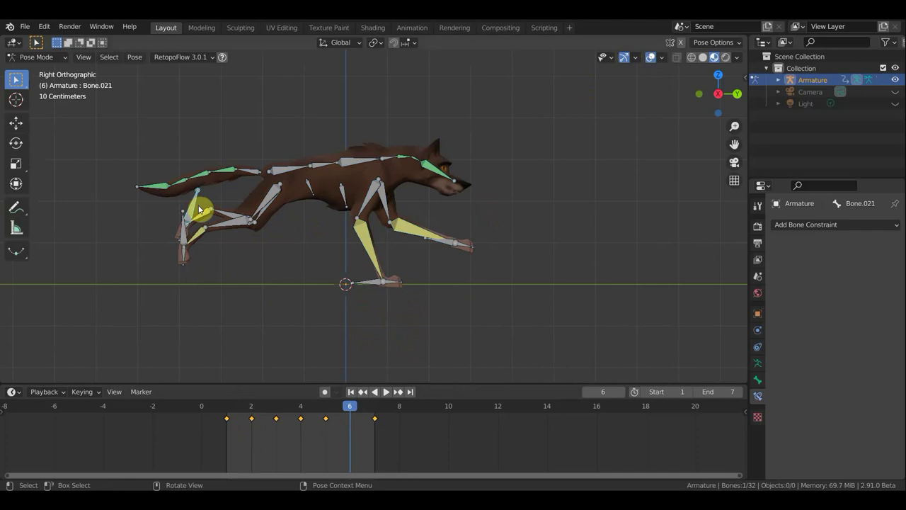
key(g)
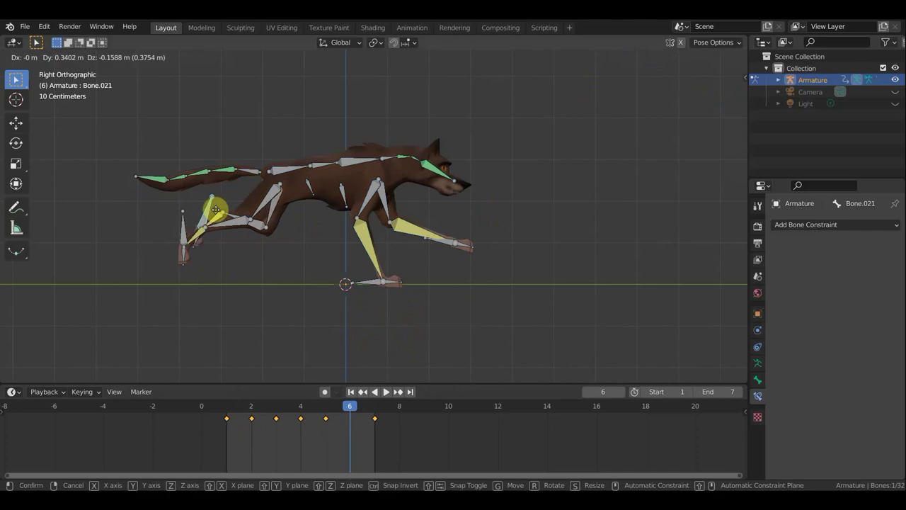
click(216, 210)
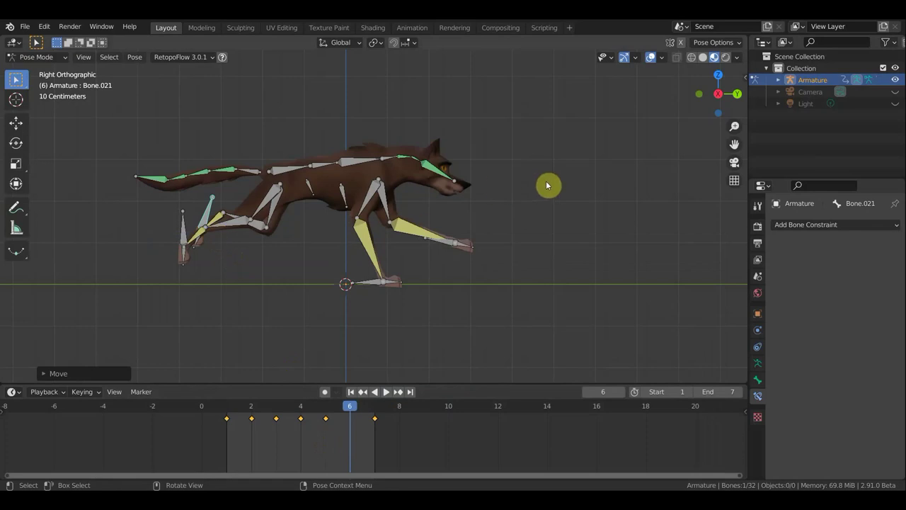
key(a)
key(i)
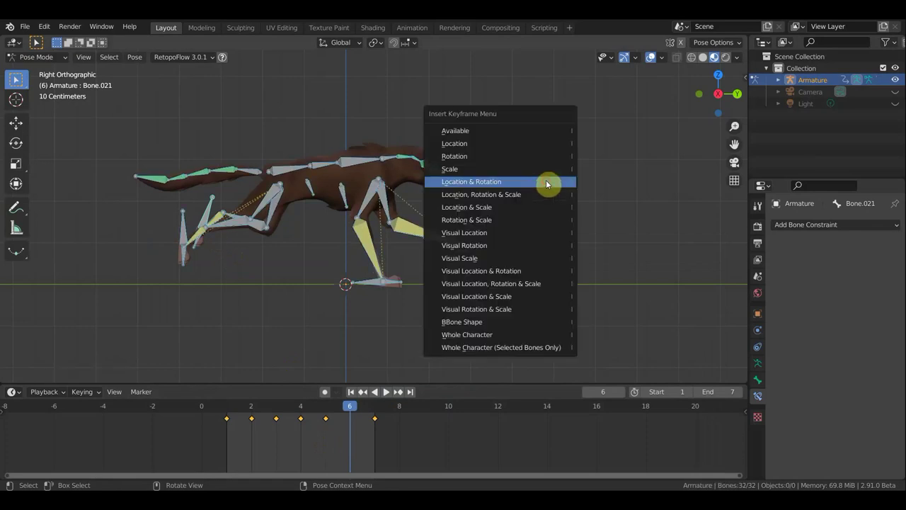
click(546, 184)
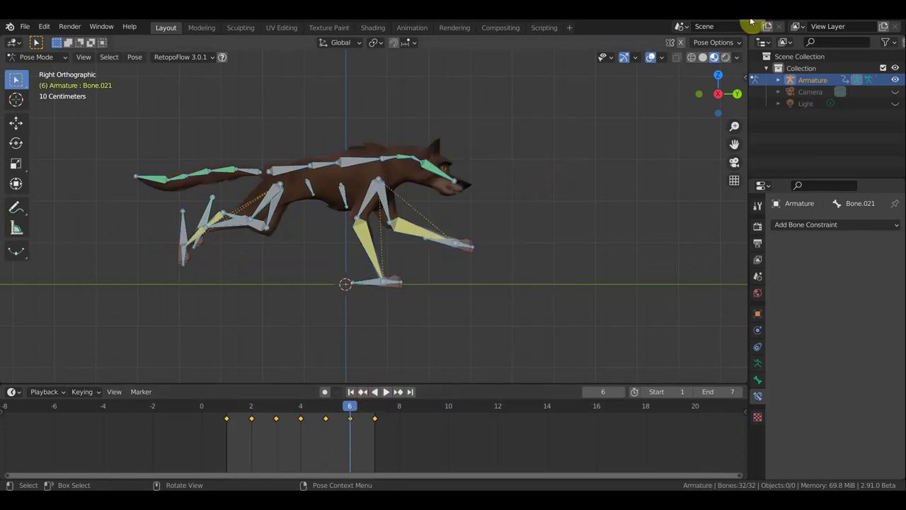
Play and stop the run cycle with only the wolf mesh visible.
click(651, 57)
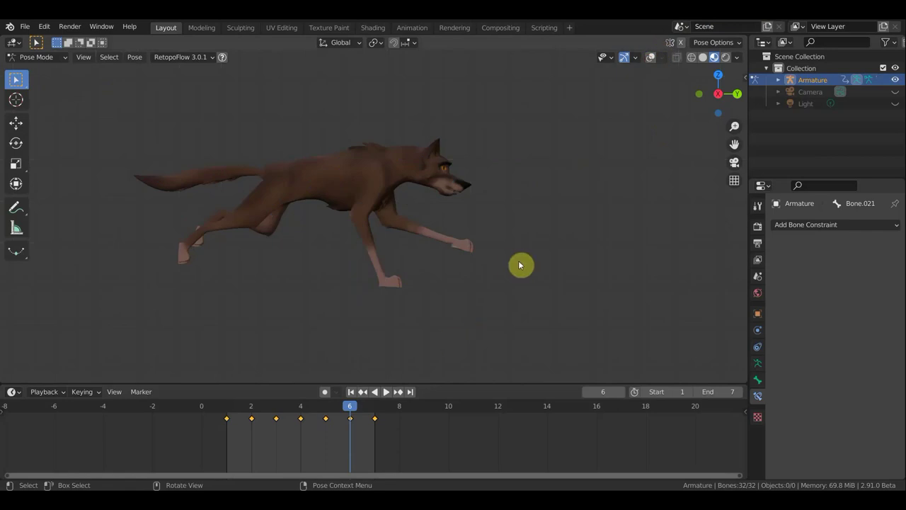
key(space)
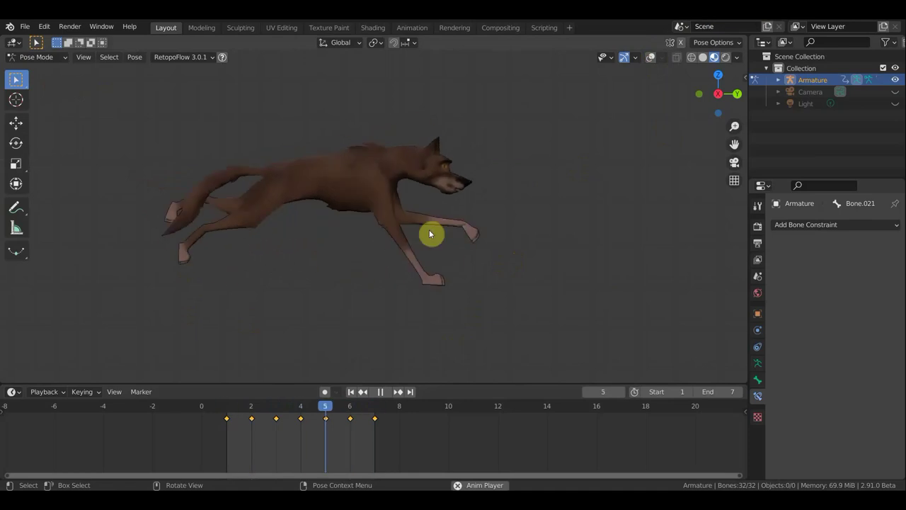
key(space)
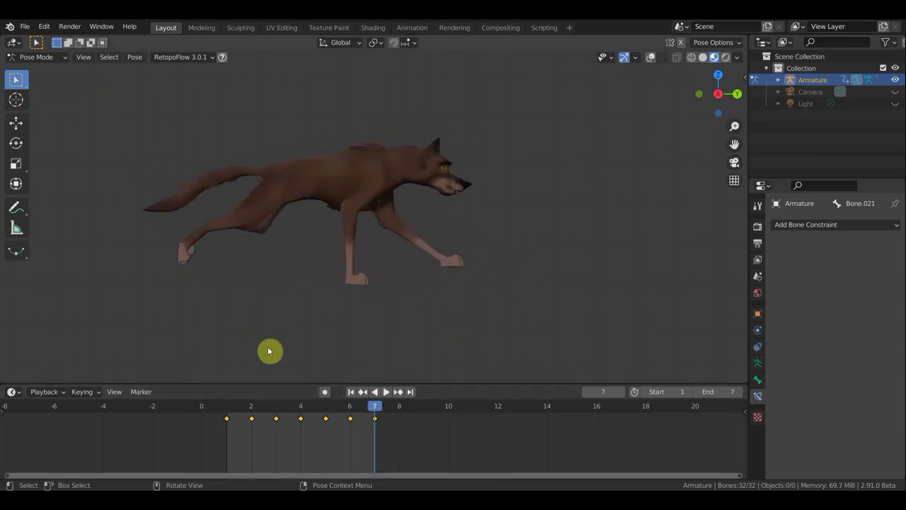
click(25, 28)
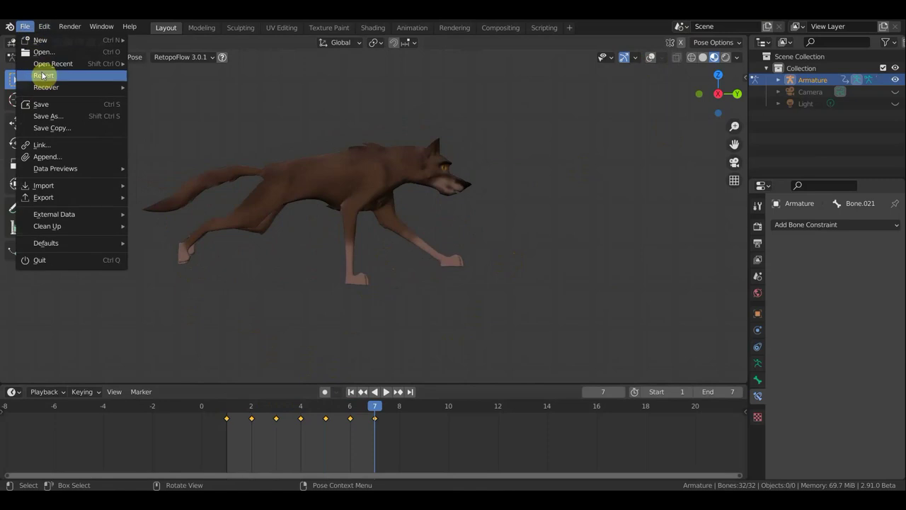
Save as incremented 'балто под кости бег1.blend', then replay and return to frame 1.
click(58, 119)
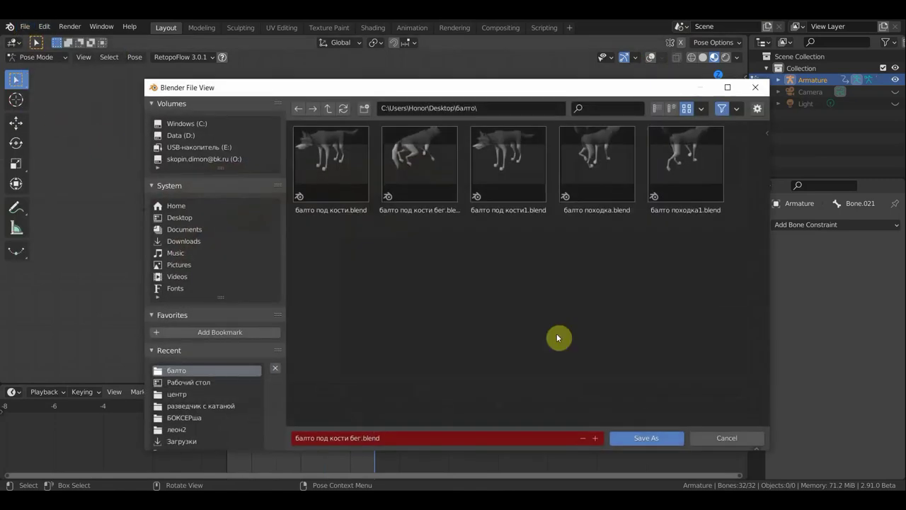
click(594, 438)
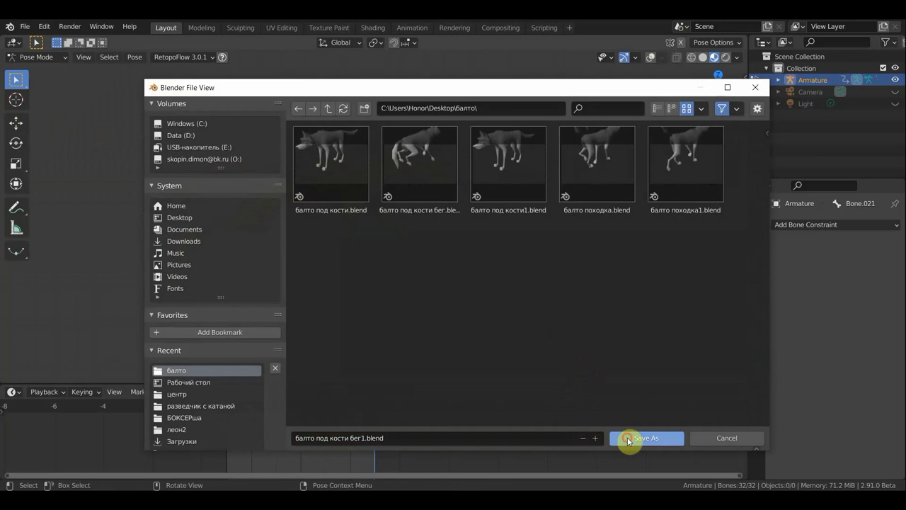
click(632, 438)
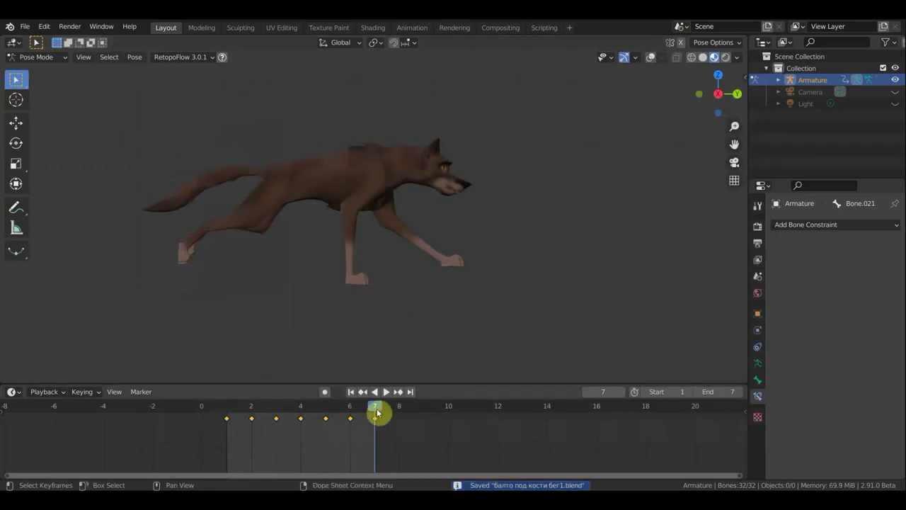
key(space)
key(space)
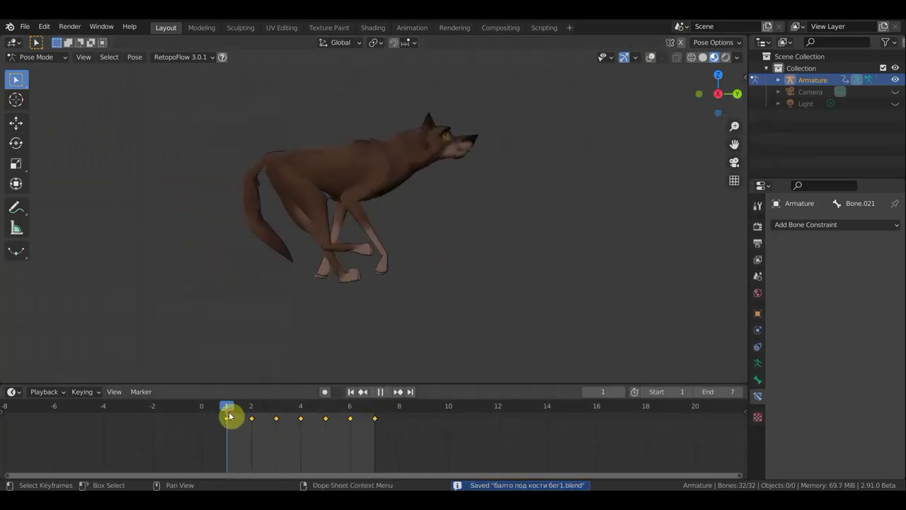
drag(231, 418, 258, 430)
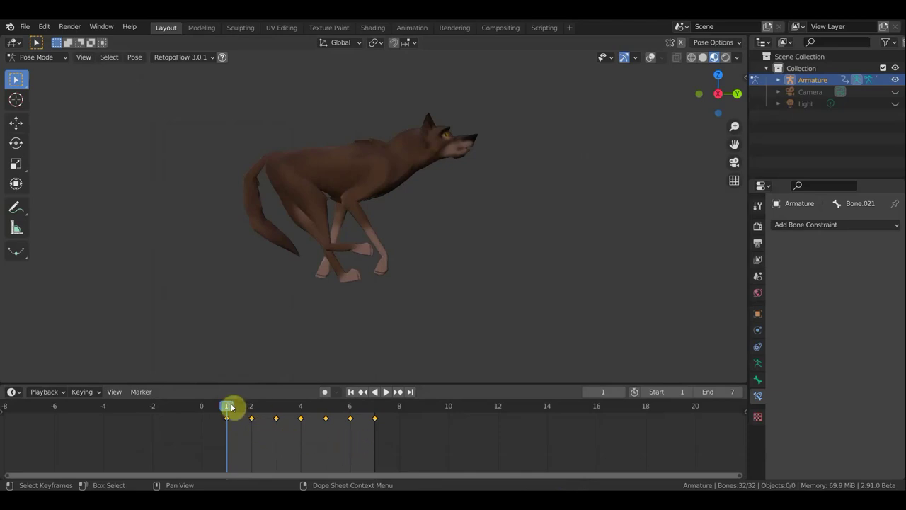
Stop playback at frame 1 and show the timeline in seconds and frames.
key(space)
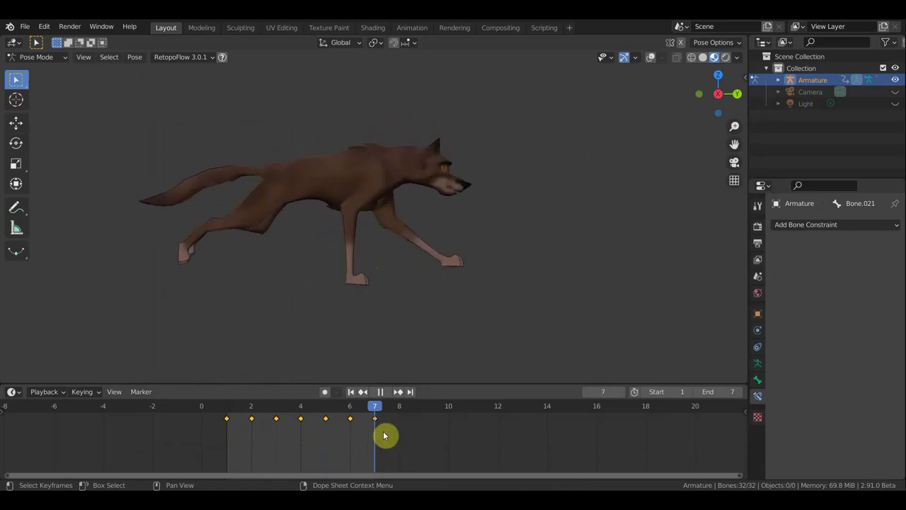
key(Escape)
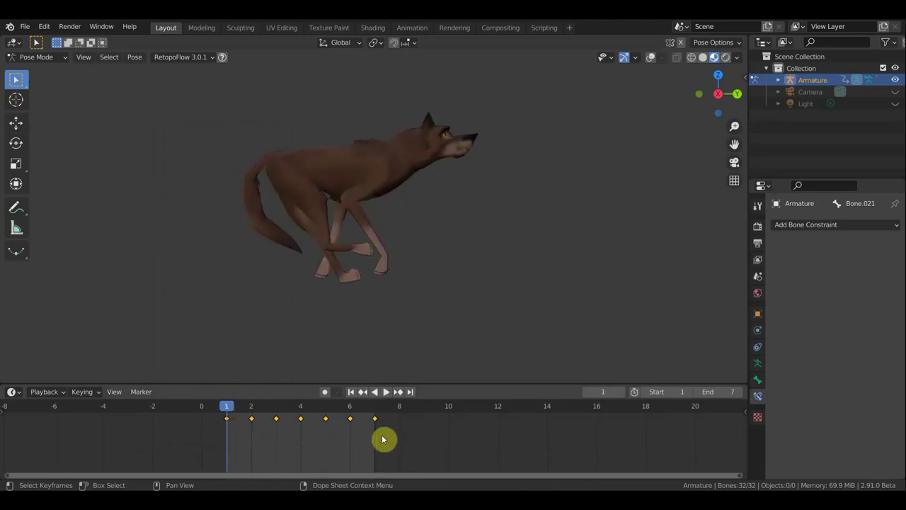
key(ctrl+t)
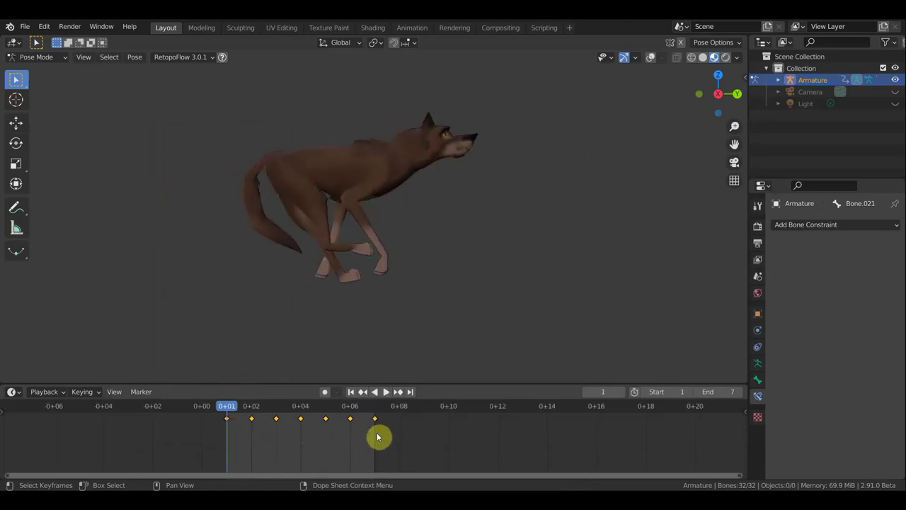
scroll(481, 439, down, 1)
scroll(496, 439, down, 1)
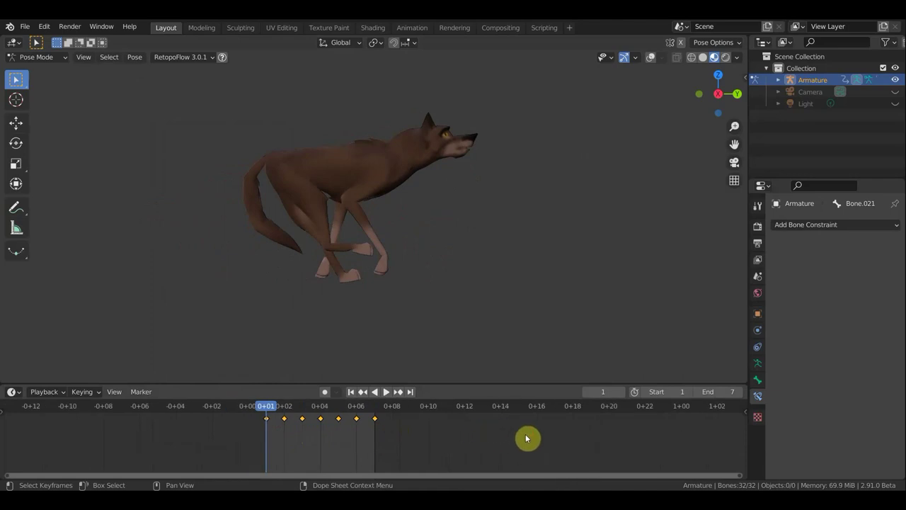
scroll(528, 439, down, 1)
scroll(531, 439, down, 1)
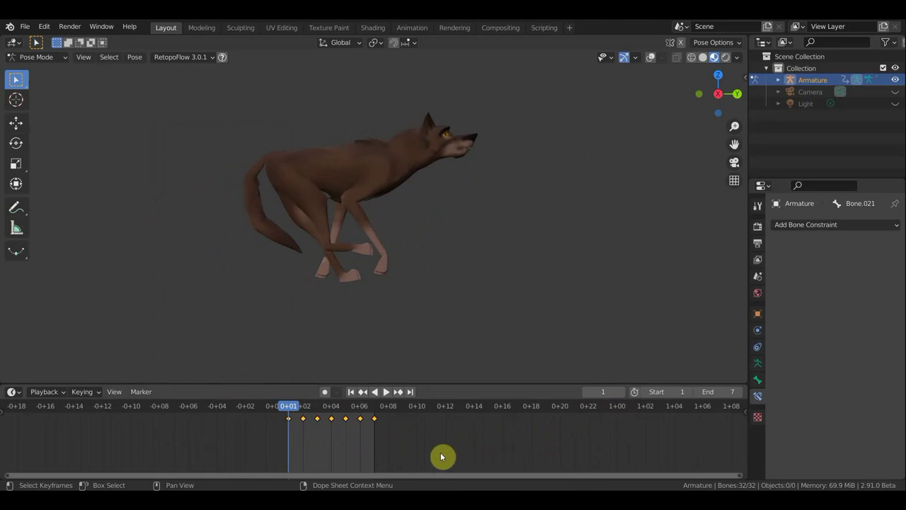
Scale all keyframes from frame 1 out to frame 24, redoing a first failed attempt.
key(s)
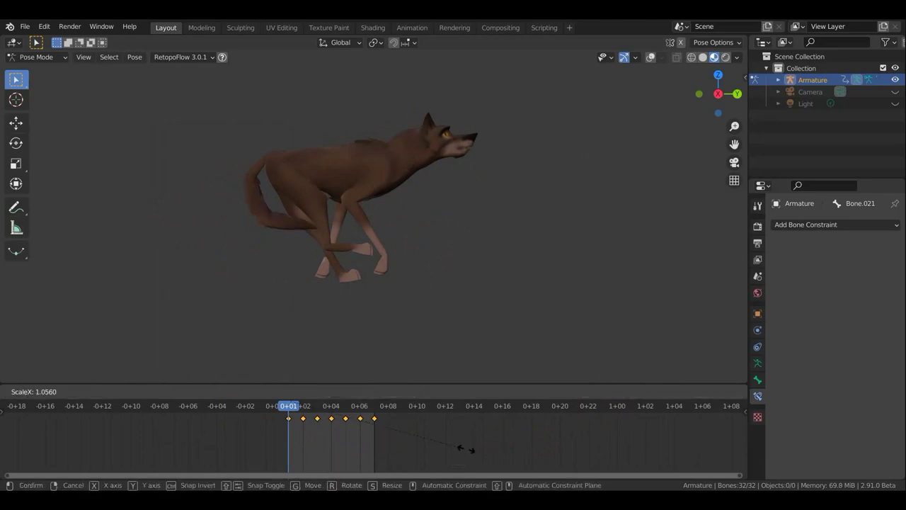
click(448, 449)
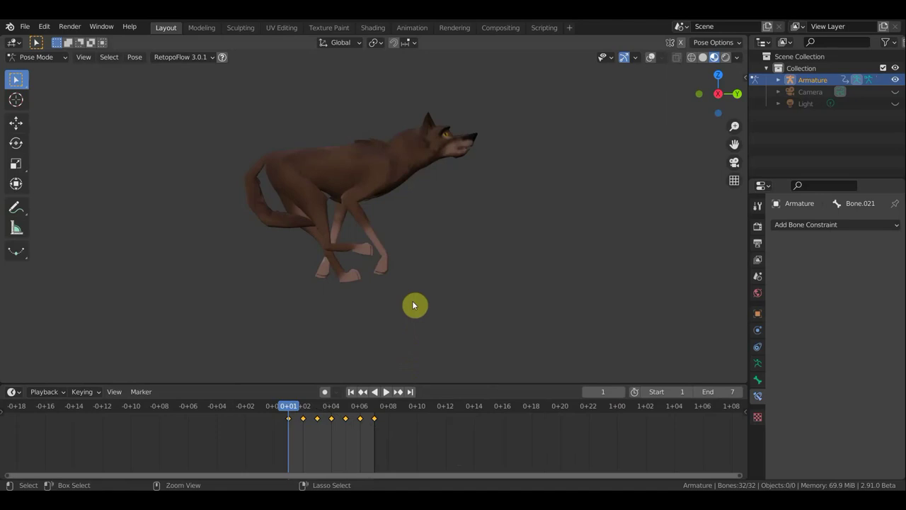
key(ctrl+z)
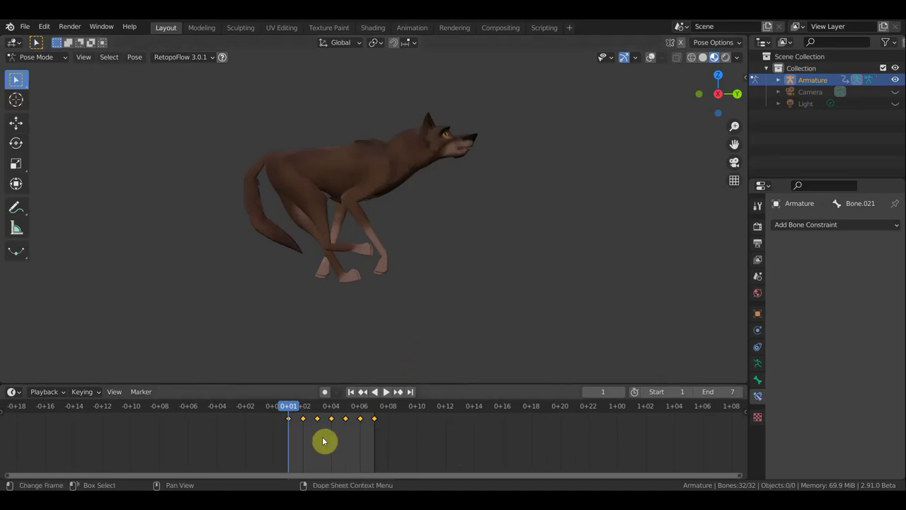
key(s)
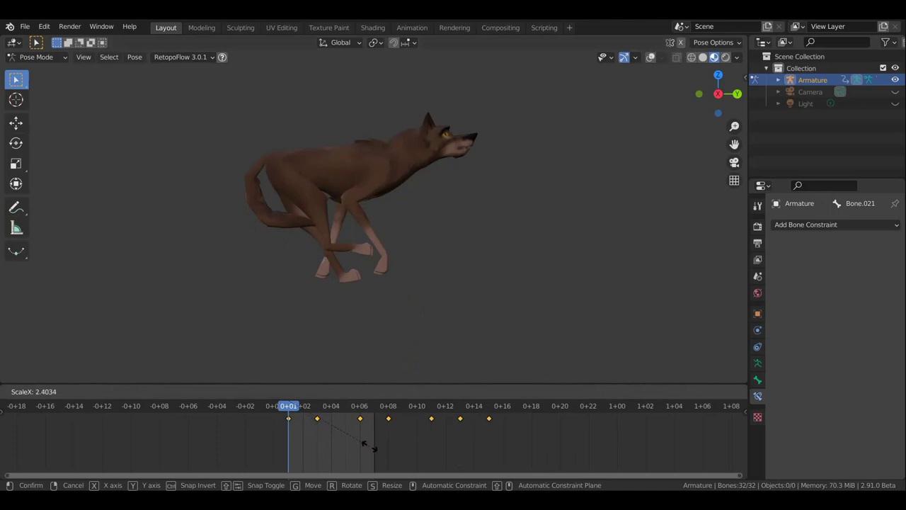
click(418, 458)
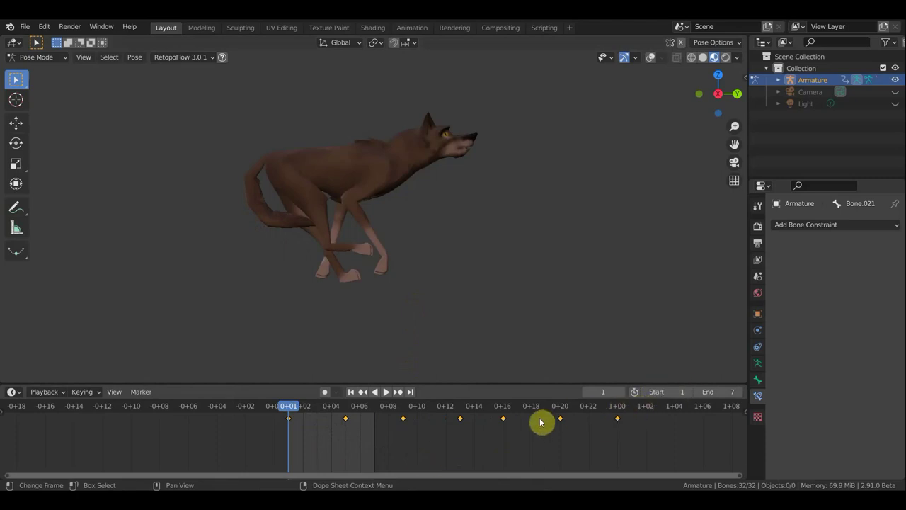
Return the timeline to plain frame numbers and set the scene End frame to 24.
key(ctrl+t)
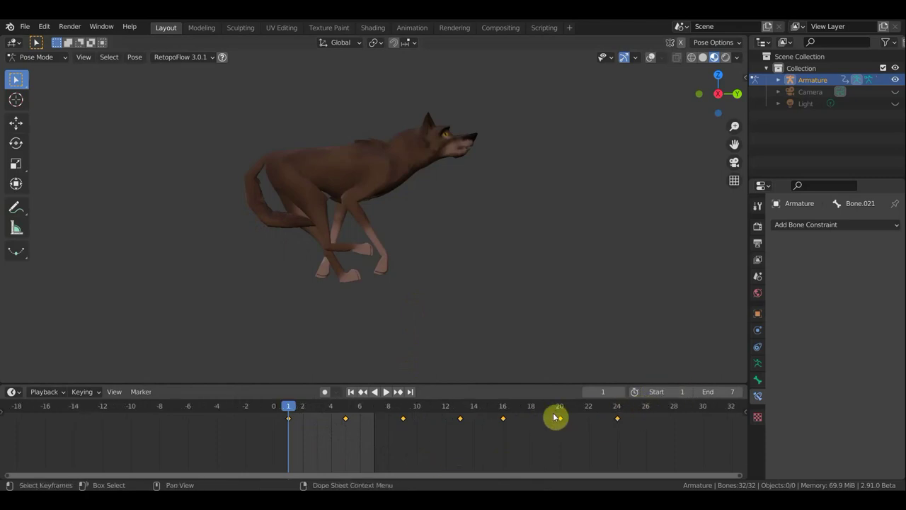
click(723, 392)
text(24)
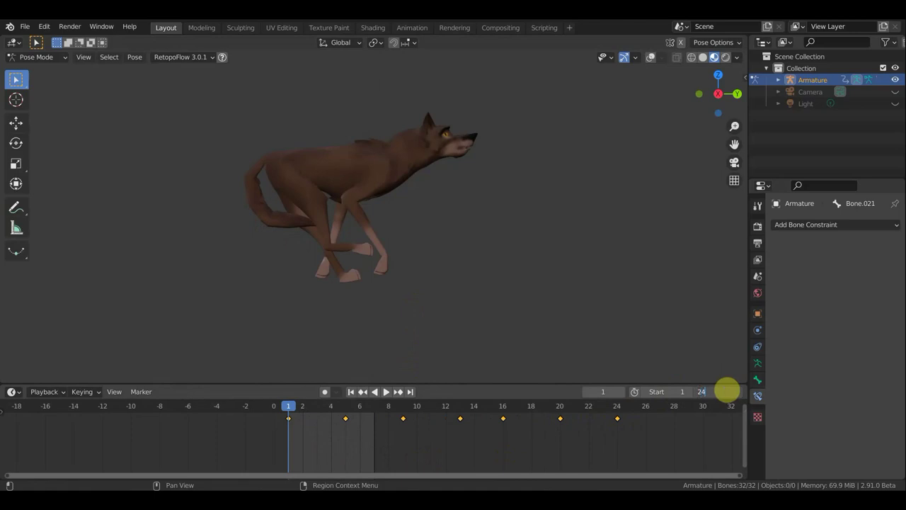
key(Return)
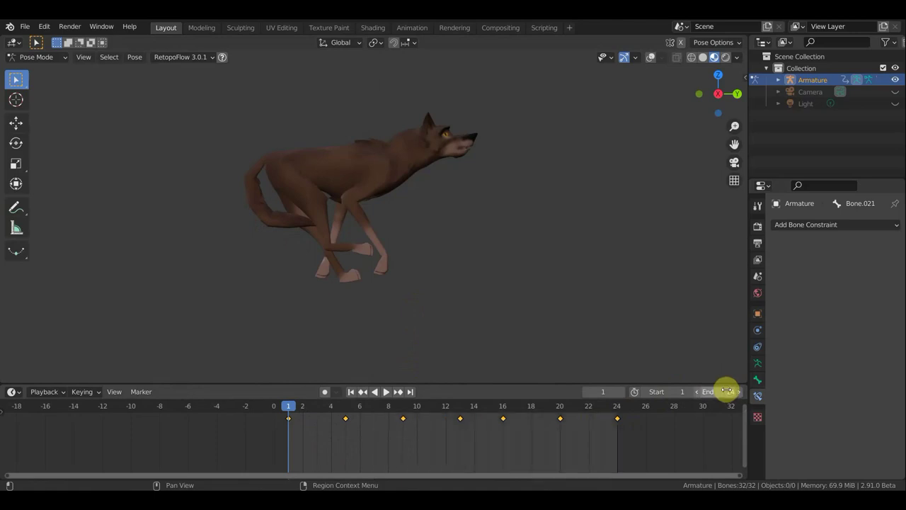
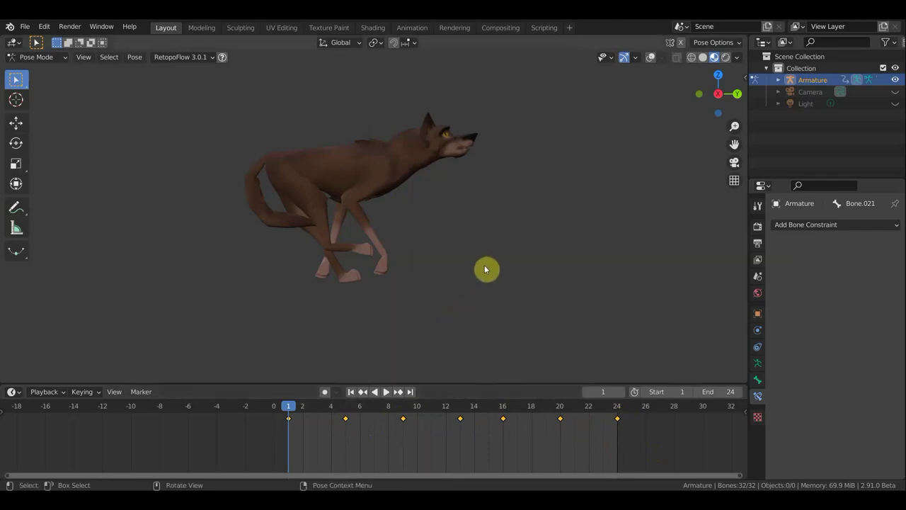
Play the wolf run, then trial-move the frame-9 key to frame 10 and undo it.
key(space)
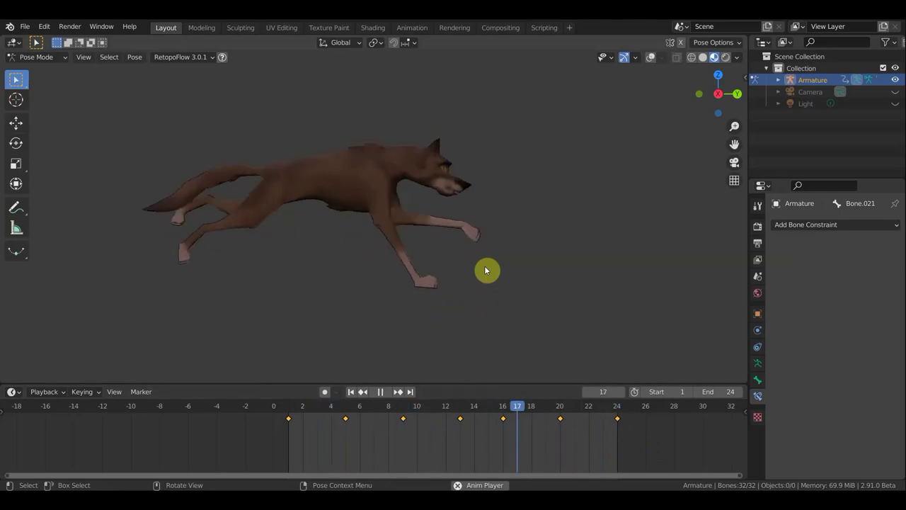
key(space)
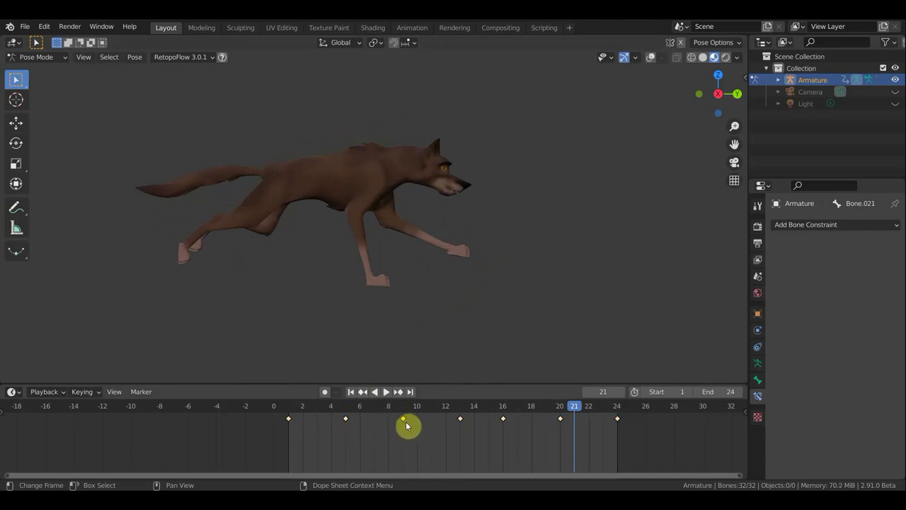
drag(409, 423, 422, 425)
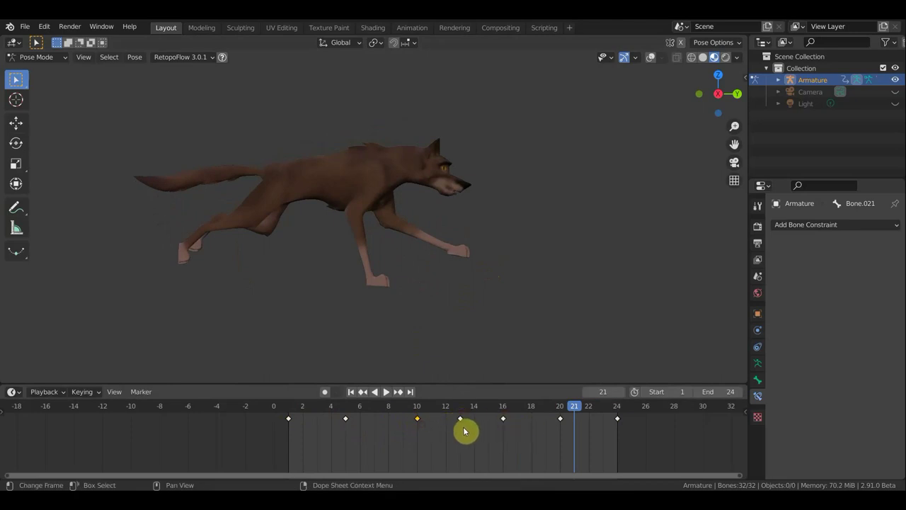
key(ctrl+z)
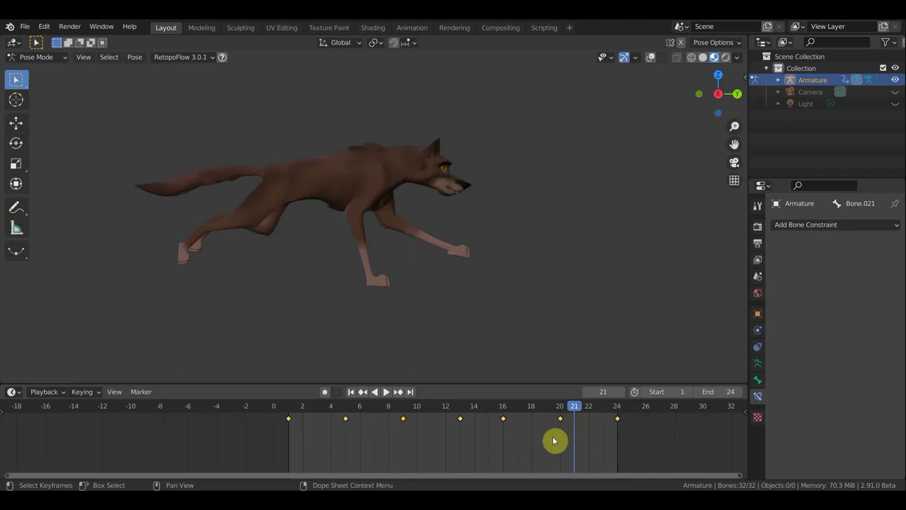
Scale all run-cycle keys toward frame 1 by about 0.7 and set End to 17.
key(a)
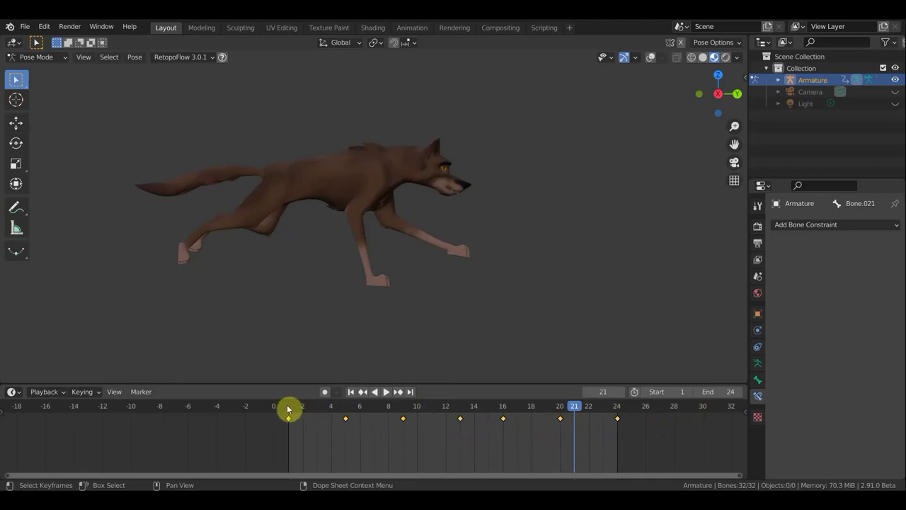
click(290, 408)
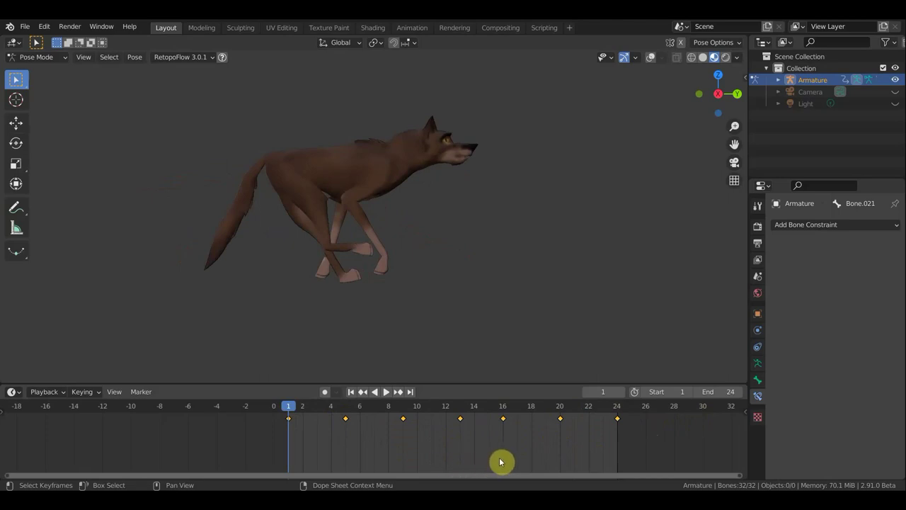
key(s)
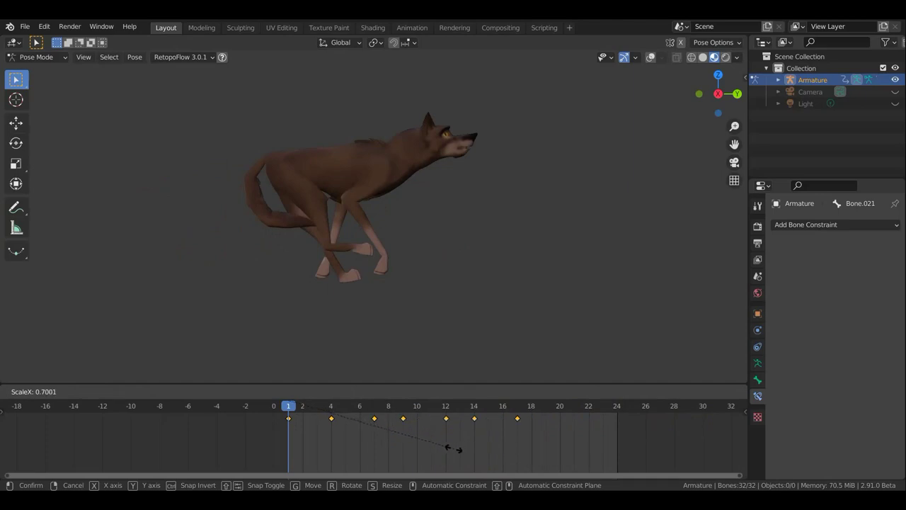
click(446, 447)
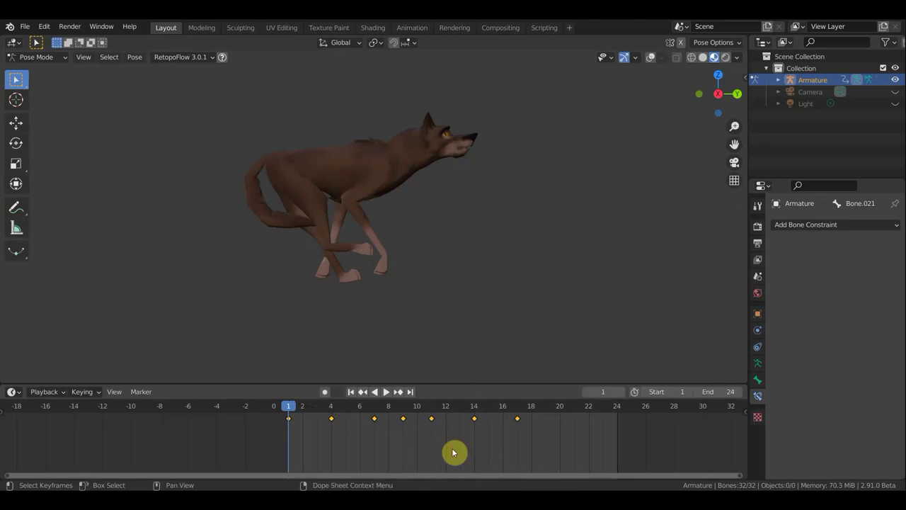
click(727, 392)
text(17)
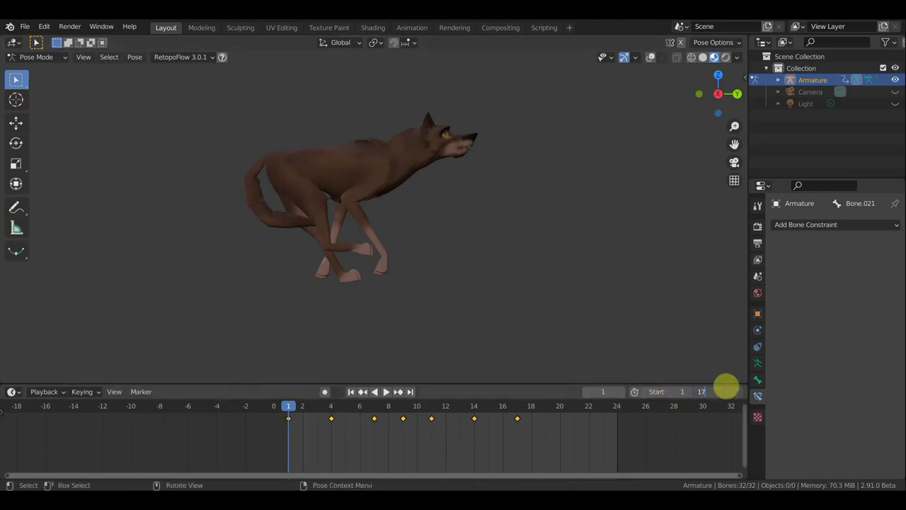
key(Return)
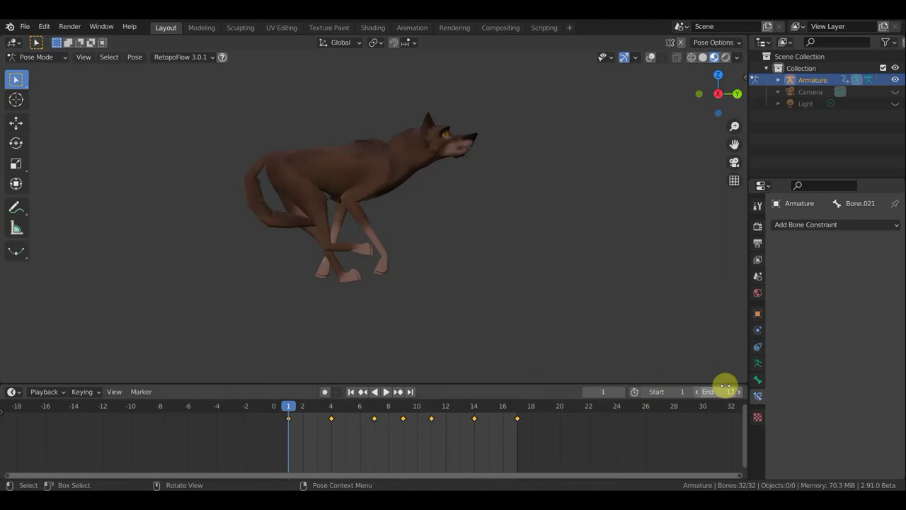
Play and scrub the shortened cycle around frames 10–11, then return to the start frame.
key(space)
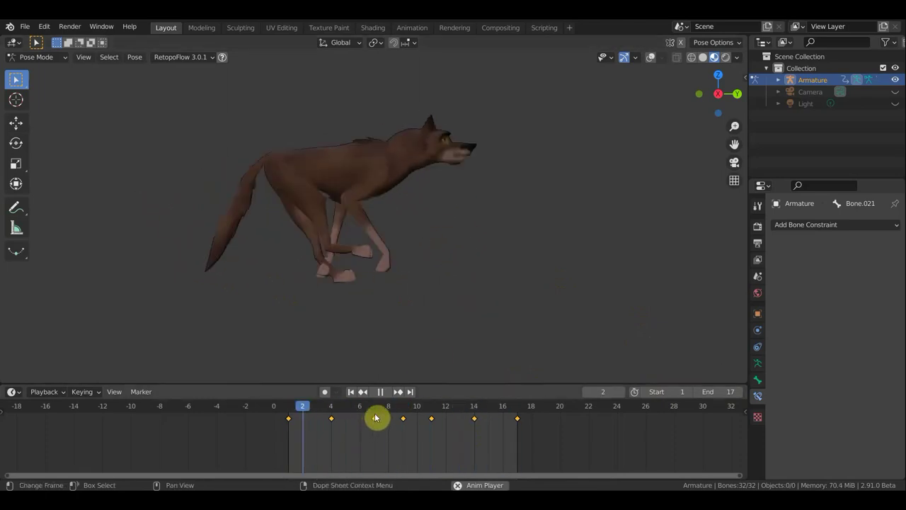
key(space)
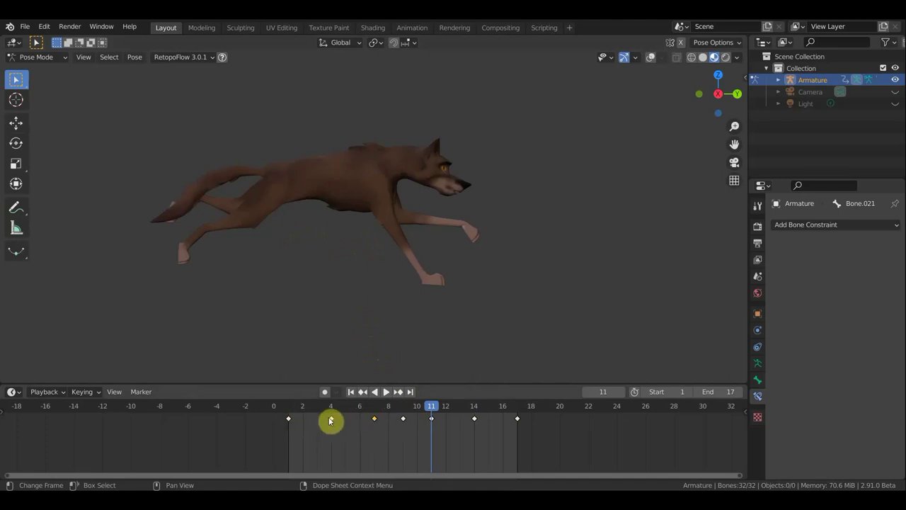
key(space)
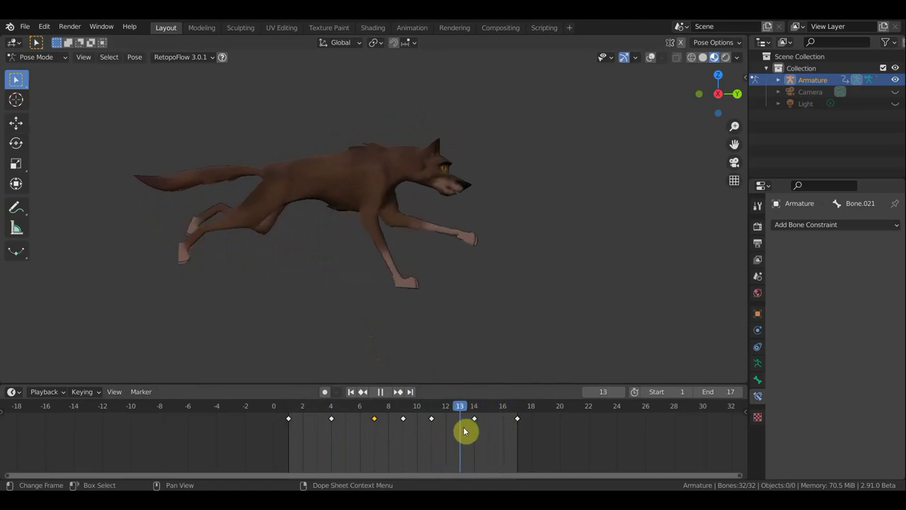
key(space)
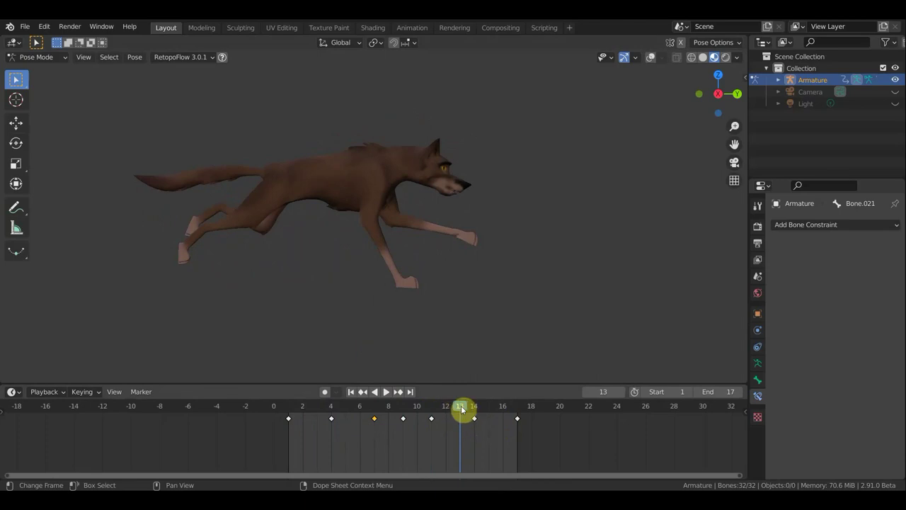
key(ctrl+shift+space)
drag(450, 408, 423, 414)
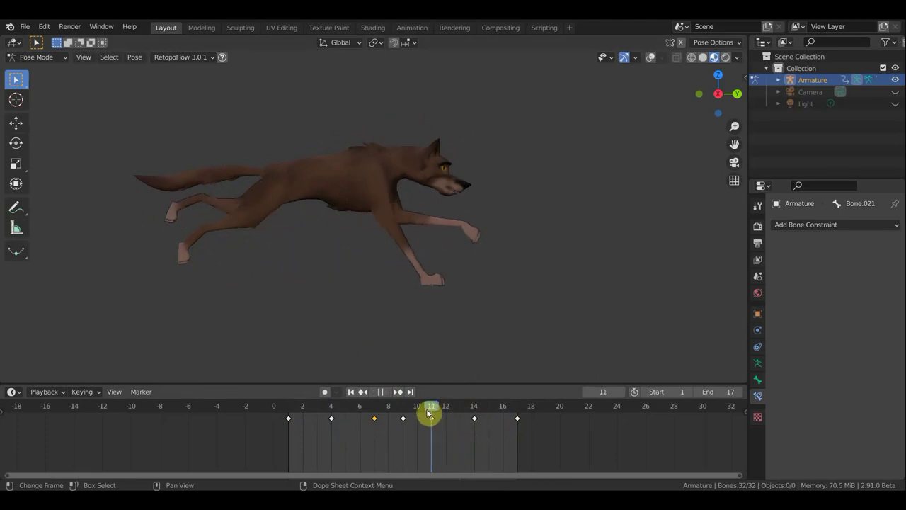
key(space)
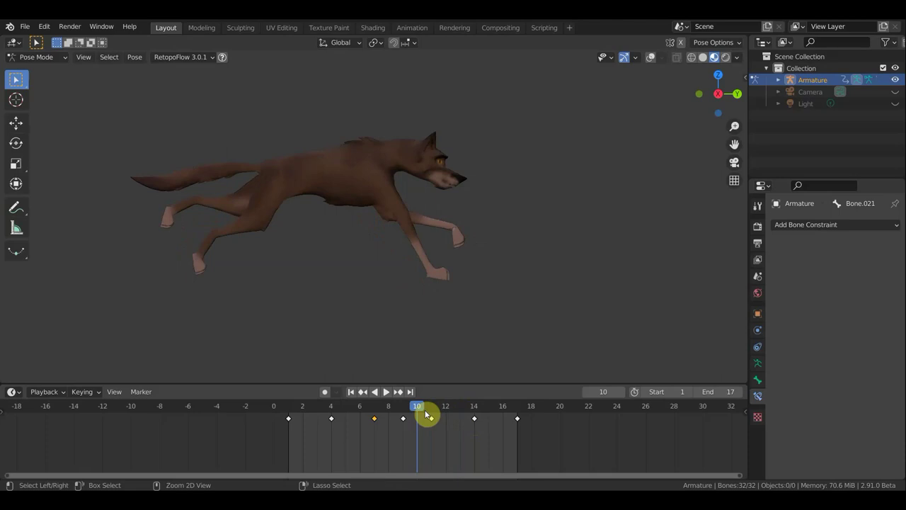
click(428, 414)
key(shift+Left)
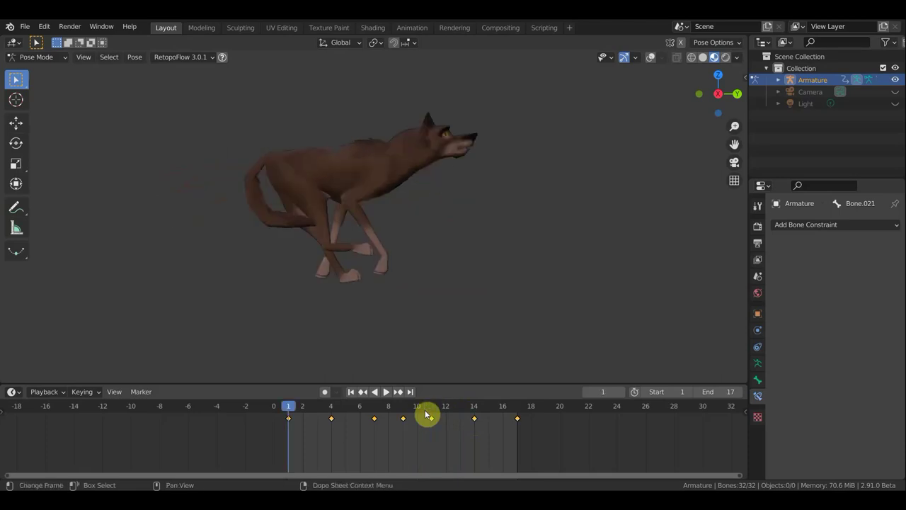
Undo the scaling and retime the early keys so one lands at frame 10.
key(ctrl+z)
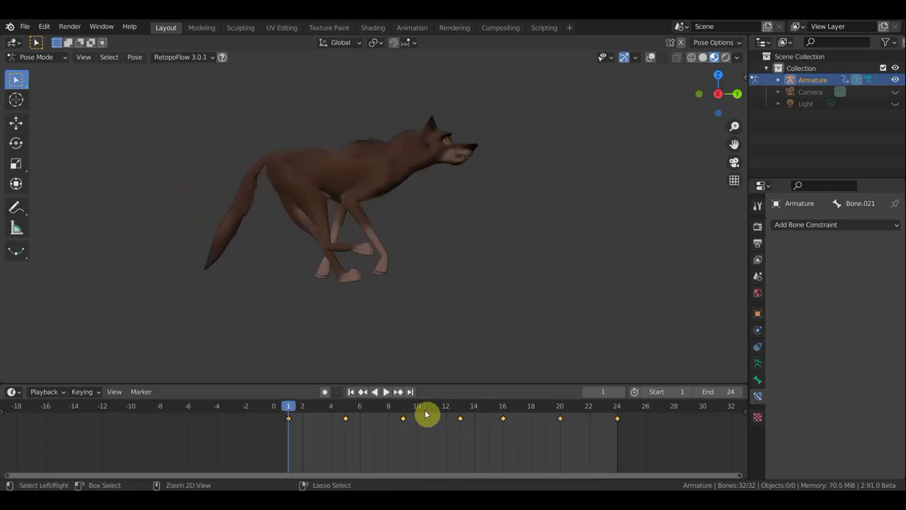
click(346, 418)
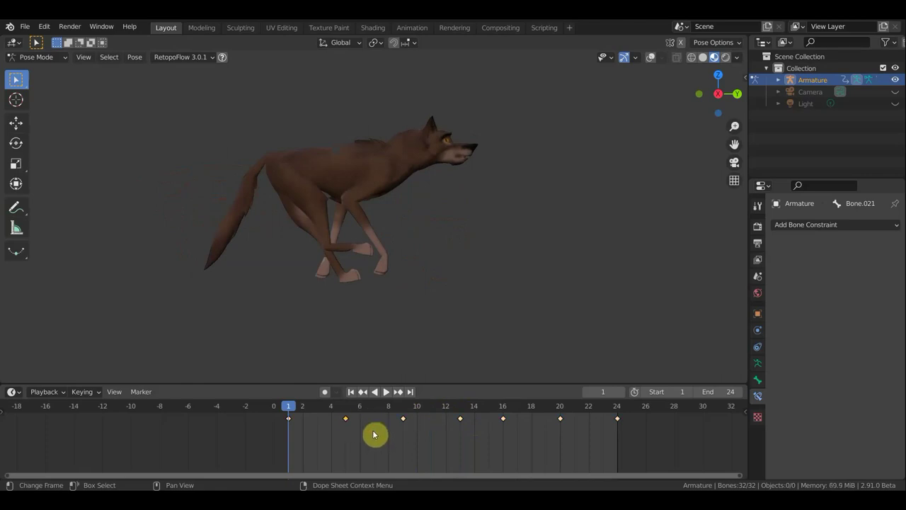
key(g)
click(383, 429)
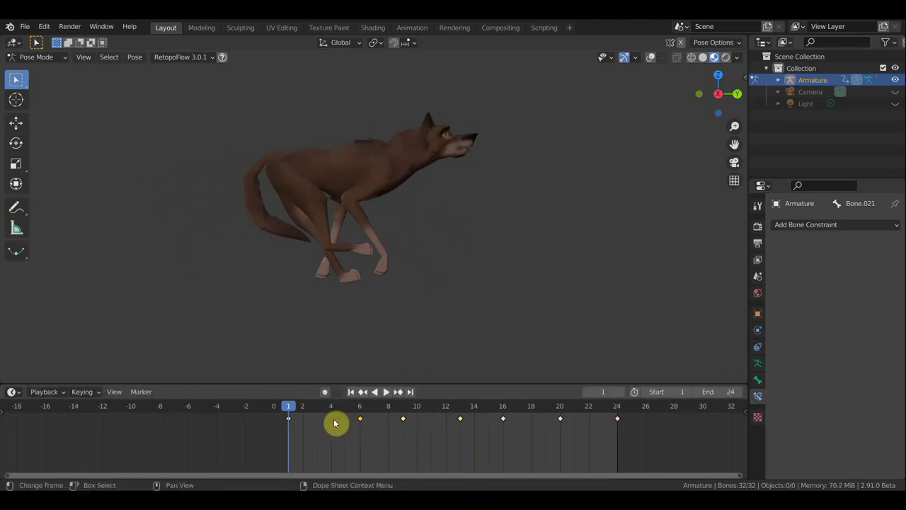
drag(361, 420, 351, 423)
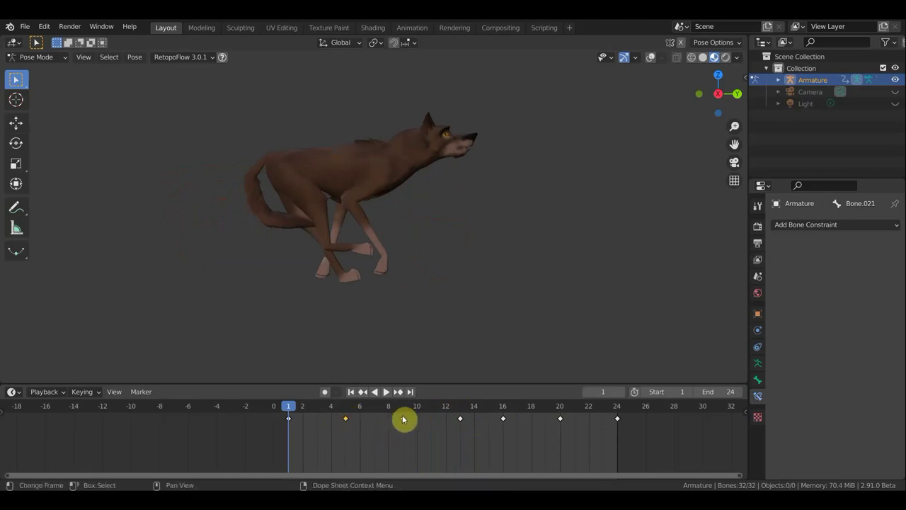
drag(408, 422, 420, 424)
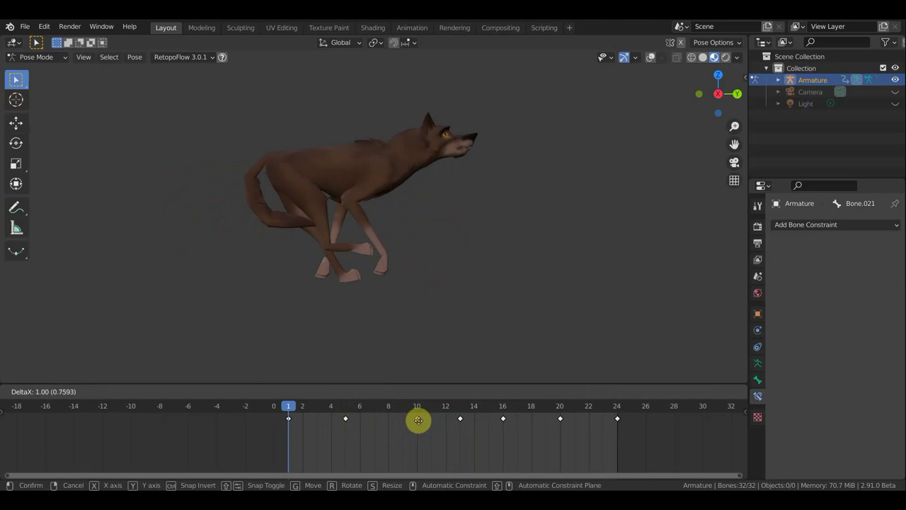
Move the later keys to frames 15 and 20, and shift the last key to 30.
mouse_move(650, 433)
mouse_down()
mouse_move(494, 414)
mouse_move(573, 424)
mouse_up()
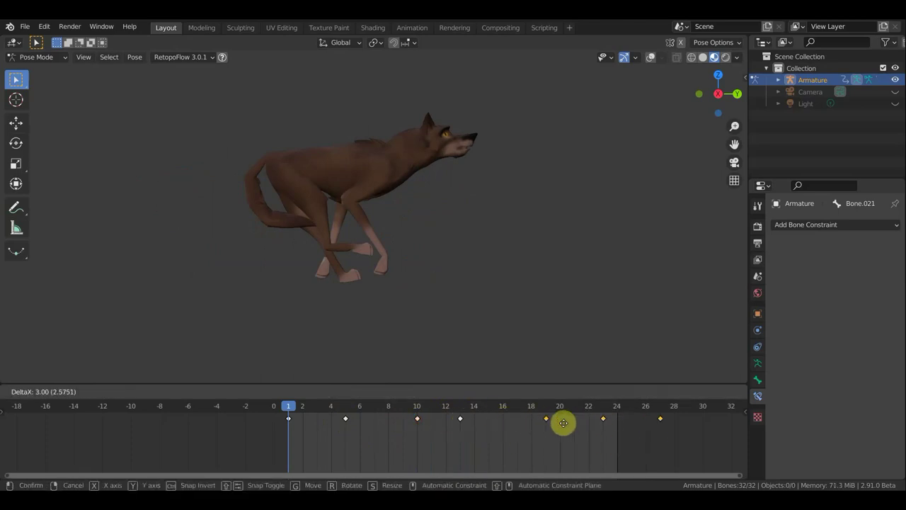
click(465, 424)
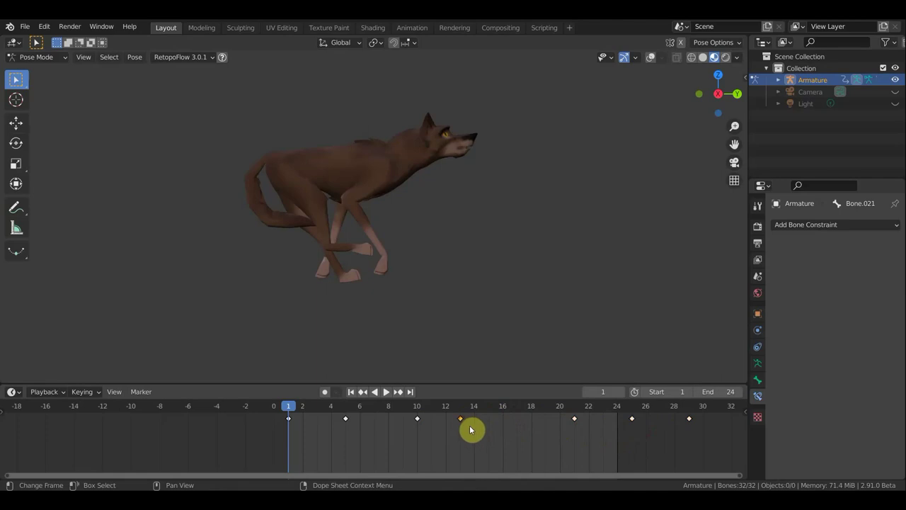
drag(465, 425, 500, 429)
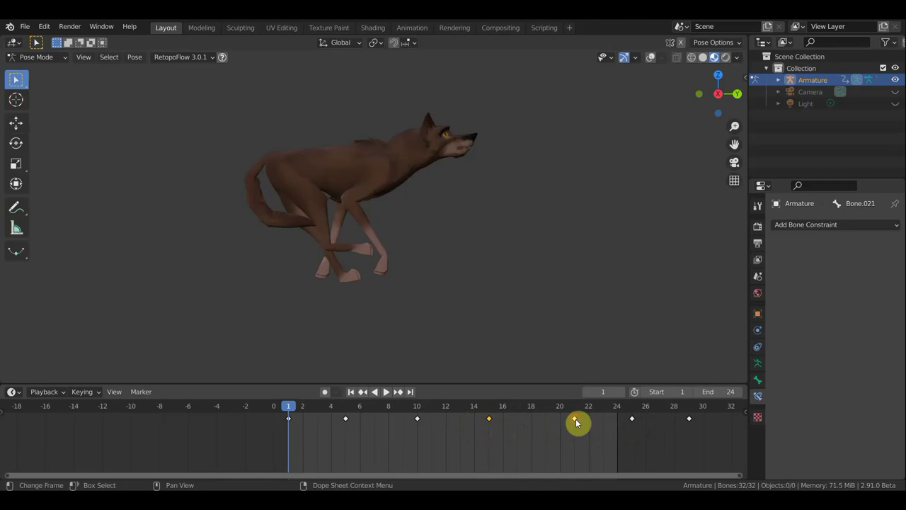
drag(577, 428, 563, 425)
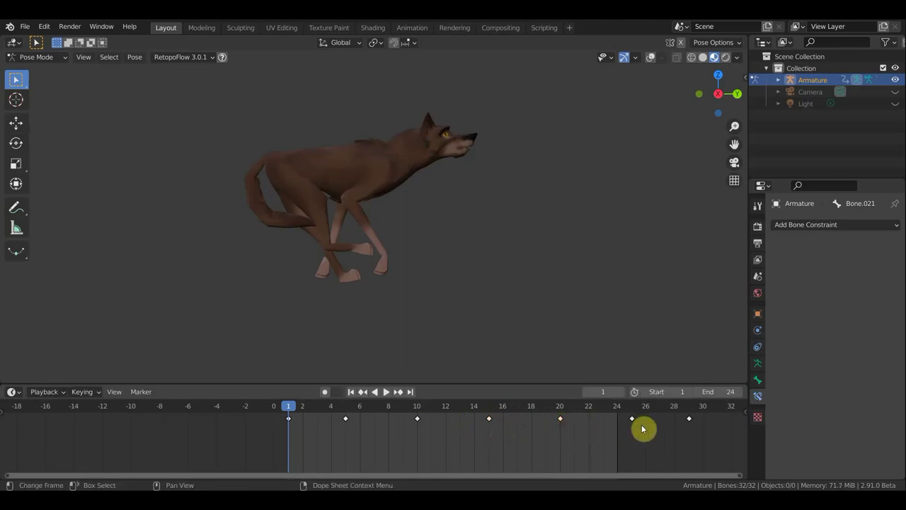
click(687, 425)
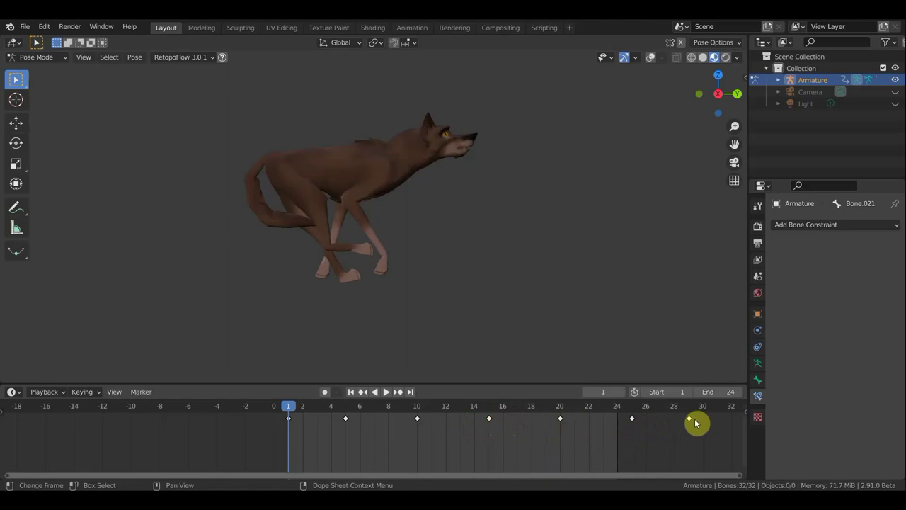
drag(687, 425, 704, 421)
Set the End frame to 30 and play the run to preview it.
click(721, 391)
text(3)
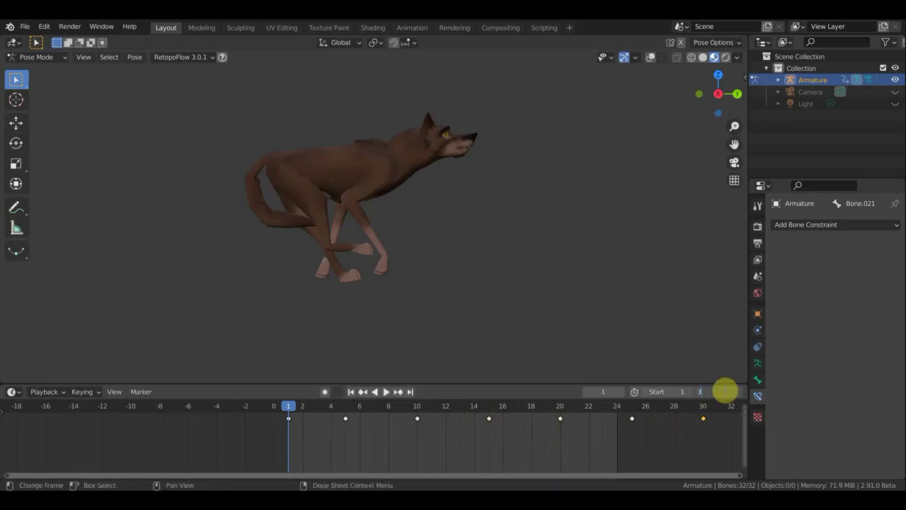
key(Return)
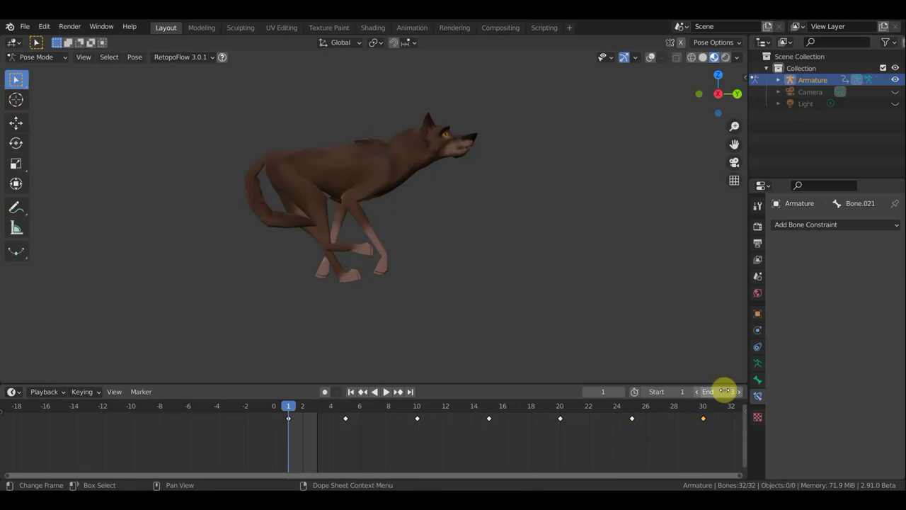
click(724, 391)
text(30)
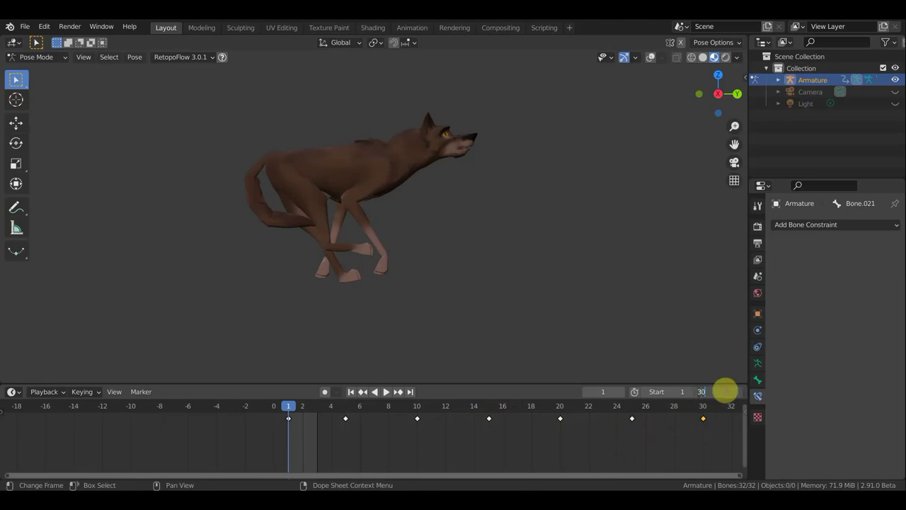
key(Return)
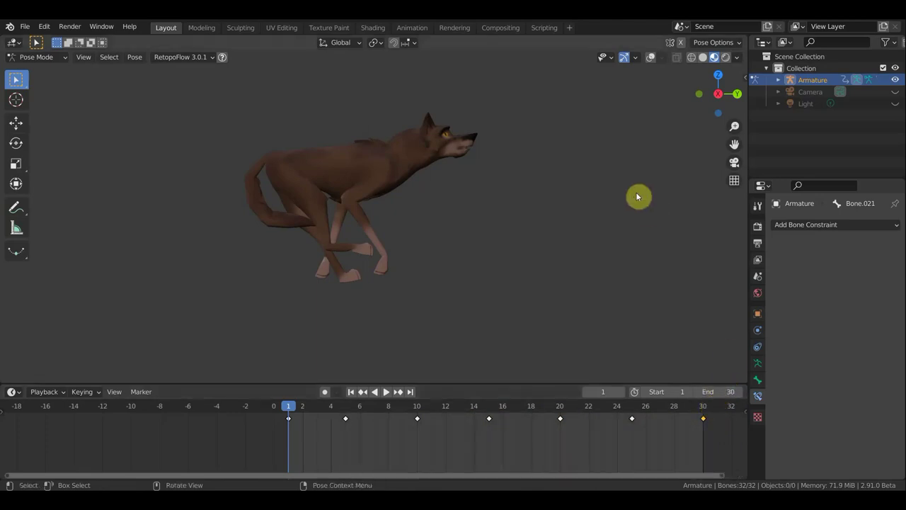
key(space)
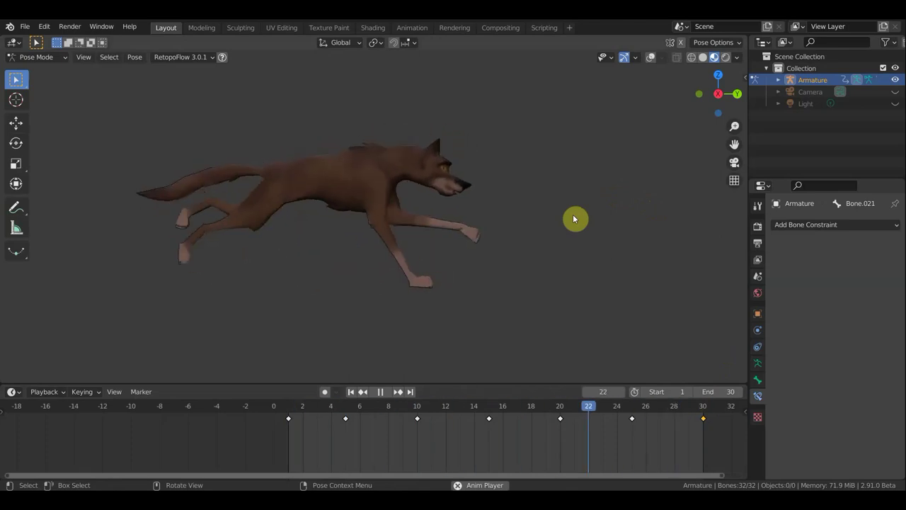
Scrub through the run to review it, then delete the keyframe at frame 30.
key(space)
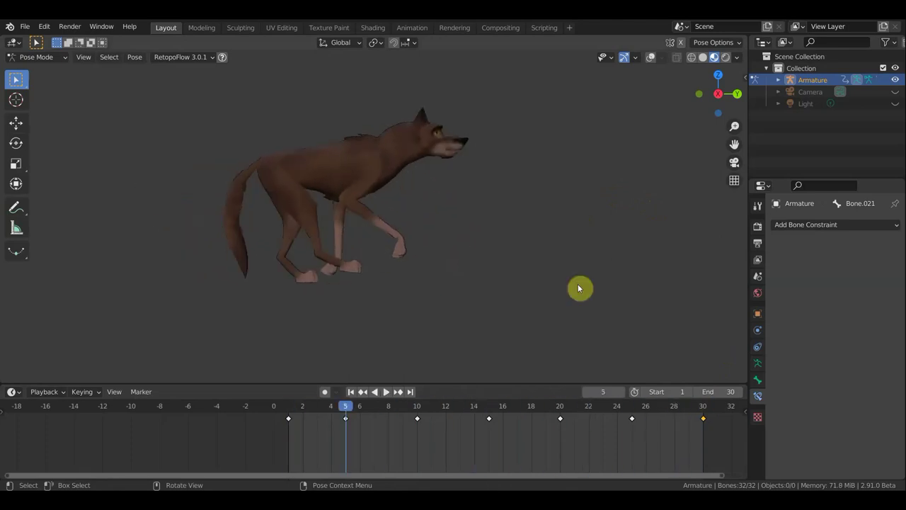
click(386, 392)
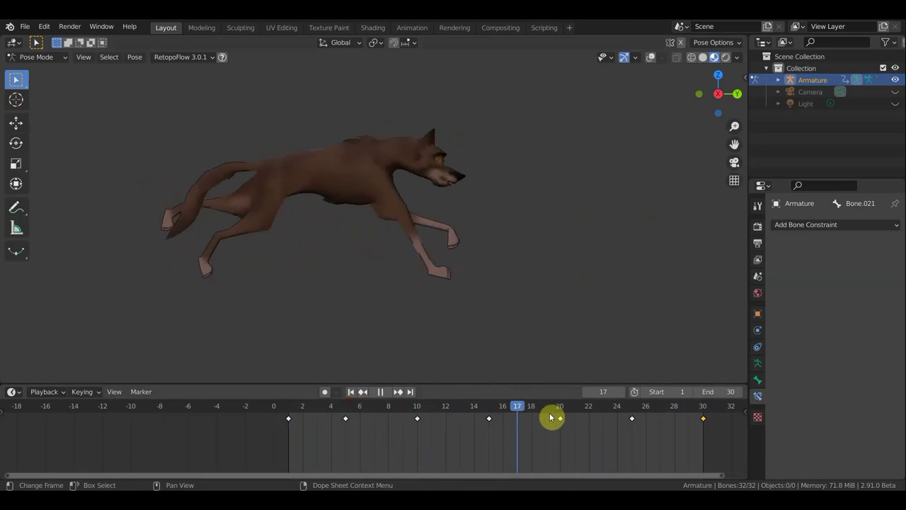
drag(614, 421, 630, 424)
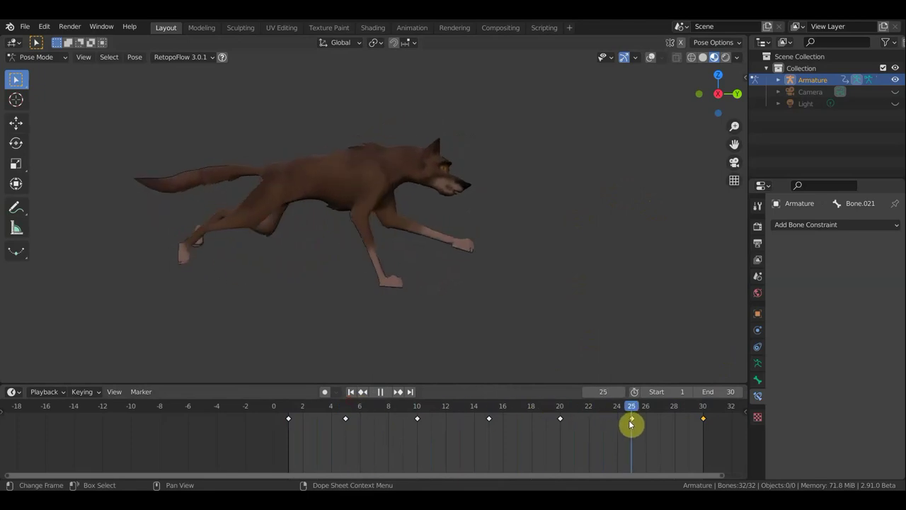
drag(630, 425, 287, 413)
mouse_move(564, 419)
mouse_down()
mouse_move(700, 419)
mouse_move(630, 422)
mouse_up()
key(space)
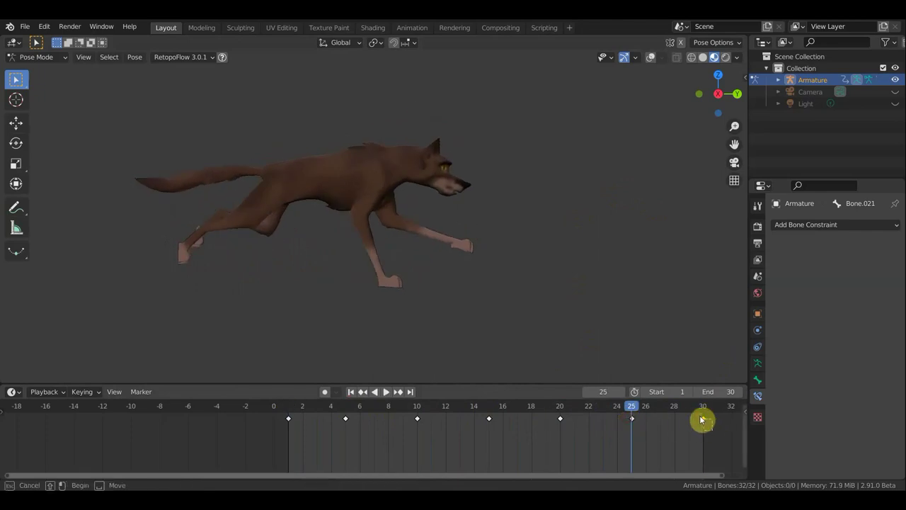
key(x)
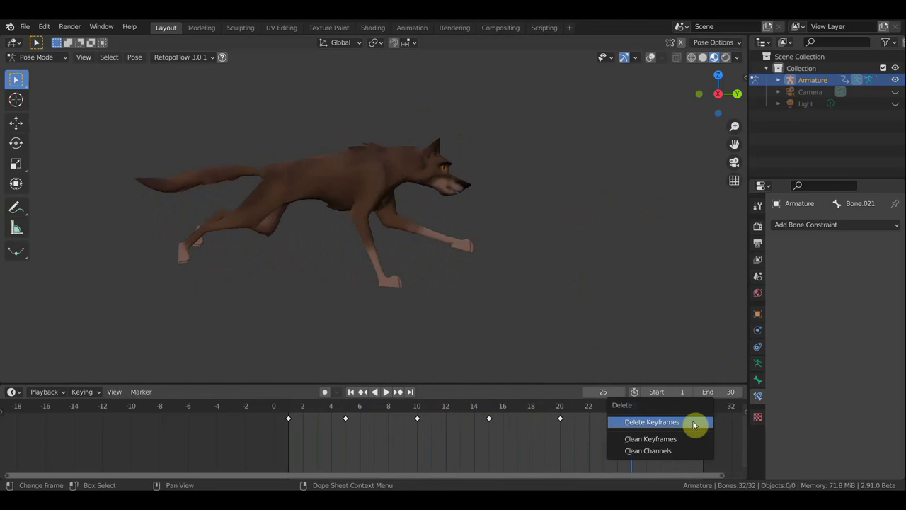
click(696, 422)
text(25)
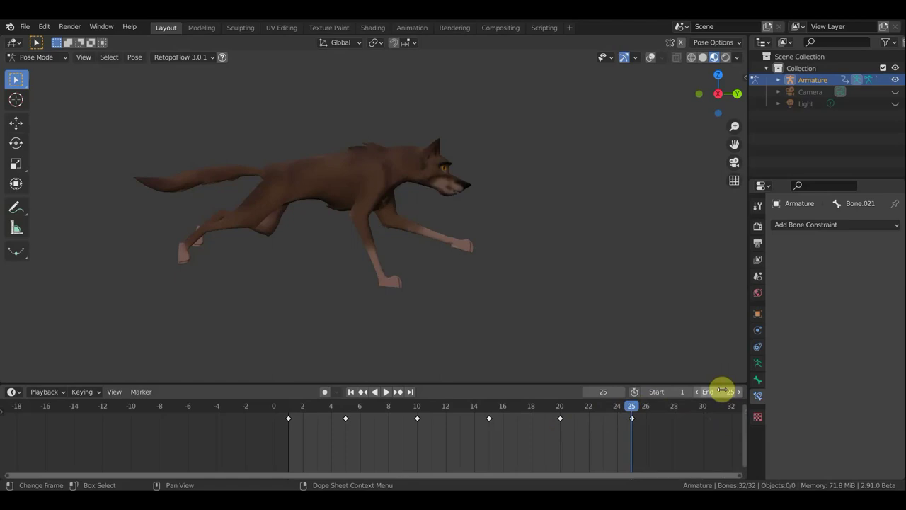
Play the shortened run, then delete the keyframe at frame 25.
key(space)
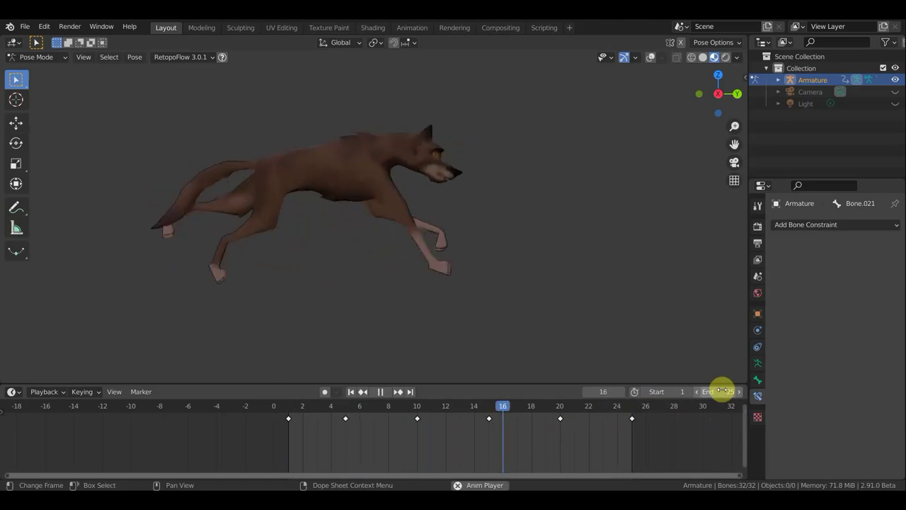
key(space)
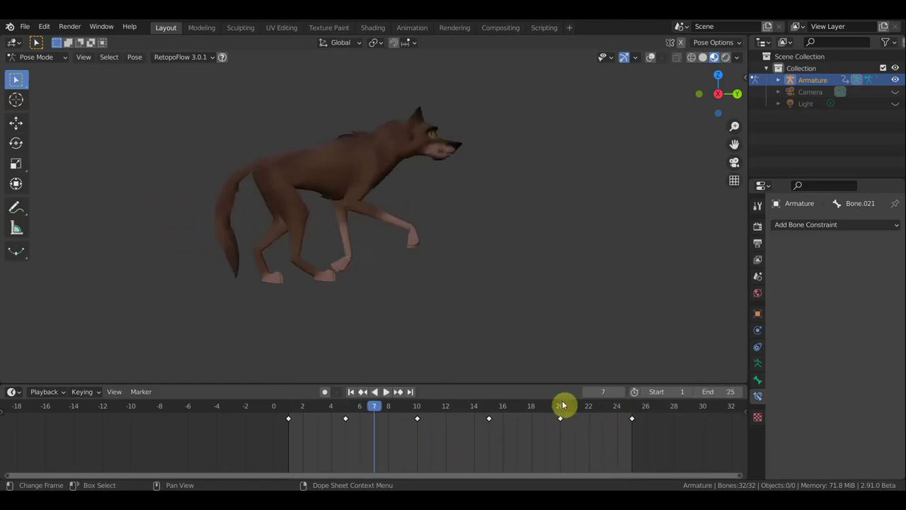
click(559, 408)
key(space)
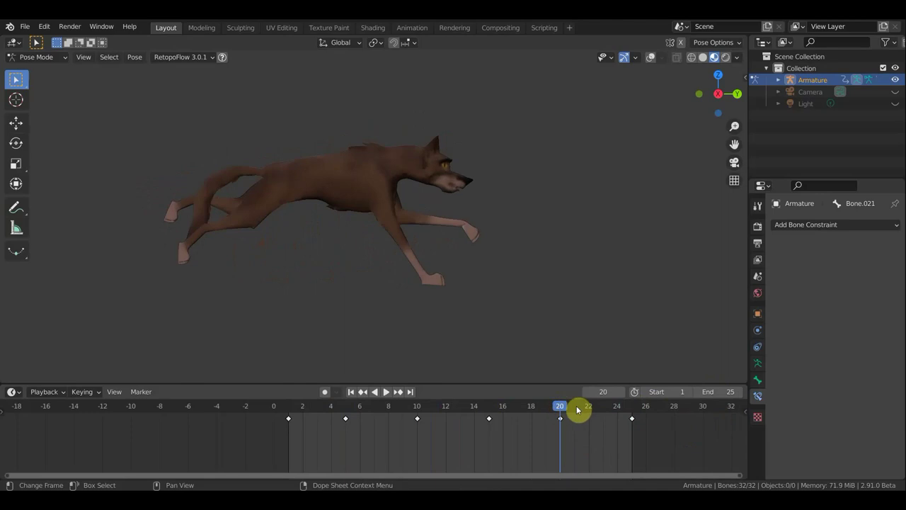
click(631, 409)
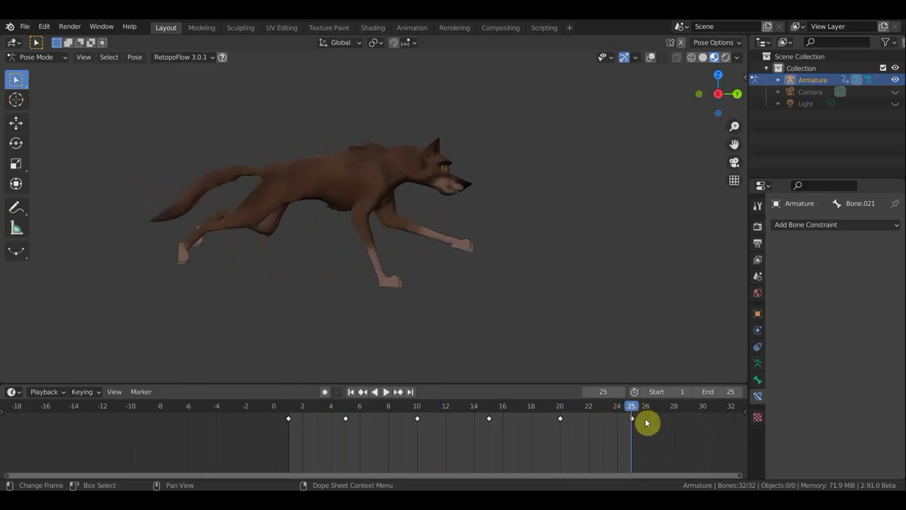
click(632, 420)
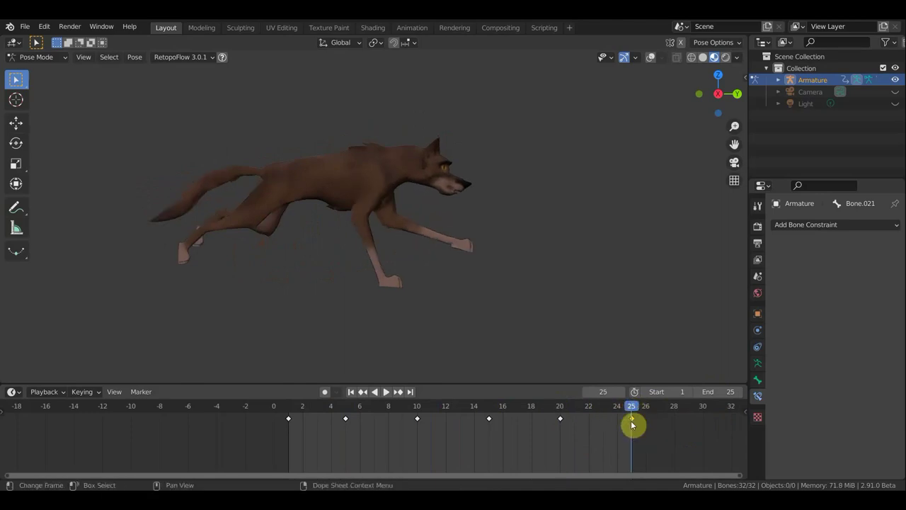
key(x)
click(632, 422)
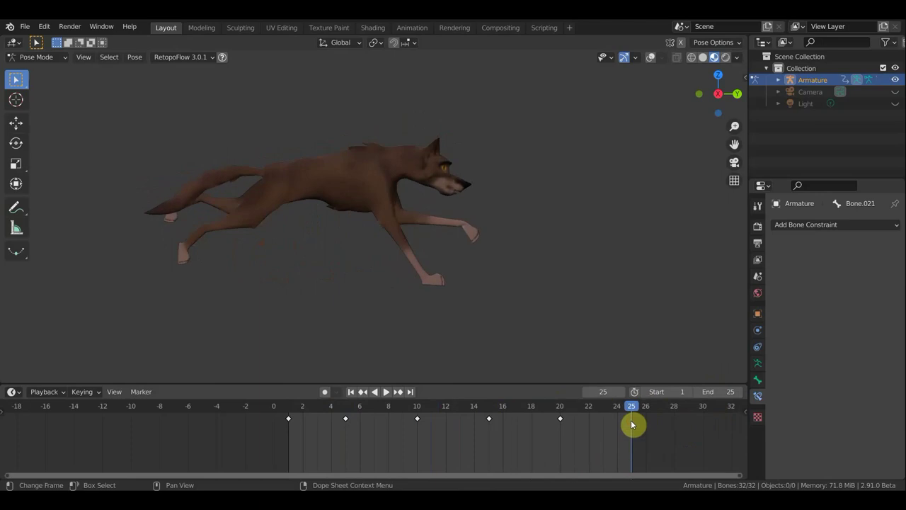
Set the End frame to 20 and play the run over the new range.
click(560, 408)
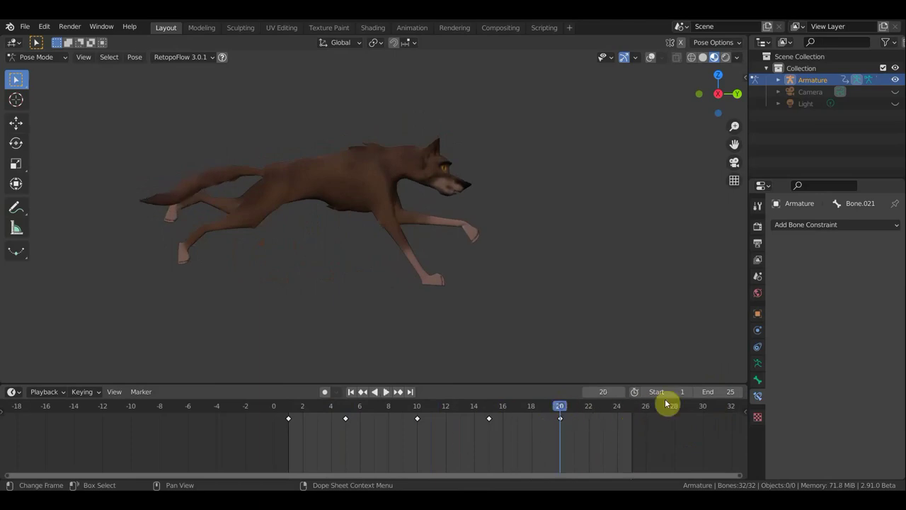
click(723, 390)
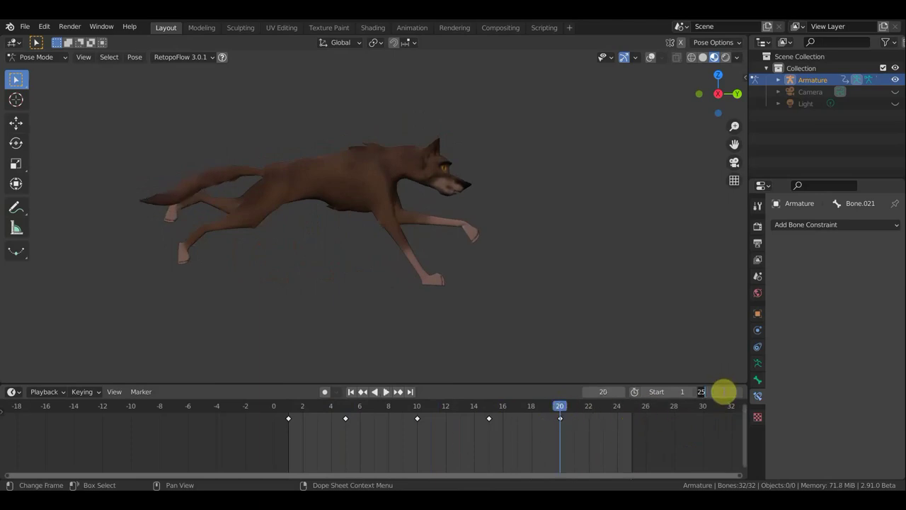
text(20)
key(Return)
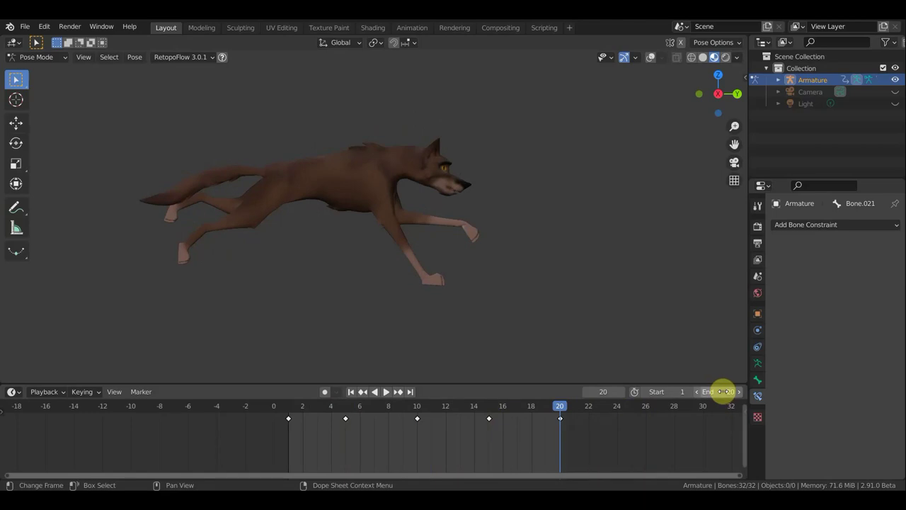
key(space)
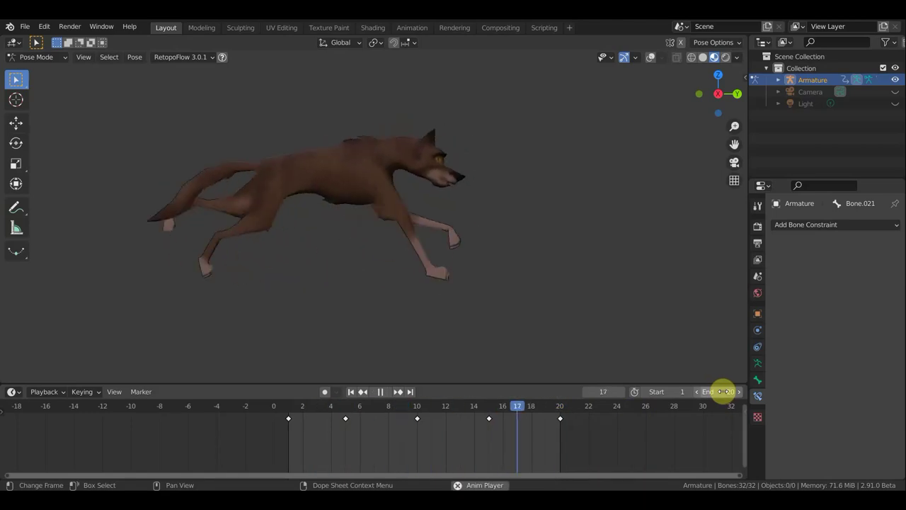
key(space)
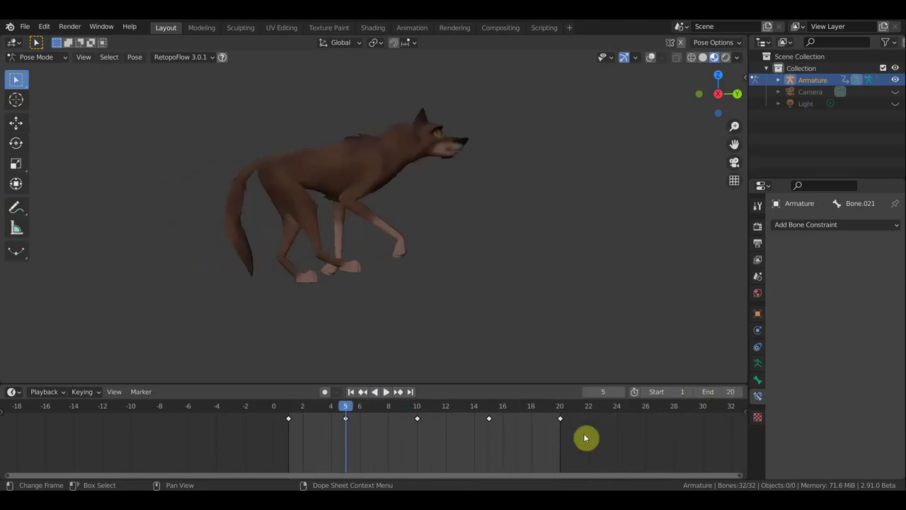
Copy the frame-1 key to frame 21 and play to check the loop.
click(492, 408)
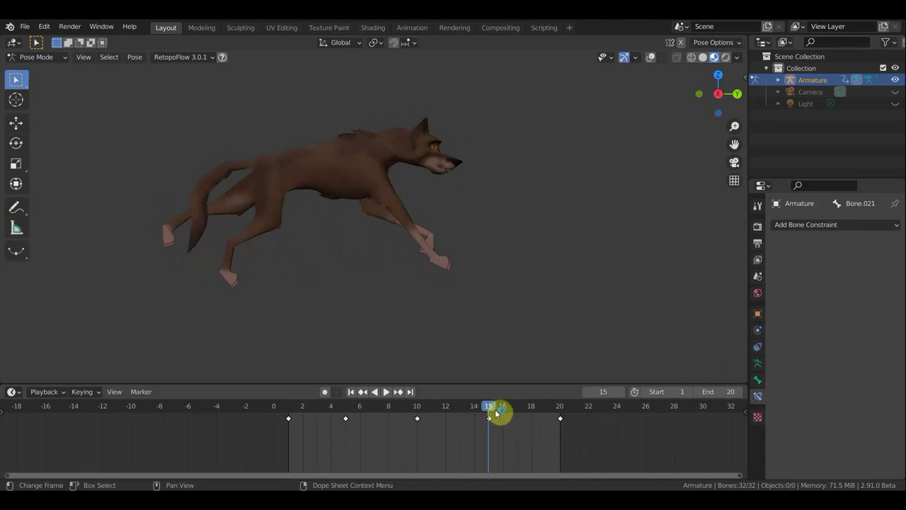
drag(491, 409, 554, 415)
click(289, 409)
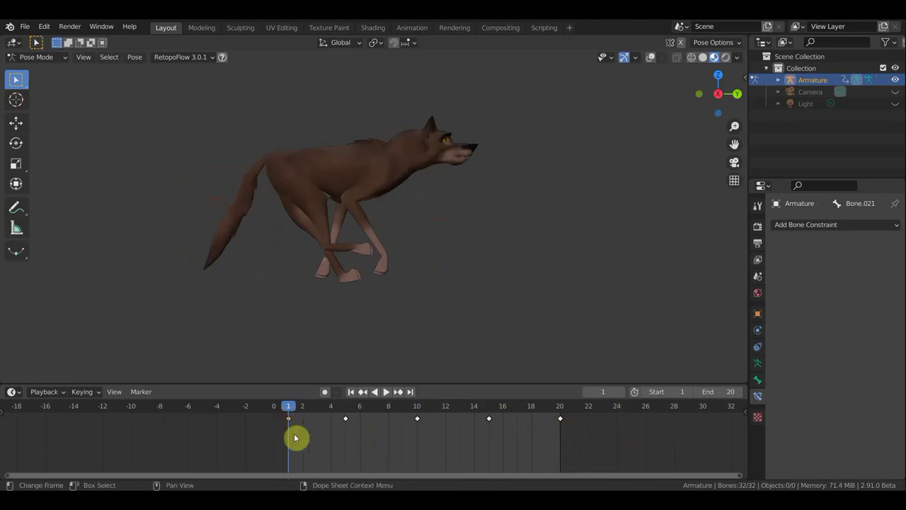
drag(303, 432, 598, 436)
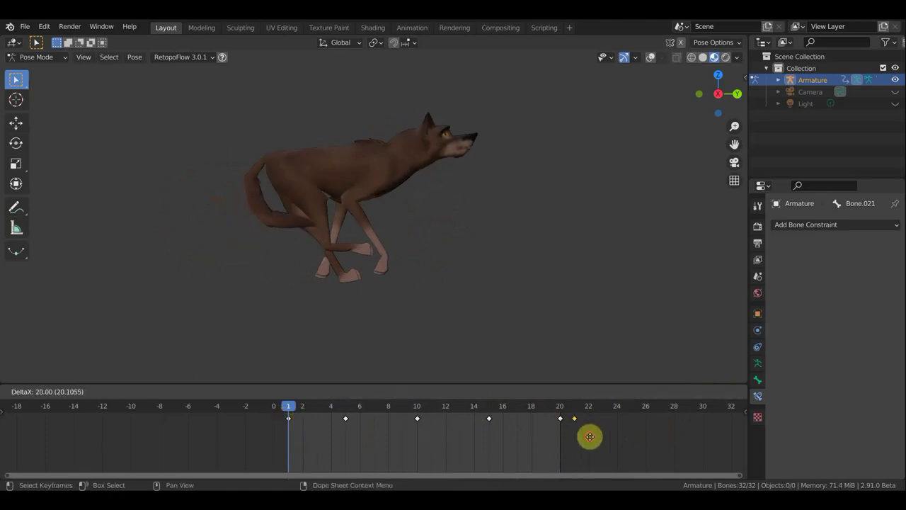
click(590, 436)
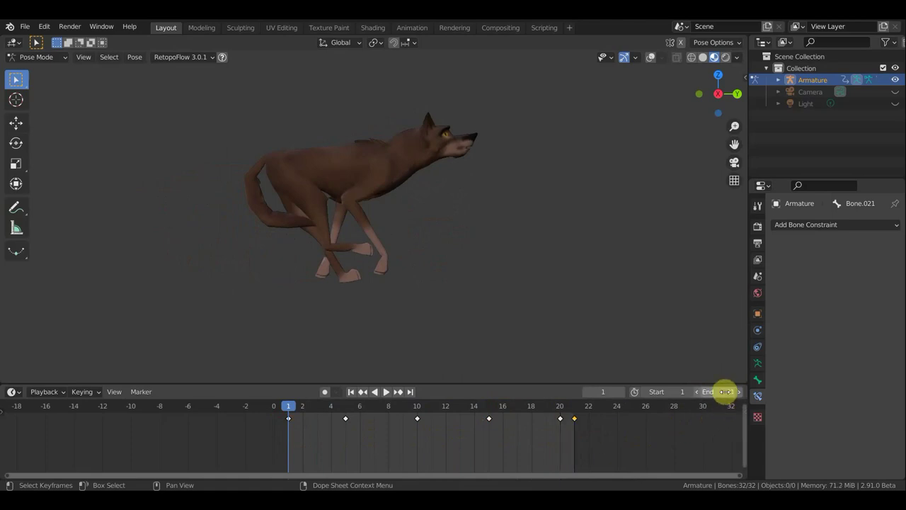
key(space)
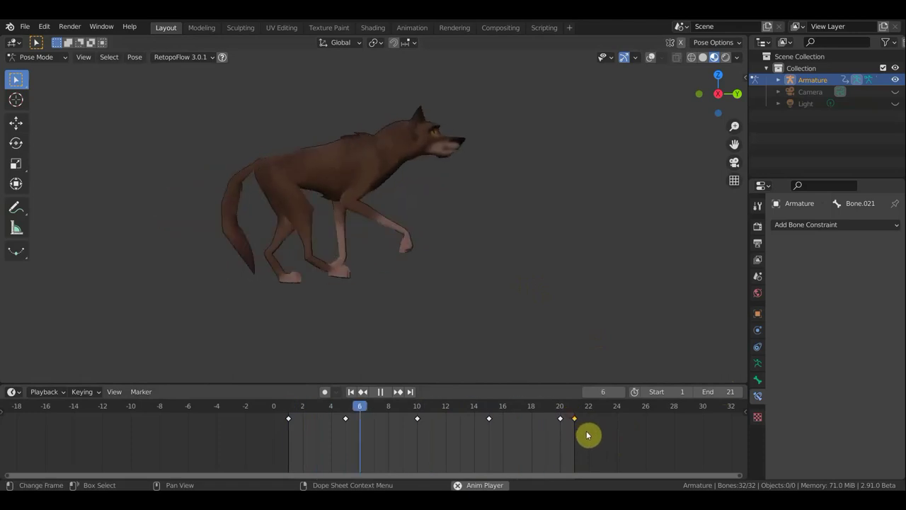
Move the copied key to frame 24 and set the End frame to 24.
key(g)
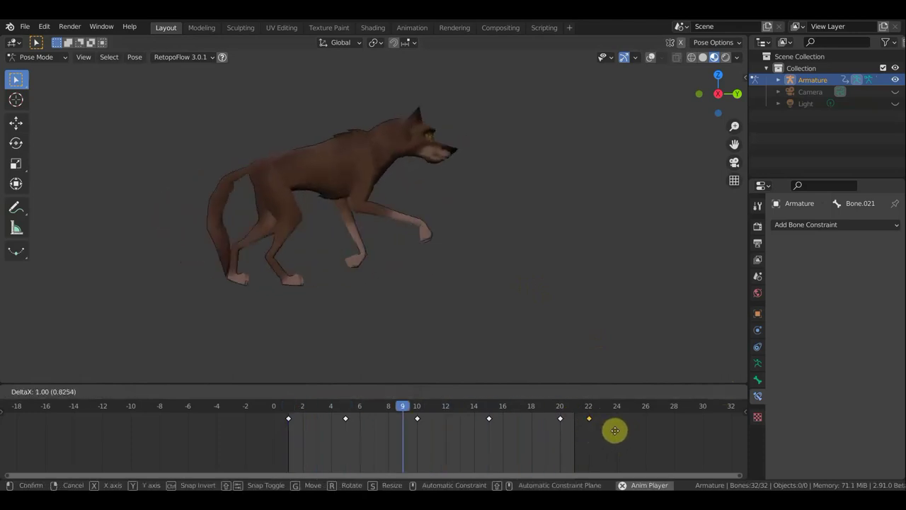
click(638, 432)
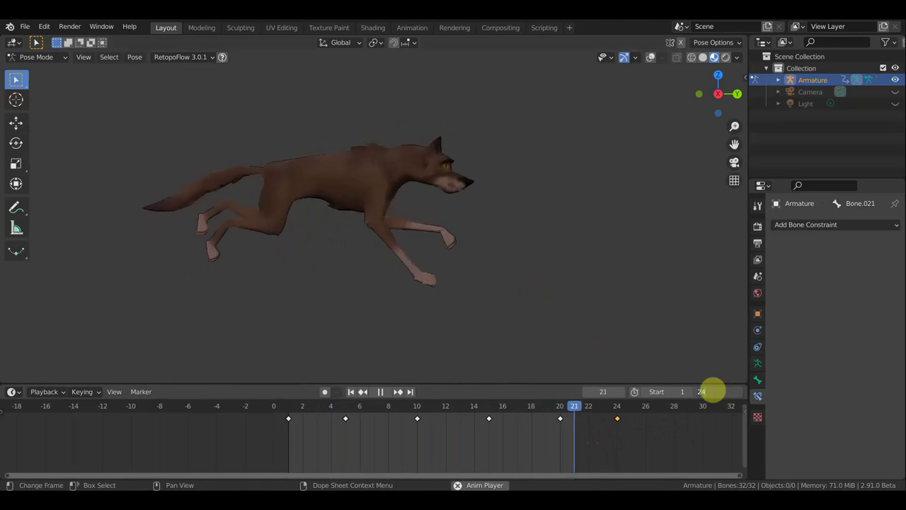
text(24)
key(Return)
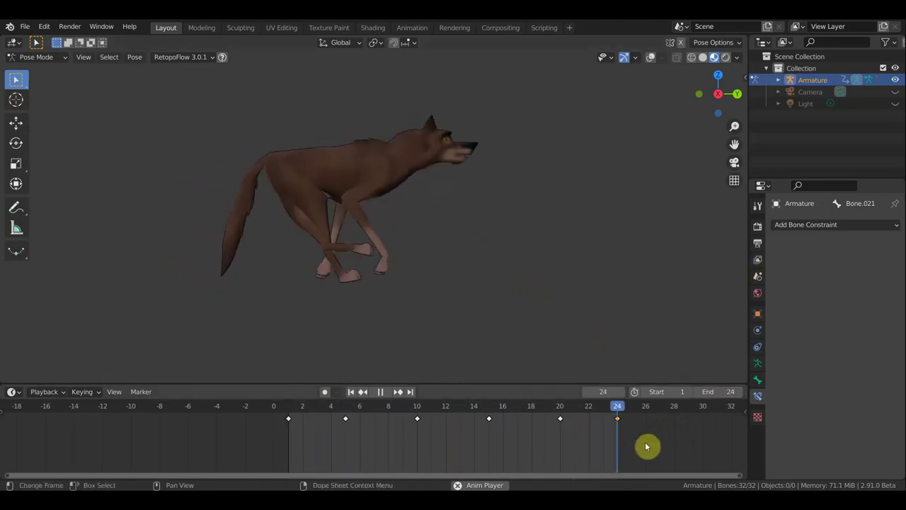
click(380, 394)
Scale all run keys from frame 1 into frames 1–14, set End to 14, and play.
drag(637, 441, 272, 413)
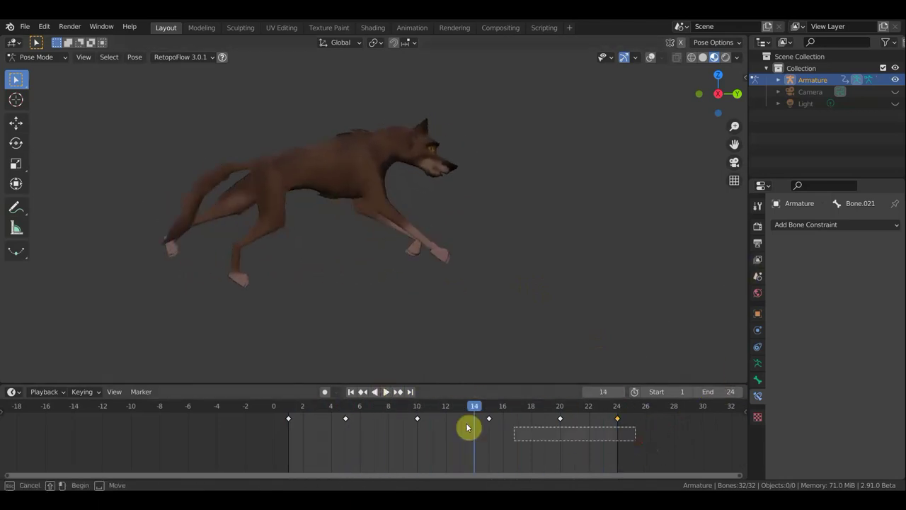
click(290, 408)
key(s)
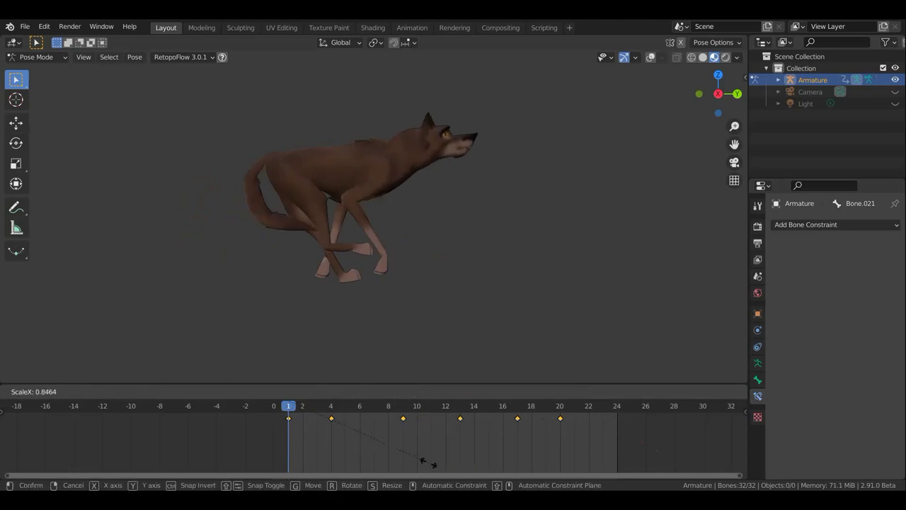
click(380, 455)
text(14)
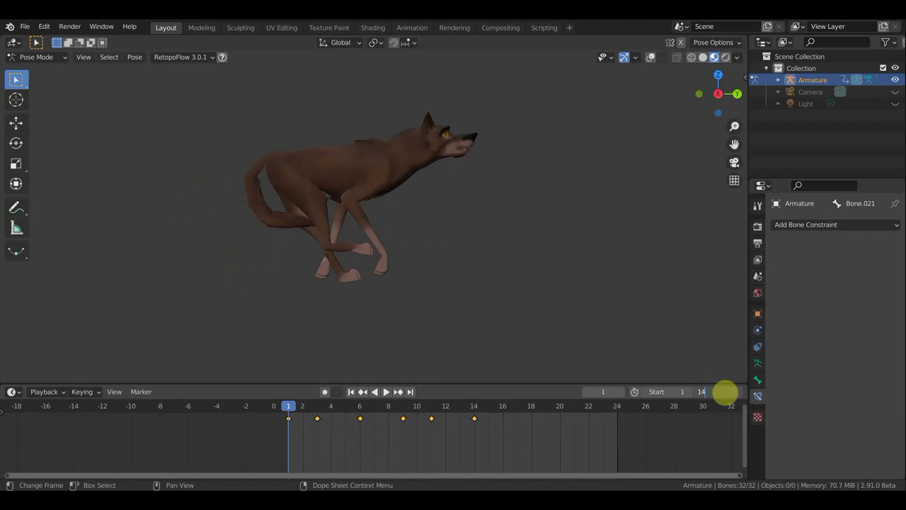
key(Return)
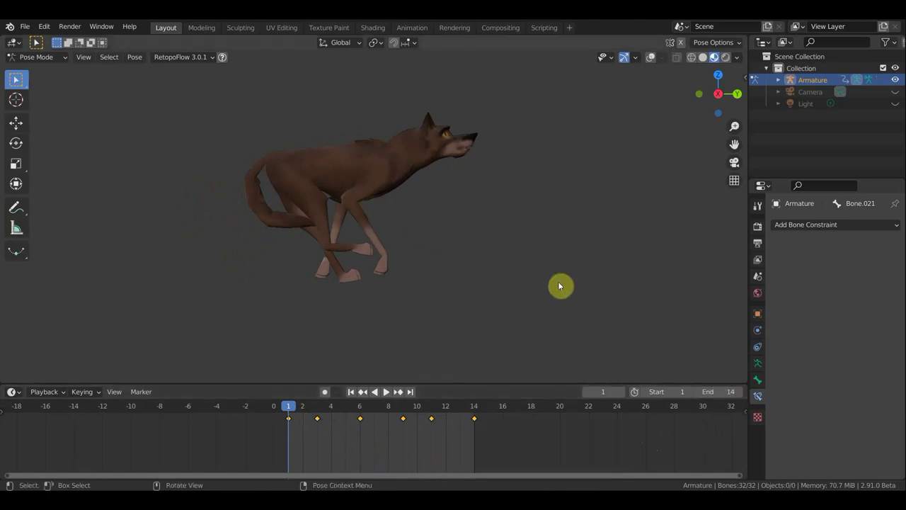
key(space)
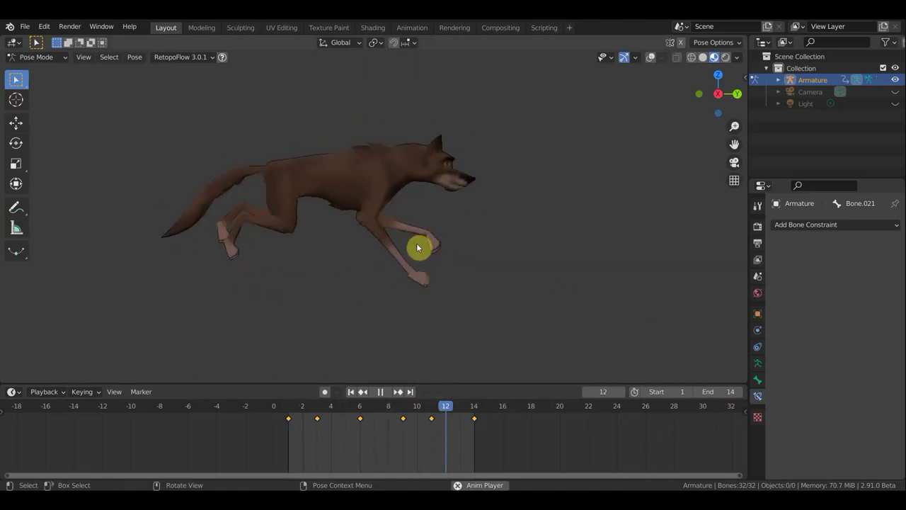
Delete the keyframes at frames 11 and 14.
click(381, 393)
drag(476, 409, 405, 415)
drag(500, 430, 426, 417)
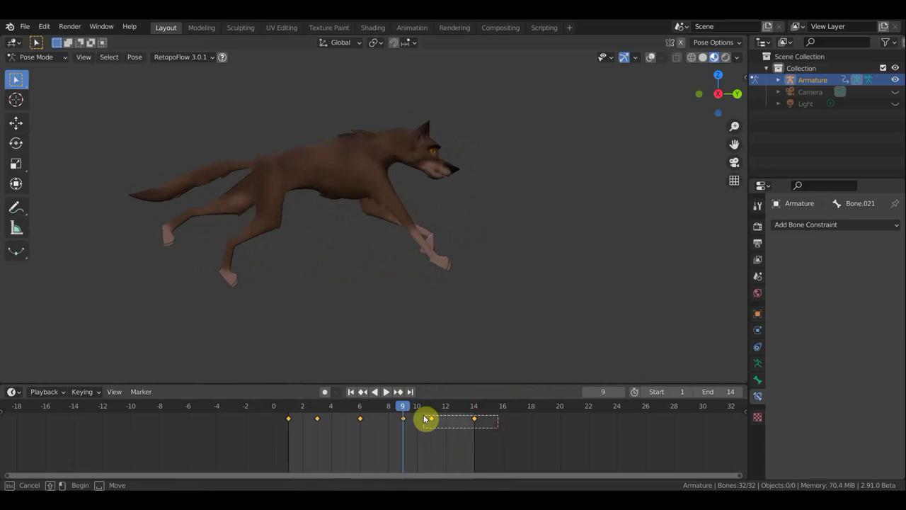
key(x)
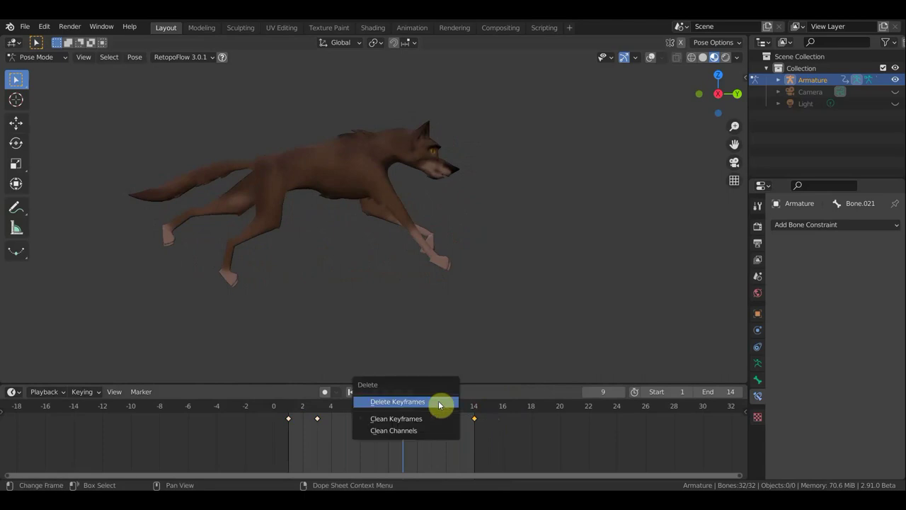
click(439, 402)
Duplicate the frame-1 key and move the copy to frame 11.
click(290, 423)
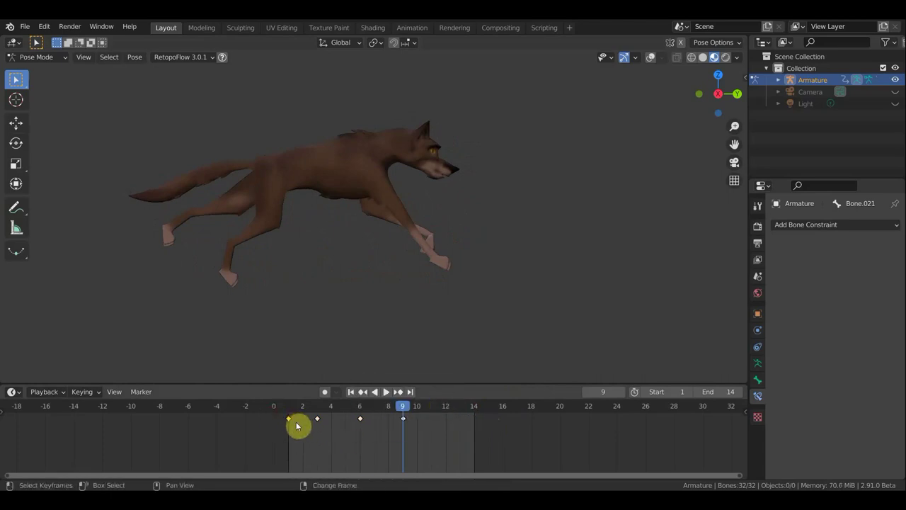
key(shift+d)
click(477, 423)
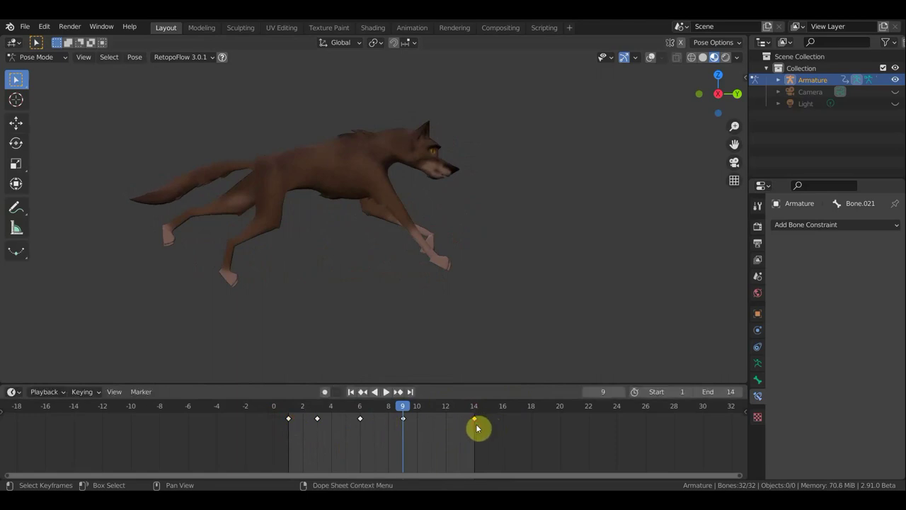
key(space)
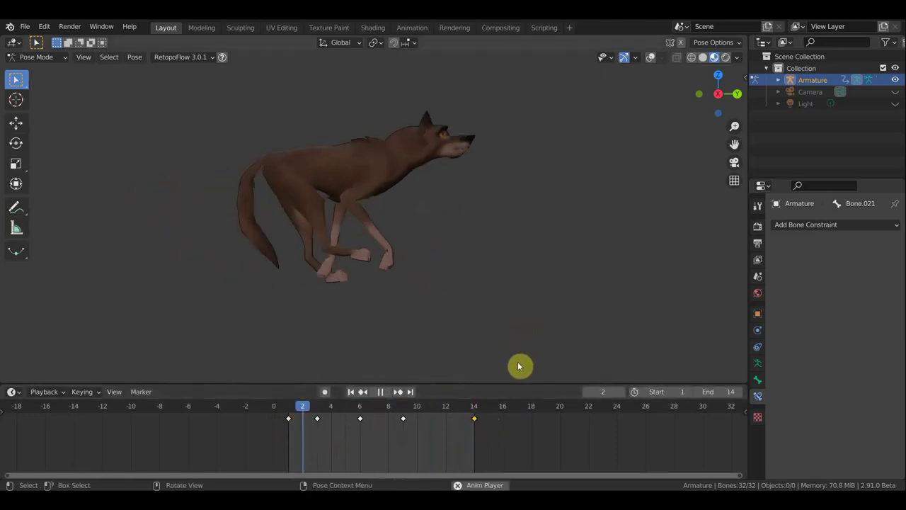
key(g)
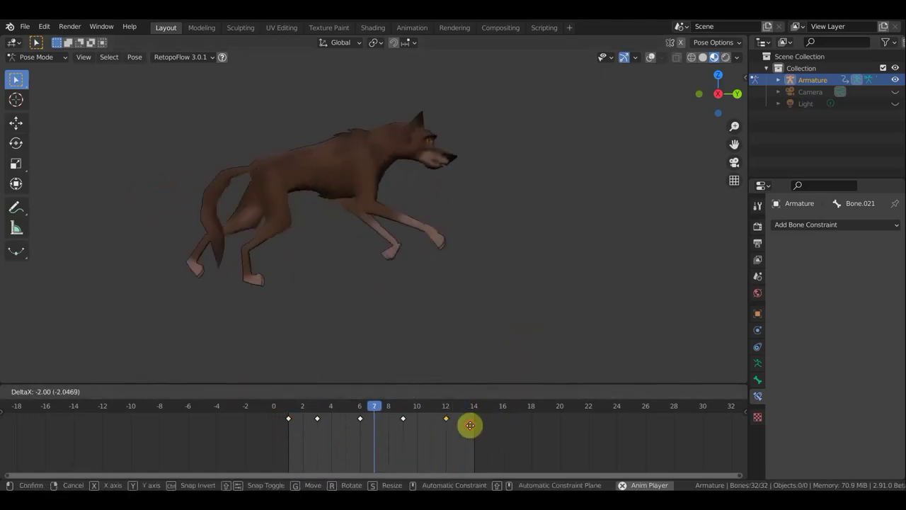
click(477, 427)
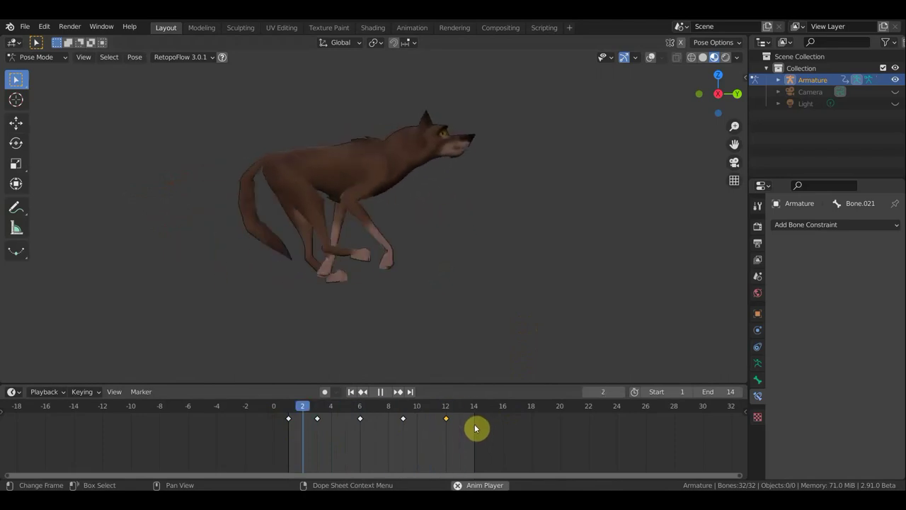
key(g)
click(456, 424)
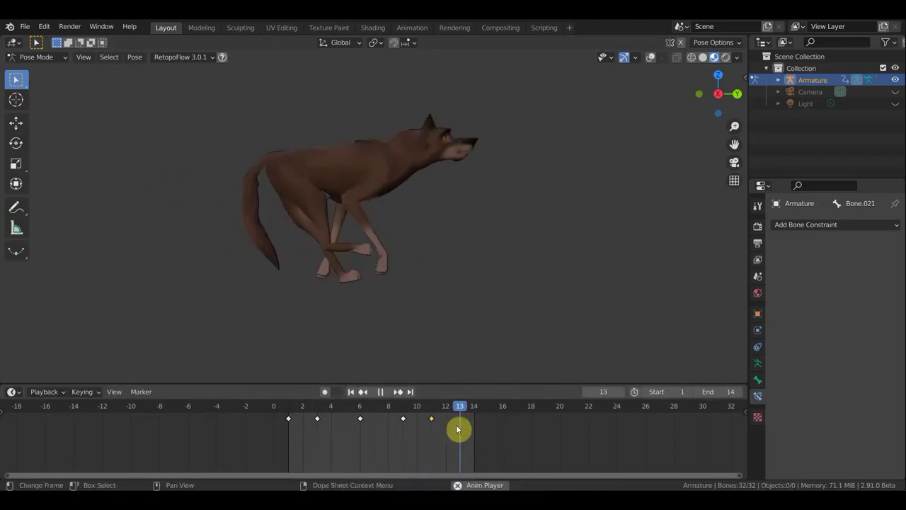
click(383, 393)
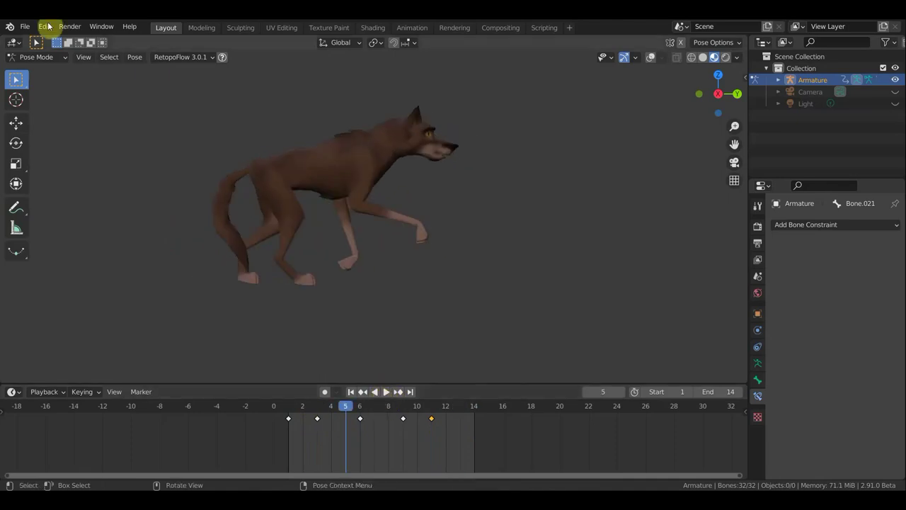
Open the first recent file without saving changes and play its animation.
click(26, 30)
mouse_move(53, 64)
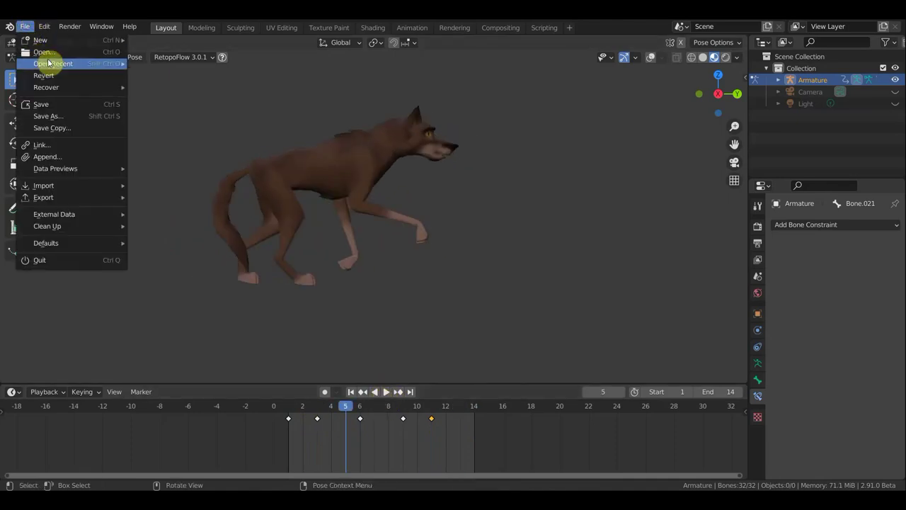
click(190, 65)
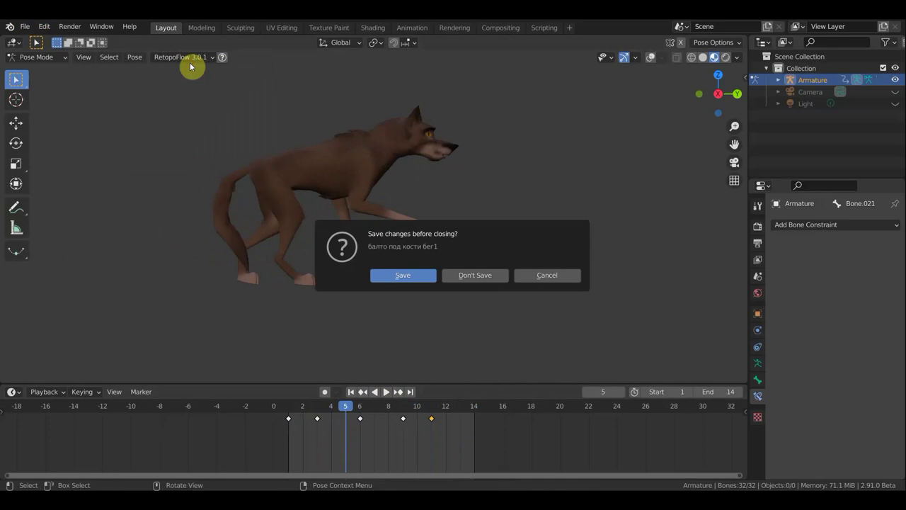
click(479, 277)
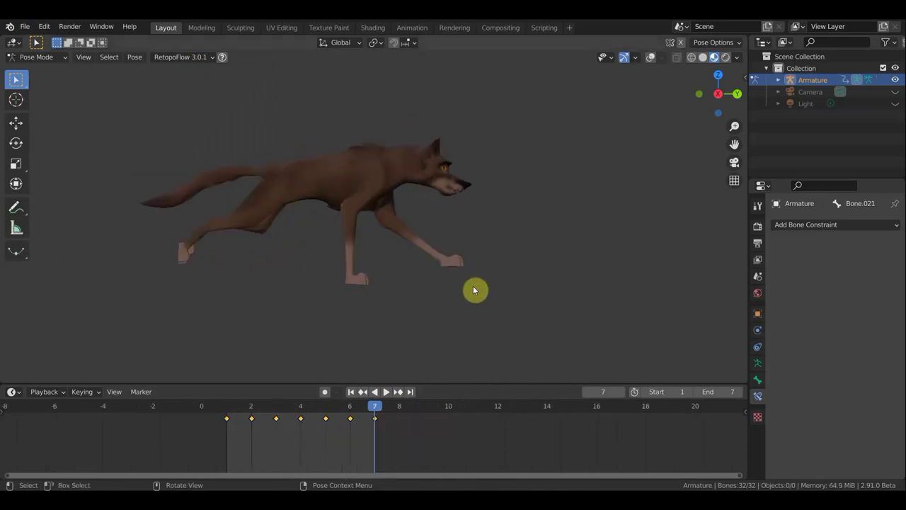
key(space)
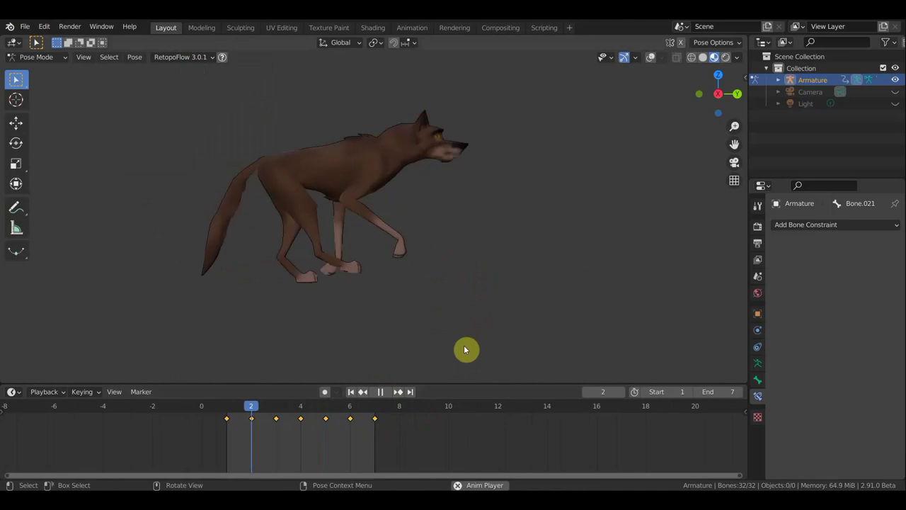
key(space)
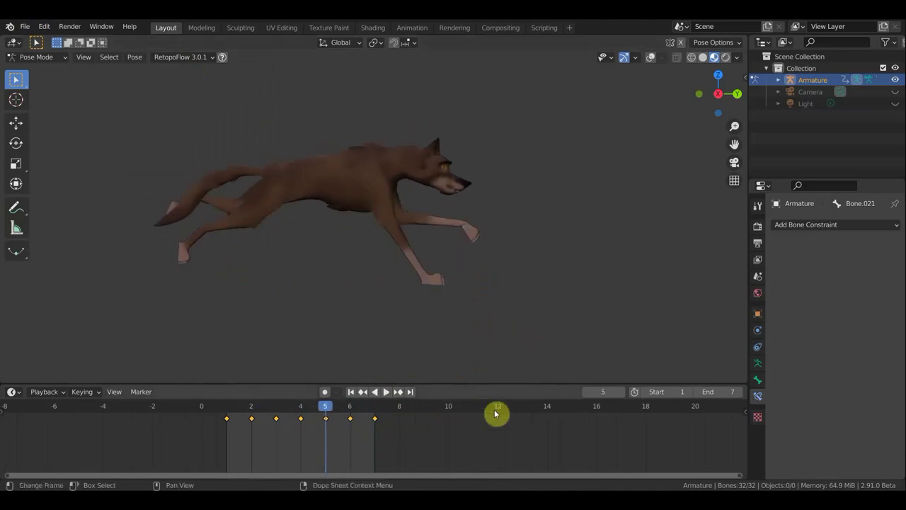
Stretch all keys from frame 1 to span frames 1–14 and set End to 14.
drag(396, 450, 205, 418)
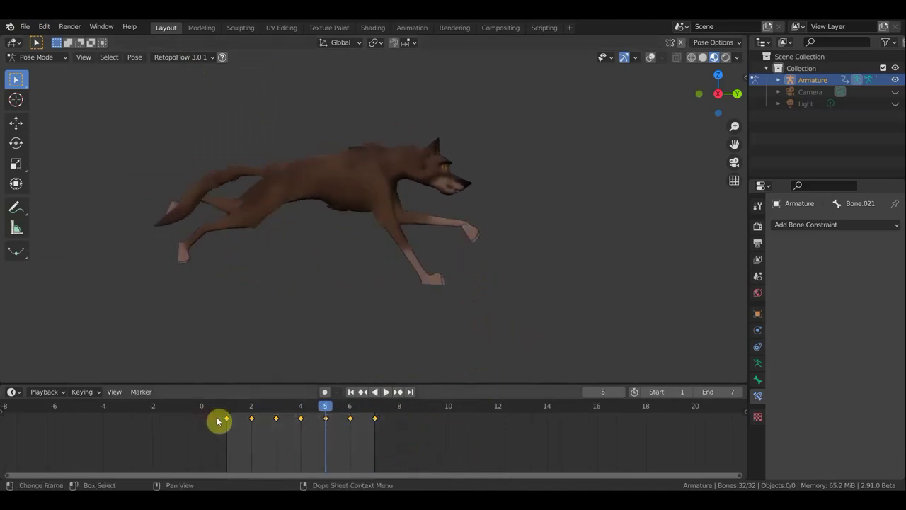
click(234, 408)
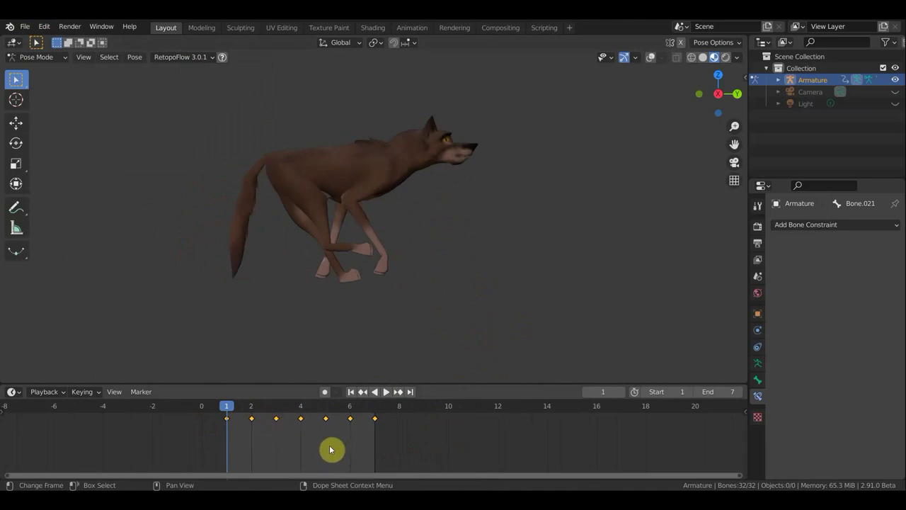
key(s)
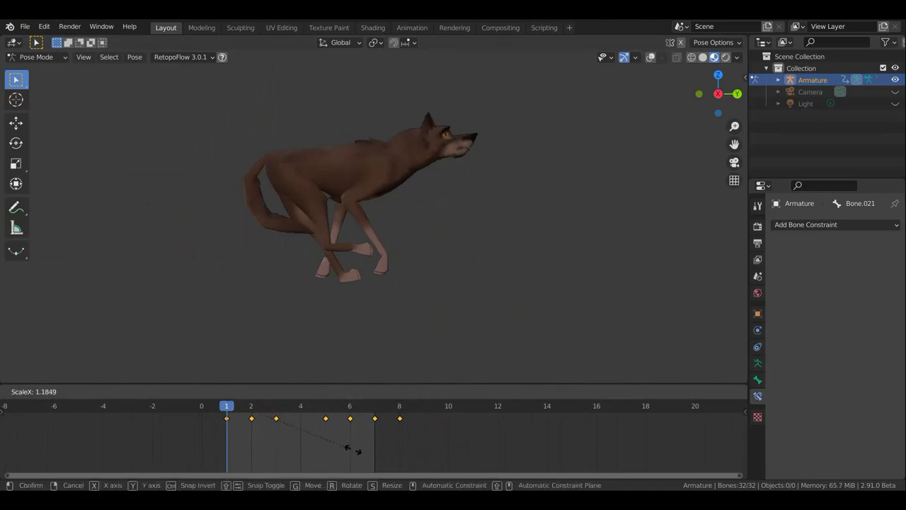
click(449, 453)
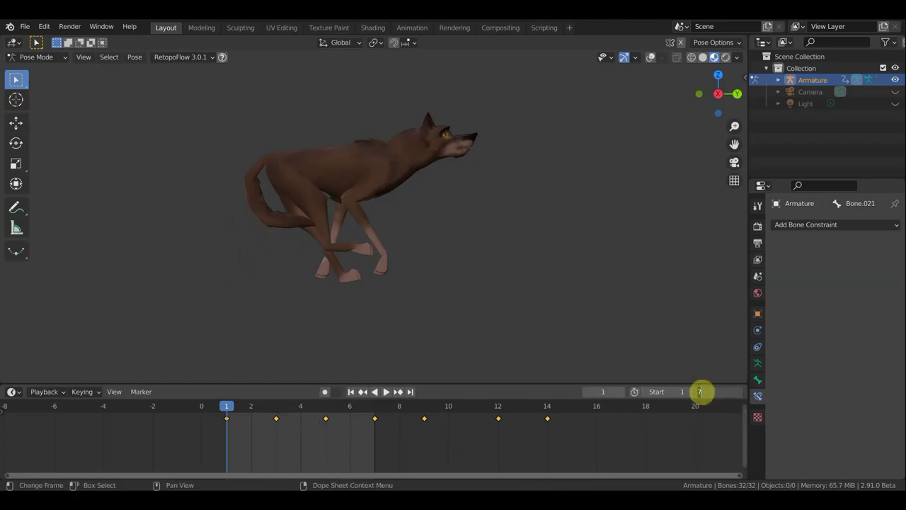
text(14)
key(Return)
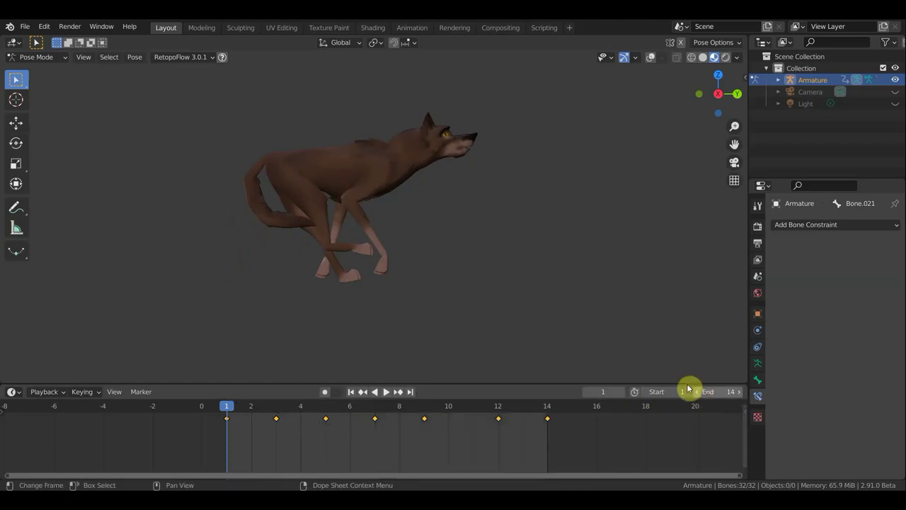
Play the stretched run and scrub to frame 13 to check the pose.
key(space)
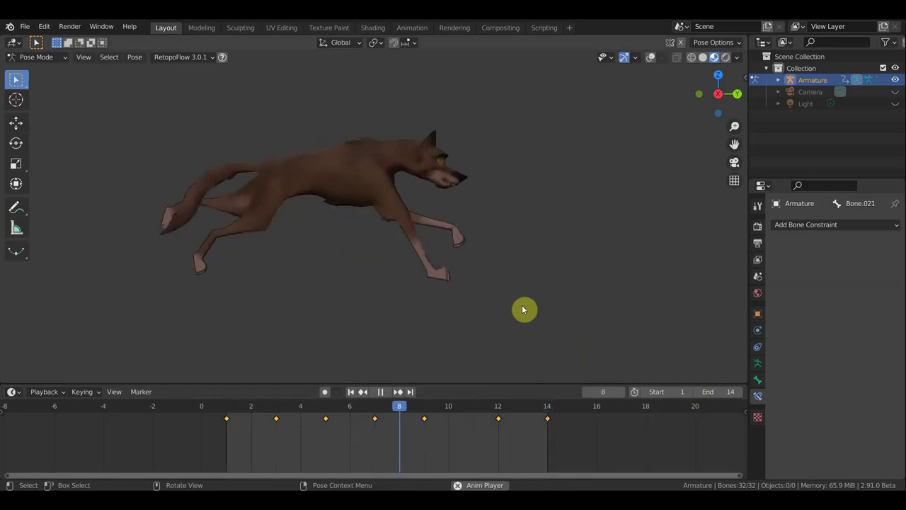
key(space)
drag(326, 407, 233, 411)
key(space)
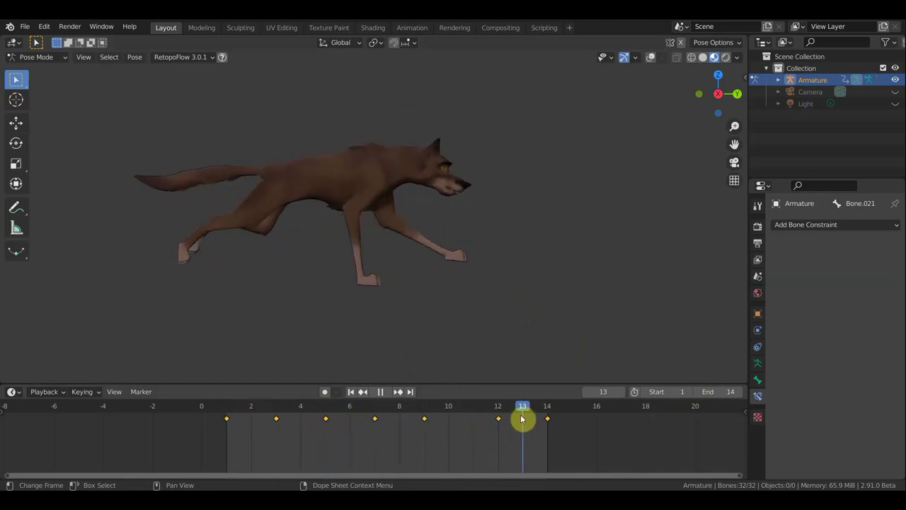
mouse_move(536, 421)
mouse_down()
mouse_move(516, 421)
mouse_move(546, 431)
mouse_move(505, 425)
mouse_up()
Replace the frame-14 key with a duplicate of the frame-1 pose and play the loop.
key(b)
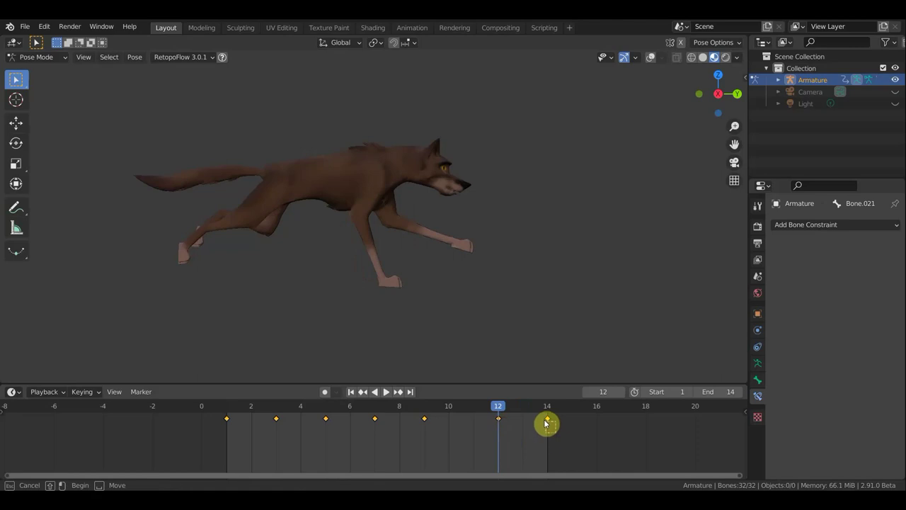
key(x)
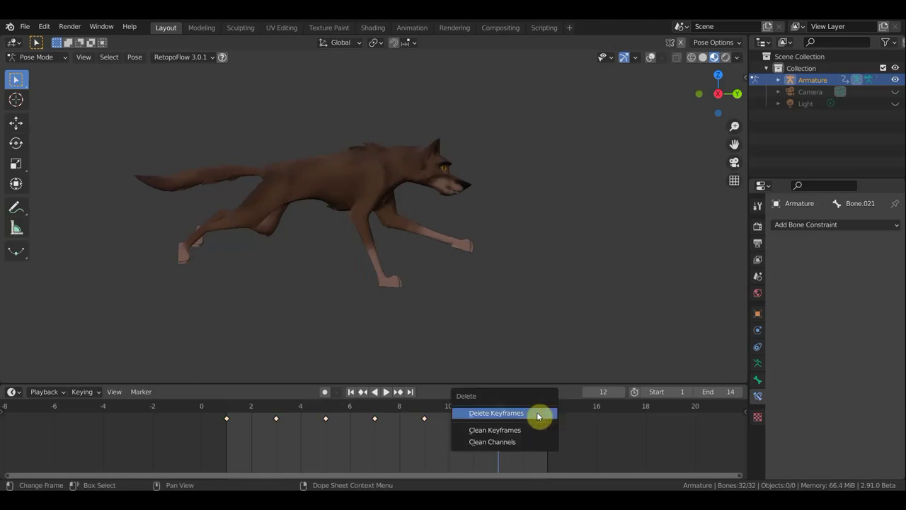
click(538, 415)
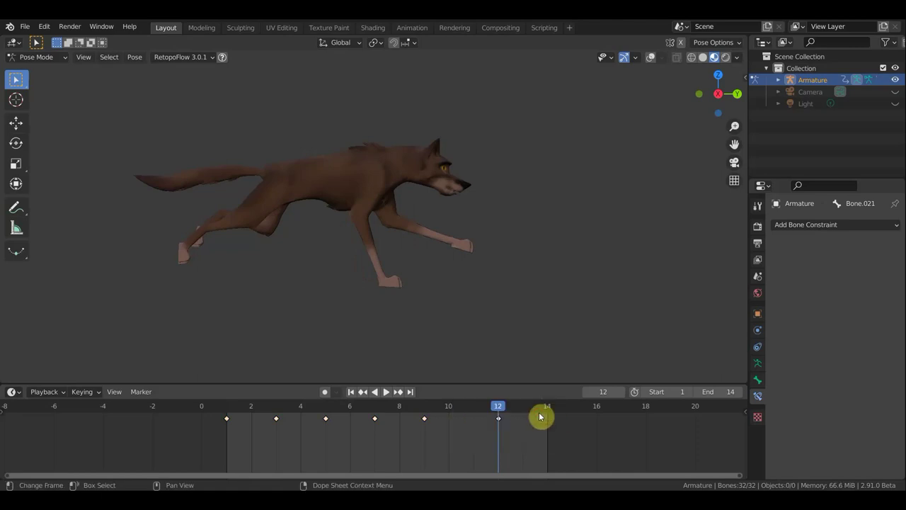
drag(221, 420, 227, 426)
key(shift+d)
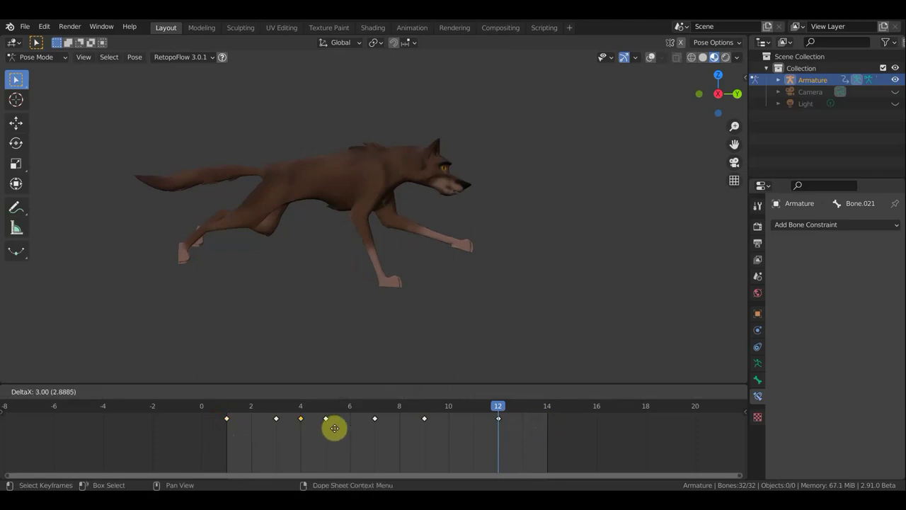
click(559, 441)
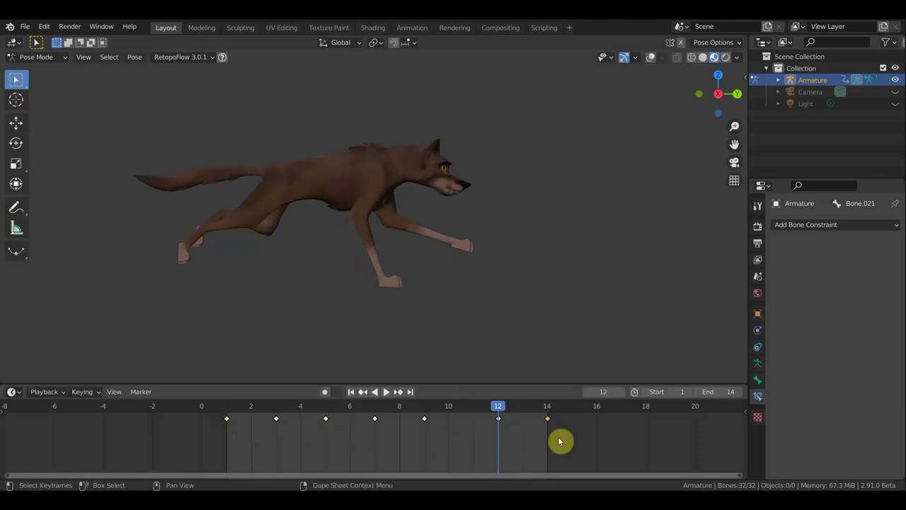
key(space)
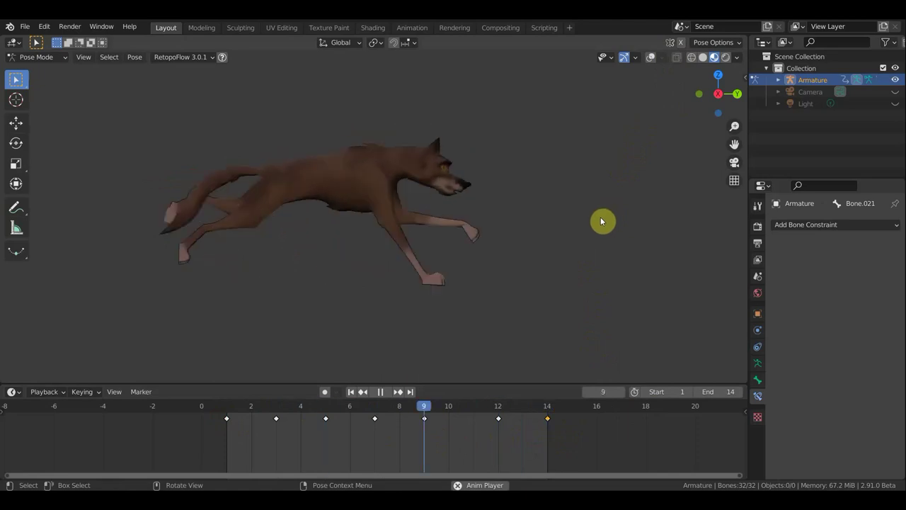
key(Escape)
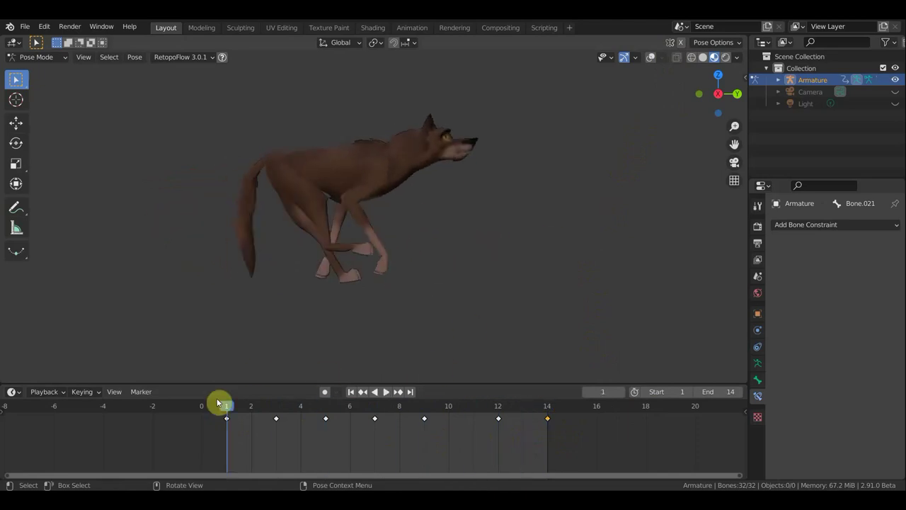
key(space)
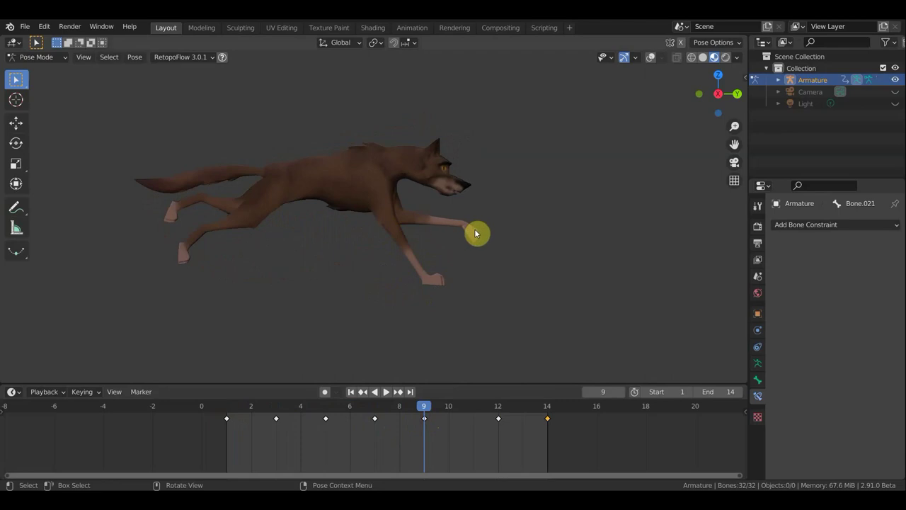
key(space)
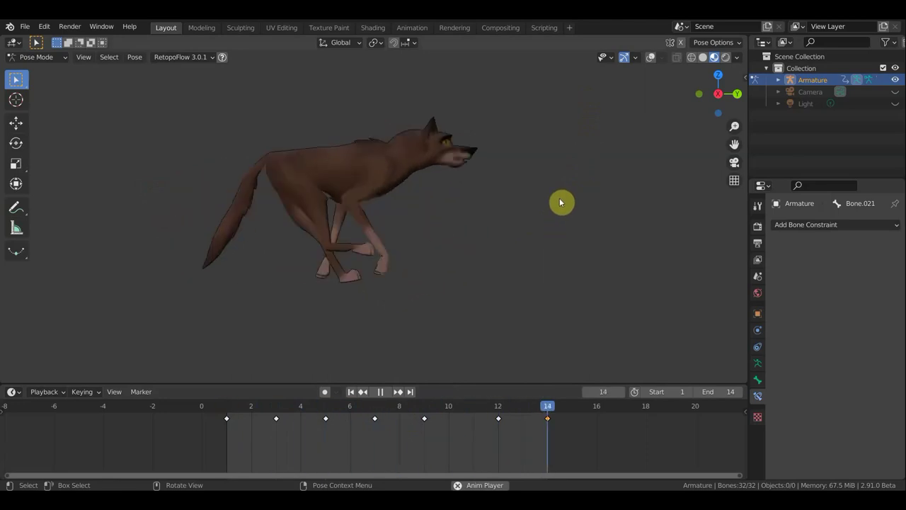
key(space)
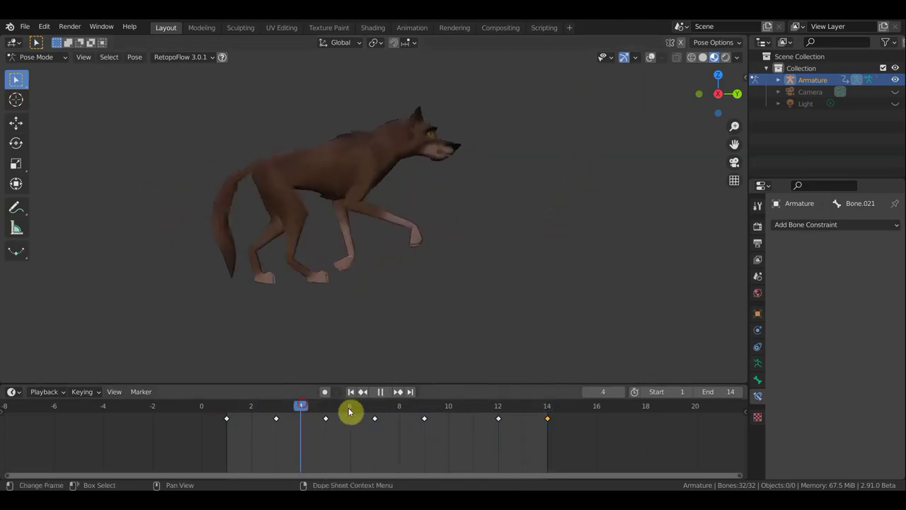
Scrub and play through frames 4–10 to review poses, then select the frame-9 key.
drag(349, 410, 330, 415)
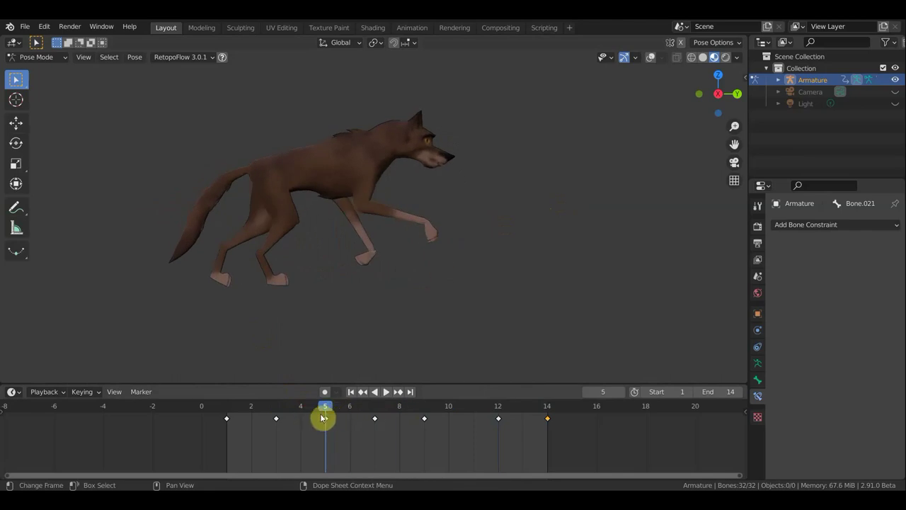
click(448, 411)
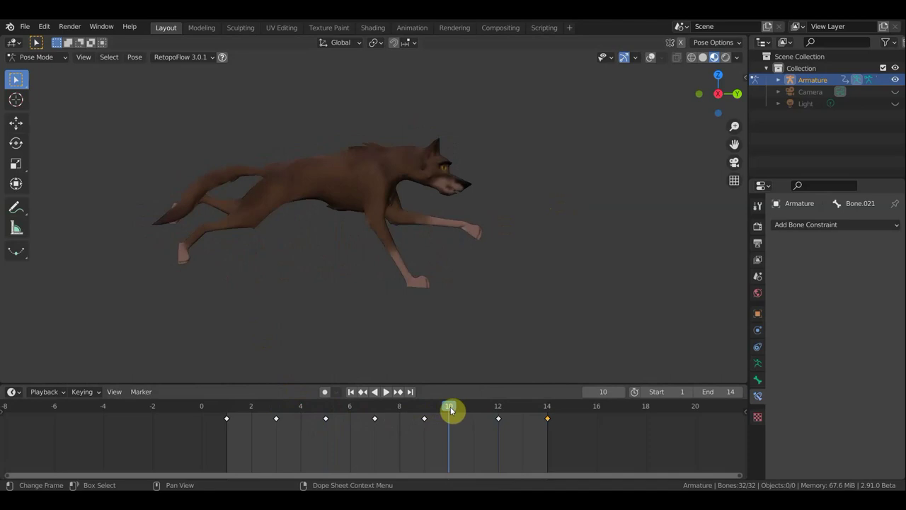
key(space)
click(407, 409)
drag(381, 411, 295, 419)
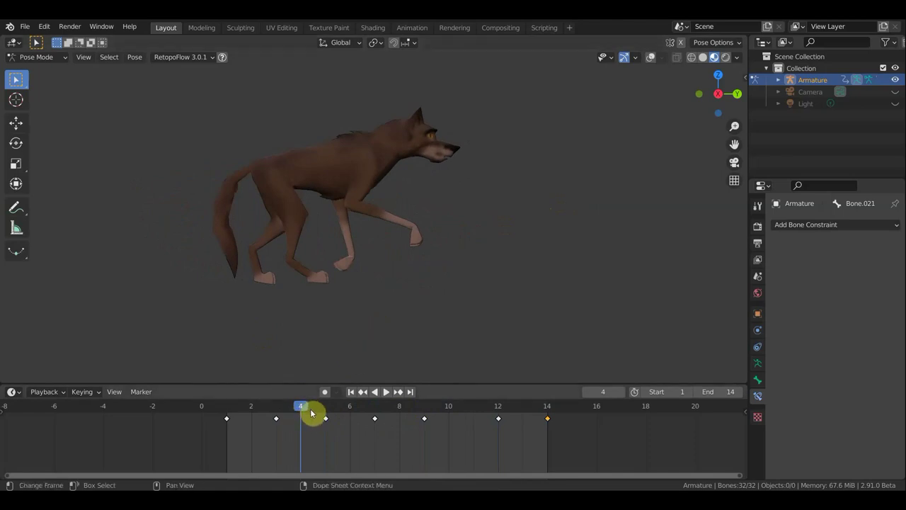
mouse_move(302, 411)
mouse_down()
mouse_move(315, 412)
mouse_move(234, 411)
mouse_move(320, 417)
mouse_up()
key(space)
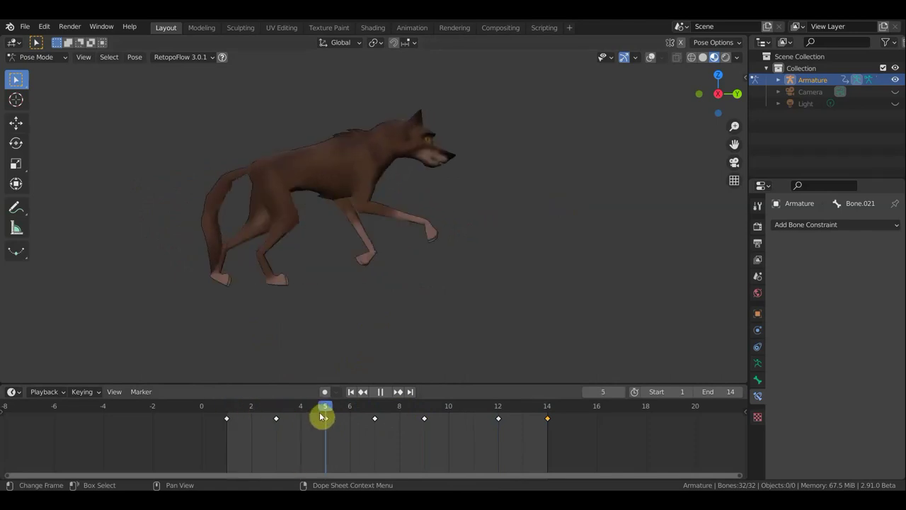
drag(322, 417, 361, 421)
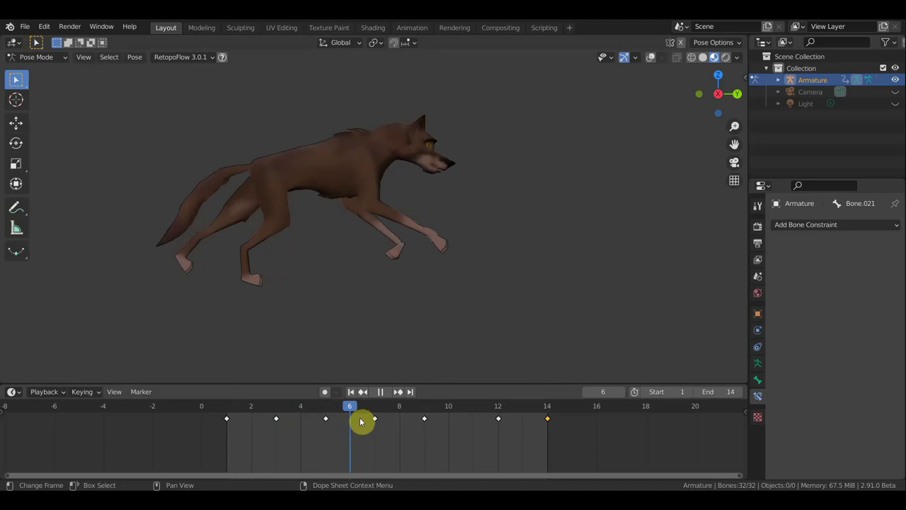
drag(361, 421, 419, 431)
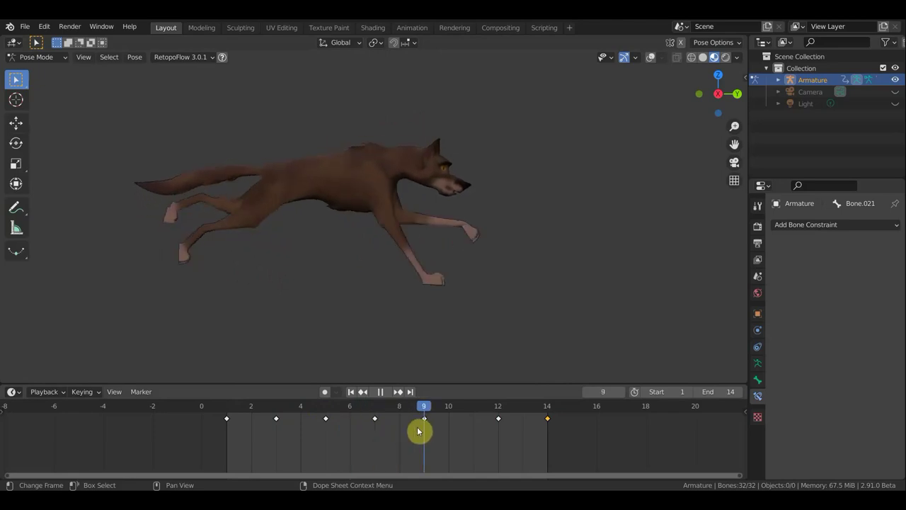
click(421, 419)
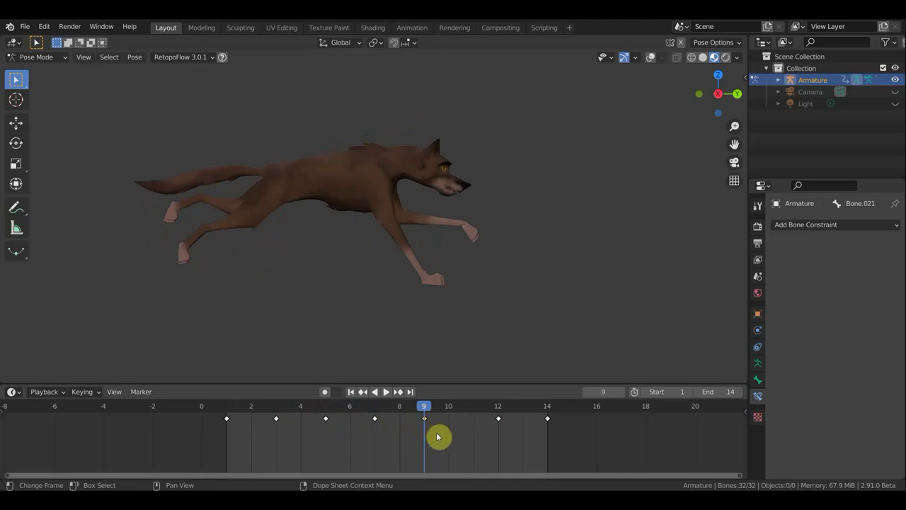
Shift the frame-9 key to frame 10, undoing a trial move back to 9.
key(g)
click(457, 429)
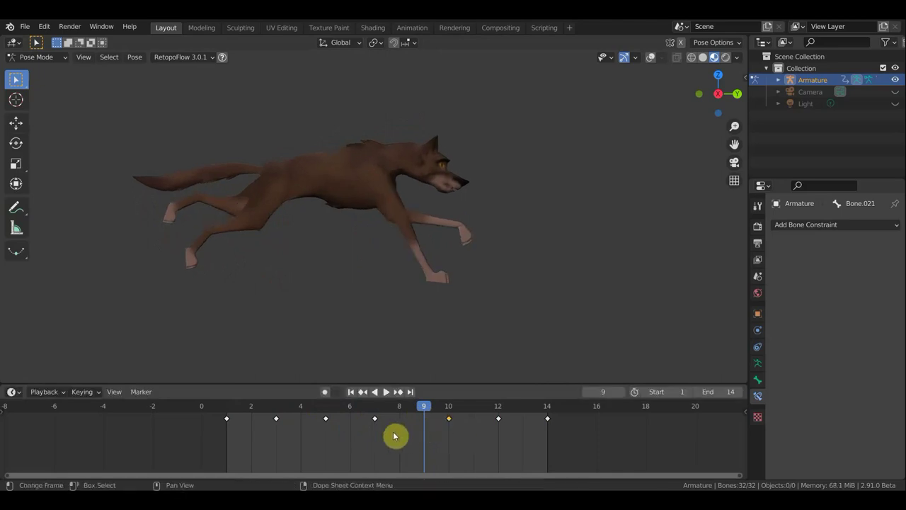
click(326, 416)
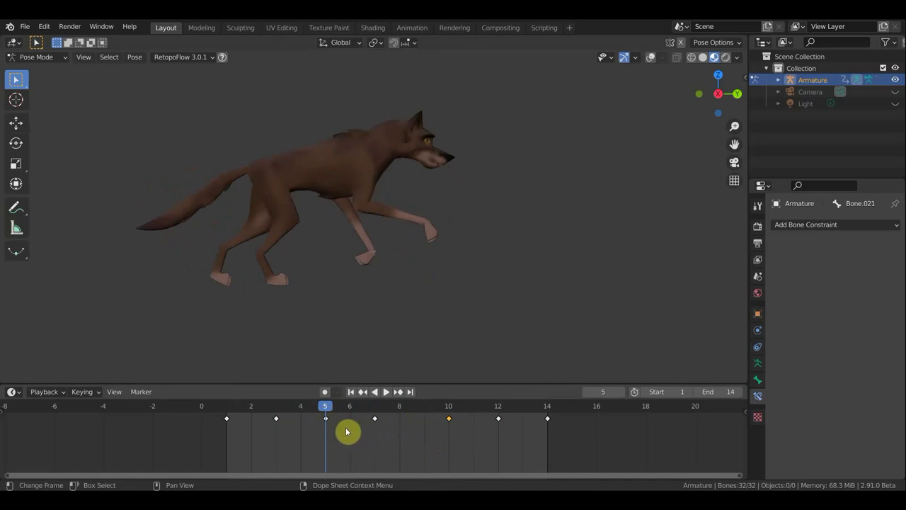
key(g)
click(335, 434)
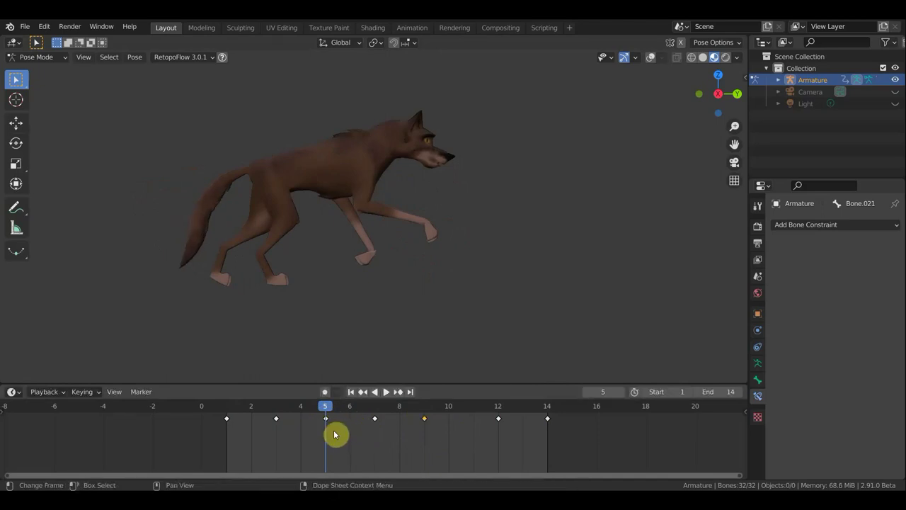
key(ctrl+z)
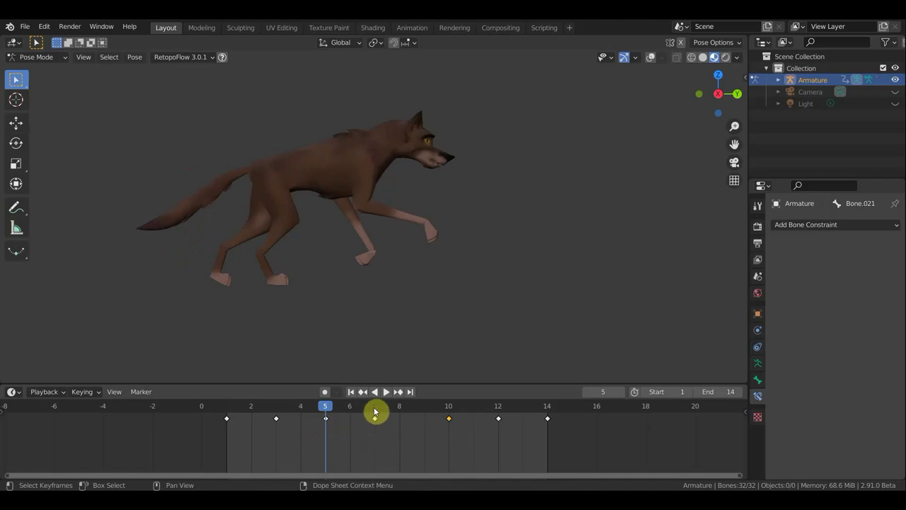
Check the wolf's poses at frames 7, 10, 12, 14, 5 and 3.
click(375, 407)
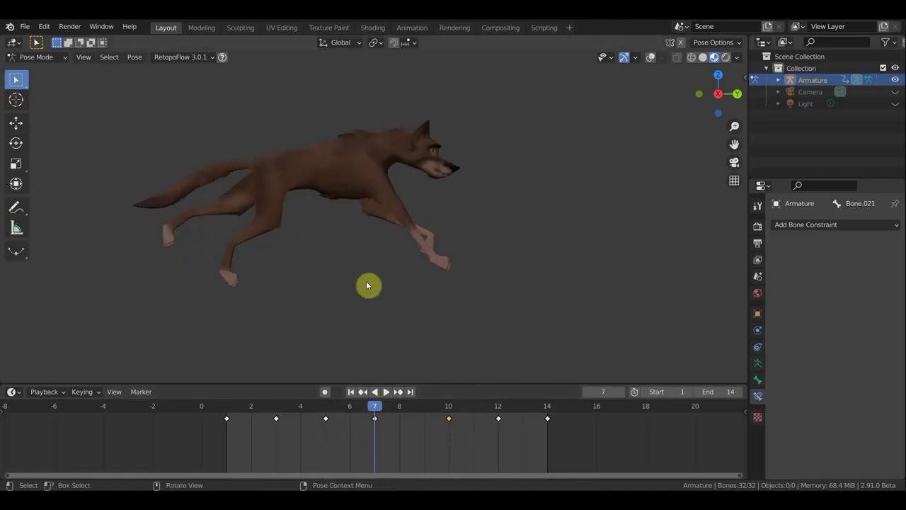
click(449, 409)
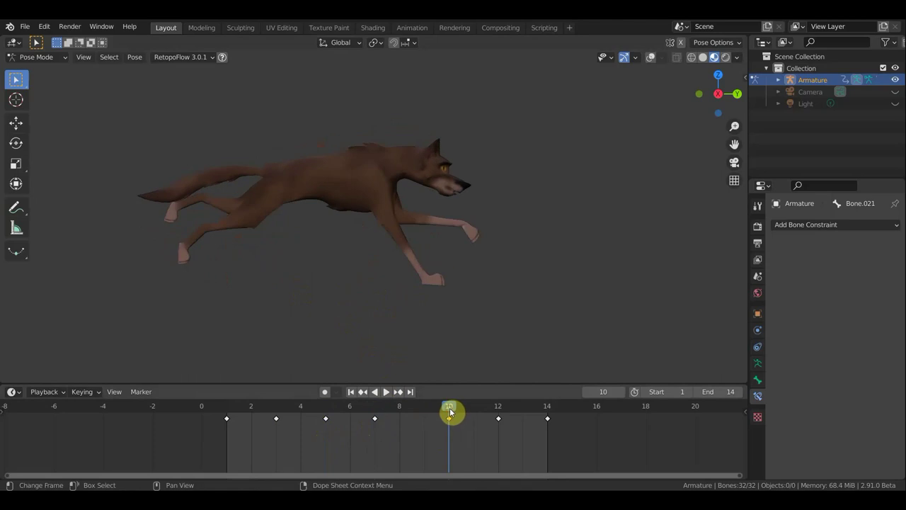
click(499, 409)
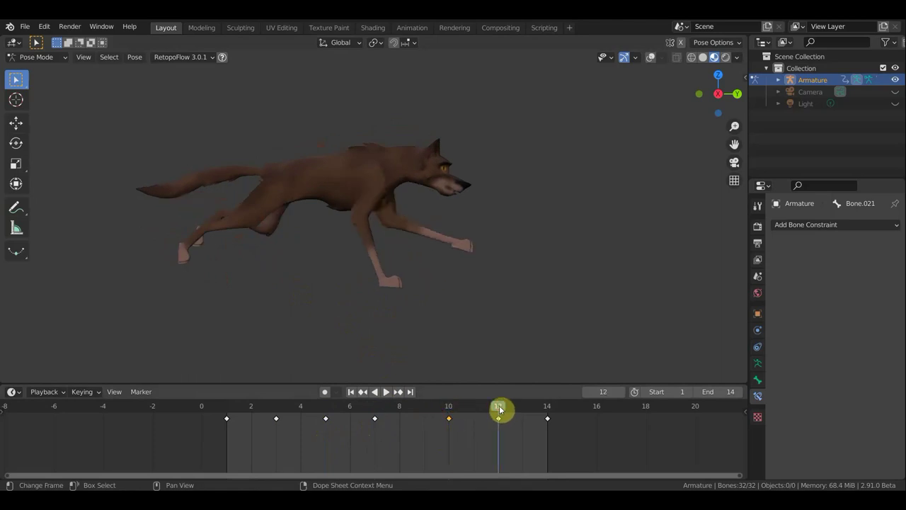
click(547, 409)
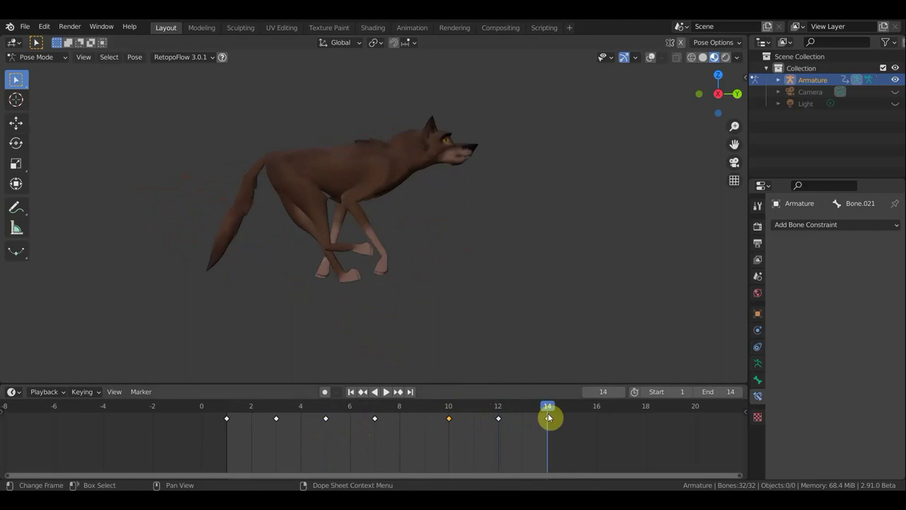
click(328, 415)
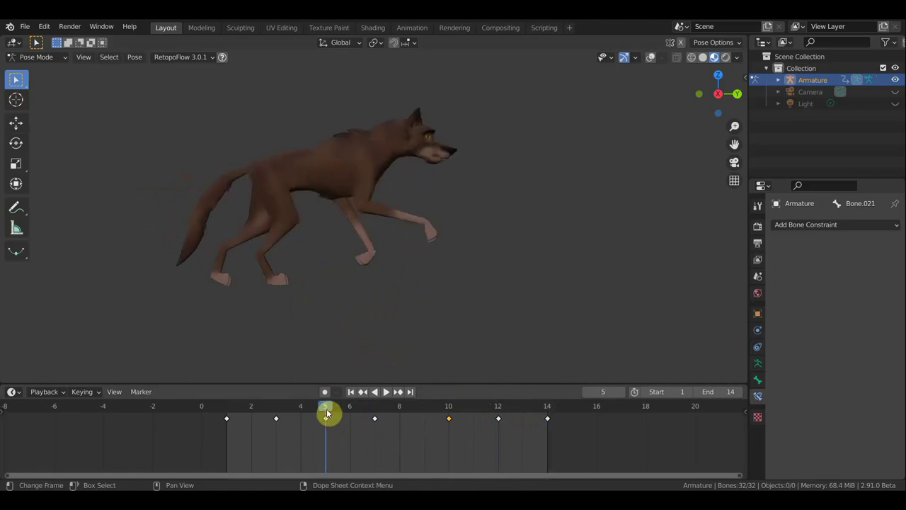
click(375, 414)
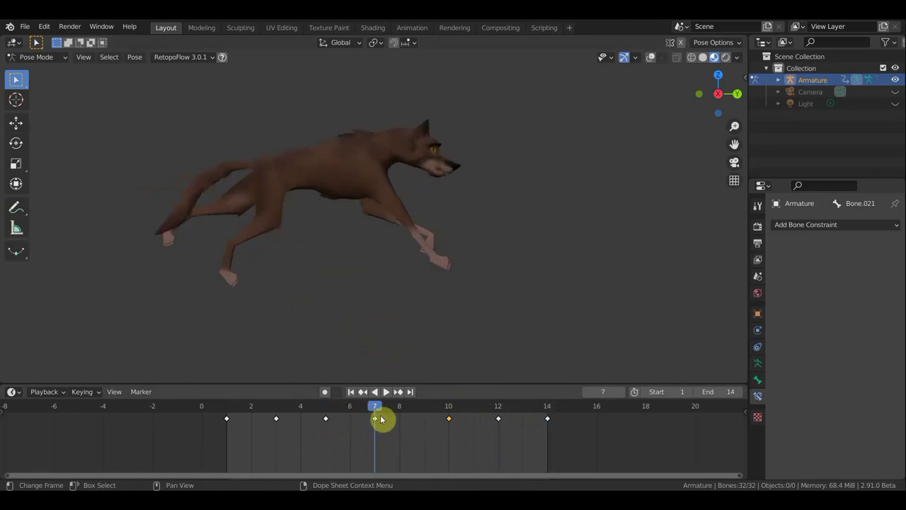
click(276, 413)
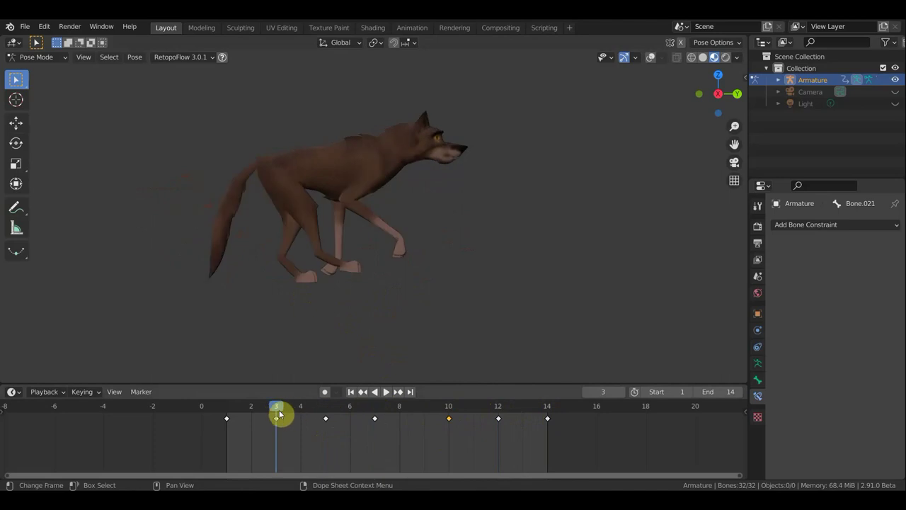
click(328, 413)
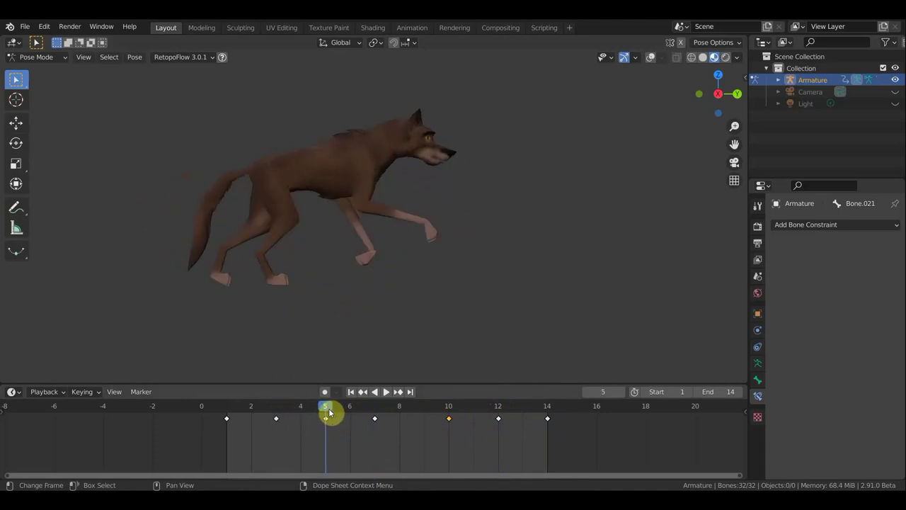
Move the frame-7 key to frame 8, playing the cycle to review timing.
drag(293, 433, 266, 418)
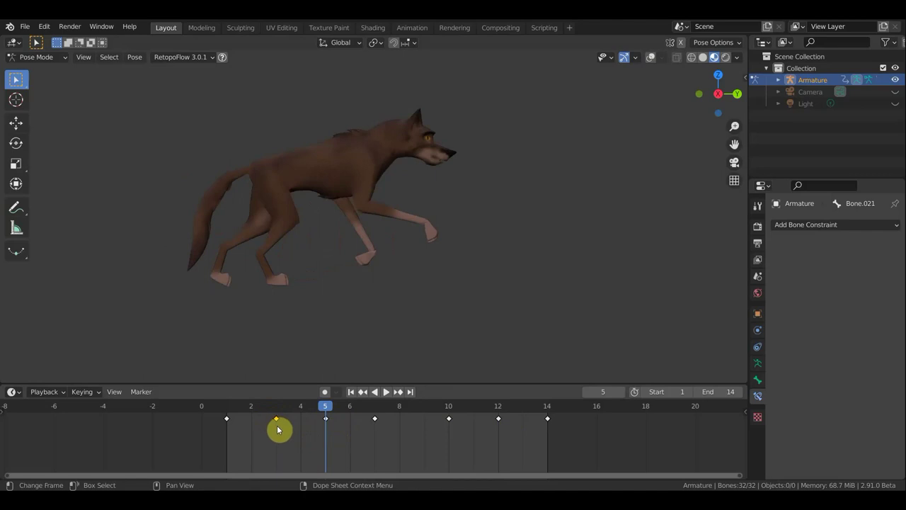
key(space)
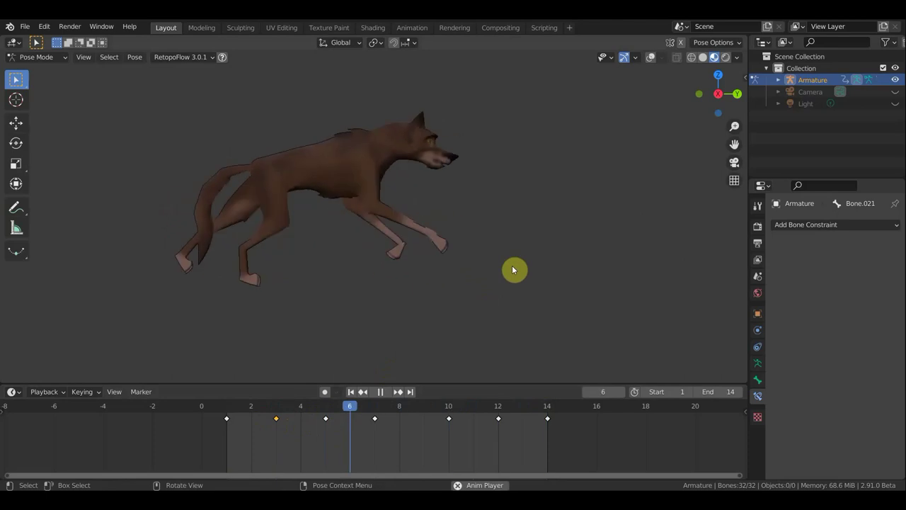
key(space)
mouse_move(384, 429)
mouse_down()
mouse_move(371, 416)
mouse_move(399, 418)
mouse_up()
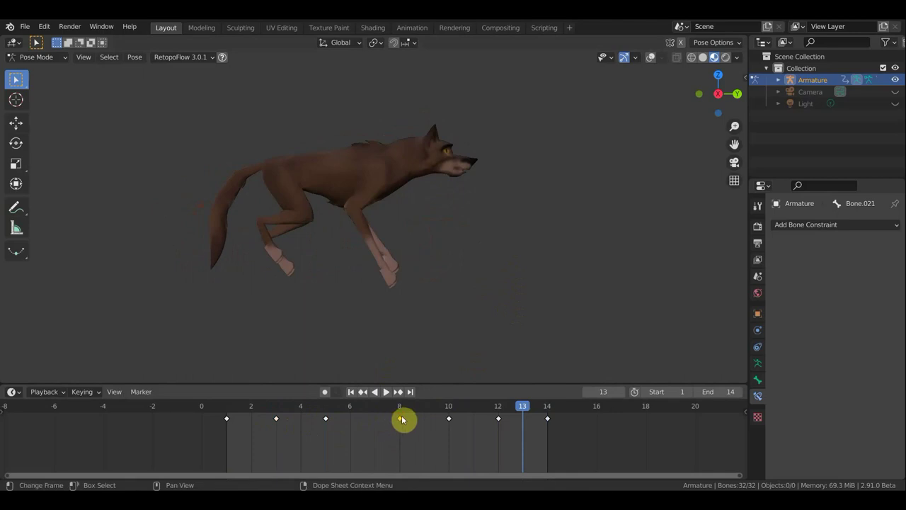
key(space)
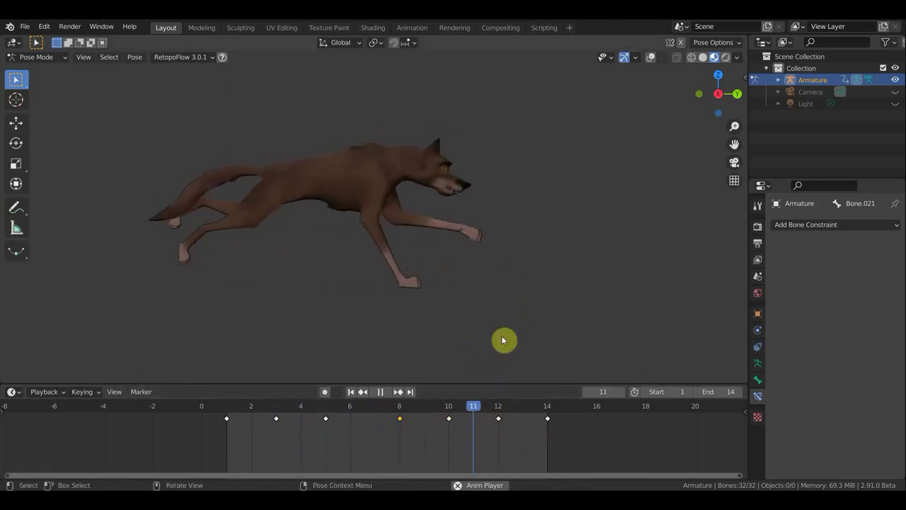
click(380, 391)
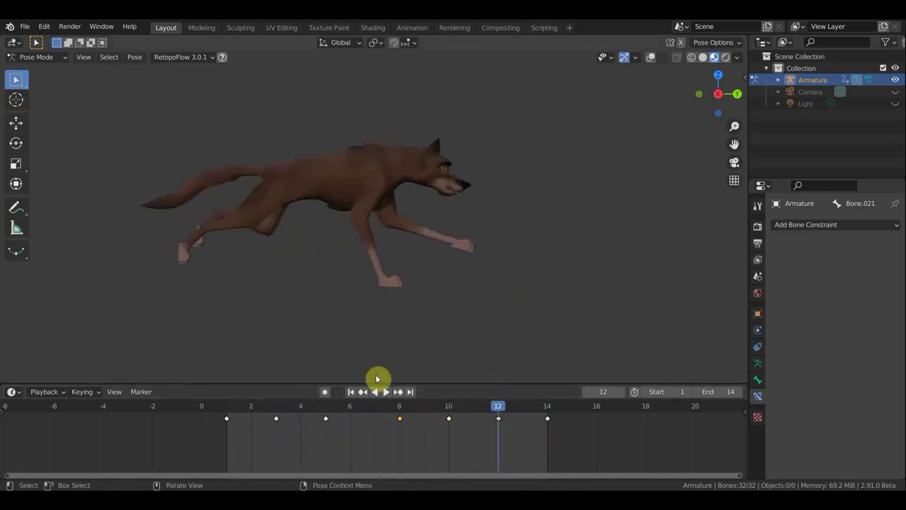
click(326, 406)
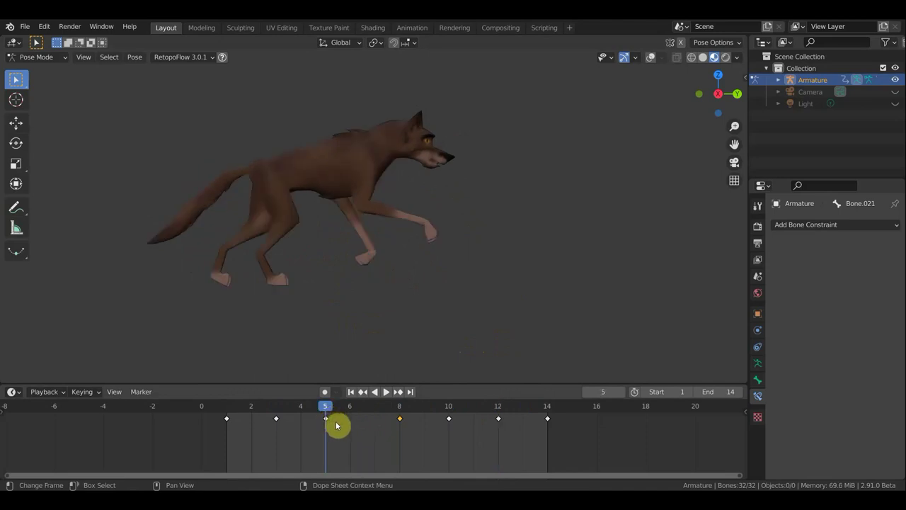
Slide the frame-5 key to frame 6, after an undone trial move, and preview playback.
key(g)
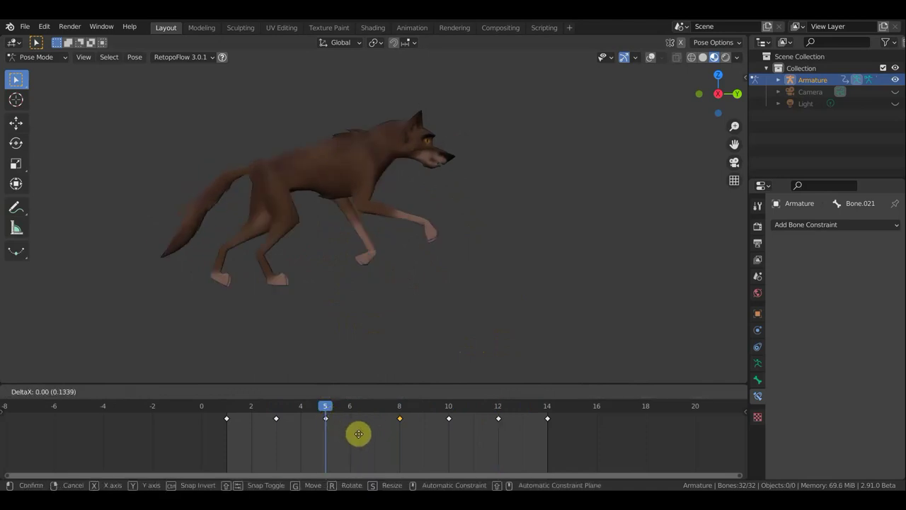
click(367, 438)
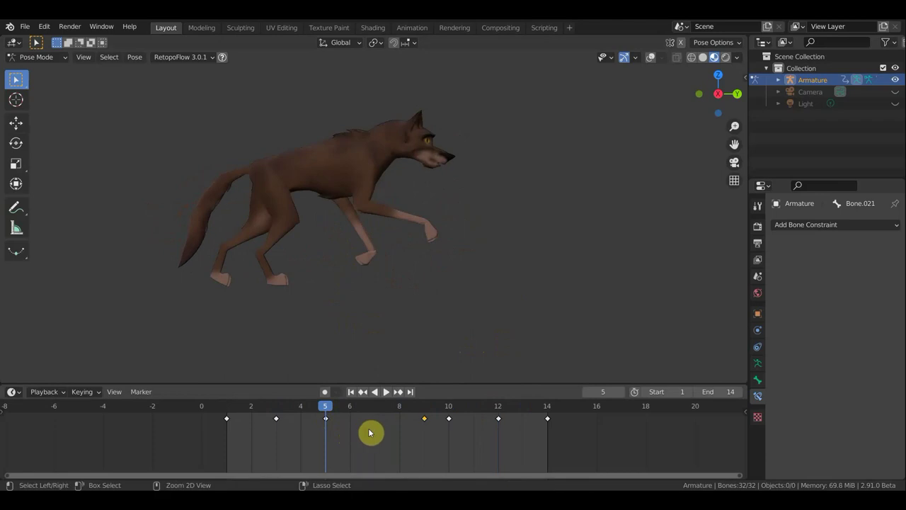
key(ctrl+z)
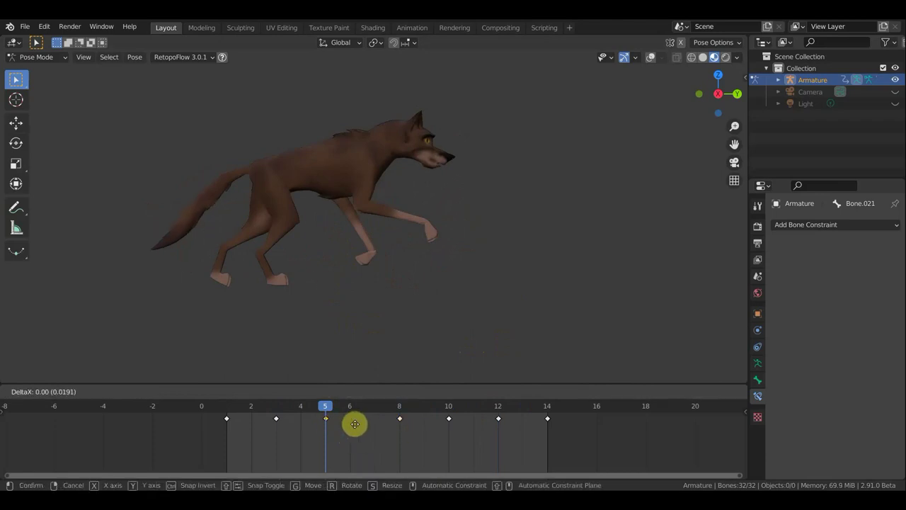
key(g)
click(358, 426)
key(space)
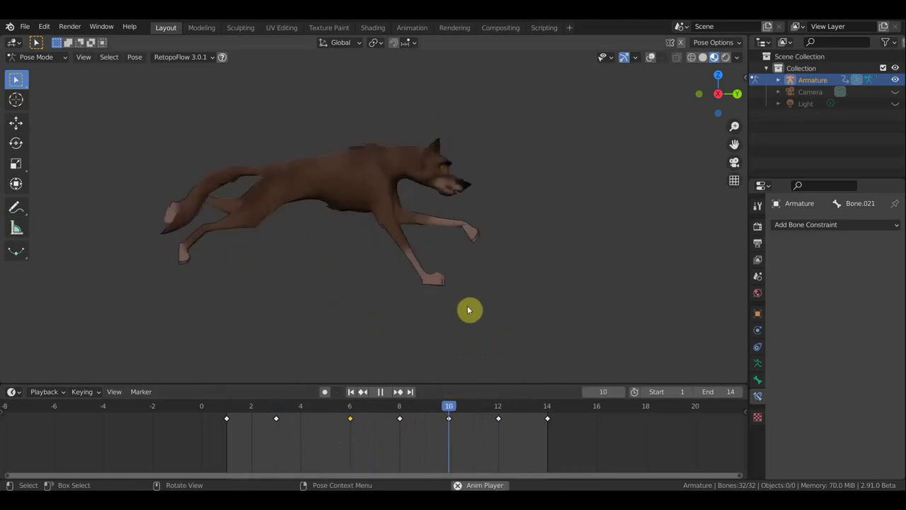
click(377, 392)
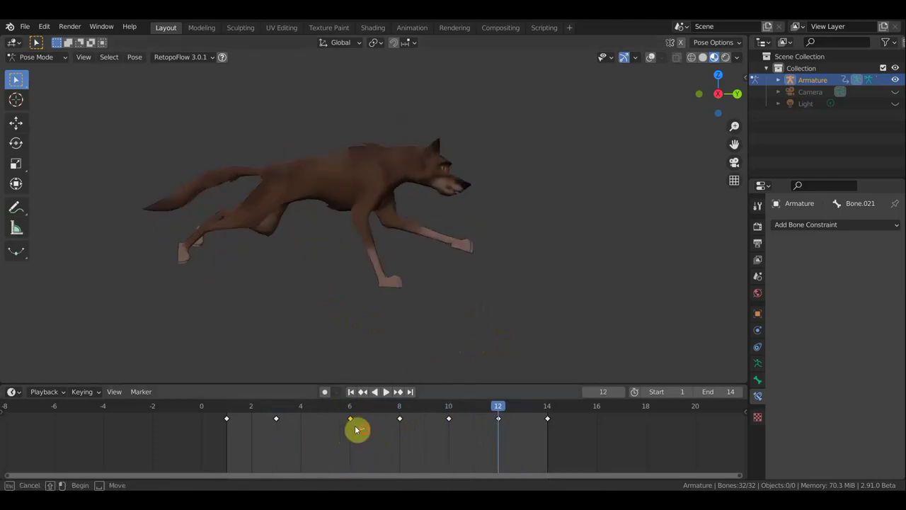
Move that key on from frame 6 to frame 7 and go to frame 3.
click(349, 419)
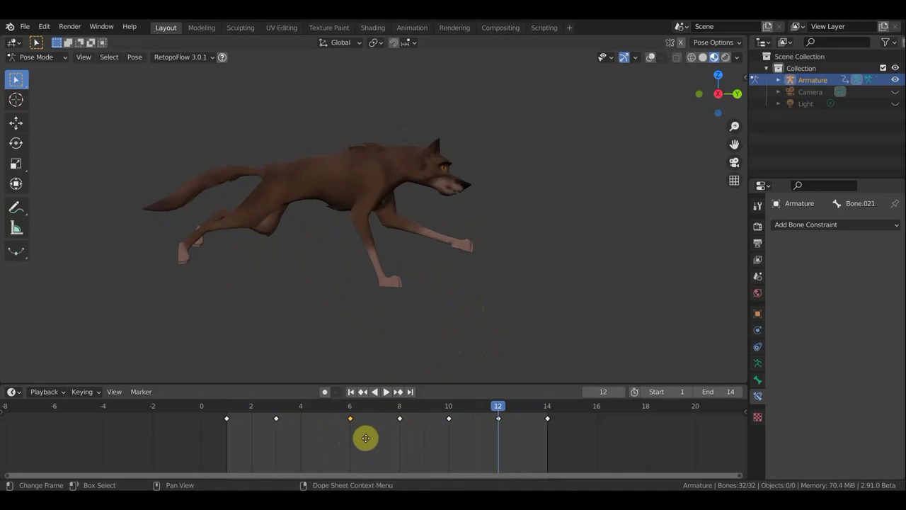
key(g)
click(389, 445)
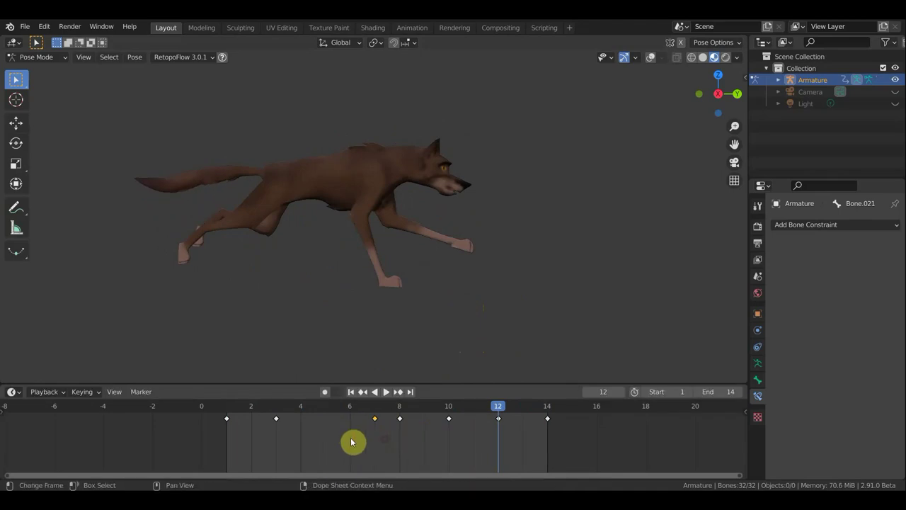
click(276, 416)
Insert a Location & Rotation keyframe for the wolf's pose at frame 5.
click(227, 410)
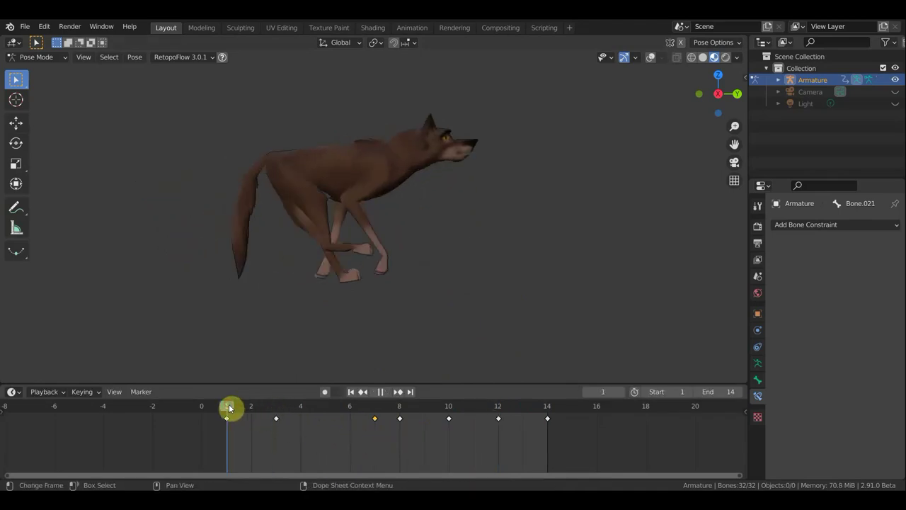
click(277, 411)
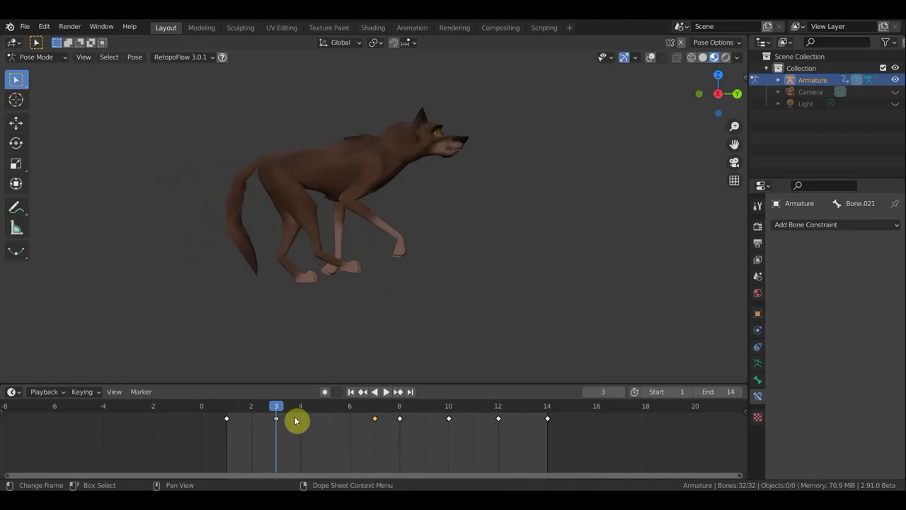
mouse_move(296, 421)
mouse_down()
mouse_move(304, 411)
mouse_move(329, 411)
mouse_up()
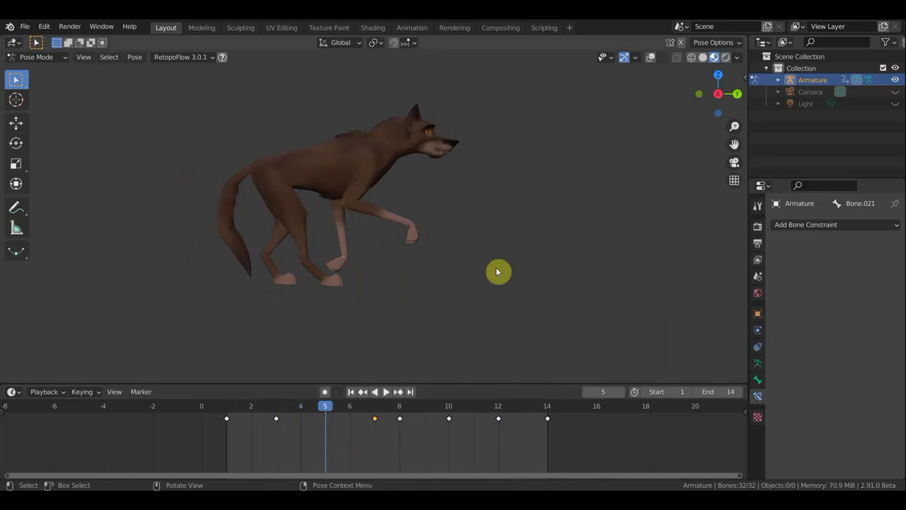
key(i)
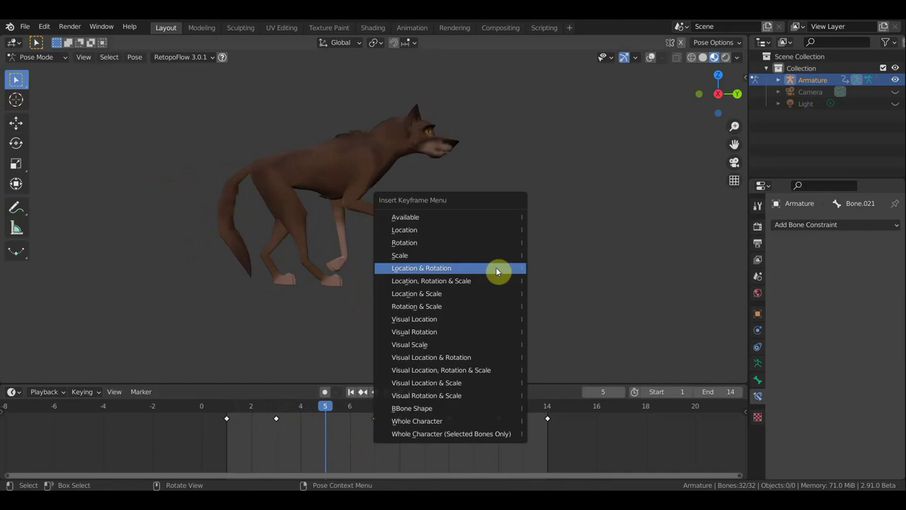
click(497, 271)
Compare the wolf's poses at frames 1, 5, 10, 12 and 14.
click(228, 407)
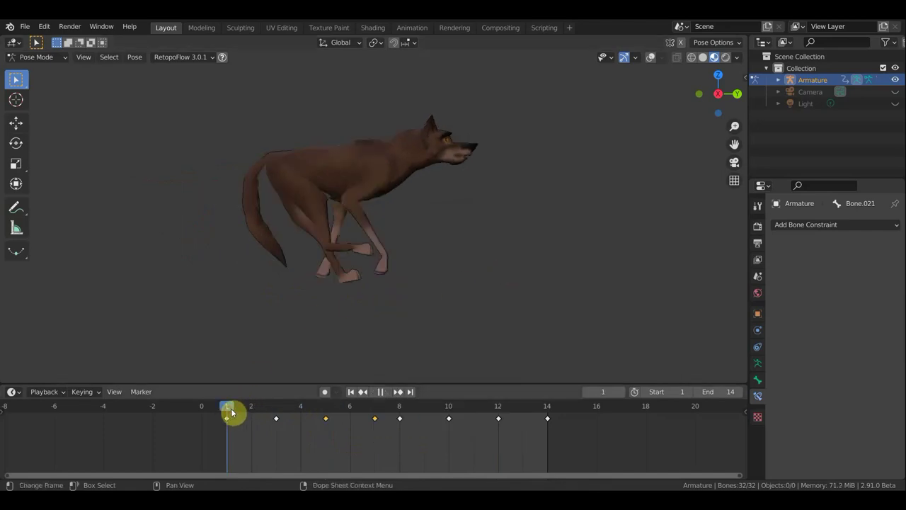
click(325, 410)
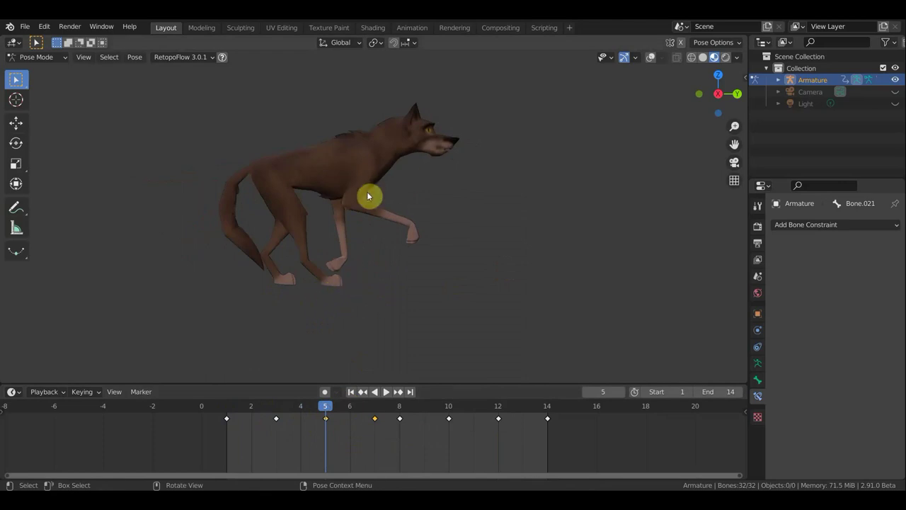
click(449, 411)
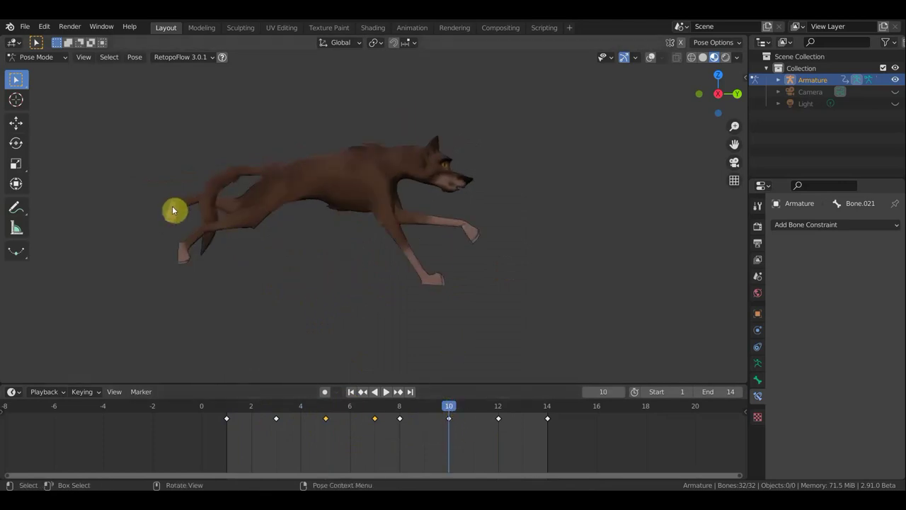
click(500, 409)
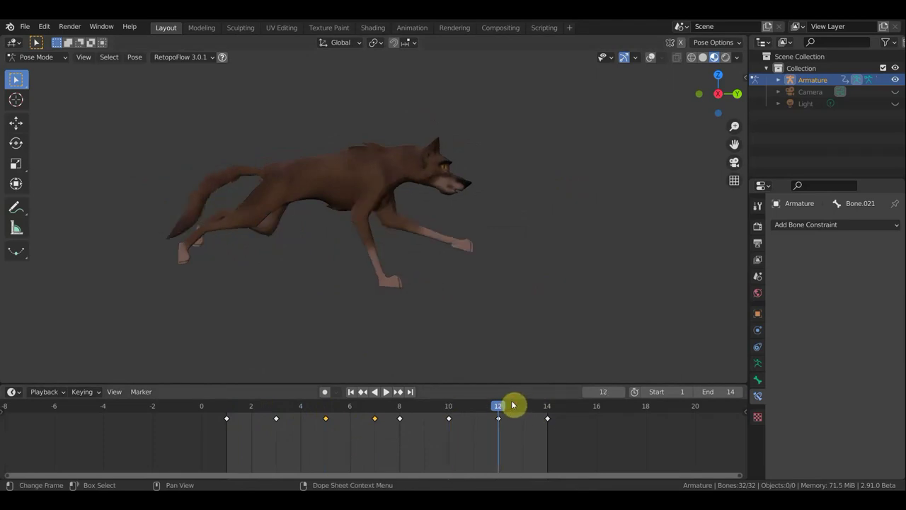
click(549, 410)
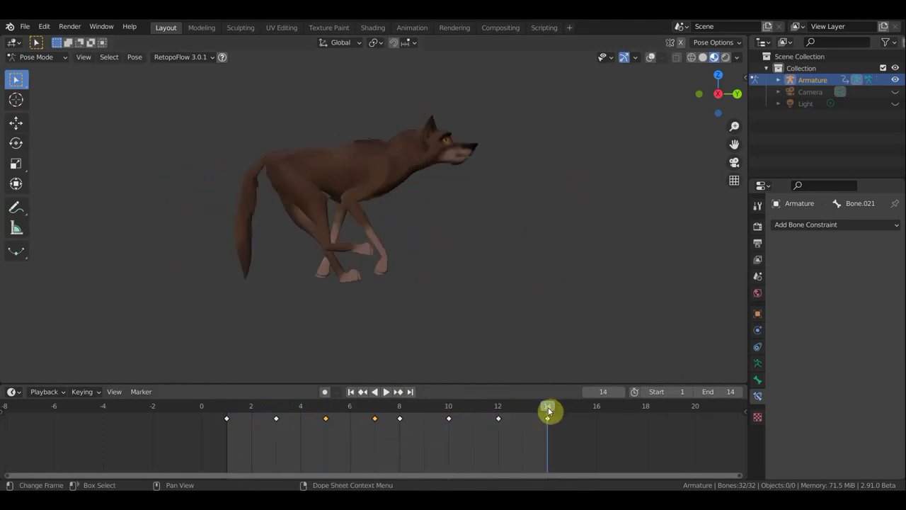
click(500, 420)
key(x)
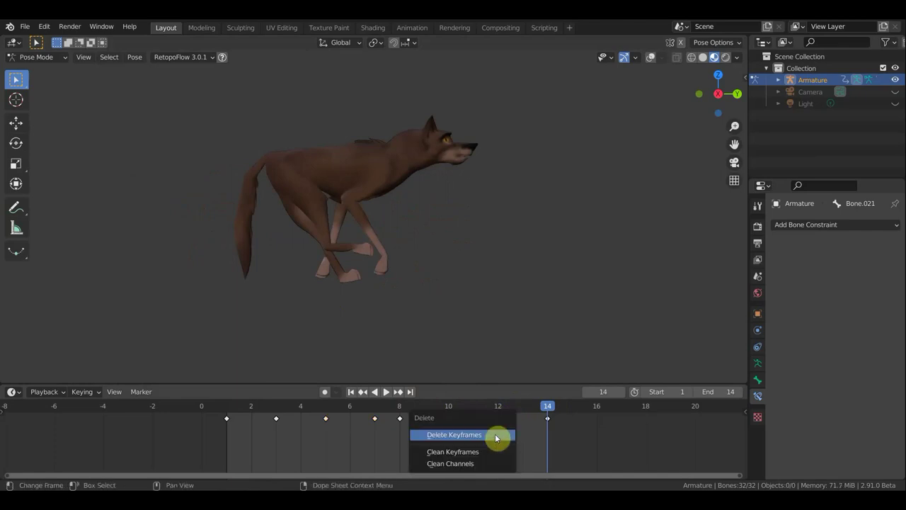
click(454, 434)
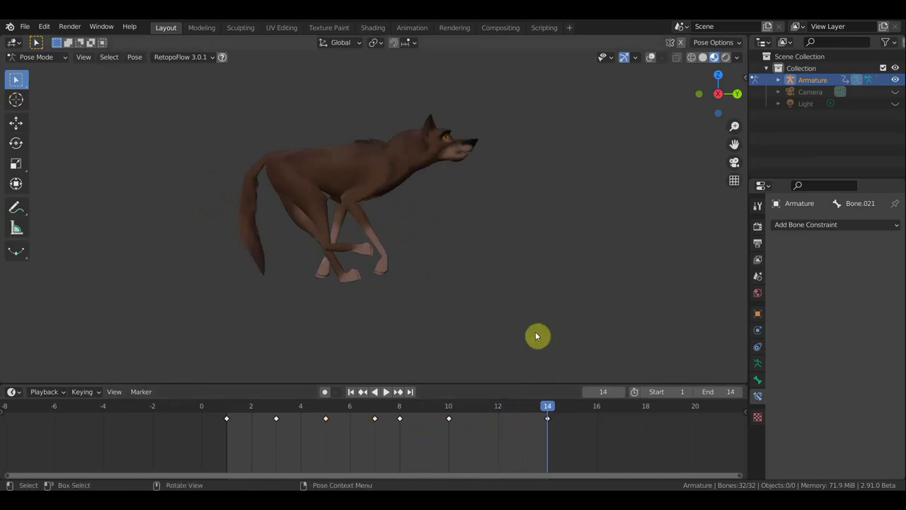
key(space)
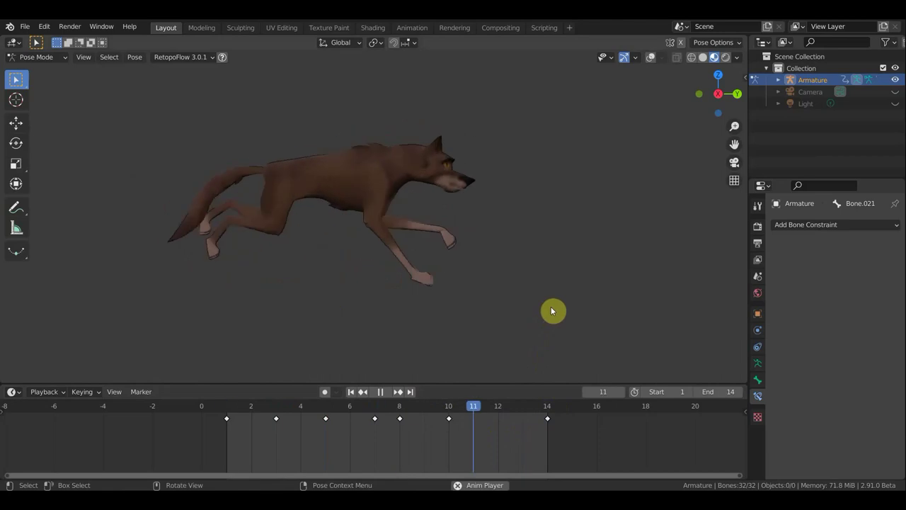
click(389, 392)
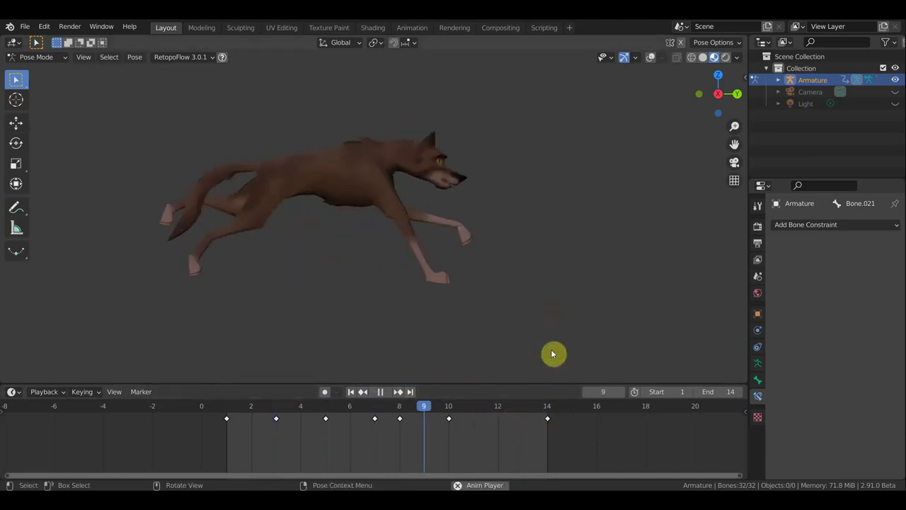
key(space)
key(space)
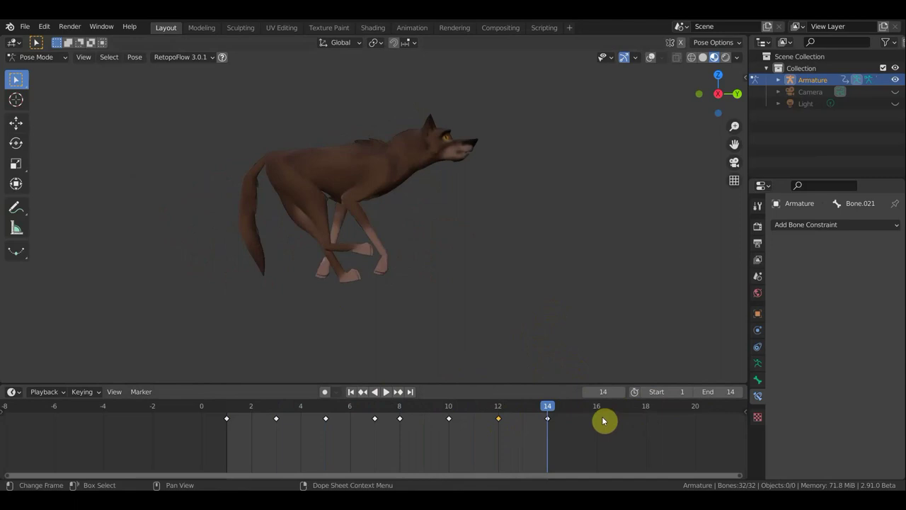
Set the scene end frame to 15 and move the frame-14 key to 15.
click(712, 391)
text(15)
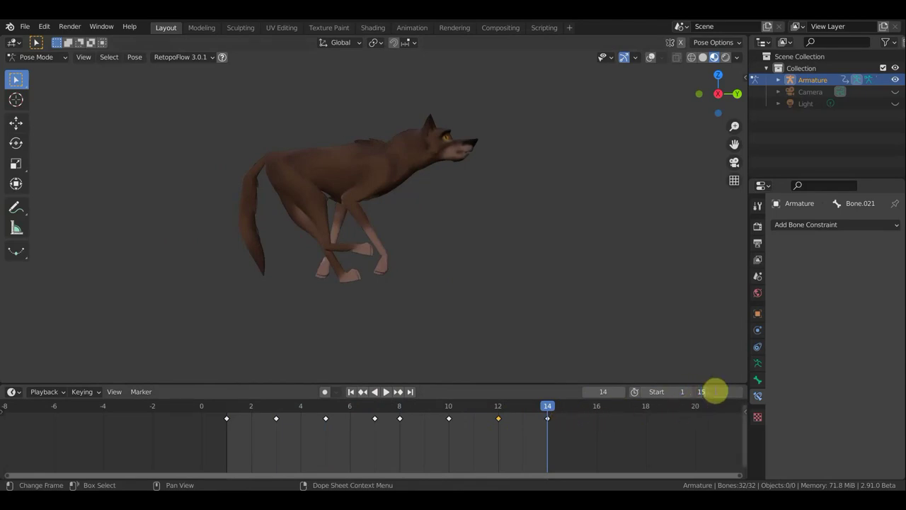
key(Return)
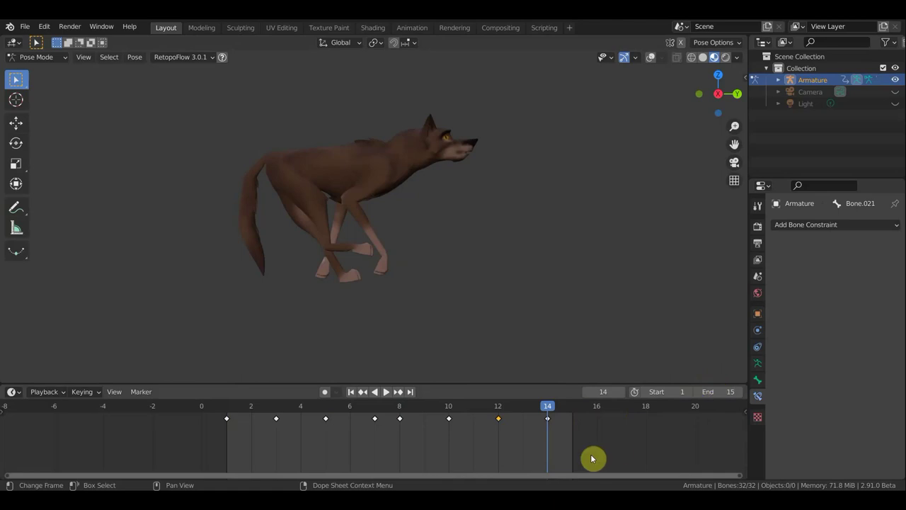
key(g)
click(580, 419)
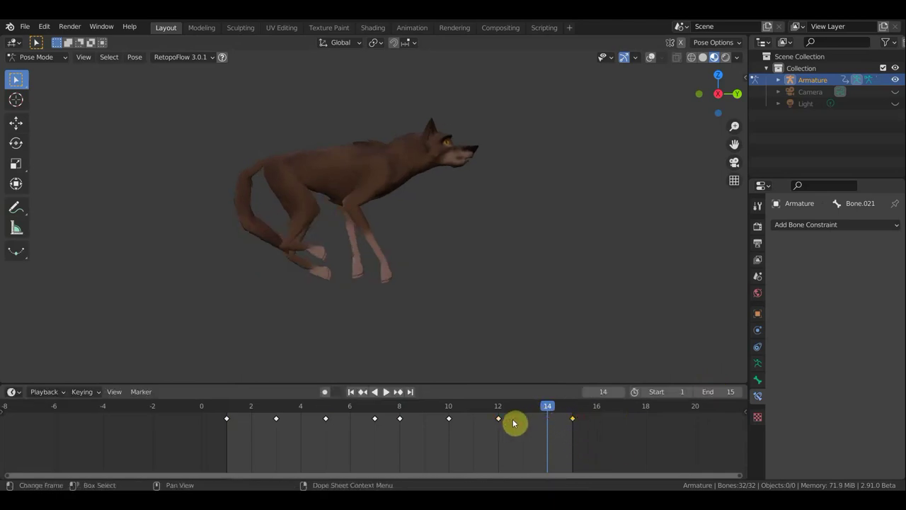
Move the frame-12 key to frame 13 and play back the new timing.
click(498, 419)
key(g)
click(535, 425)
key(space)
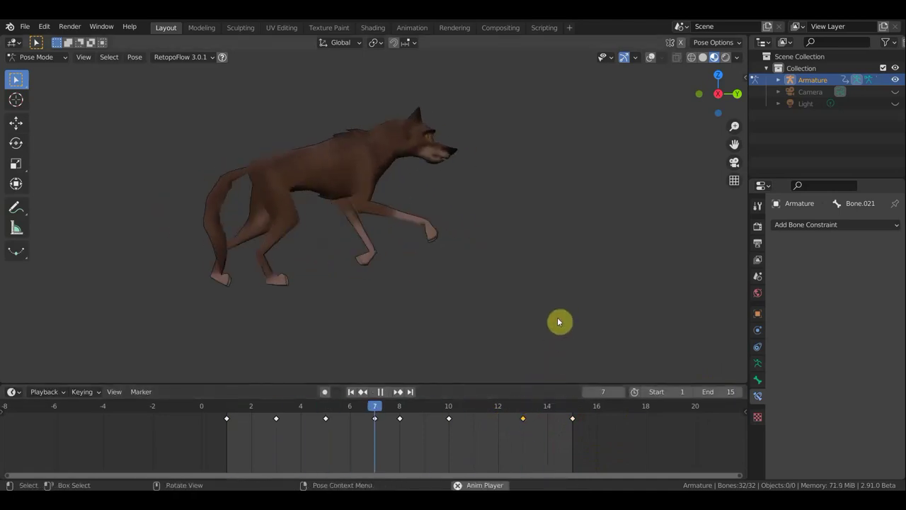
Move the selected key to frame 14 and the frame-10 key to 12, replaying to check.
key(space)
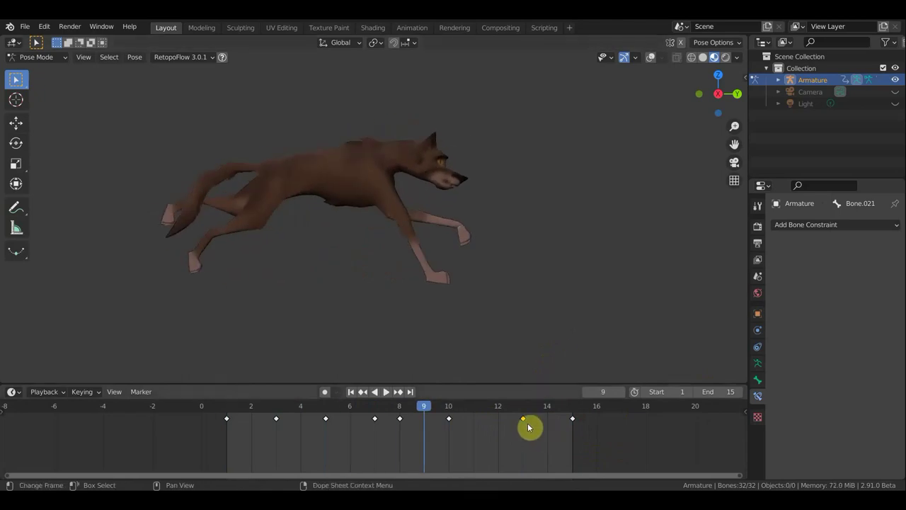
drag(526, 428, 548, 424)
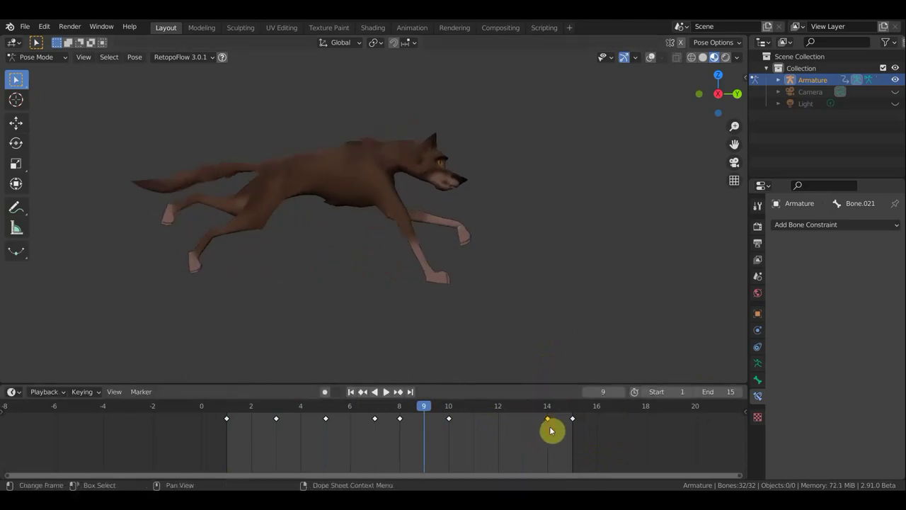
key(space)
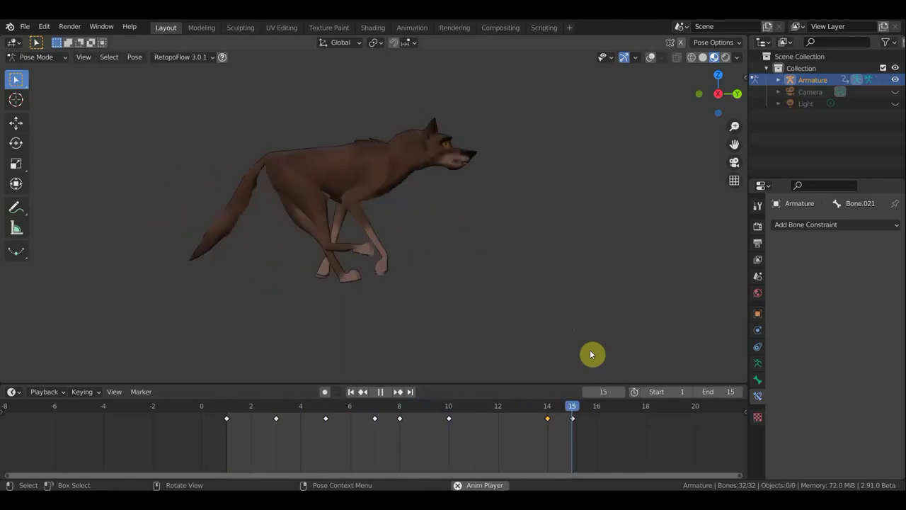
key(space)
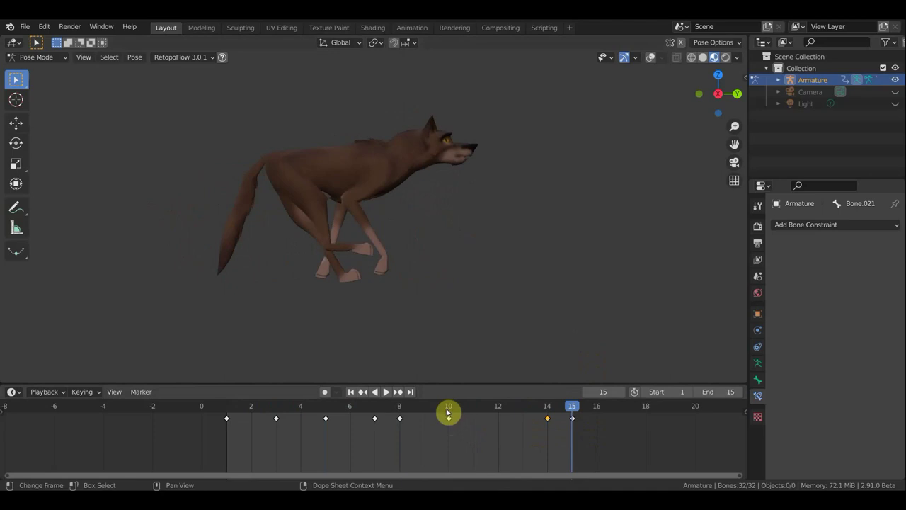
click(448, 410)
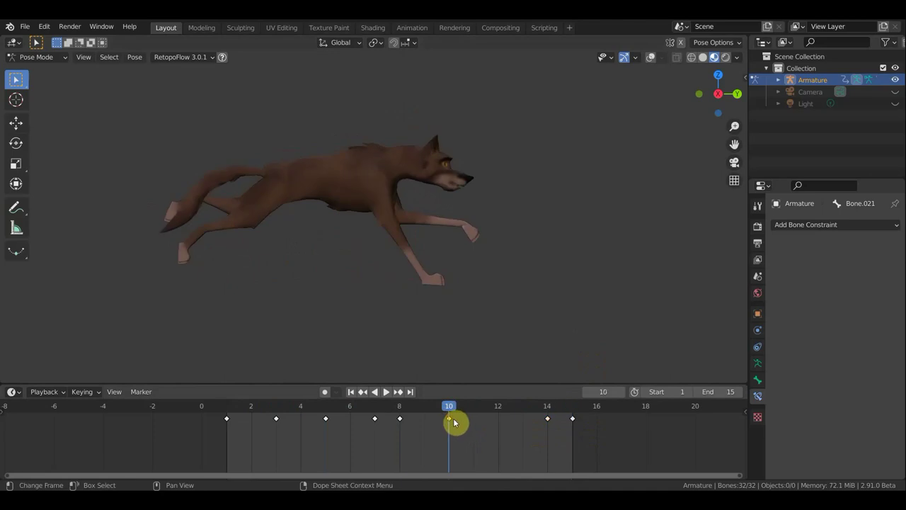
key(g)
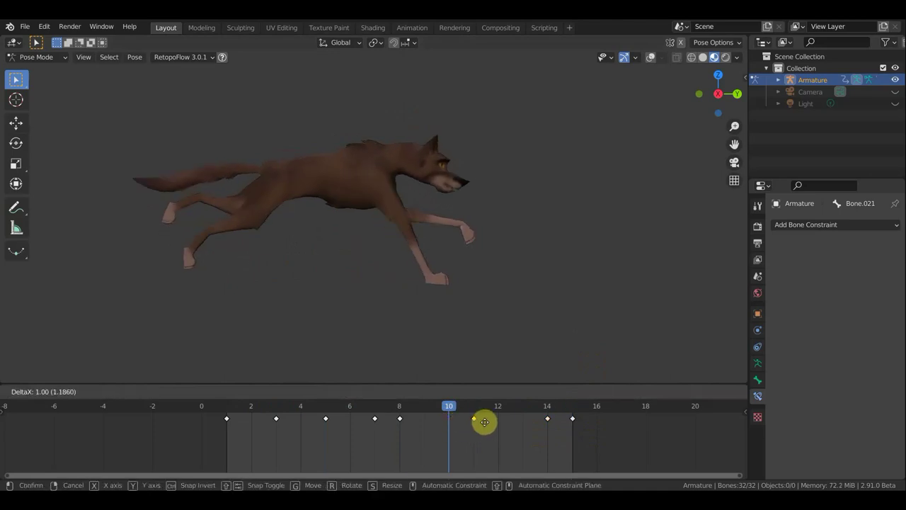
click(497, 422)
key(space)
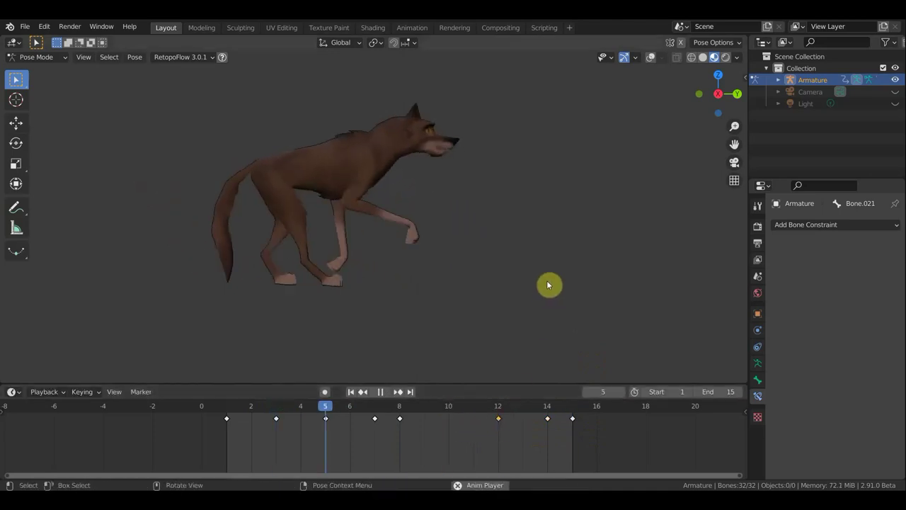
key(space)
Slide the frame-7 key to frame 8 and the frame-5 key to frame 6, then preview.
drag(418, 430, 399, 418)
key(g)
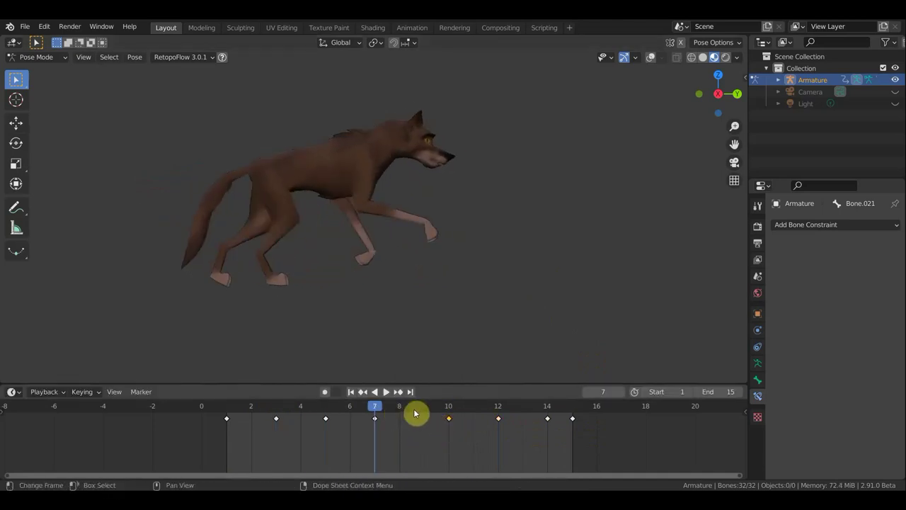
click(368, 416)
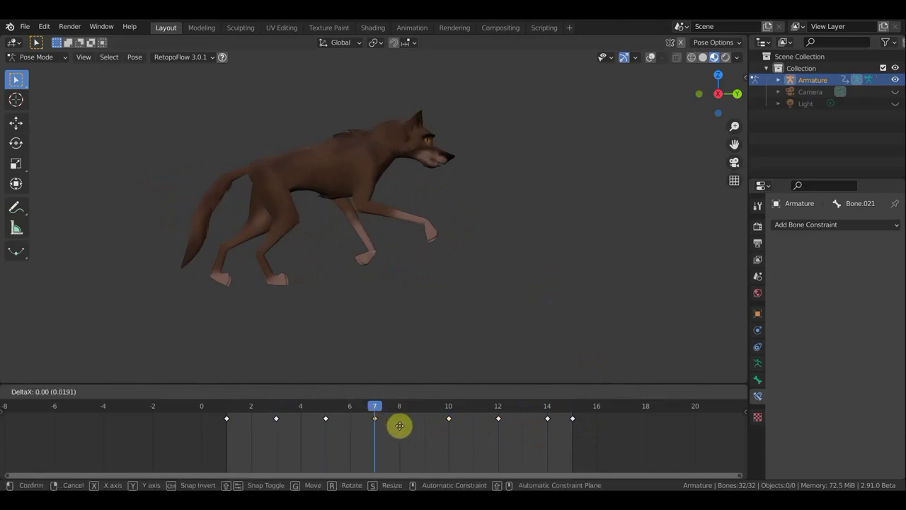
drag(393, 425, 405, 430)
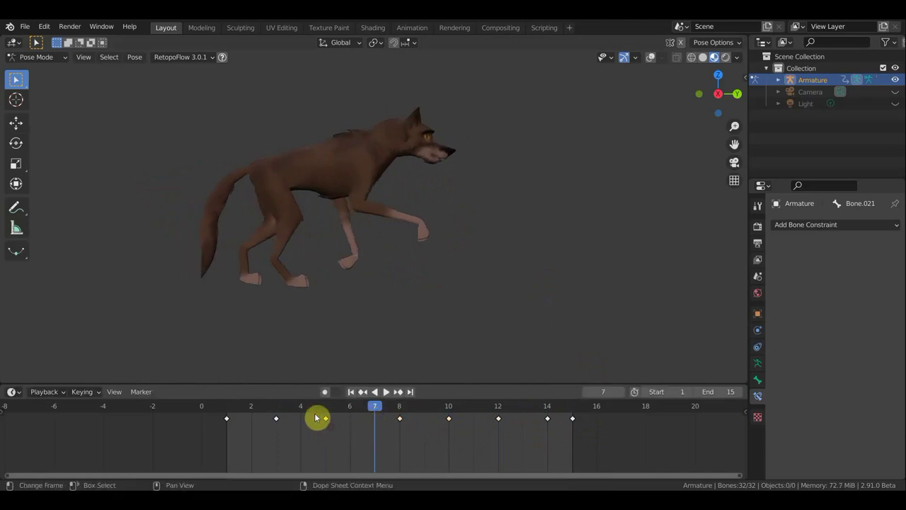
drag(327, 419, 348, 421)
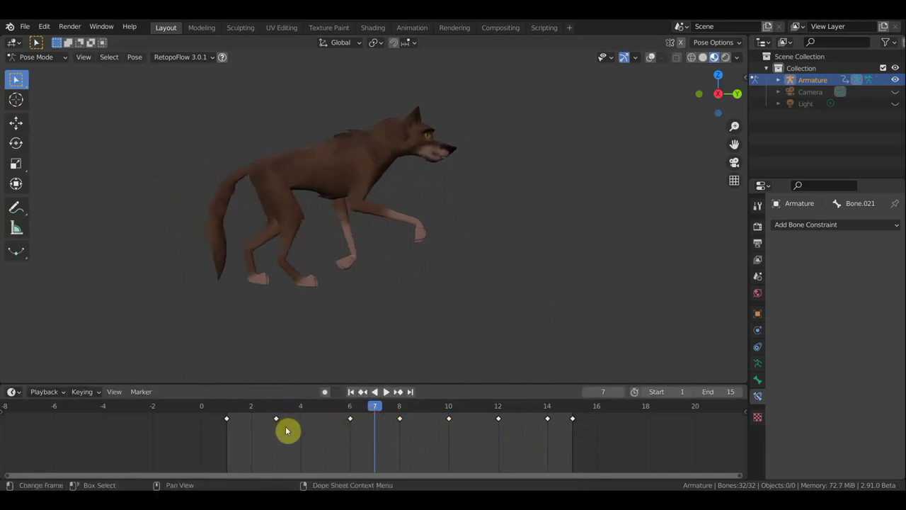
key(space)
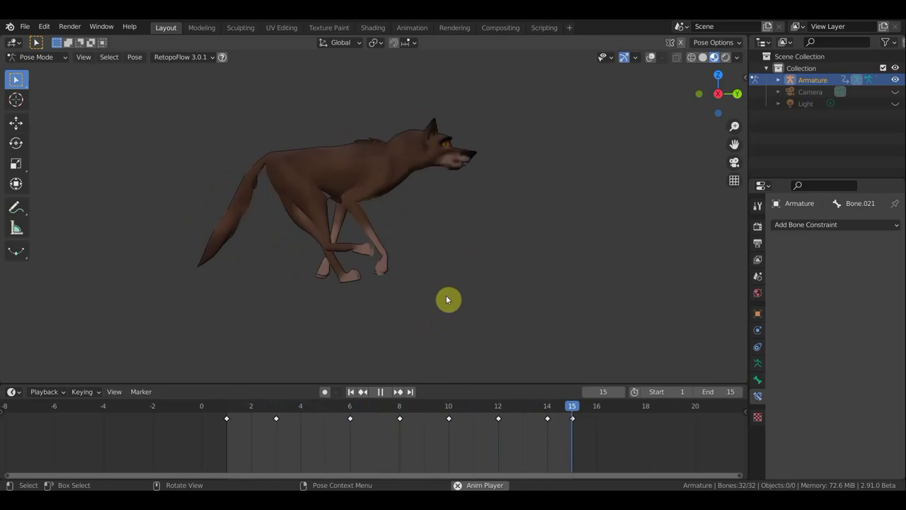
Move the frame-3 key to frame 4 after trying frame 2, then replay and orbit.
click(382, 392)
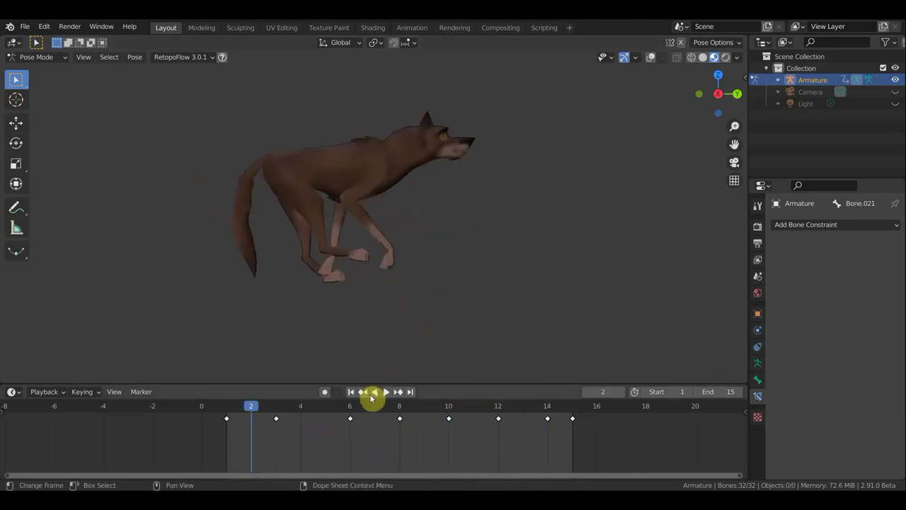
click(269, 419)
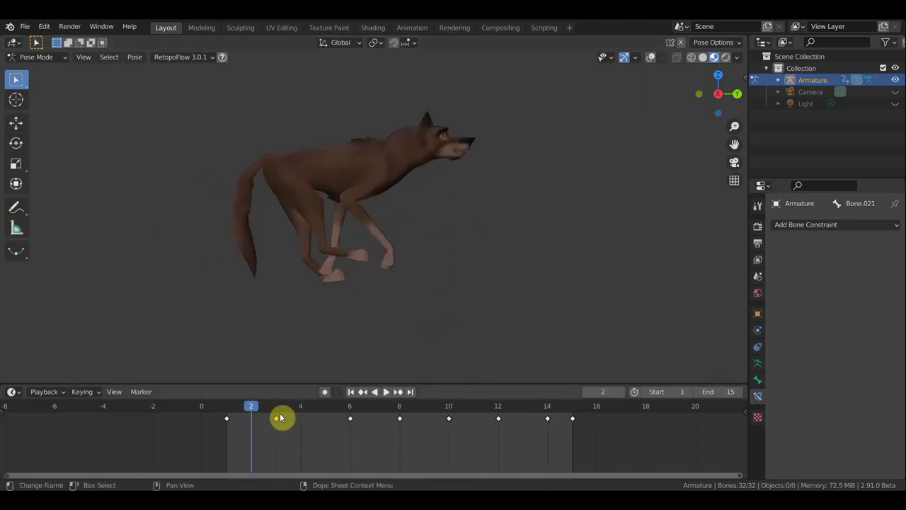
key(g)
click(281, 423)
key(space)
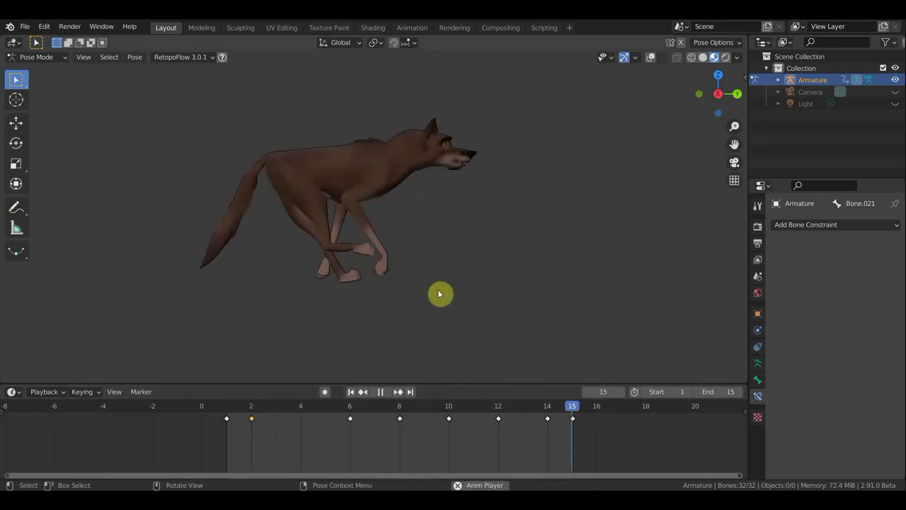
key(space)
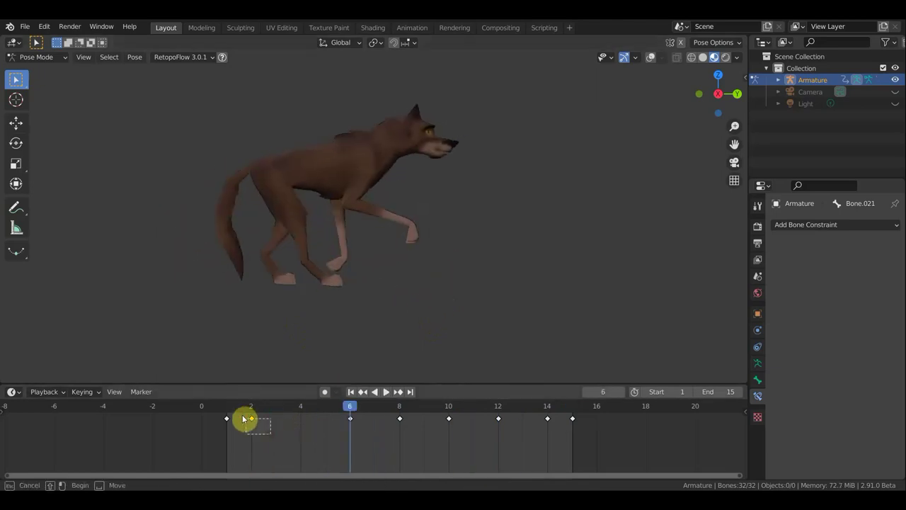
key(g)
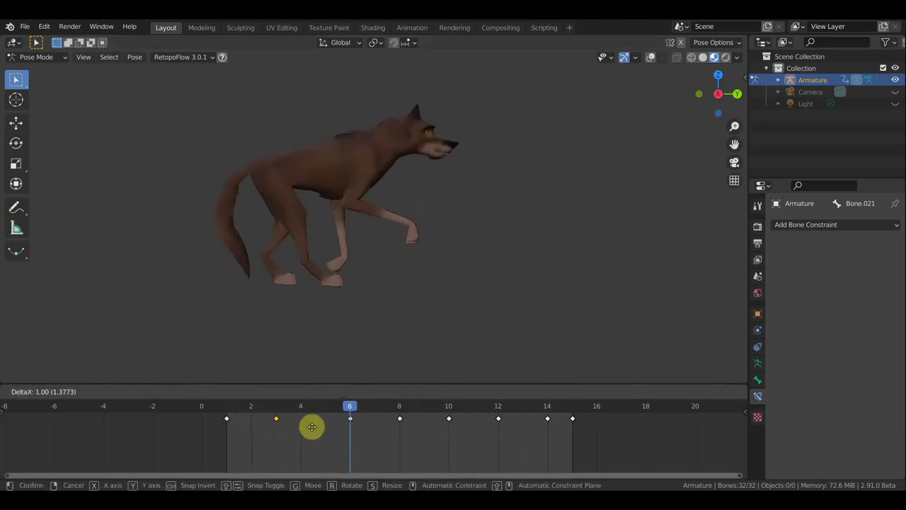
click(318, 427)
key(space)
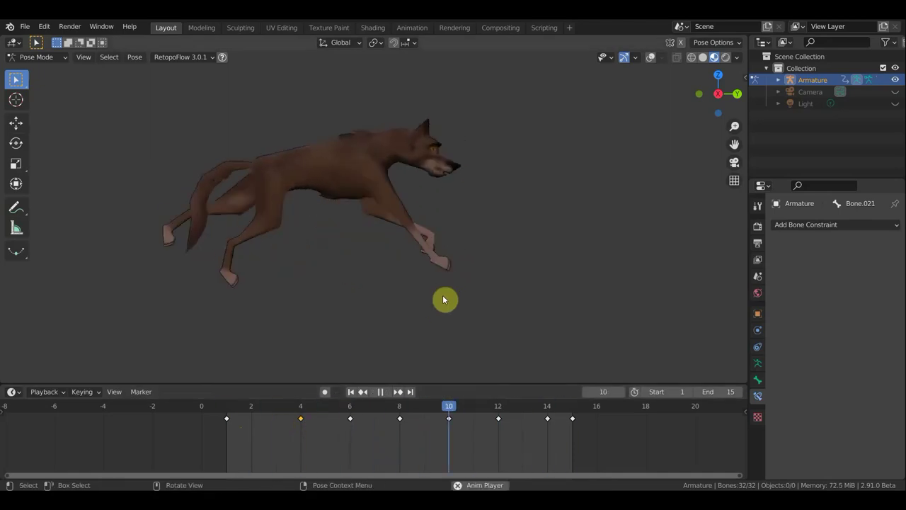
mouse_move(617, 190)
middle_down()
mouse_move(525, 226)
mouse_move(497, 223)
middle_up()
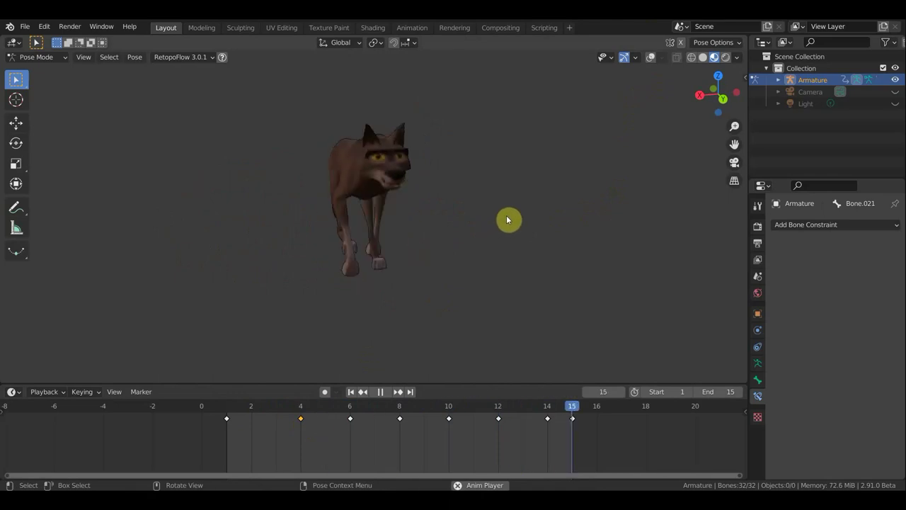
Orbit to a side view, stop playback and move the frame-12 key to 13.
mouse_move(506, 220)
middle_down()
mouse_move(239, 220)
mouse_move(50, 196)
middle_up()
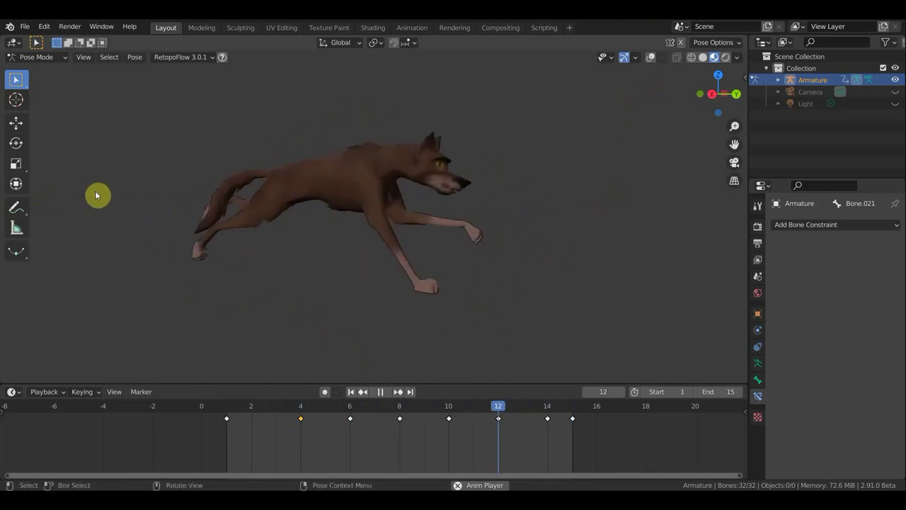
middle_drag(472, 259, 461, 265)
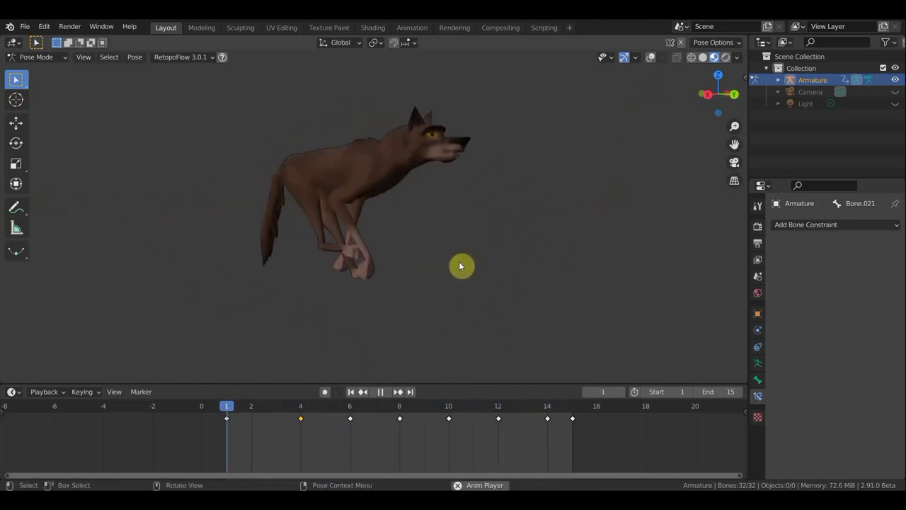
key(Escape)
mouse_move(520, 429)
mouse_down()
mouse_move(491, 416)
mouse_move(505, 429)
mouse_up()
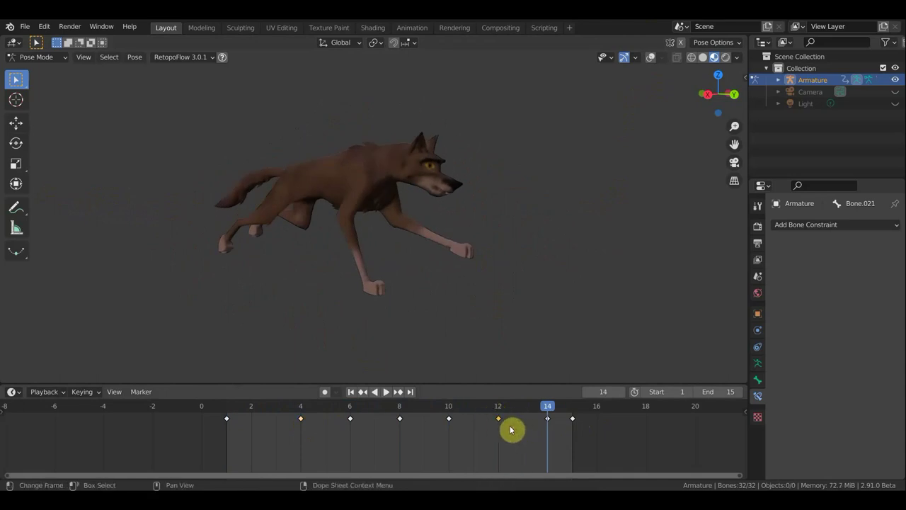
key(g)
click(519, 431)
Slide the frame-8 key back to frame 7 and preview the run cycle.
click(447, 419)
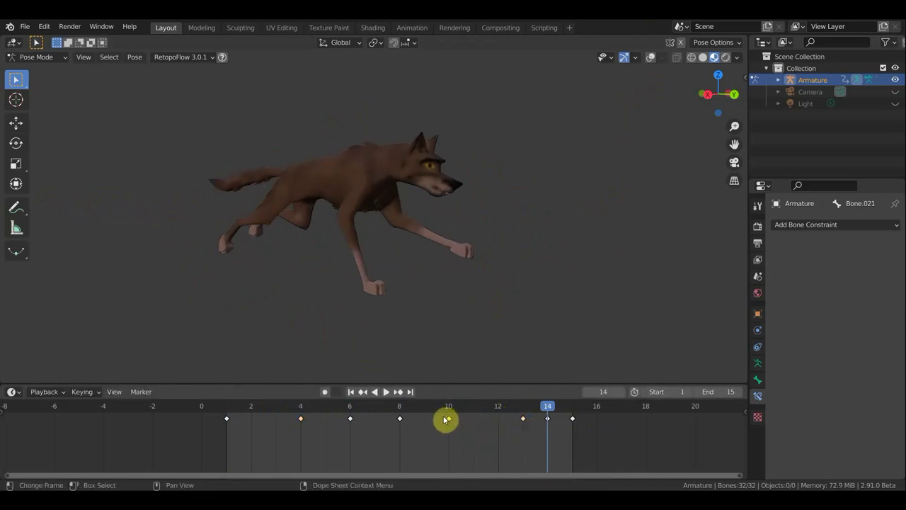
key(g)
click(374, 423)
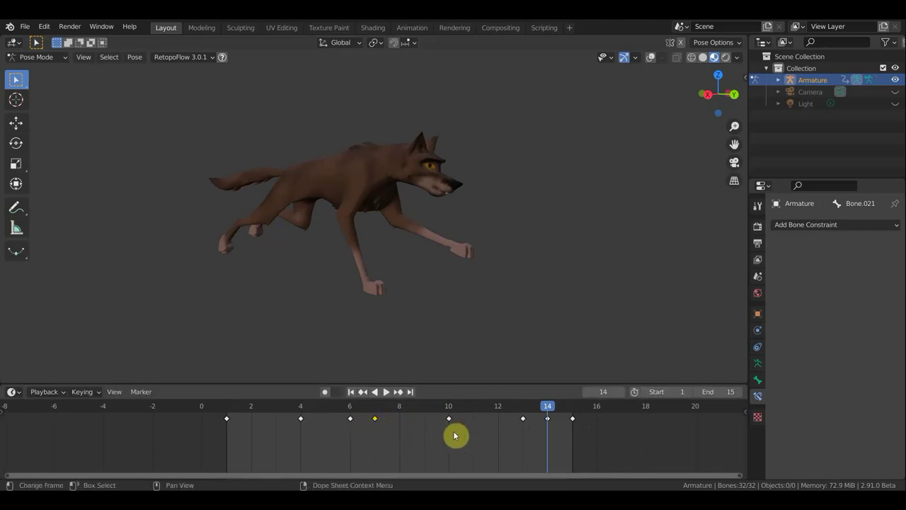
key(space)
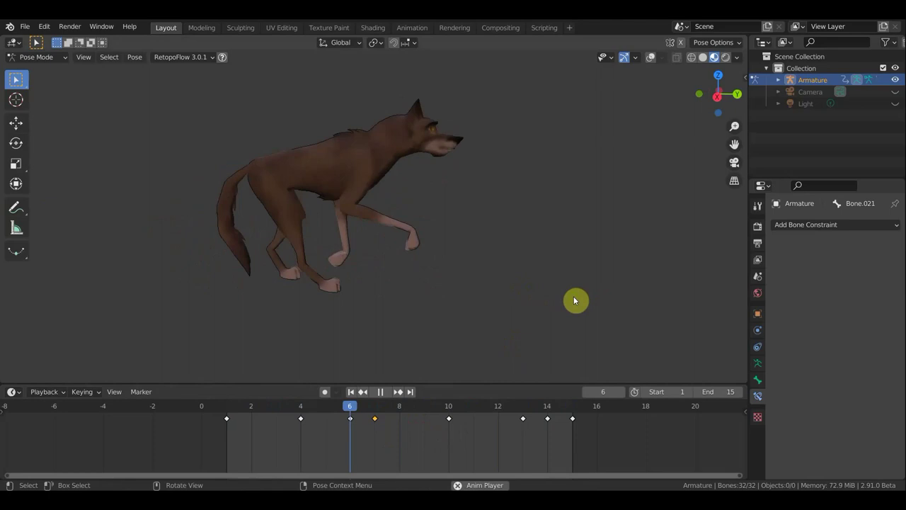
key(space)
Retime the frame-10 key, trying frame 11 and settling at frame 9, with playback checks.
key(b)
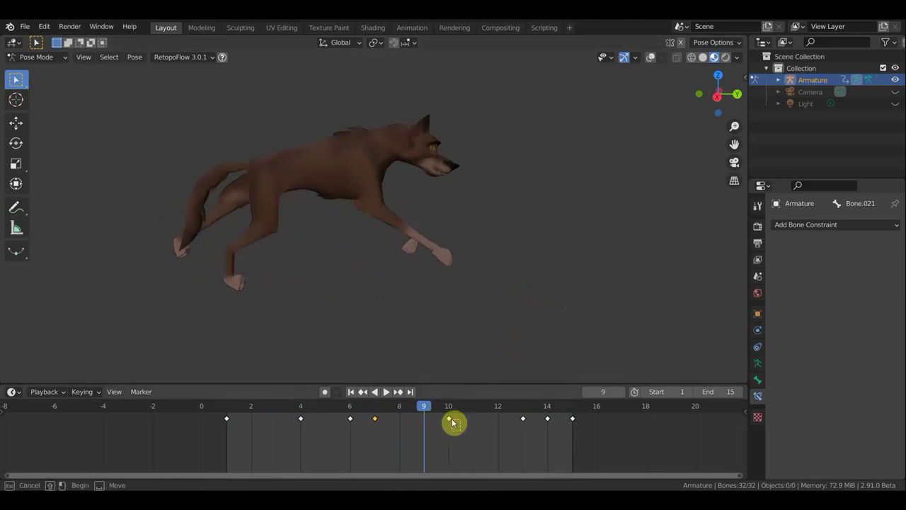
drag(448, 415, 472, 415)
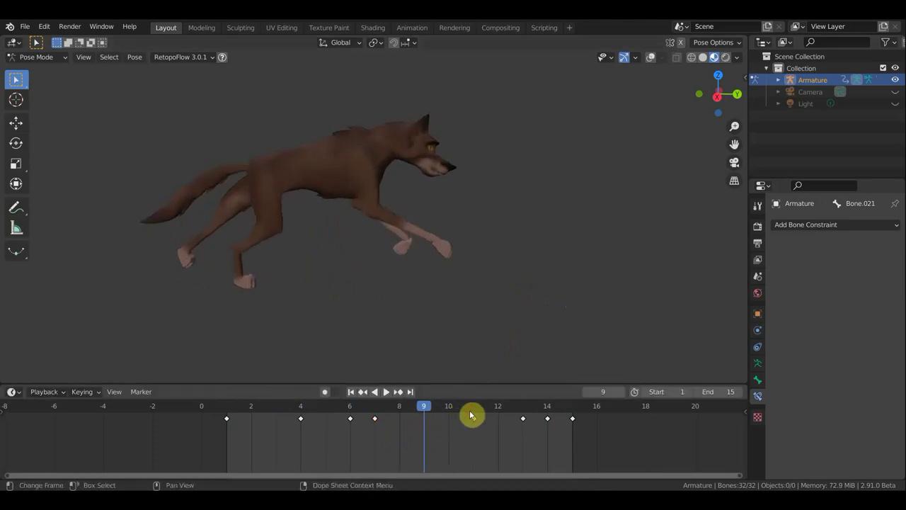
key(space)
key(space)
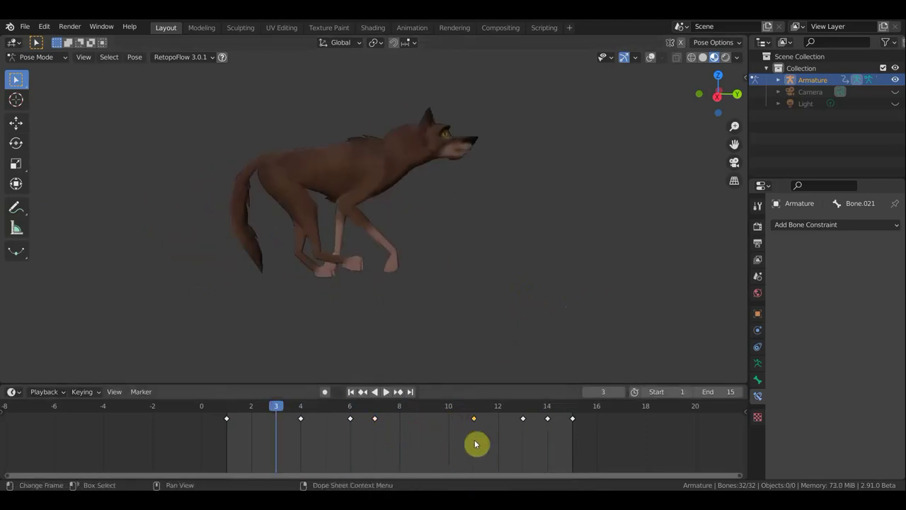
key(g)
click(427, 437)
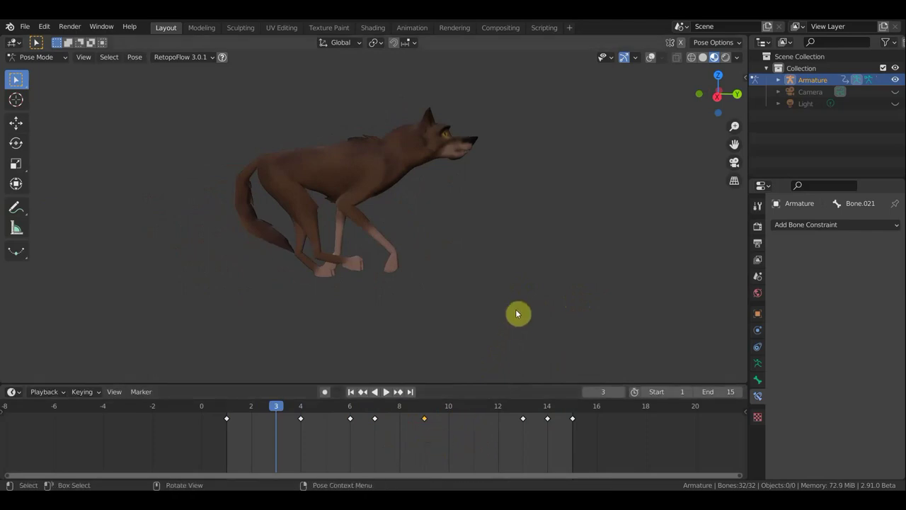
key(space)
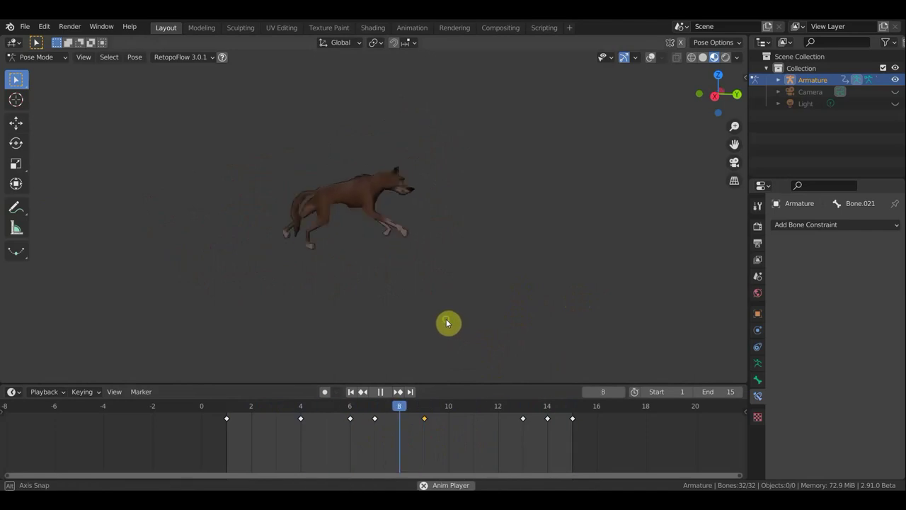
key(space)
Shift the keys at frames 13 and 14 earlier to frames 11 and 12.
shift+drag(554, 437, 517, 411)
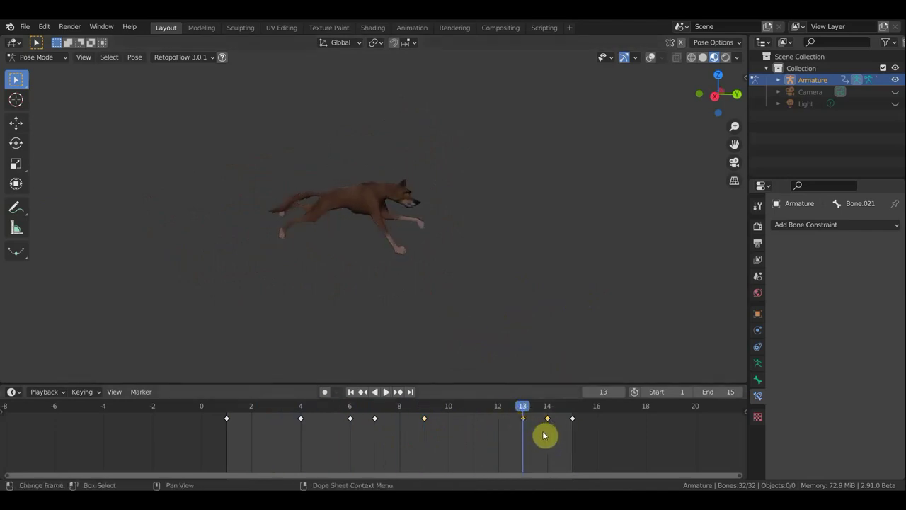
key(g)
click(499, 435)
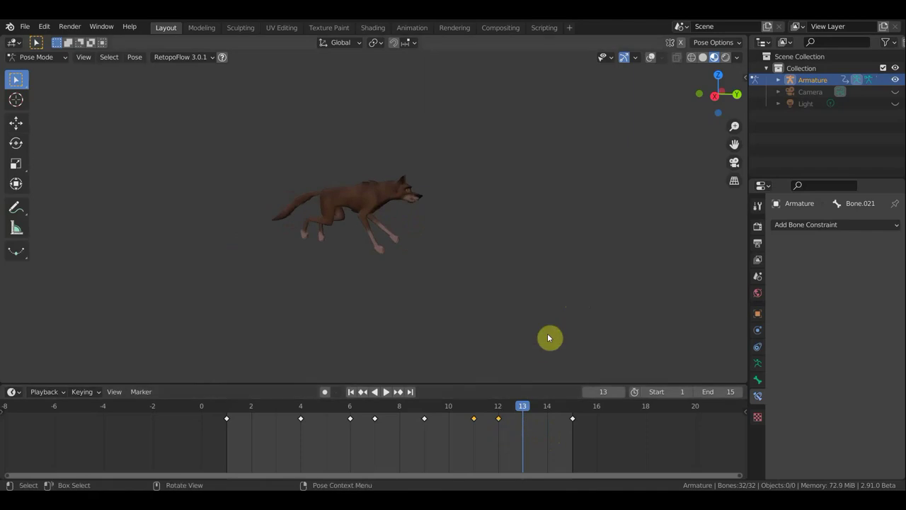
key(space)
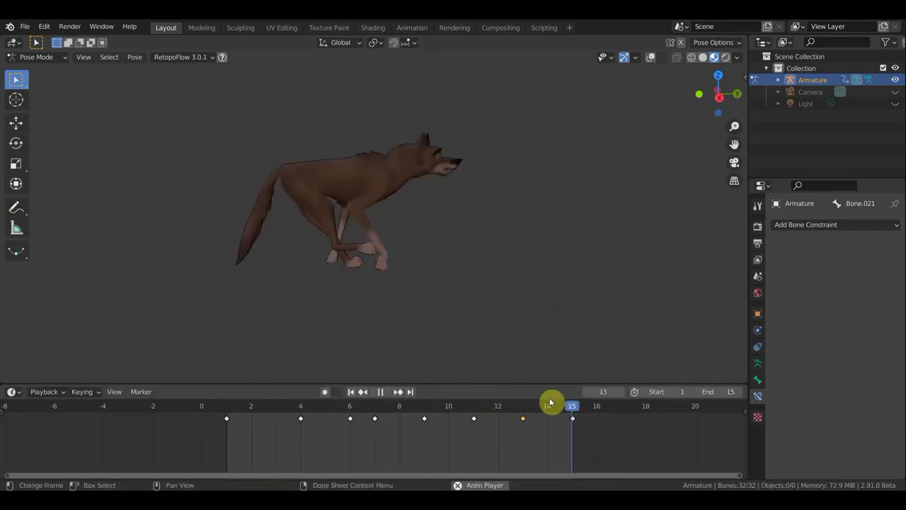
Slide keys earlier: frame 6 to 4, frame 7 to 6, and frame 9 to 8.
click(349, 419)
key(g)
click(322, 423)
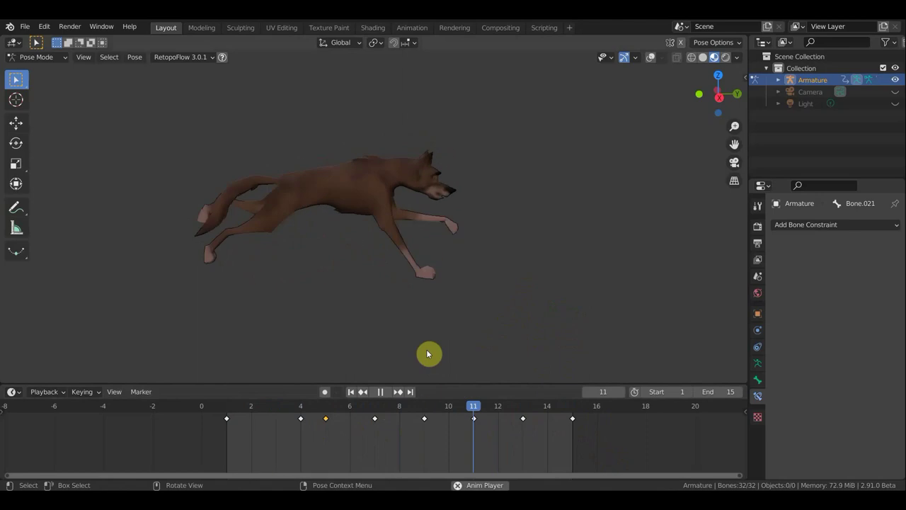
key(g)
click(299, 420)
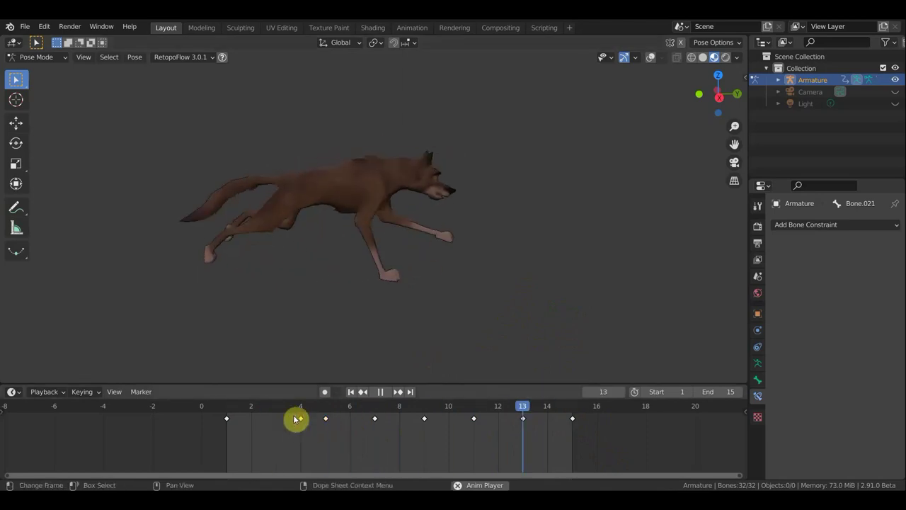
click(373, 422)
key(g)
click(356, 431)
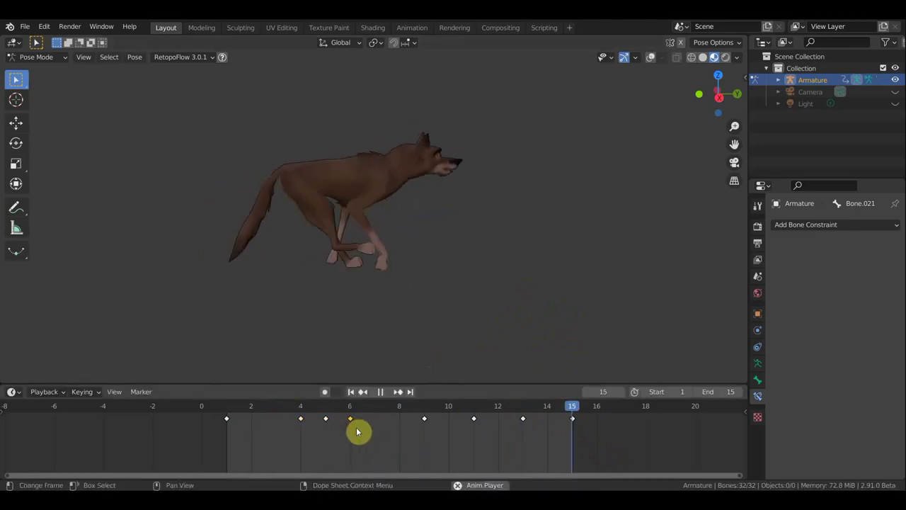
click(424, 420)
key(g)
click(393, 429)
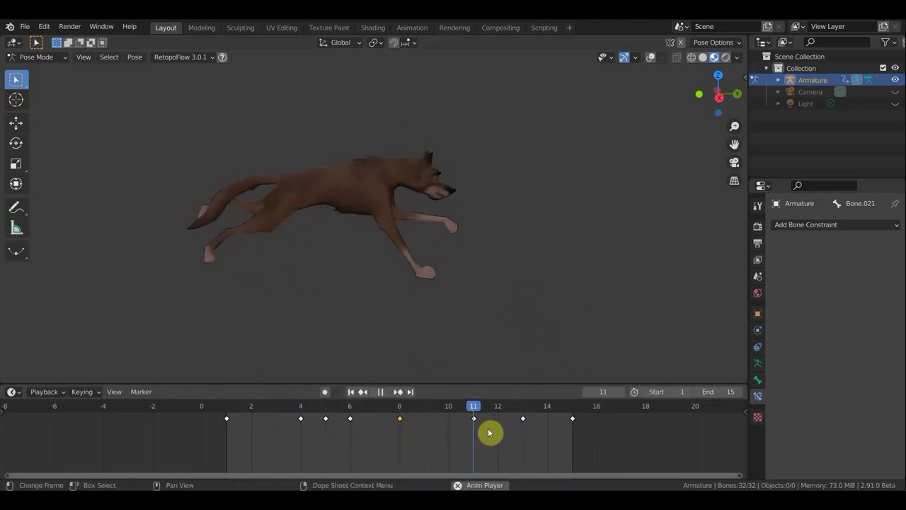
Move the frame-11 key to frame 10.
click(472, 418)
key(g)
click(446, 426)
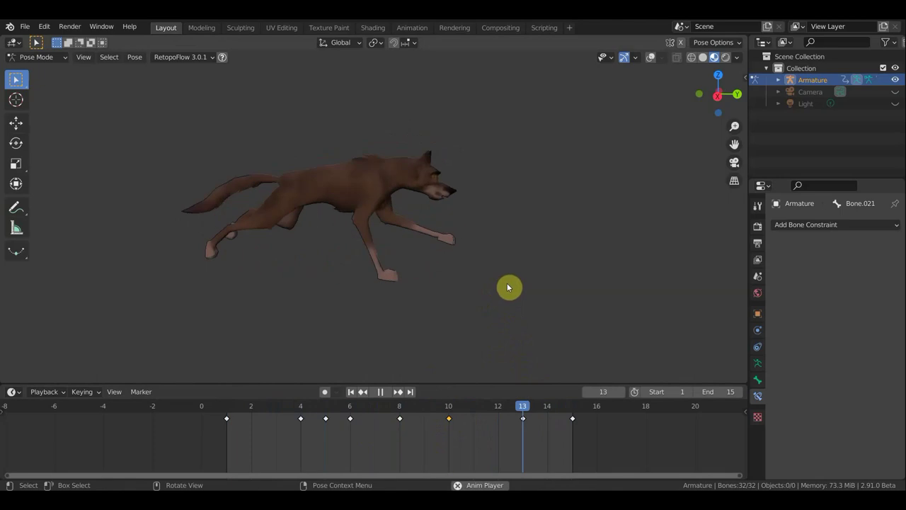
Stop playback, orbit to a head-on view of the wolf, and show File > Open Recent.
click(381, 392)
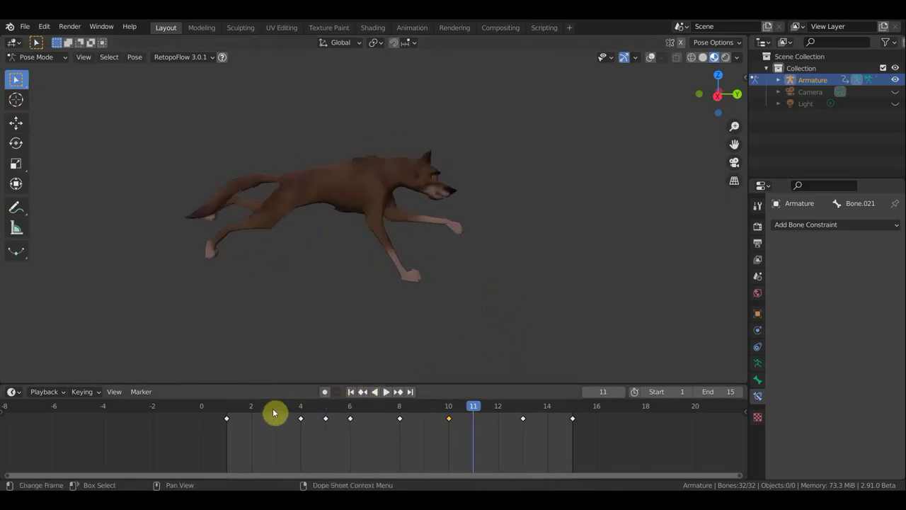
middle_drag(451, 309, 390, 318)
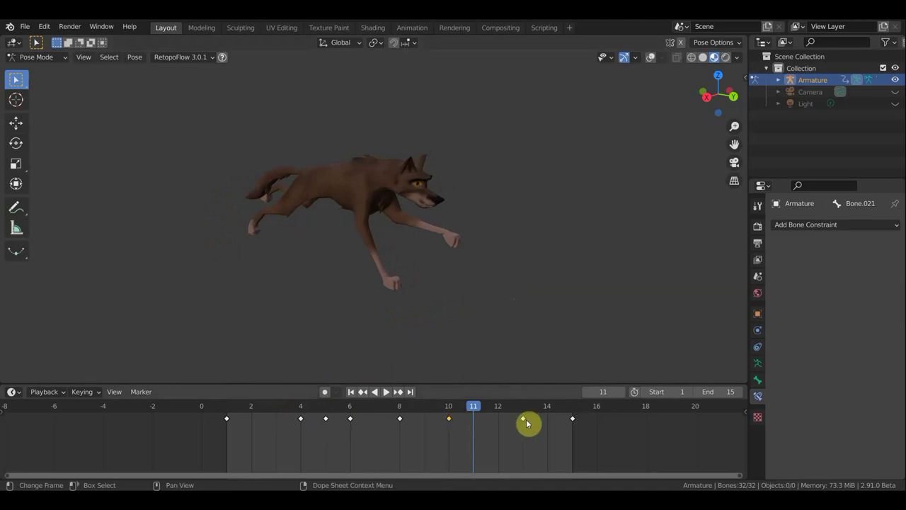
alt+middle_drag(520, 383, 440, 382)
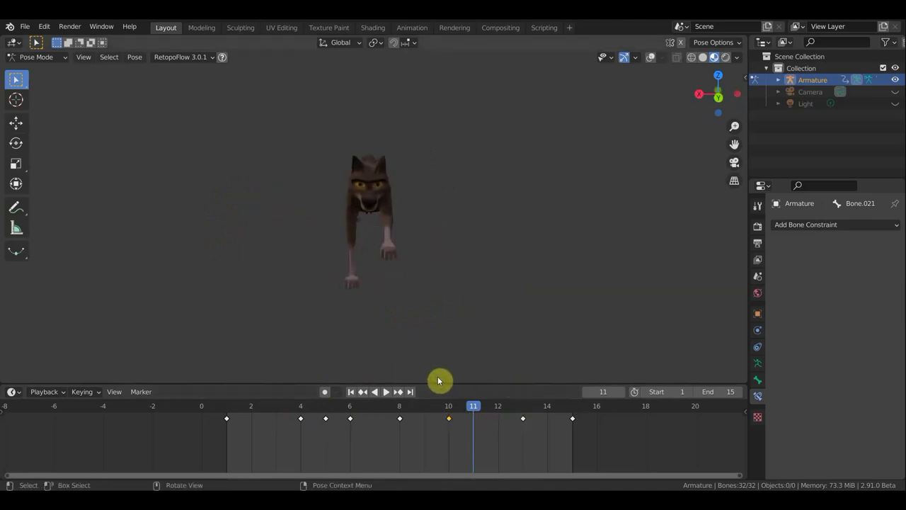
click(26, 27)
mouse_move(53, 64)
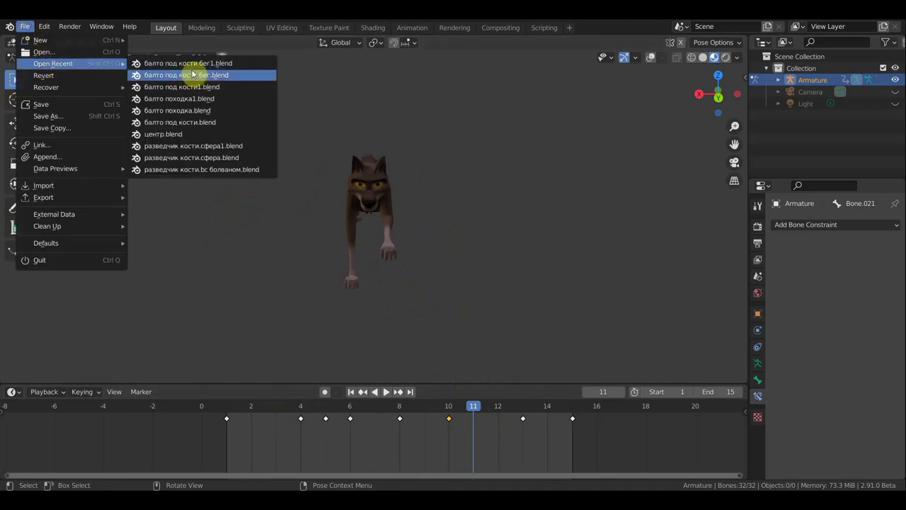
Load the earlier wolf run file with Don't Save, go to frame 1, view front, show bones.
click(189, 63)
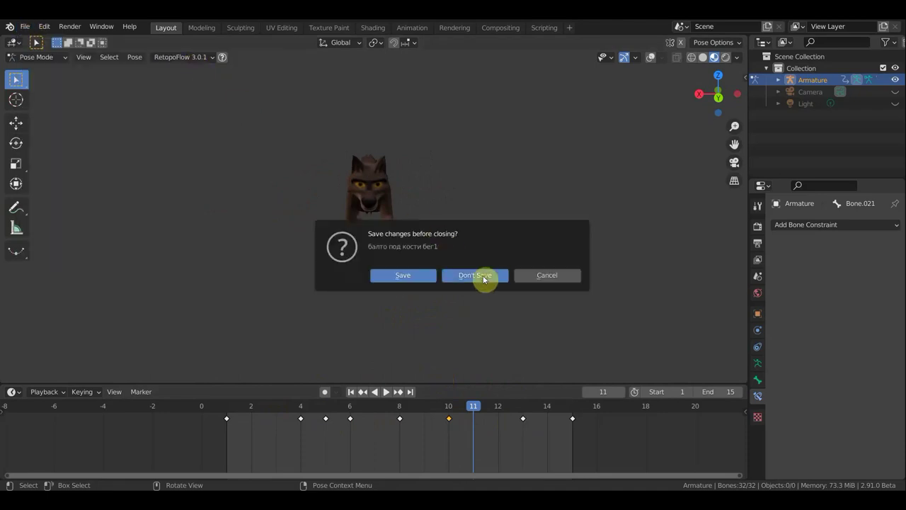
click(485, 280)
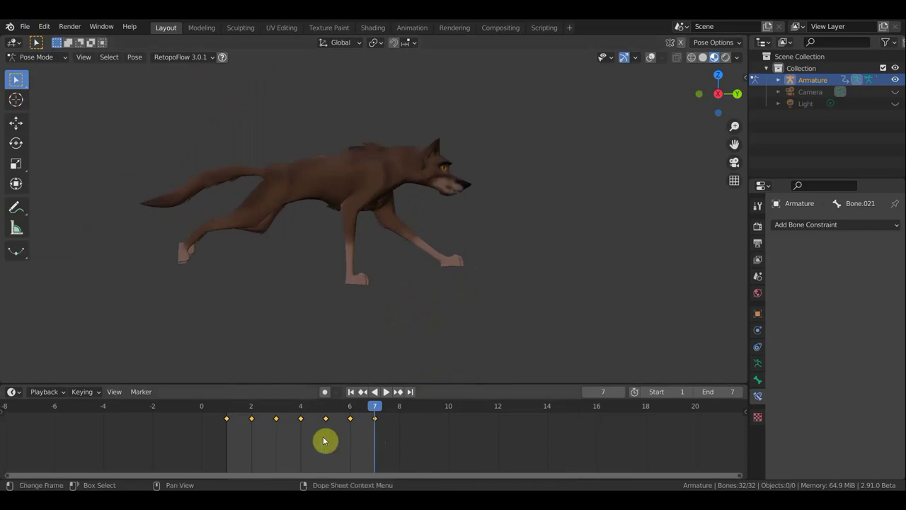
click(230, 411)
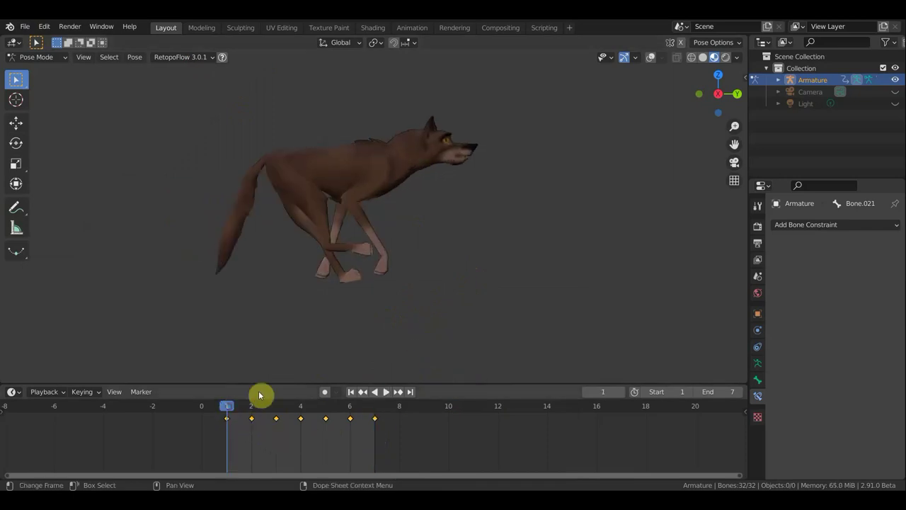
middle_drag(511, 268, 343, 287)
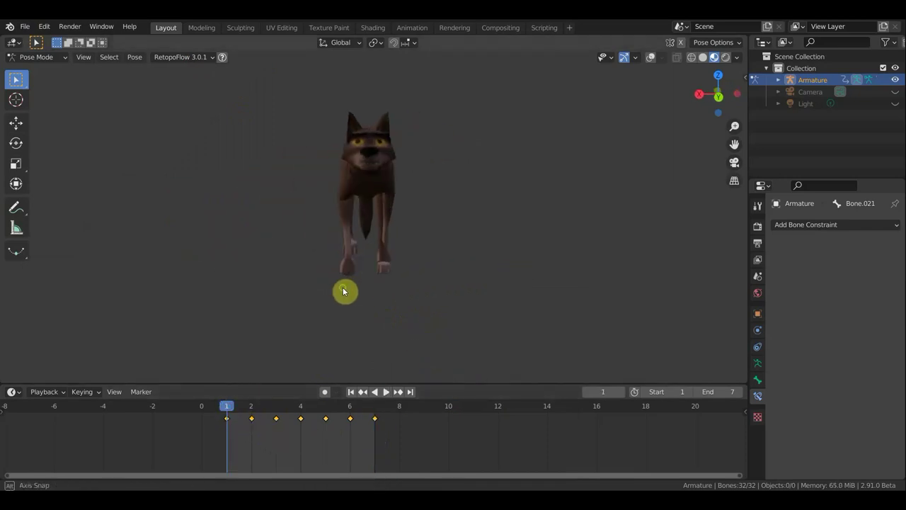
click(650, 58)
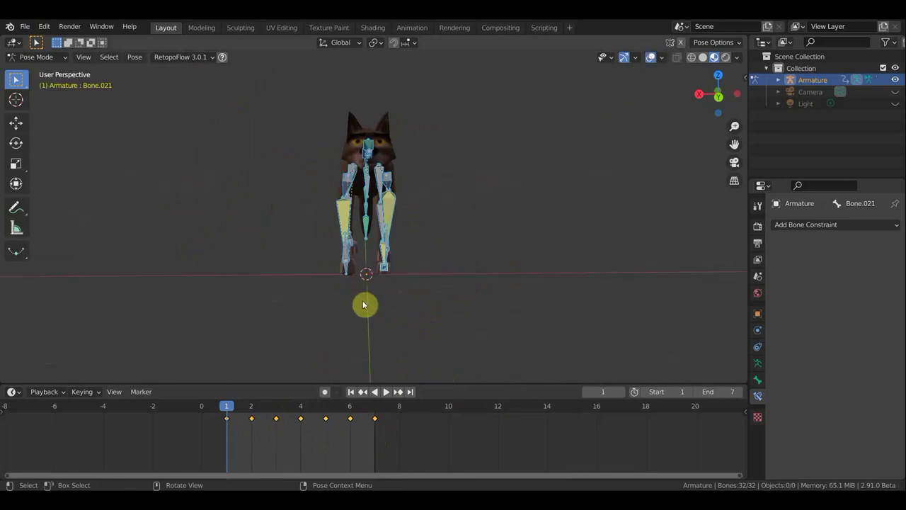
Try moving a front leg bone, then undo the trial leg move.
middle_drag(388, 301, 497, 295)
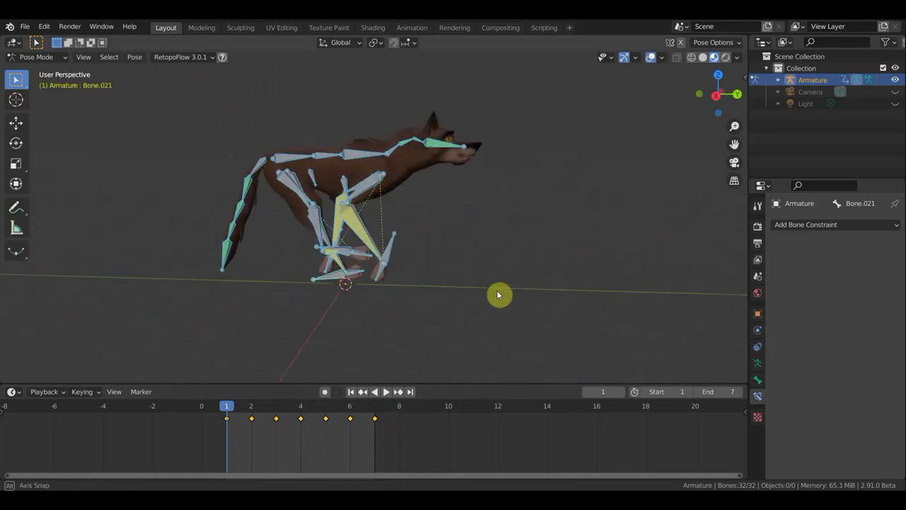
click(392, 242)
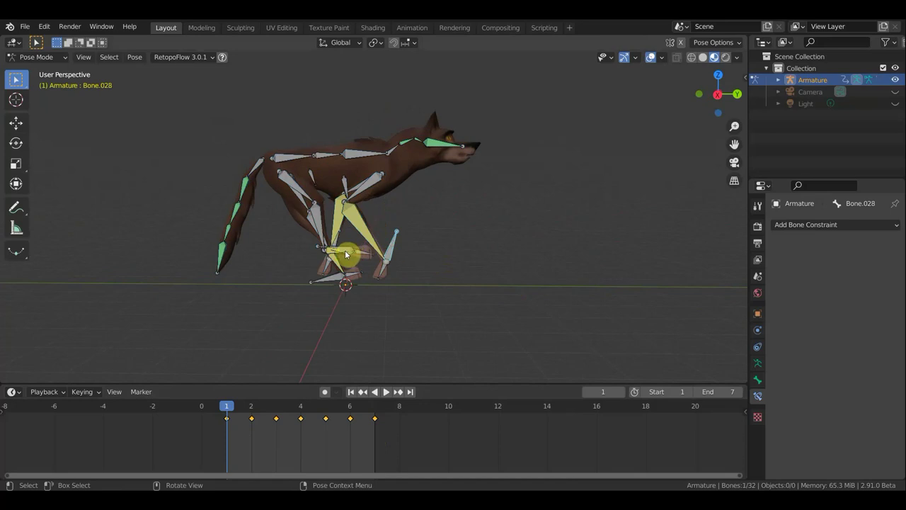
mouse_move(495, 253)
middle_down()
mouse_move(249, 274)
mouse_move(236, 265)
mouse_move(276, 272)
middle_up()
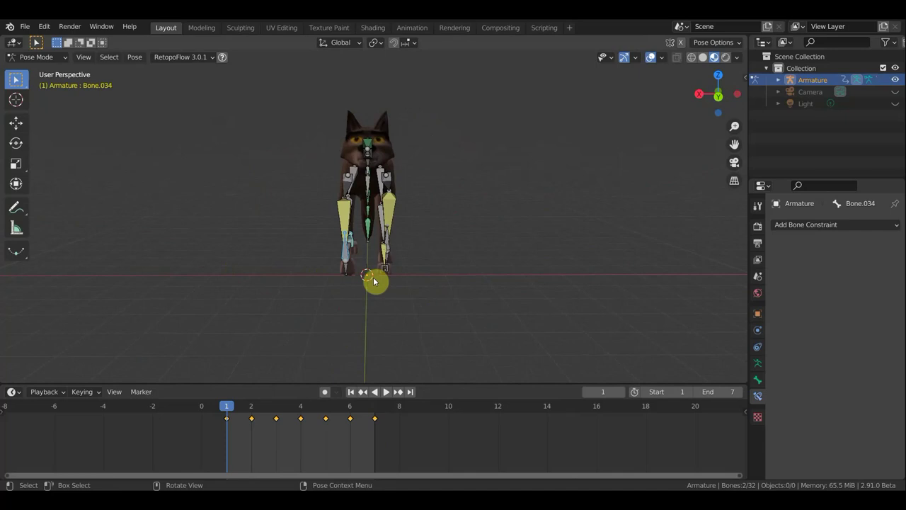
key(g)
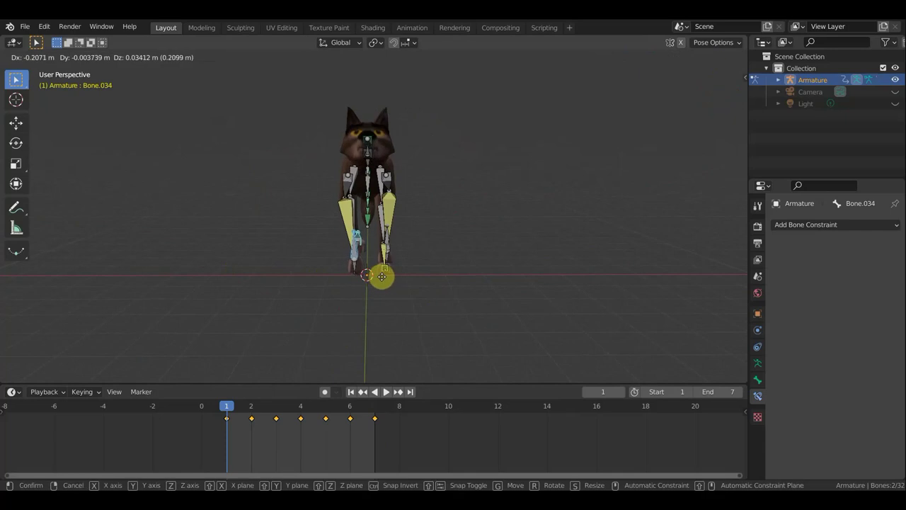
click(383, 280)
mouse_move(407, 267)
middle_down()
mouse_move(136, 266)
mouse_move(316, 293)
middle_up()
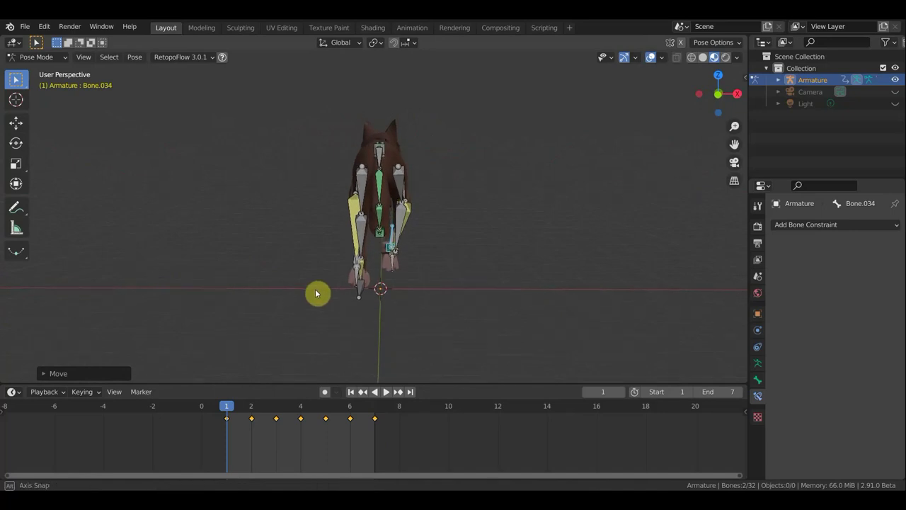
mouse_move(409, 267)
middle_down()
mouse_move(365, 267)
mouse_move(543, 255)
mouse_move(631, 269)
mouse_move(533, 267)
middle_up()
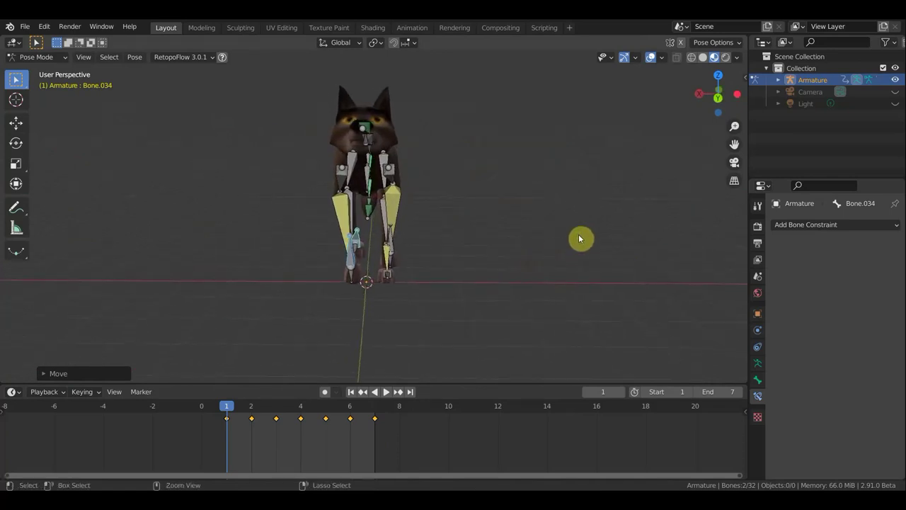
key(ctrl+z)
scroll(526, 168, down, 1)
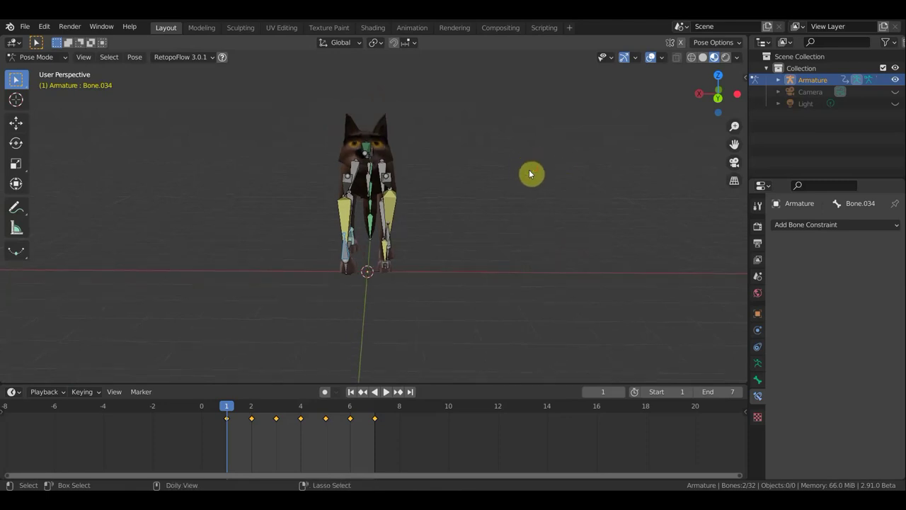
key(ctrl+z)
Shift the root bone about 0.1 m along X with the Move tool.
mouse_move(516, 175)
middle_down()
mouse_move(502, 232)
mouse_move(407, 145)
middle_up()
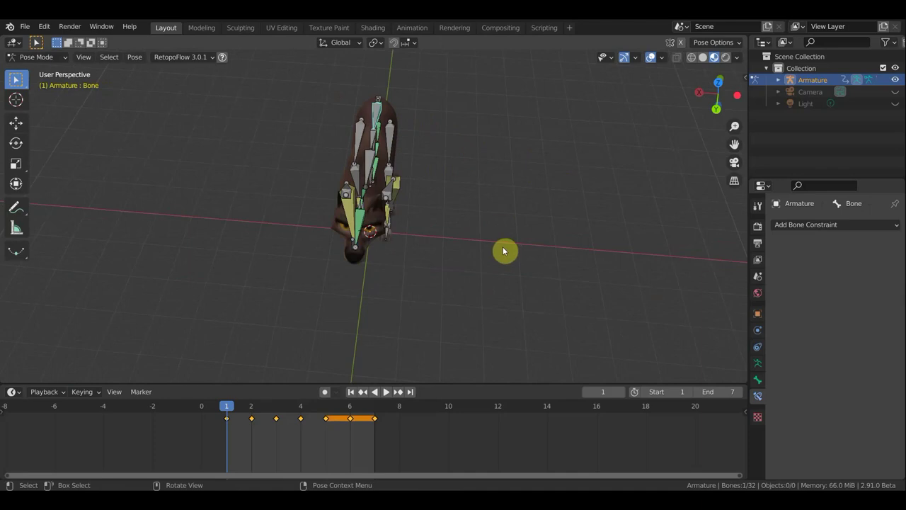
mouse_move(504, 250)
middle_down()
mouse_move(504, 210)
mouse_move(518, 189)
mouse_move(428, 182)
middle_up()
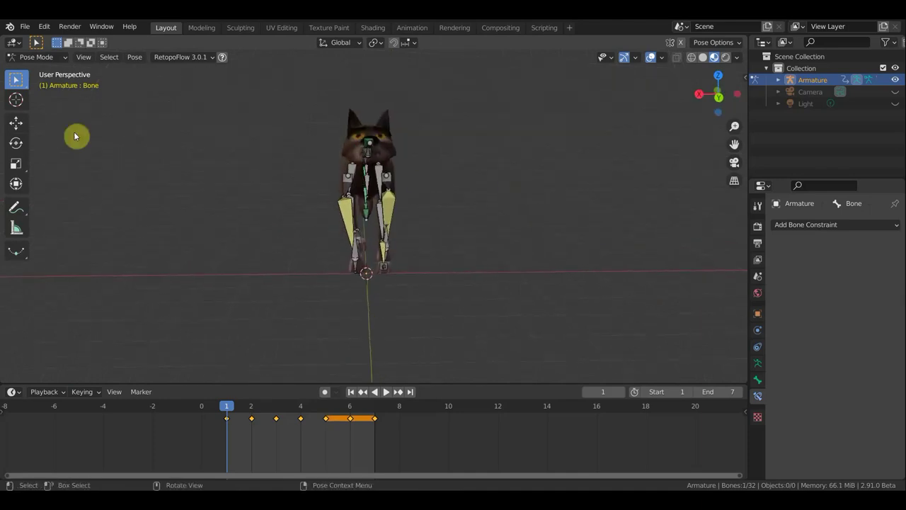
click(17, 124)
drag(313, 155, 318, 151)
mouse_move(526, 243)
middle_down()
mouse_move(376, 257)
mouse_move(418, 278)
middle_up()
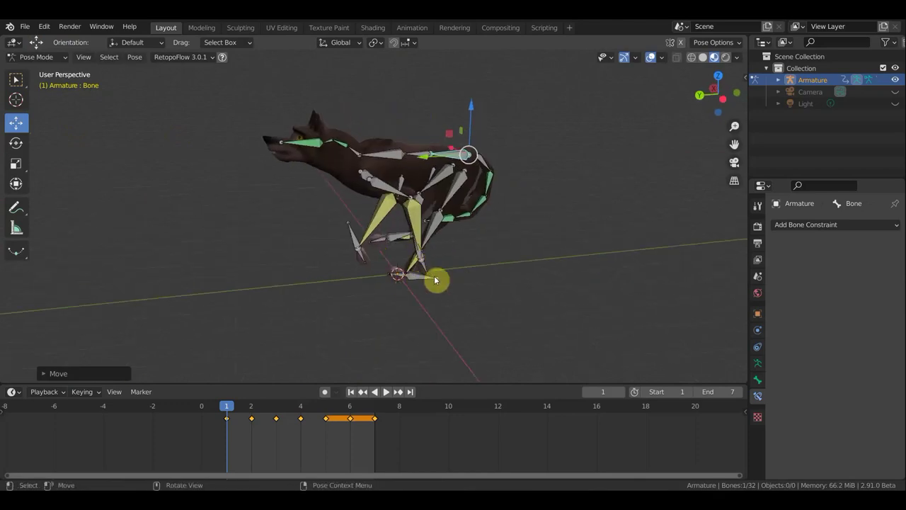
mouse_move(497, 275)
middle_down()
mouse_move(704, 271)
mouse_move(646, 266)
middle_up()
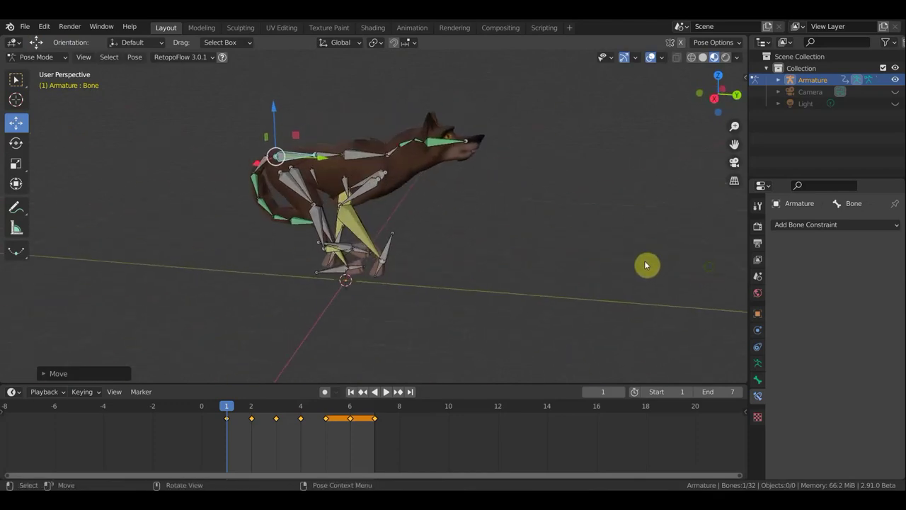
Key location and rotation for all bones on frame 1.
key(a)
key(i)
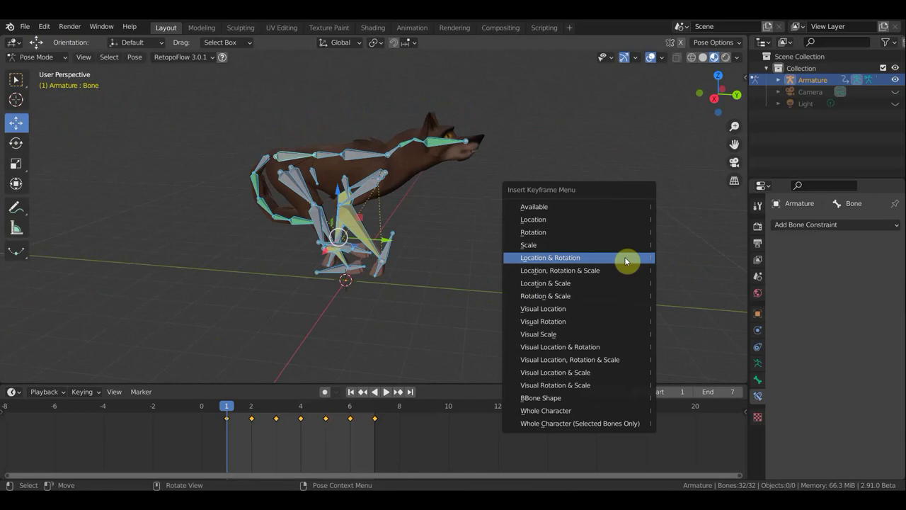
click(621, 259)
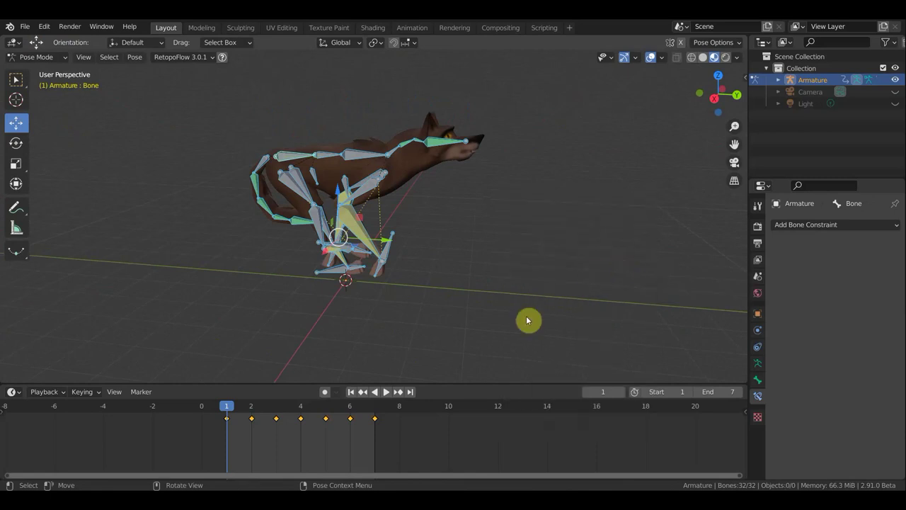
On frame 2, shift the root bone along X.
click(252, 409)
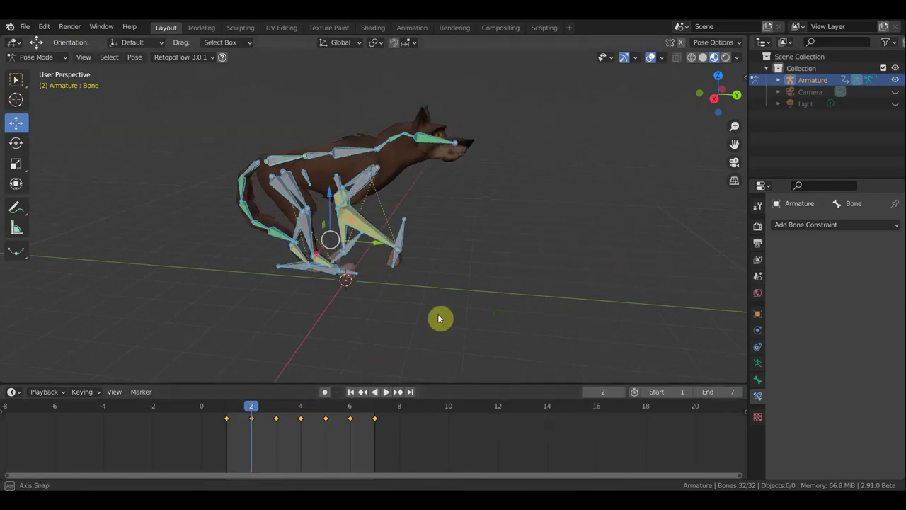
middle_drag(500, 318, 381, 320)
middle_drag(390, 274, 168, 269)
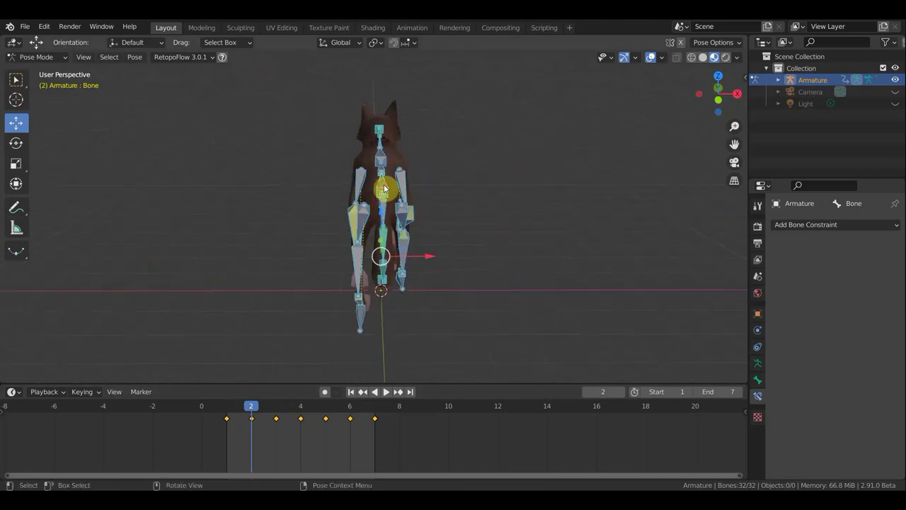
click(481, 203)
key(g)
key(x)
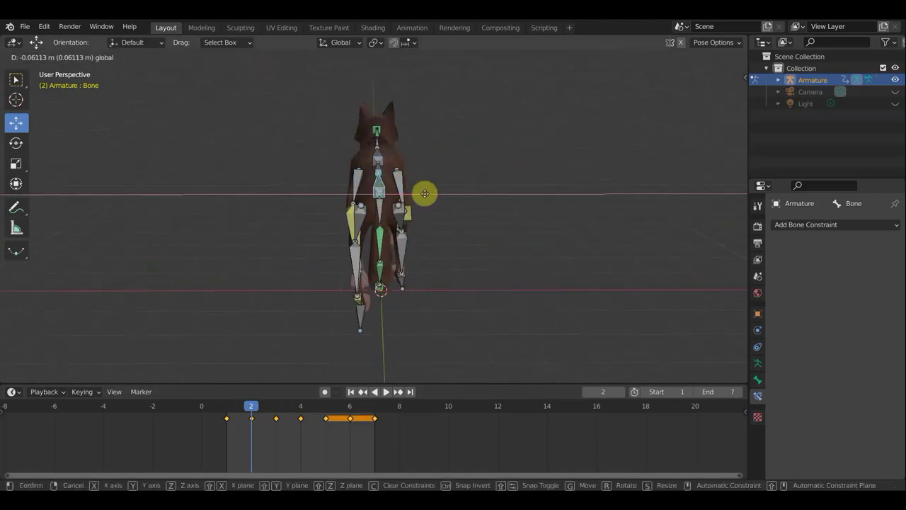
click(423, 195)
Nudge both front leg bones, then key location and rotation for all bones.
mouse_move(400, 251)
middle_down()
mouse_move(238, 248)
mouse_move(314, 233)
mouse_move(419, 230)
middle_up()
click(405, 237)
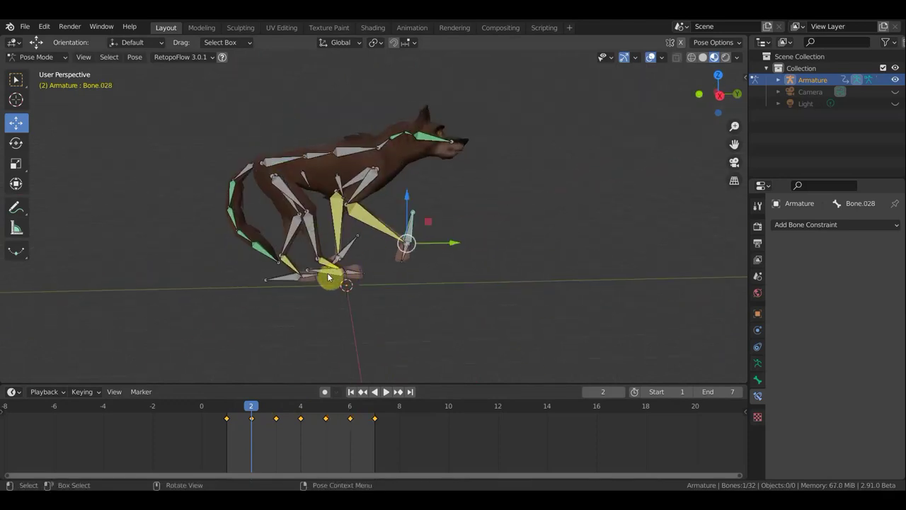
shift+click(328, 274)
middle_drag(465, 290, 287, 302)
drag(342, 303, 349, 303)
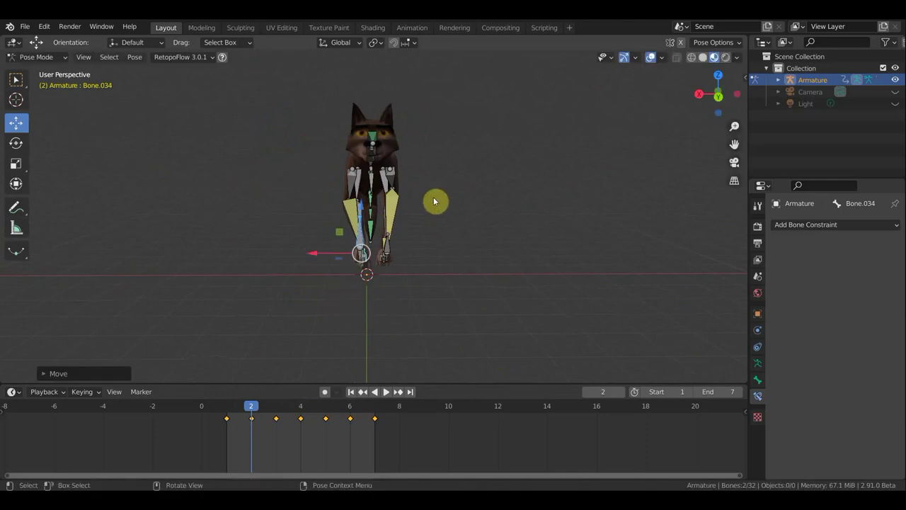
key(a)
key(i)
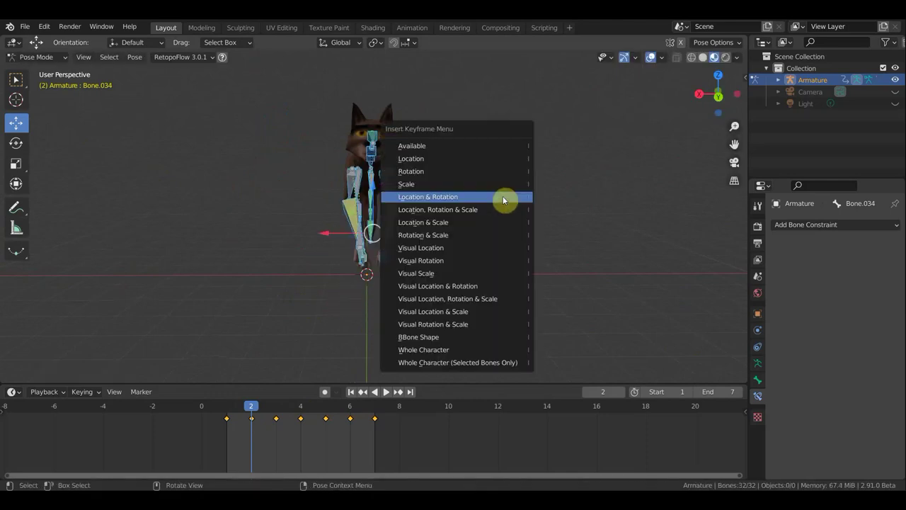
click(504, 200)
click(276, 413)
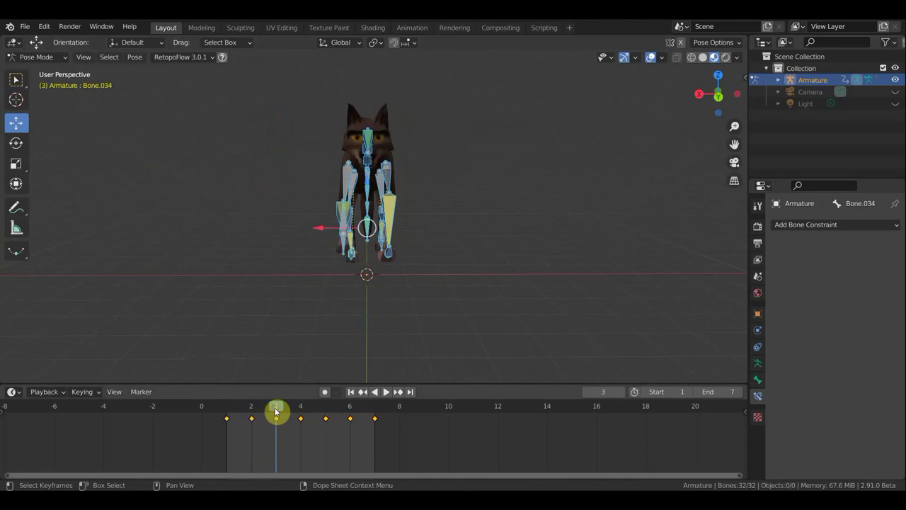
Move the rear foot bones Bone.028 and Bone.015 into new positions on frame 3.
middle_drag(385, 265, 197, 293)
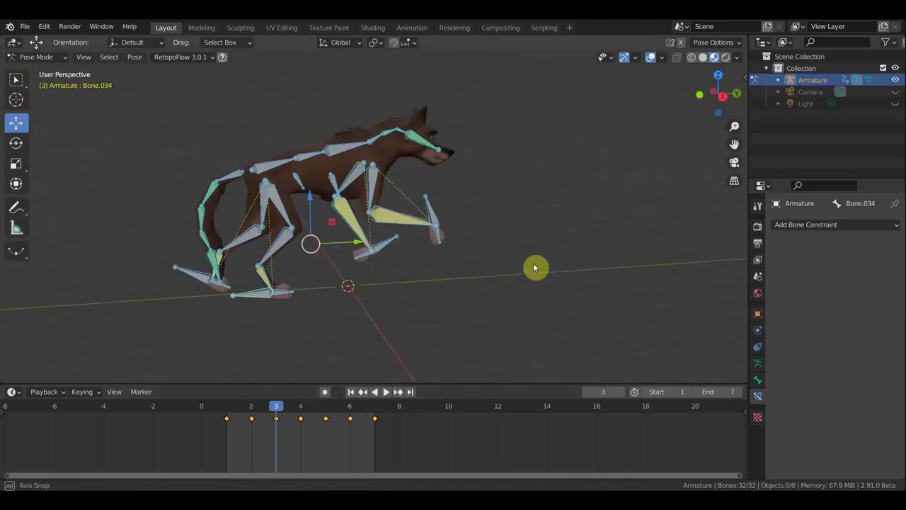
mouse_move(336, 290)
alt+middle_down()
mouse_move(132, 287)
mouse_move(150, 286)
alt+middle_up()
alt+middle_drag(552, 153, 550, 233)
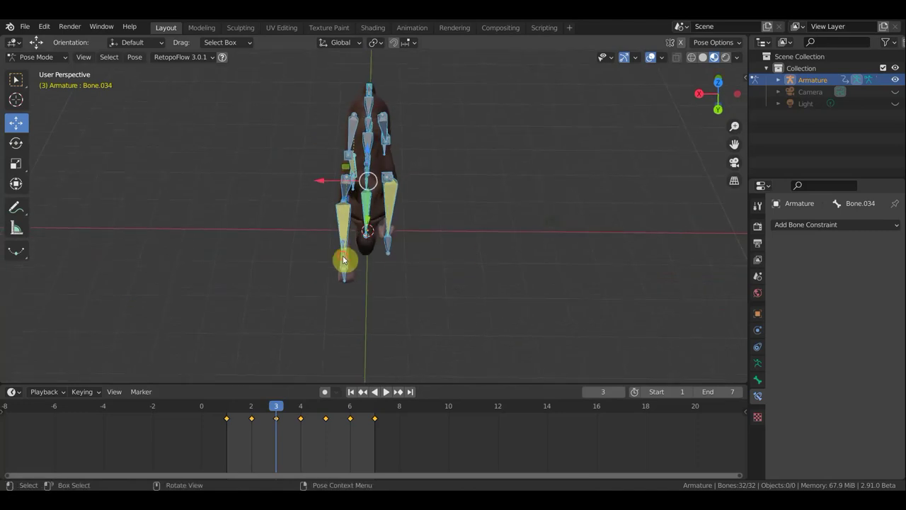
click(354, 267)
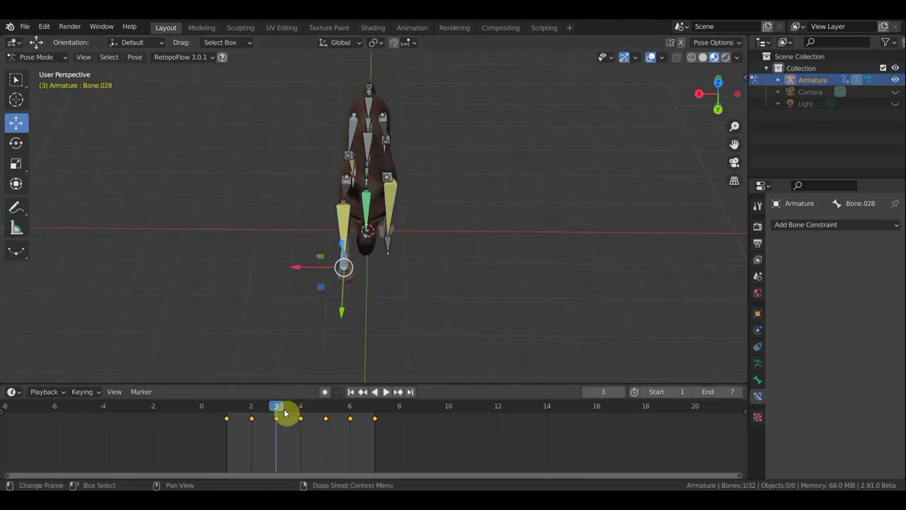
mouse_move(279, 410)
mouse_down()
mouse_move(297, 415)
mouse_move(281, 414)
mouse_up()
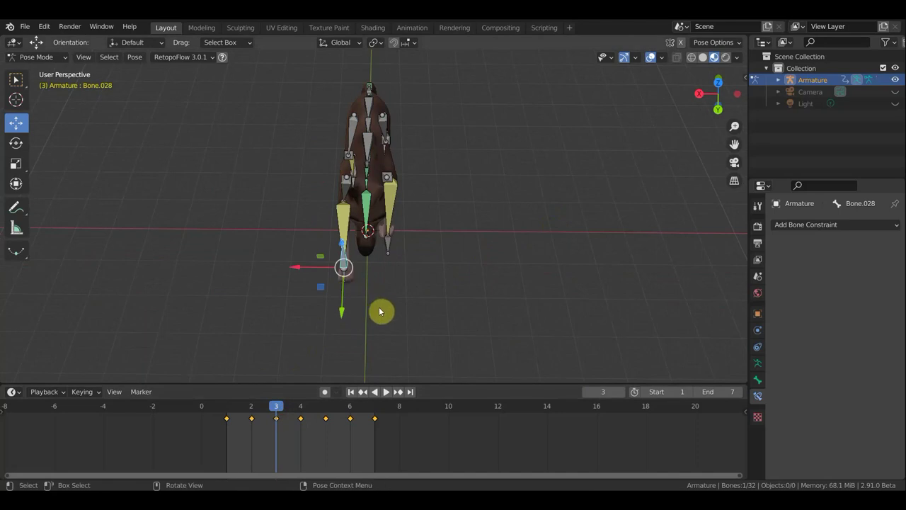
key(g)
click(391, 307)
middle_drag(389, 266, 393, 247)
click(390, 259)
key(g)
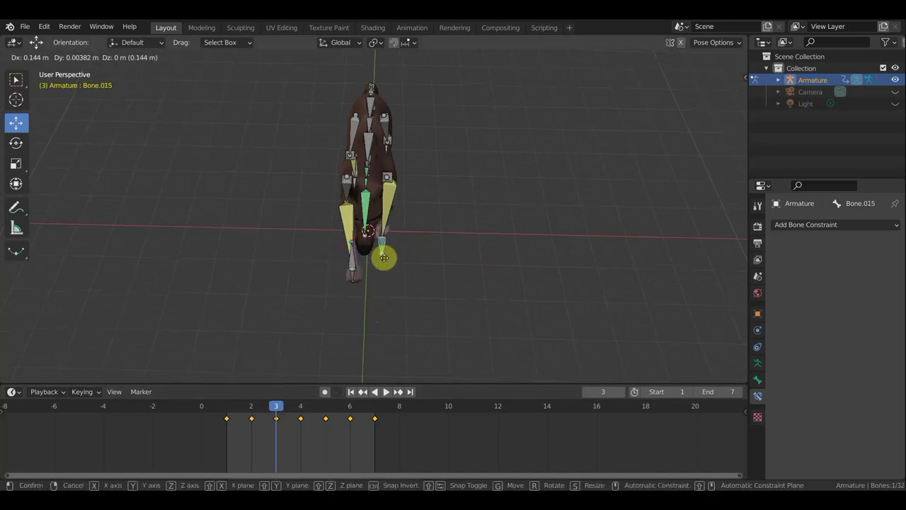
click(381, 258)
Key location and rotation on every bone at frame 3.
mouse_move(415, 213)
middle_down()
mouse_move(425, 134)
mouse_move(410, 132)
middle_up()
key(a)
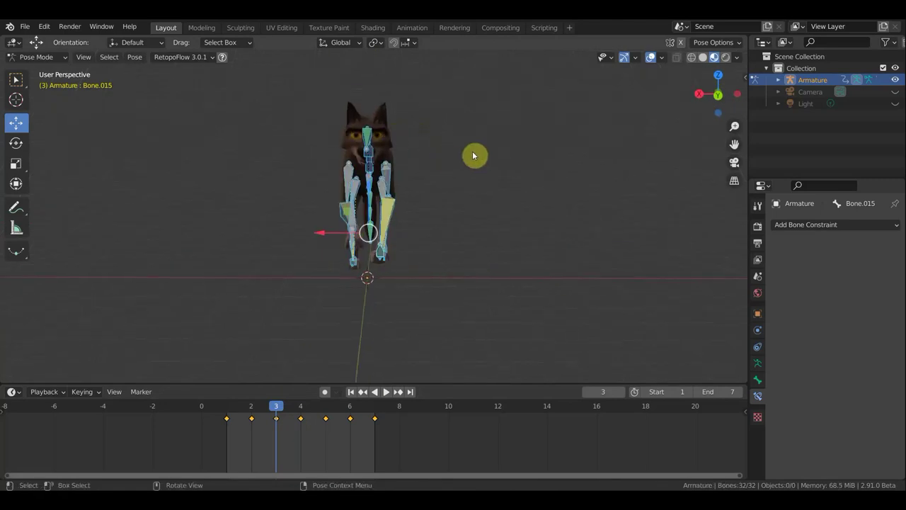
key(i)
click(474, 155)
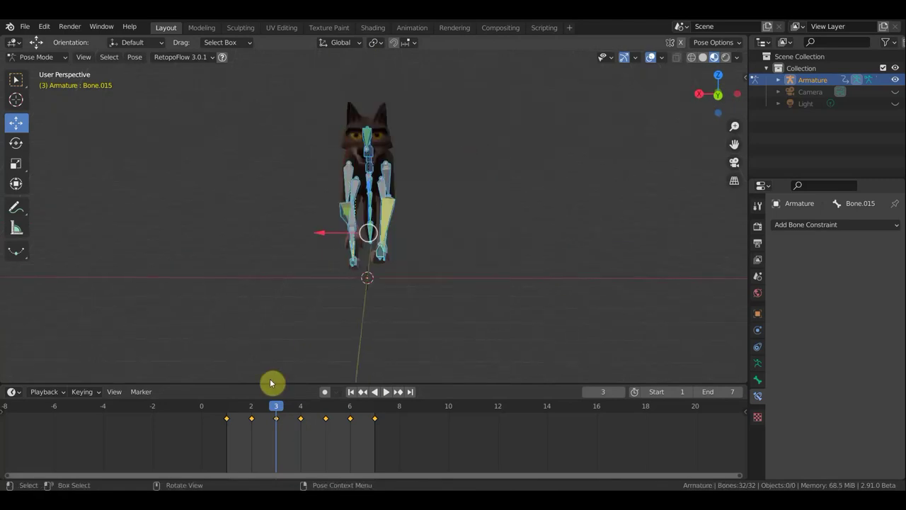
On frame 4, reposition leg bones Bone.028 and Bone.015.
click(300, 409)
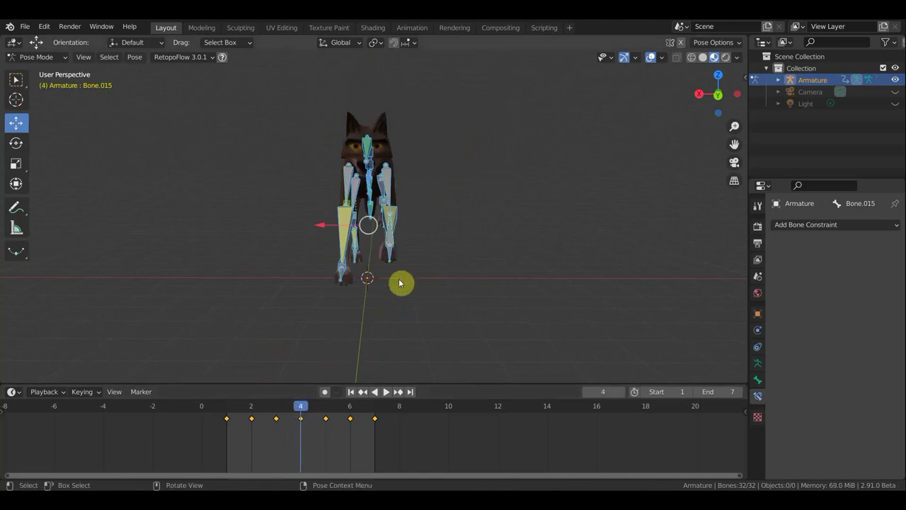
mouse_move(345, 273)
middle_down()
mouse_move(441, 271)
mouse_move(398, 256)
middle_up()
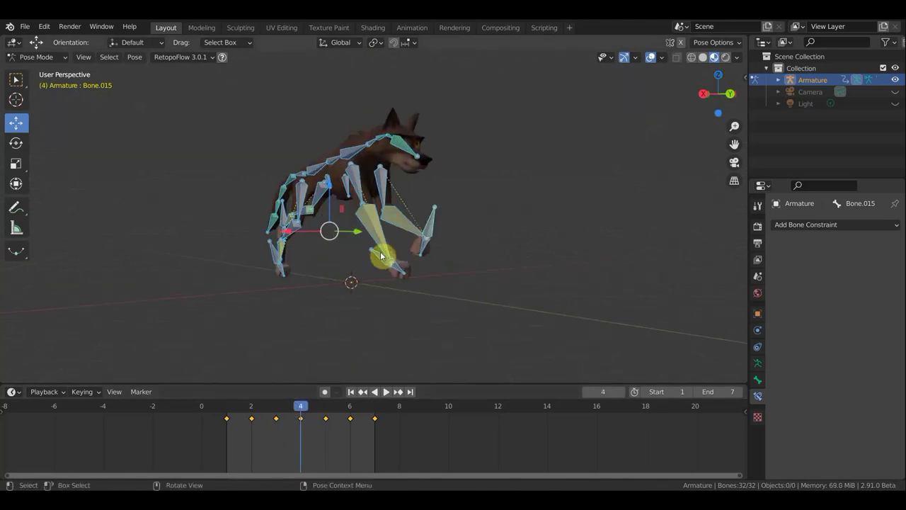
mouse_move(469, 291)
middle_down()
mouse_move(378, 297)
mouse_move(391, 297)
middle_up()
key(g)
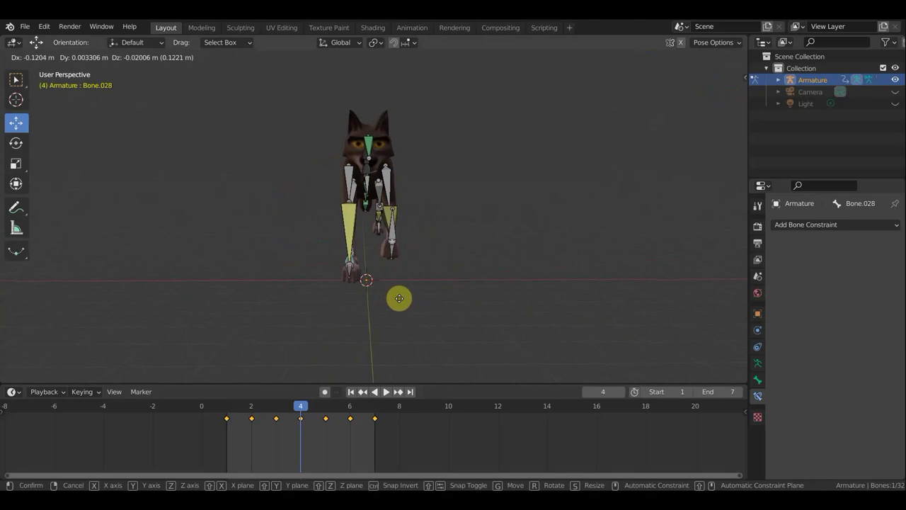
click(400, 300)
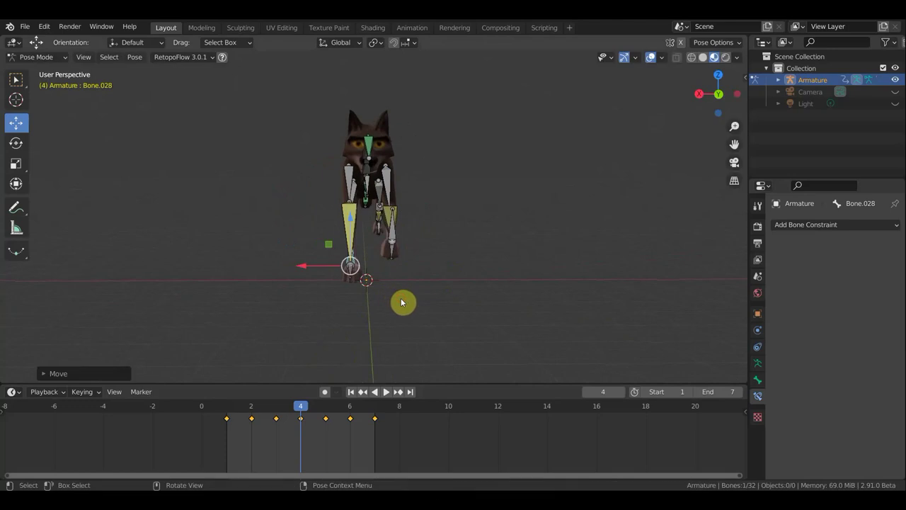
click(407, 241)
key(g)
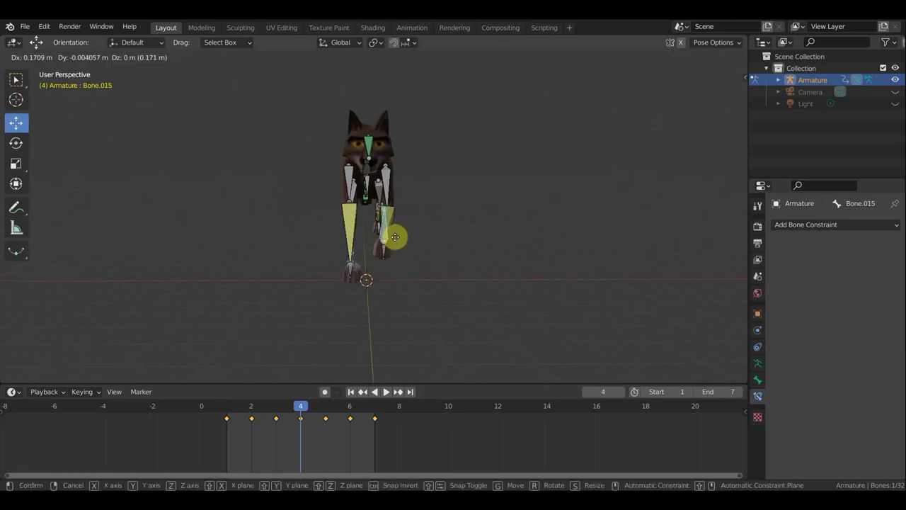
click(397, 239)
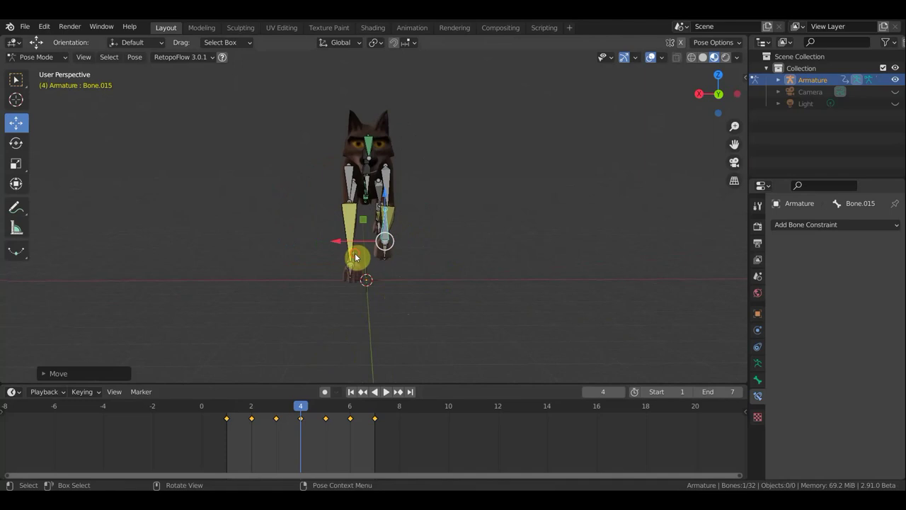
click(357, 262)
mouse_move(362, 261)
middle_down()
mouse_move(411, 263)
mouse_move(369, 265)
middle_up()
key(g)
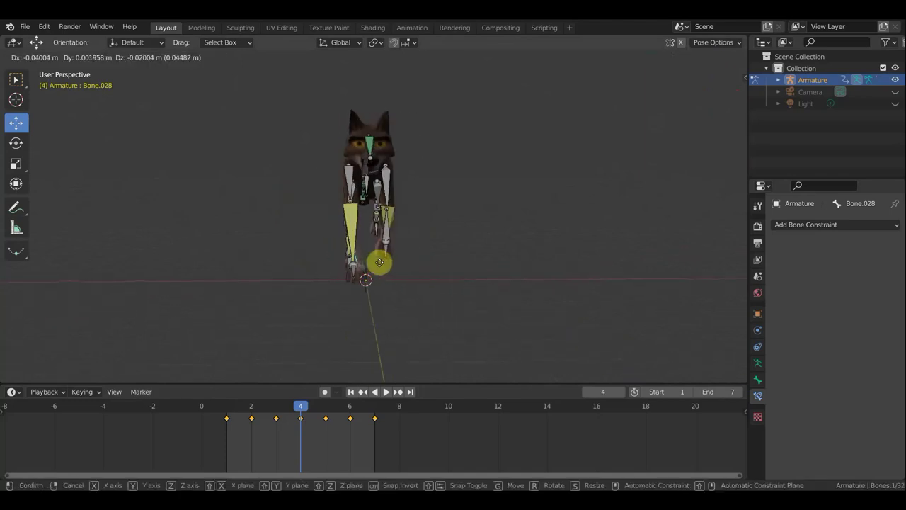
click(380, 266)
Nudge the upper spine bone sideways along X.
mouse_move(419, 207)
middle_down()
mouse_move(147, 232)
mouse_move(151, 218)
mouse_move(130, 229)
mouse_move(150, 245)
middle_up()
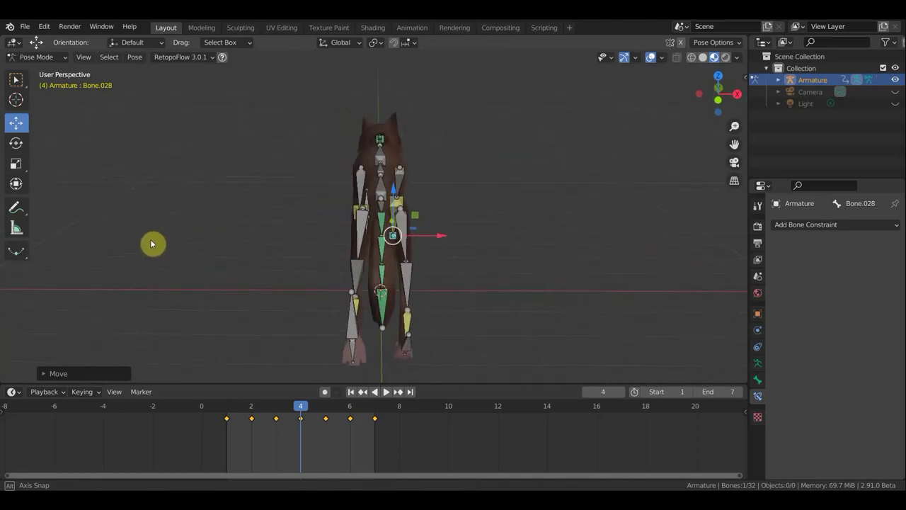
click(382, 198)
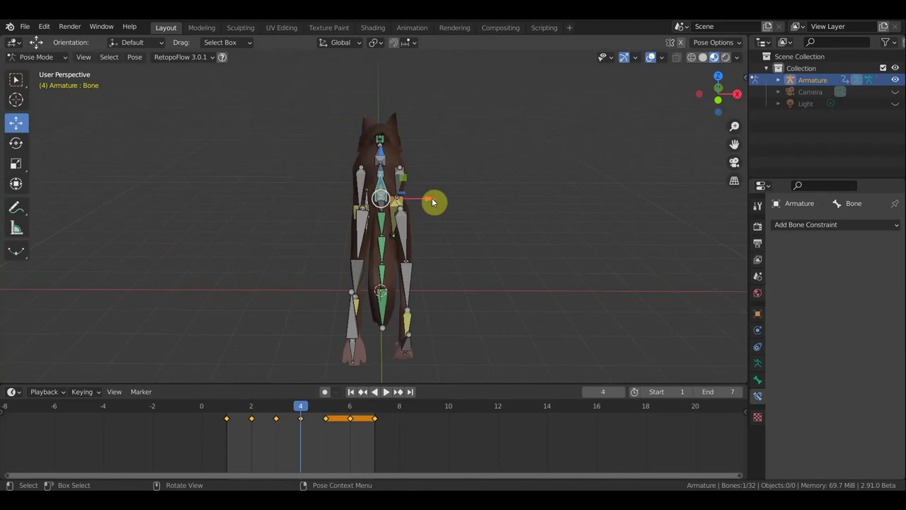
drag(431, 201, 433, 199)
middle_drag(475, 328, 200, 305)
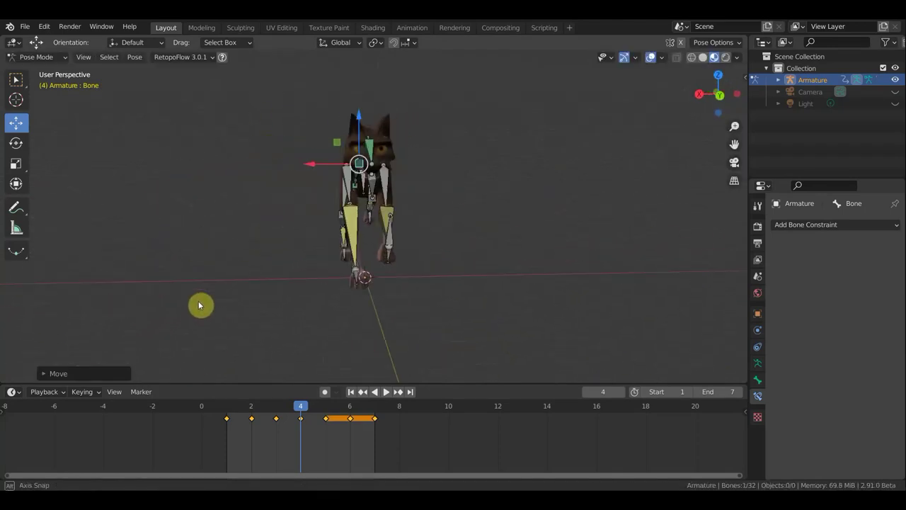
Key location and rotation on every bone at frame 4, then return to frame 1.
key(a)
key(i)
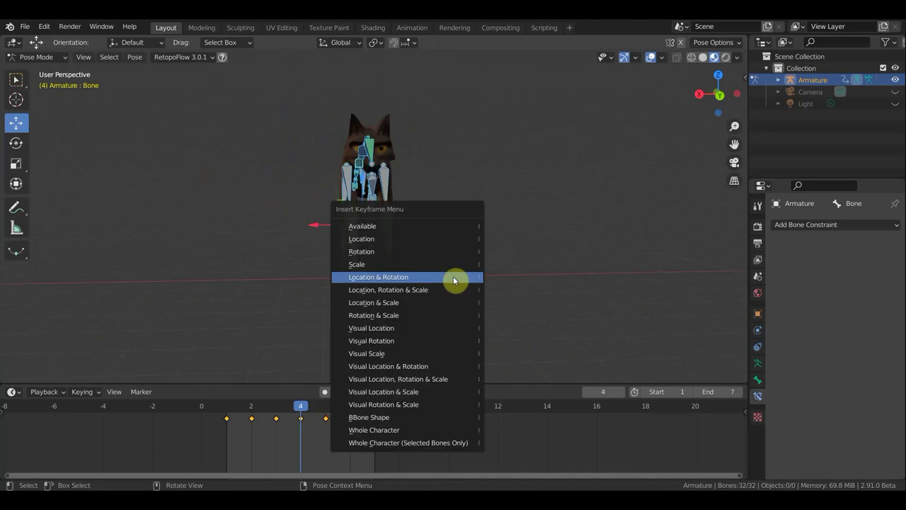
click(456, 278)
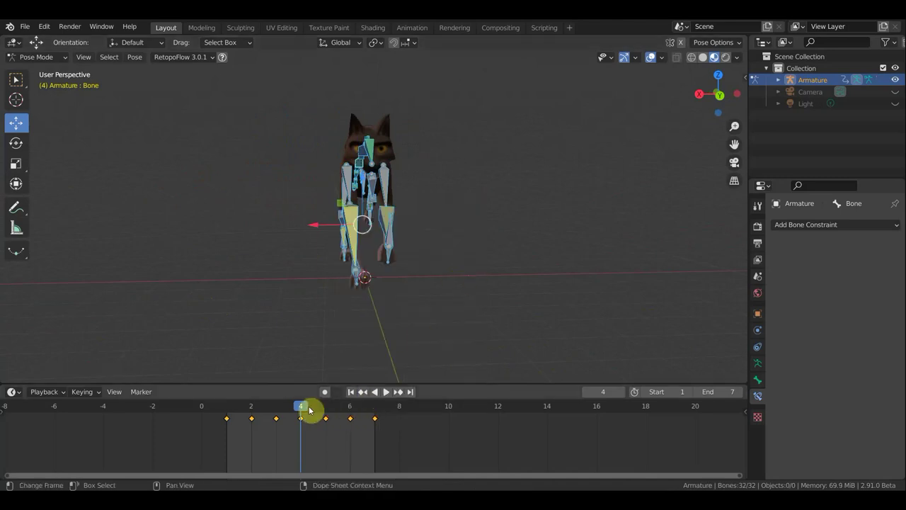
key(Escape)
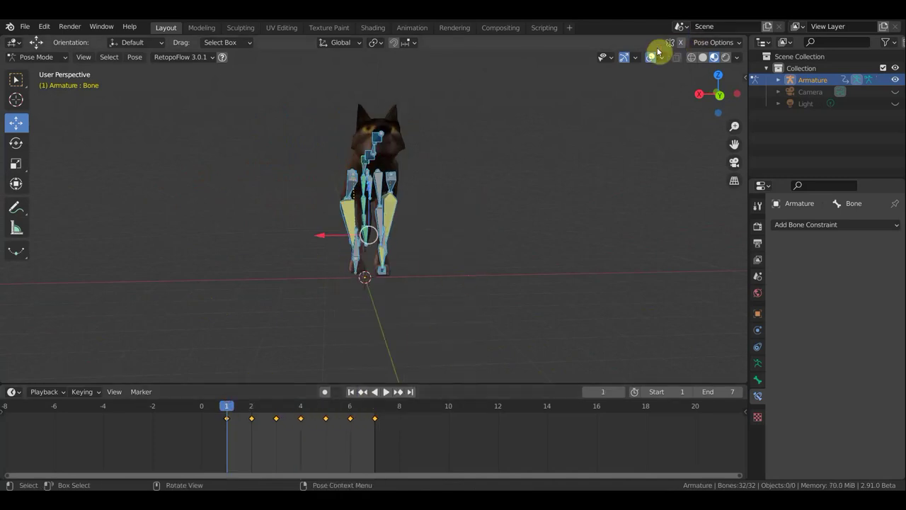
Hide the viewport overlays and play back the run cycle preview.
click(652, 56)
middle_drag(554, 297, 698, 295)
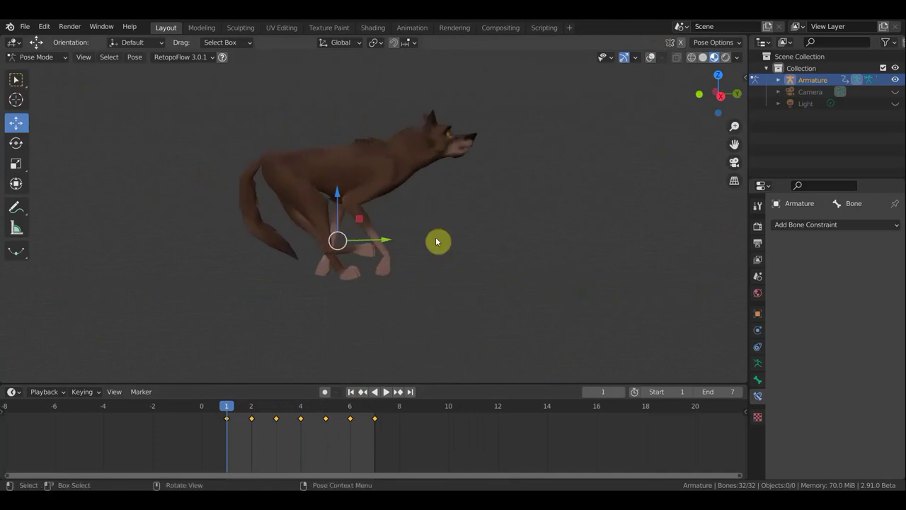
click(18, 79)
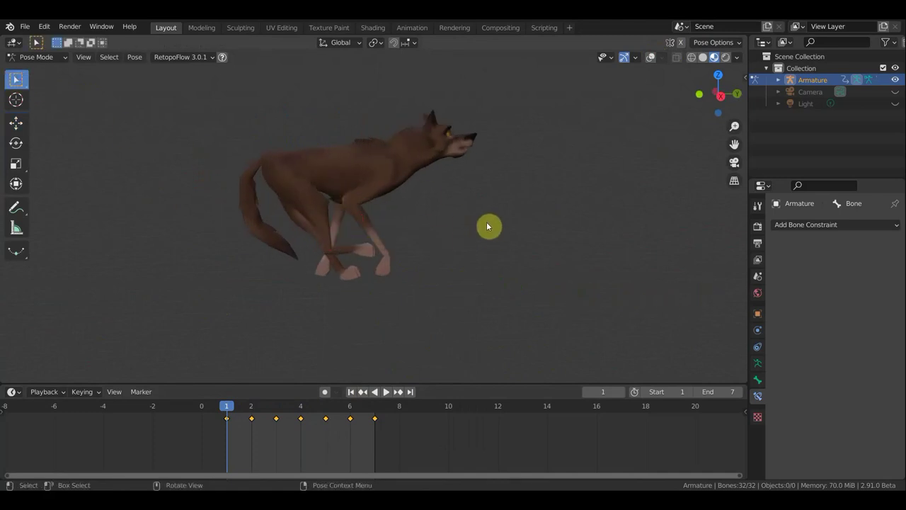
key(space)
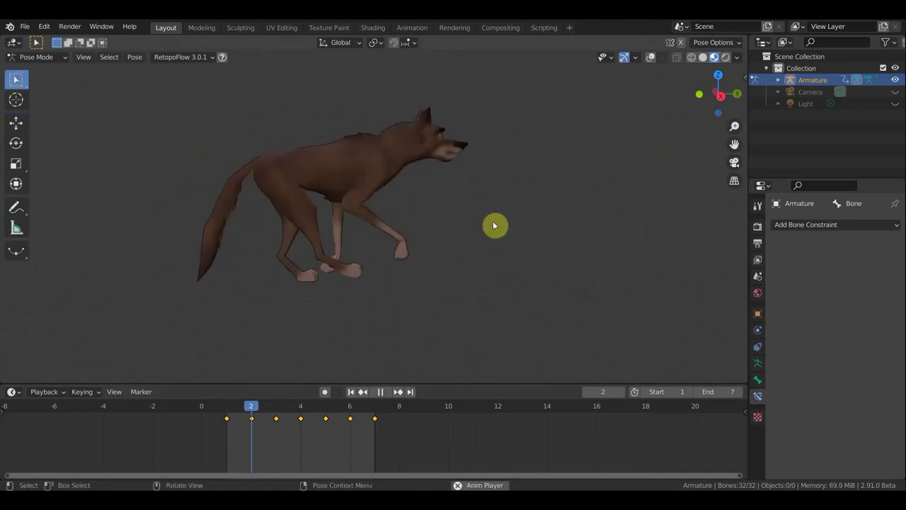
key(space)
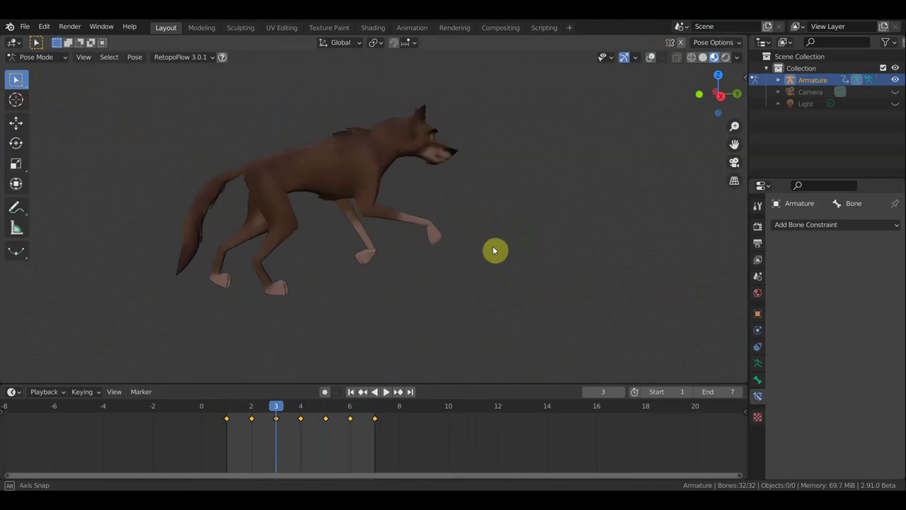
Move to frame 5 and show the viewport overlays again.
middle_drag(516, 248, 385, 252)
drag(299, 409, 326, 418)
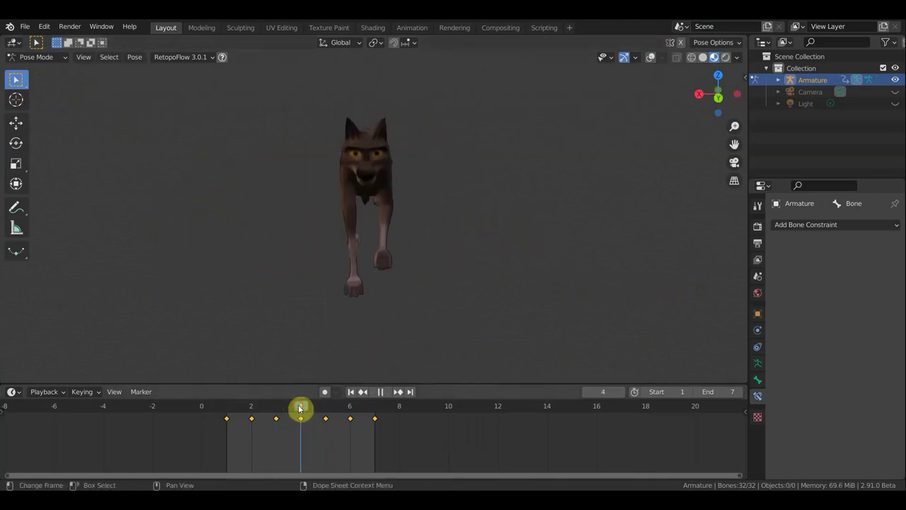
click(326, 411)
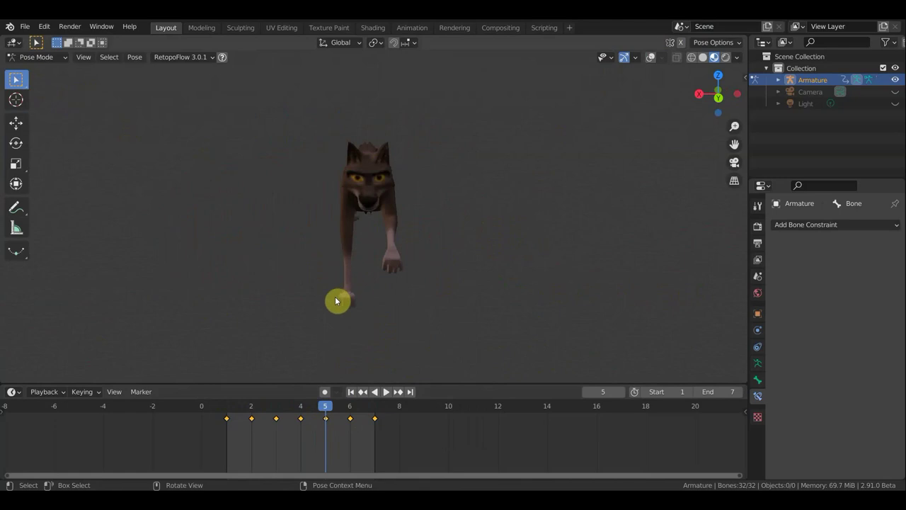
click(651, 58)
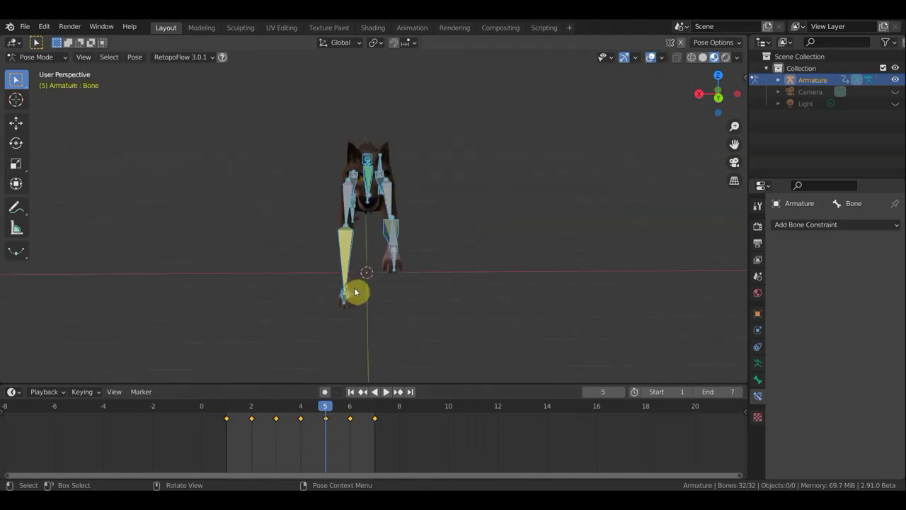
Reposition leg bones Bone.028 and Bone.015 on frame 5.
click(354, 287)
click(356, 287)
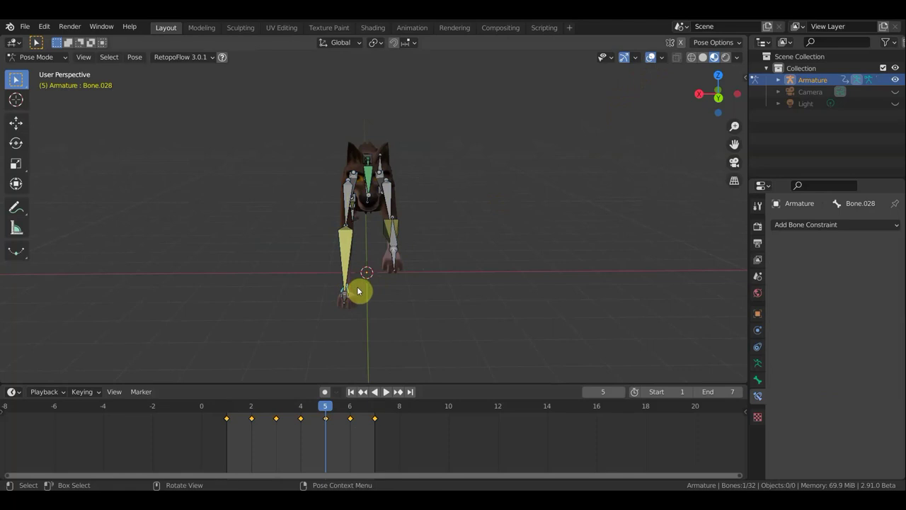
key(g)
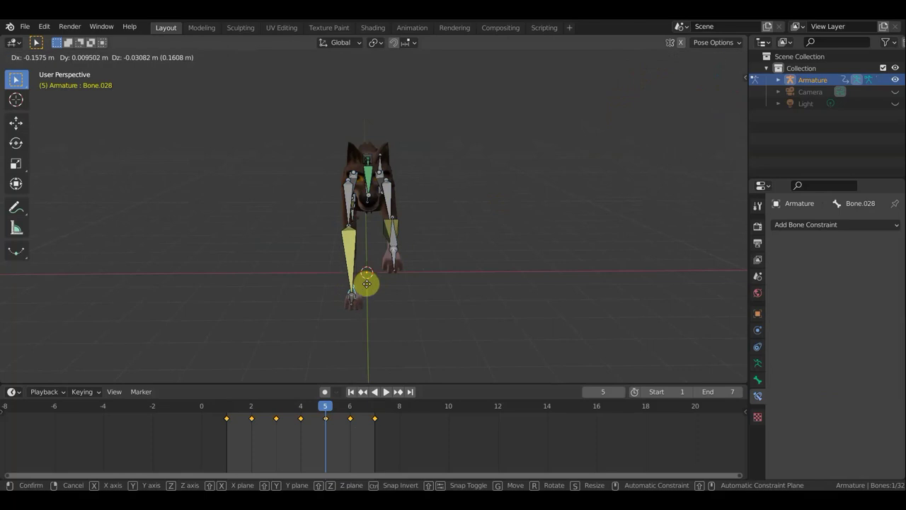
click(367, 282)
click(395, 242)
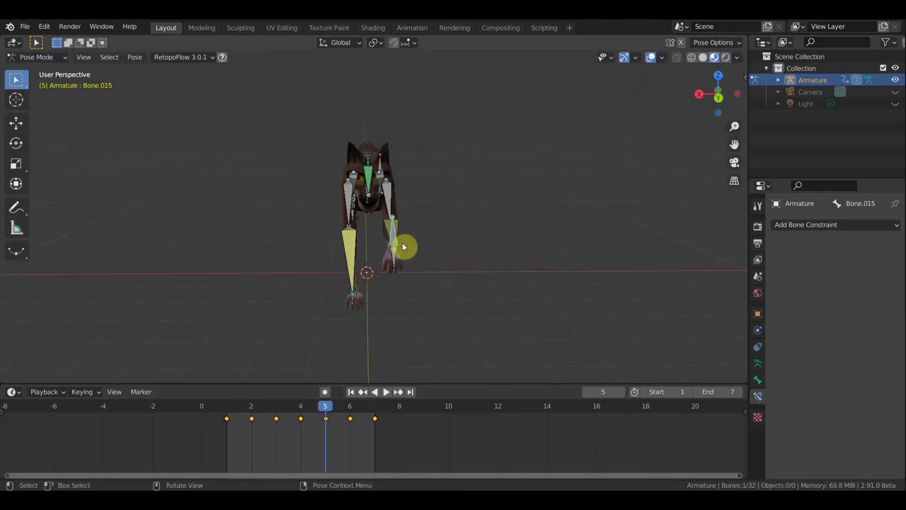
key(g)
click(395, 246)
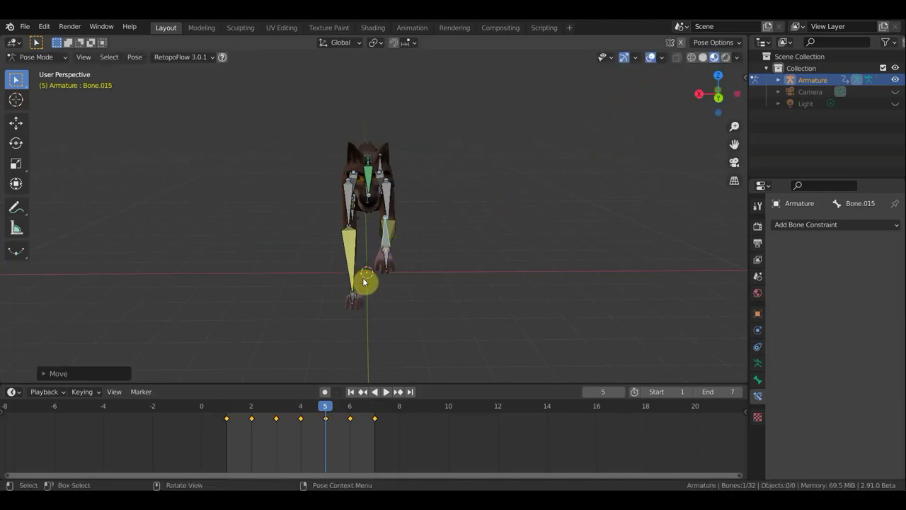
mouse_move(421, 215)
middle_down()
mouse_move(501, 223)
mouse_move(445, 222)
mouse_move(503, 198)
mouse_move(552, 200)
mouse_move(449, 208)
mouse_move(456, 226)
mouse_move(455, 205)
mouse_move(435, 241)
mouse_move(421, 243)
mouse_move(415, 234)
middle_up()
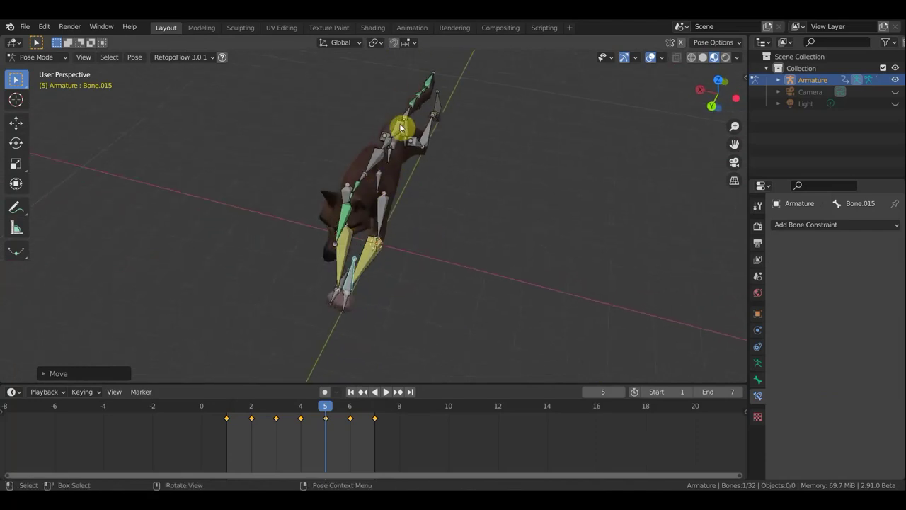
Undo the last leg move, shift the body bone, and key location and rotation on all bones.
key(ctrl+z)
mouse_move(401, 127)
middle_down()
mouse_move(449, 238)
mouse_move(498, 245)
mouse_move(518, 260)
mouse_move(391, 259)
middle_up()
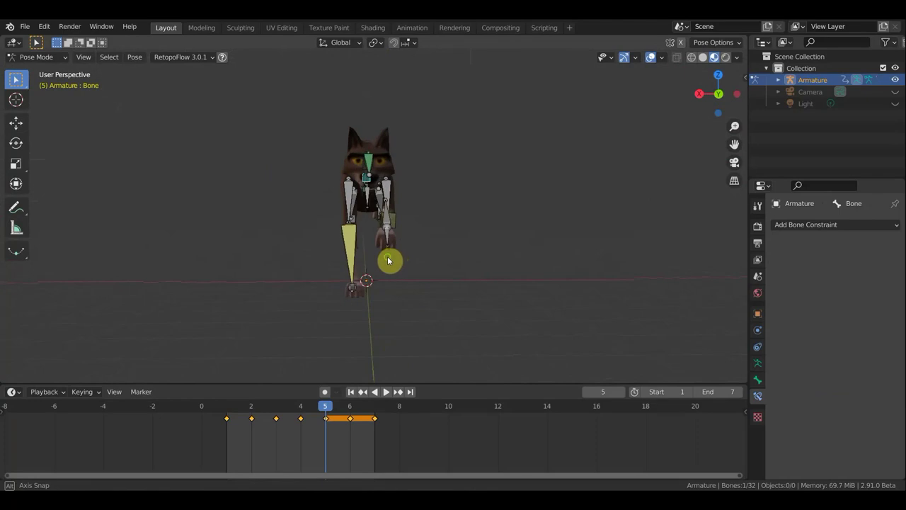
key(g)
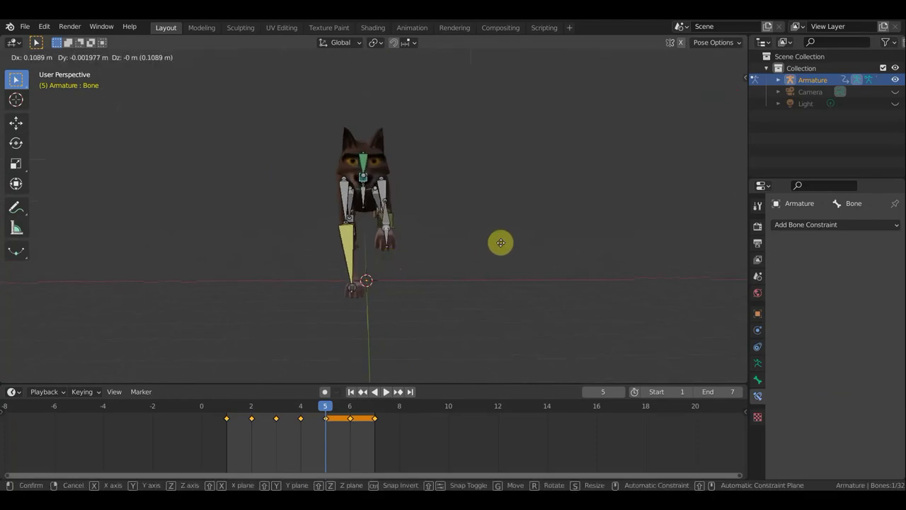
click(501, 243)
key(a)
key(i)
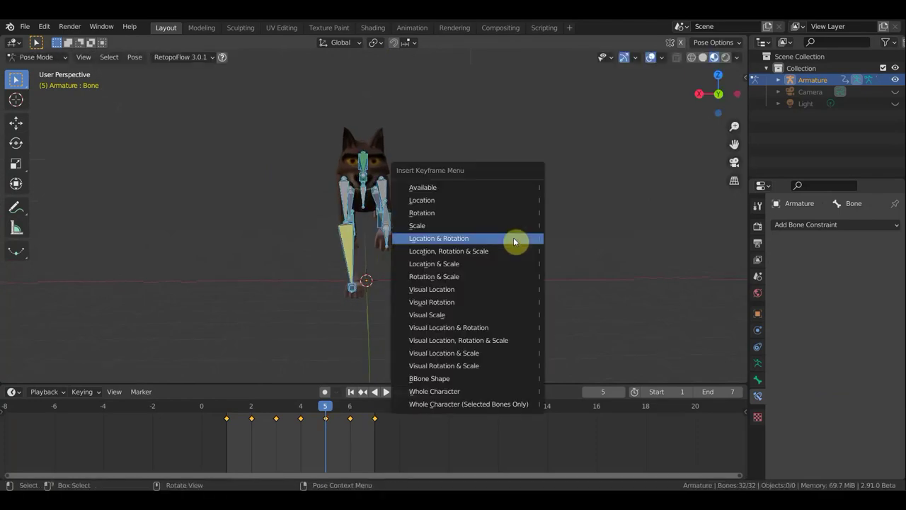
click(513, 238)
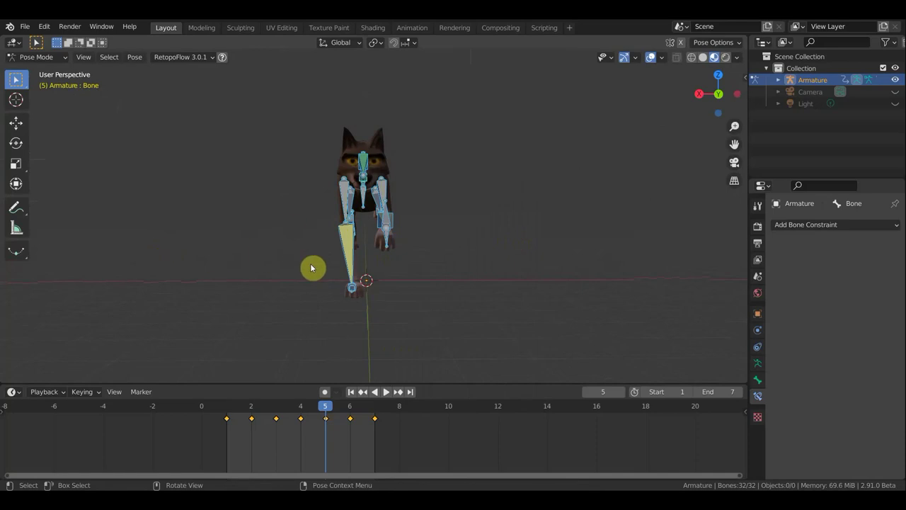
middle_drag(396, 282, 547, 291)
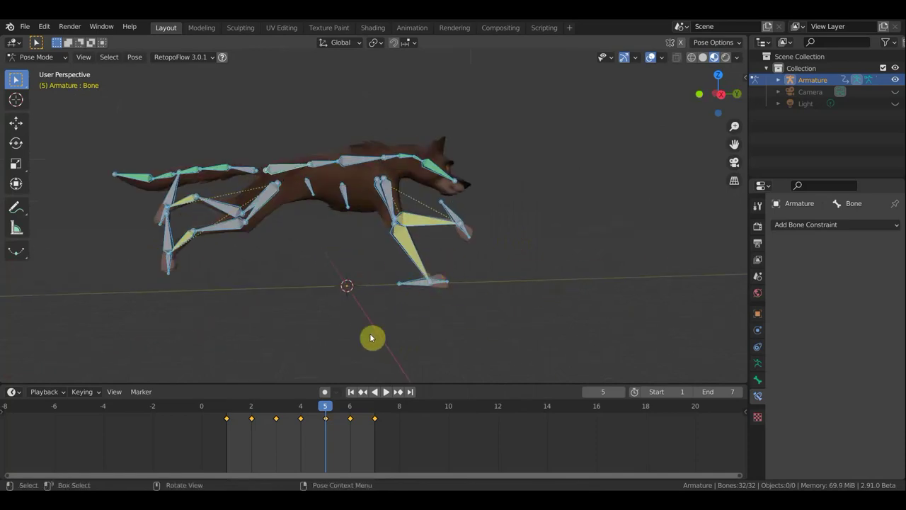
On frame 6, slide Bone.028 sideways along X with the Move tool.
click(351, 410)
mouse_move(520, 319)
middle_down()
mouse_move(342, 326)
mouse_move(362, 328)
mouse_move(496, 181)
middle_up()
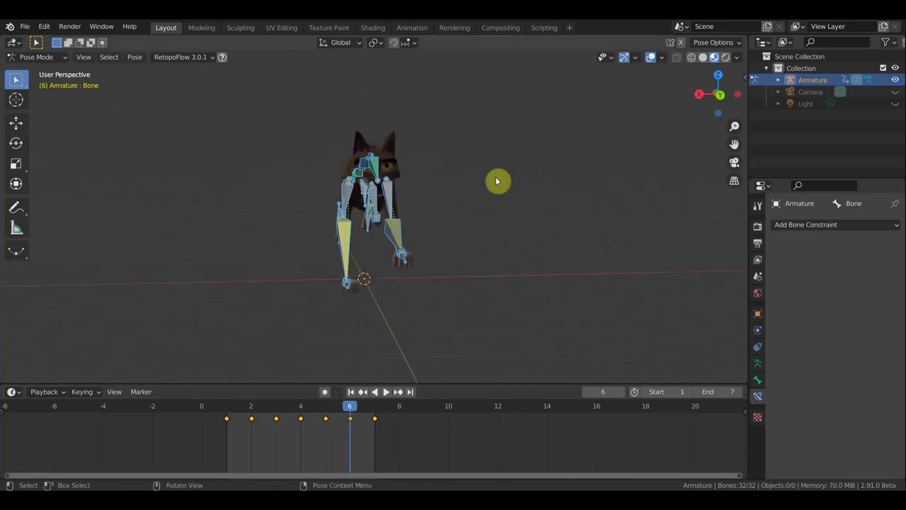
mouse_move(436, 238)
middle_down()
mouse_move(405, 248)
mouse_move(427, 253)
mouse_move(352, 290)
mouse_move(415, 303)
mouse_move(355, 303)
middle_up()
click(343, 287)
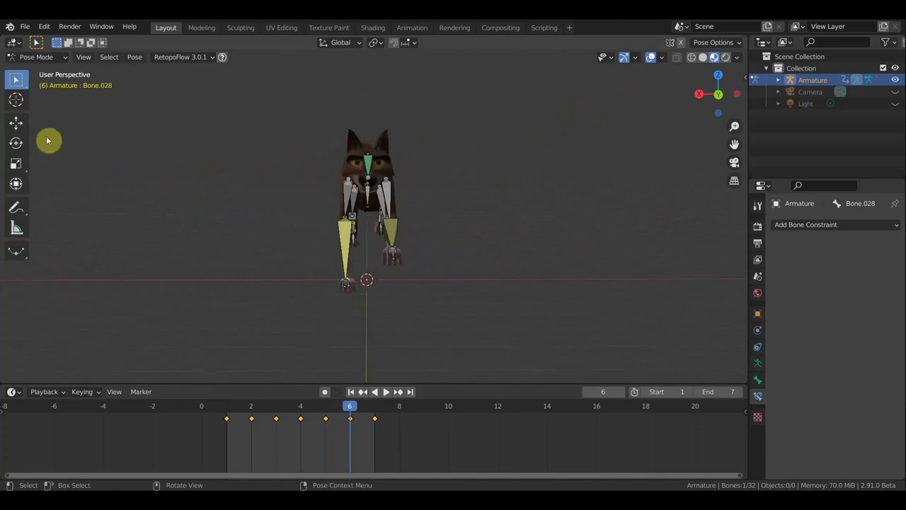
click(15, 123)
drag(298, 284, 308, 284)
Move the foot bone Bone.015 into a new position.
middle_drag(415, 241, 361, 246)
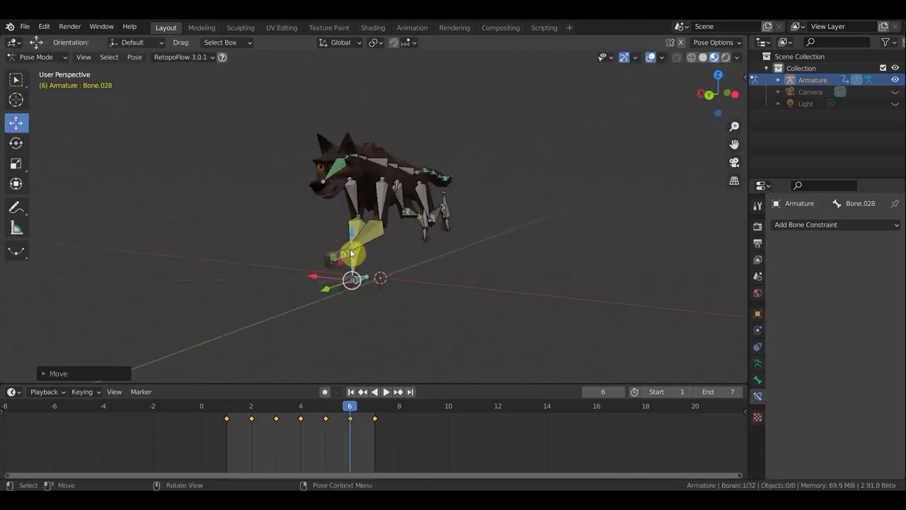
click(362, 258)
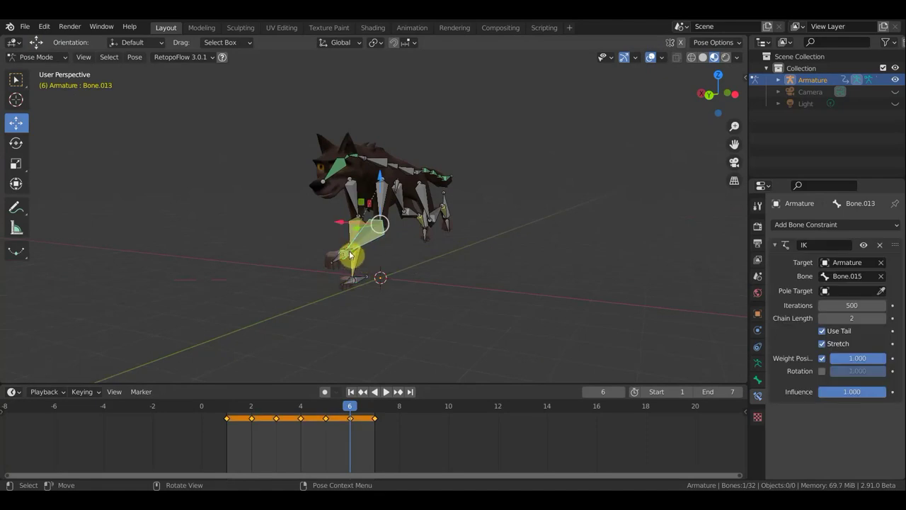
click(359, 258)
middle_drag(362, 259, 427, 260)
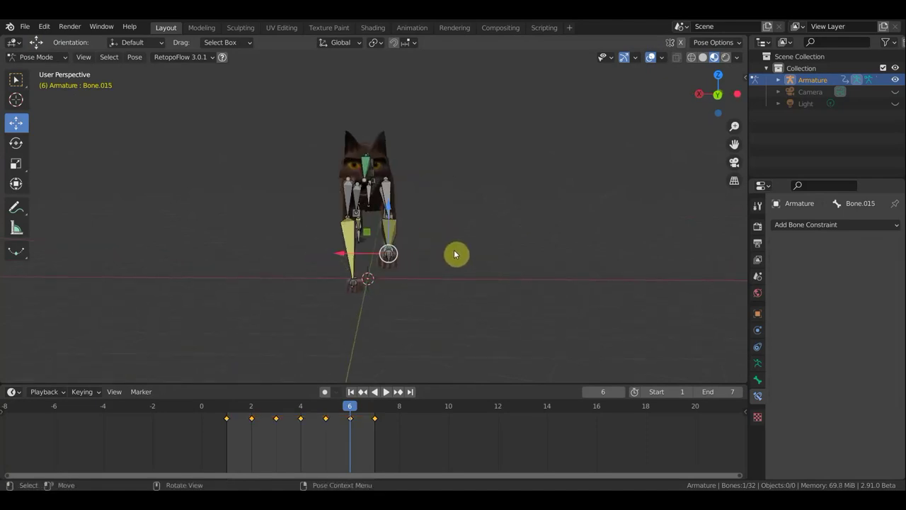
key(g)
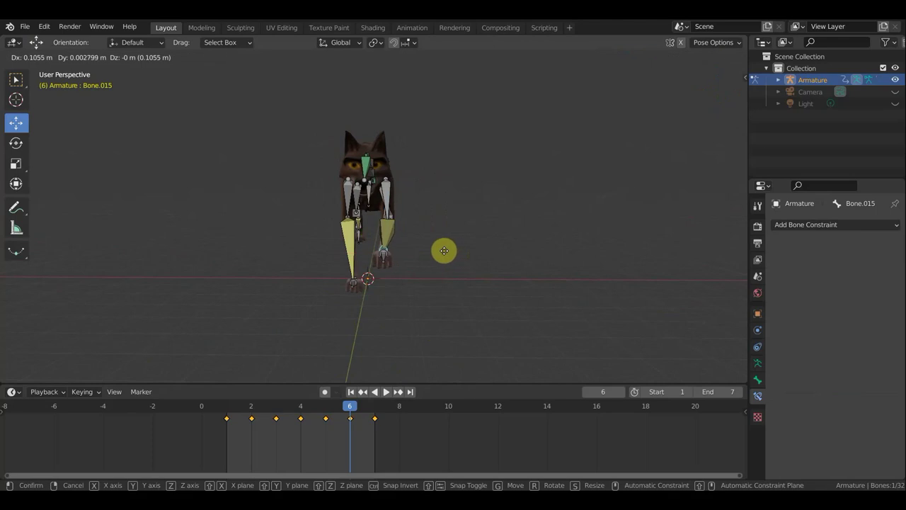
click(458, 246)
Shift the main body bone and key location and rotation on every bone at frame 6.
middle_drag(459, 248, 421, 265)
click(414, 151)
mouse_move(458, 203)
middle_down()
mouse_move(495, 205)
mouse_move(524, 194)
middle_up()
drag(333, 170, 330, 169)
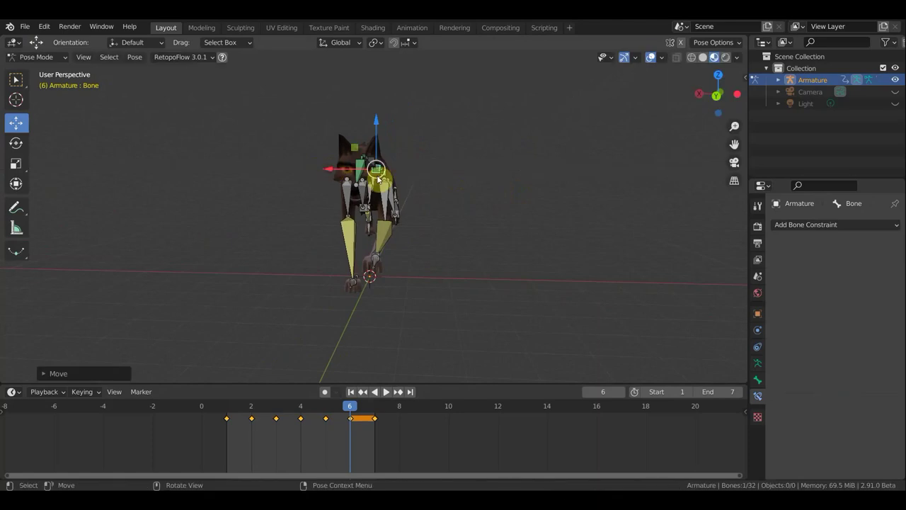
key(a)
key(i)
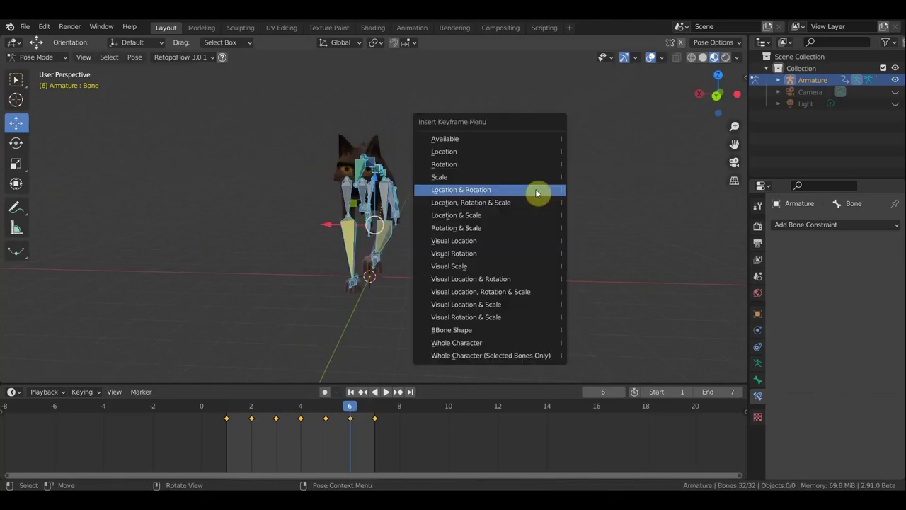
click(537, 193)
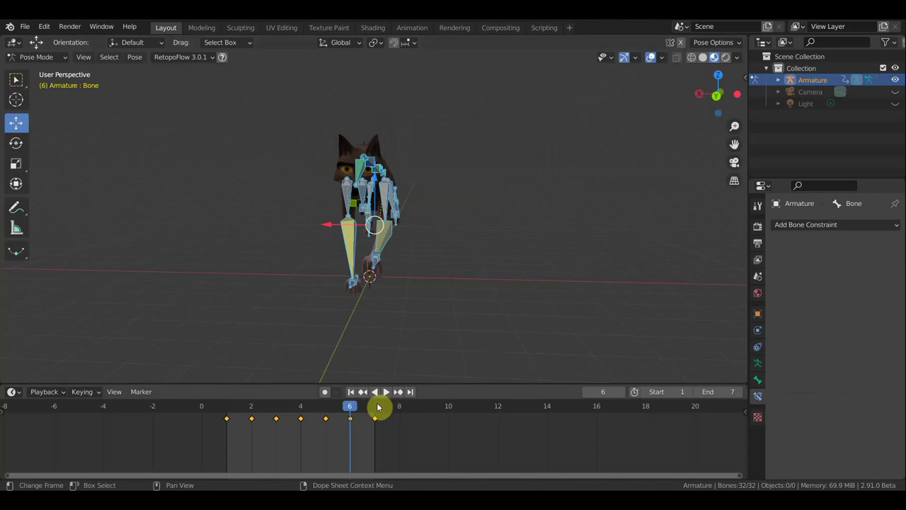
key(space)
key(space)
Check the mesh without overlays, then slide Bone.028 slightly along X on frame 7.
middle_drag(477, 301, 481, 302)
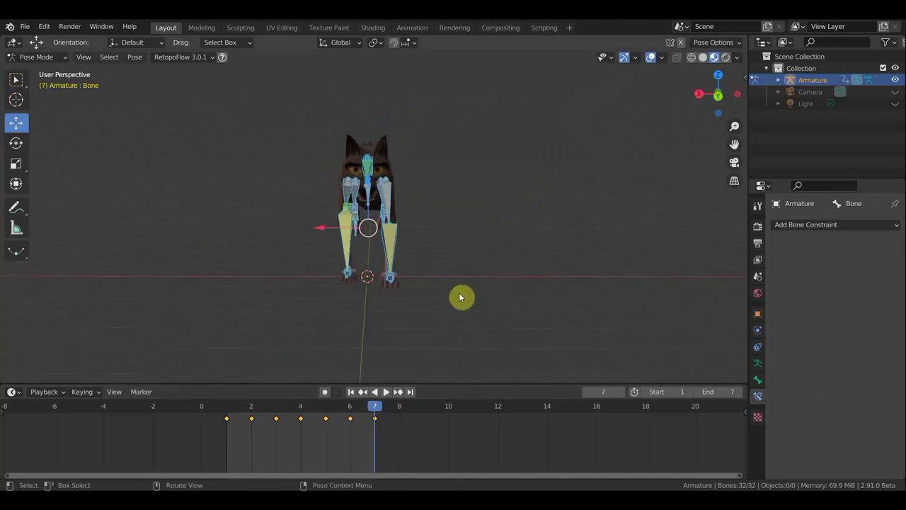
click(651, 58)
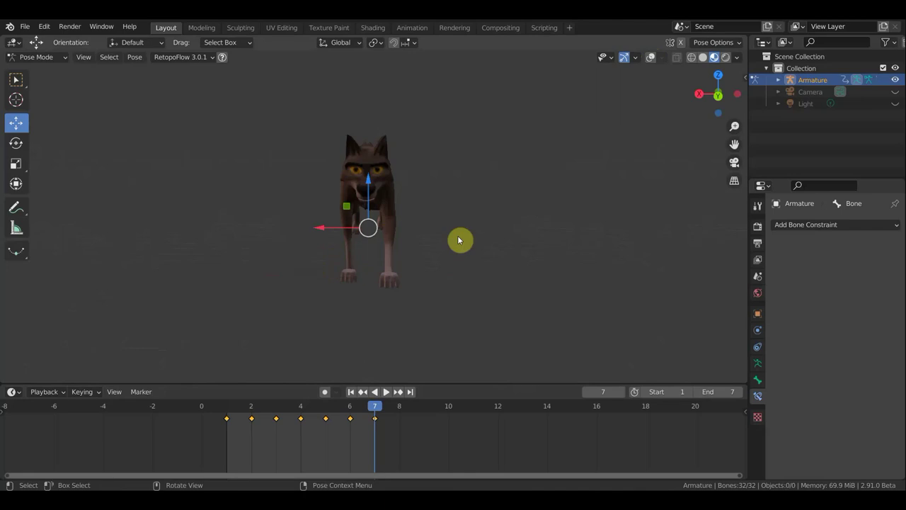
click(651, 58)
mouse_move(576, 151)
middle_down()
mouse_move(545, 175)
mouse_move(599, 188)
middle_up()
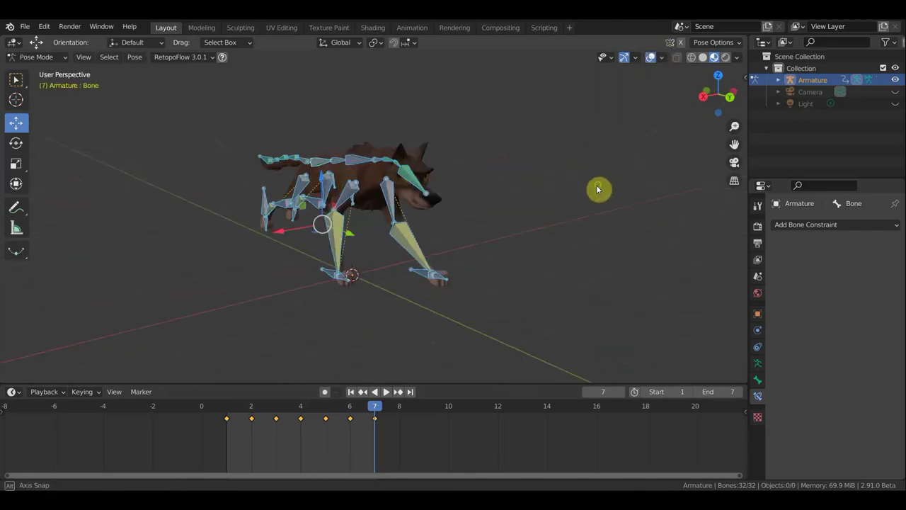
click(425, 265)
middle_drag(424, 265, 332, 282)
drag(297, 273, 302, 271)
Move the foot bone Bone.015 and nudge the body bone along X.
mouse_move(398, 280)
middle_down()
mouse_move(386, 281)
mouse_move(456, 271)
middle_up()
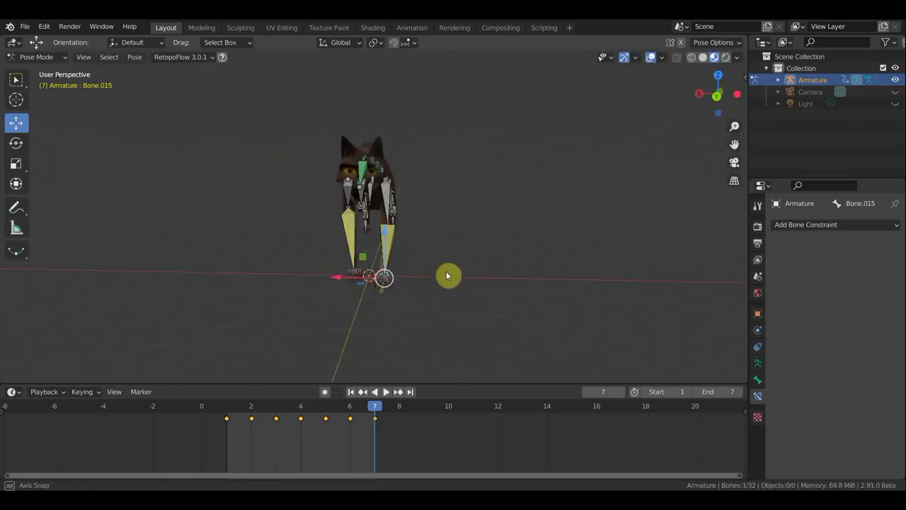
click(362, 280)
drag(343, 277, 332, 273)
middle_drag(458, 258, 458, 280)
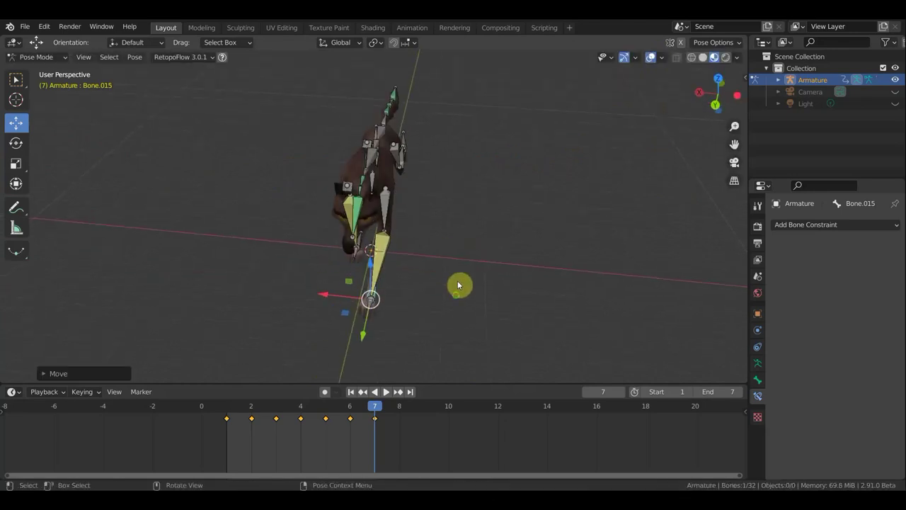
click(390, 140)
middle_drag(487, 238, 499, 207)
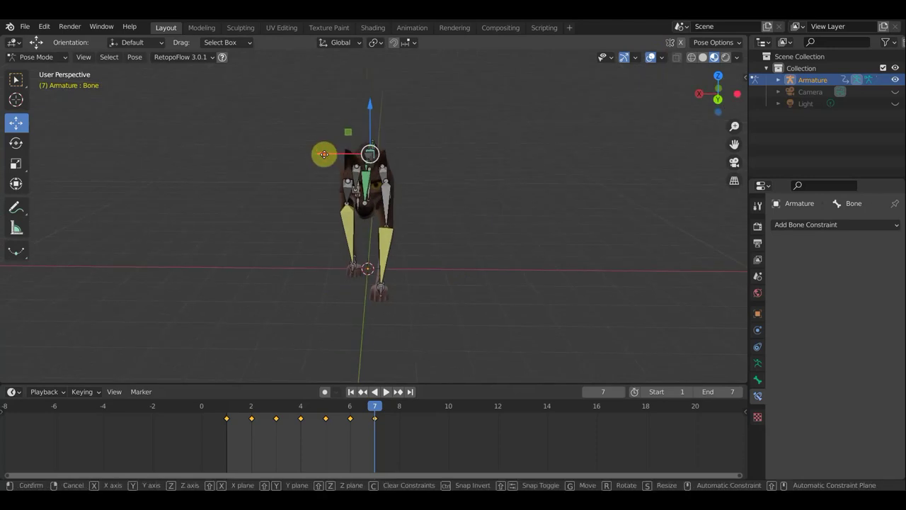
drag(323, 157, 325, 154)
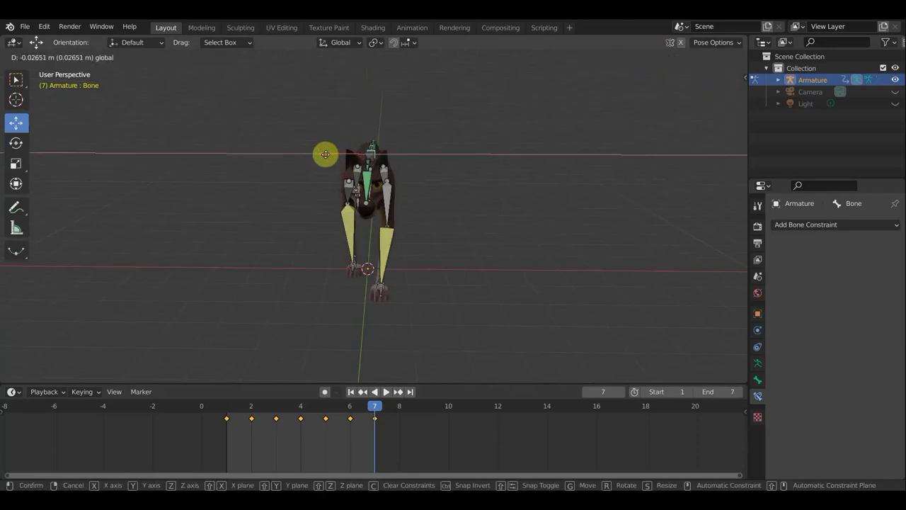
Key location and rotation on all bones at frame 7 and hide the overlays.
key(a)
key(i)
click(516, 224)
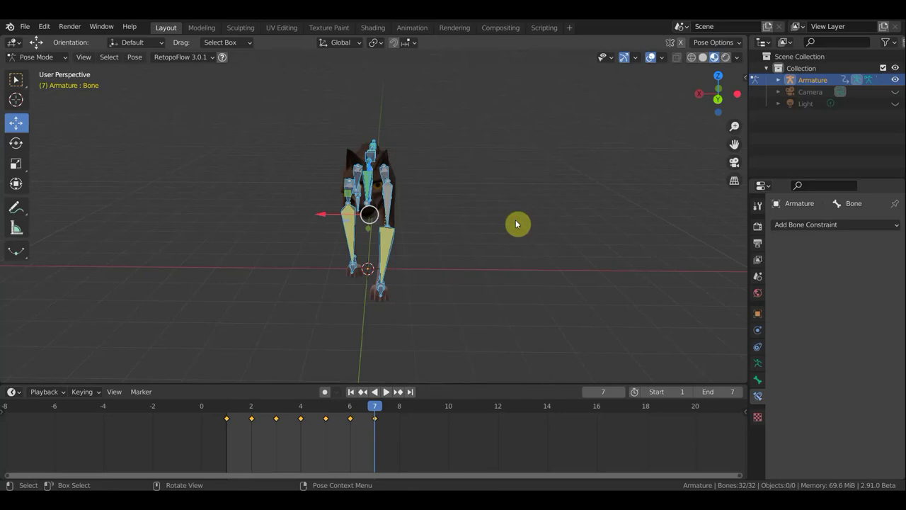
click(652, 61)
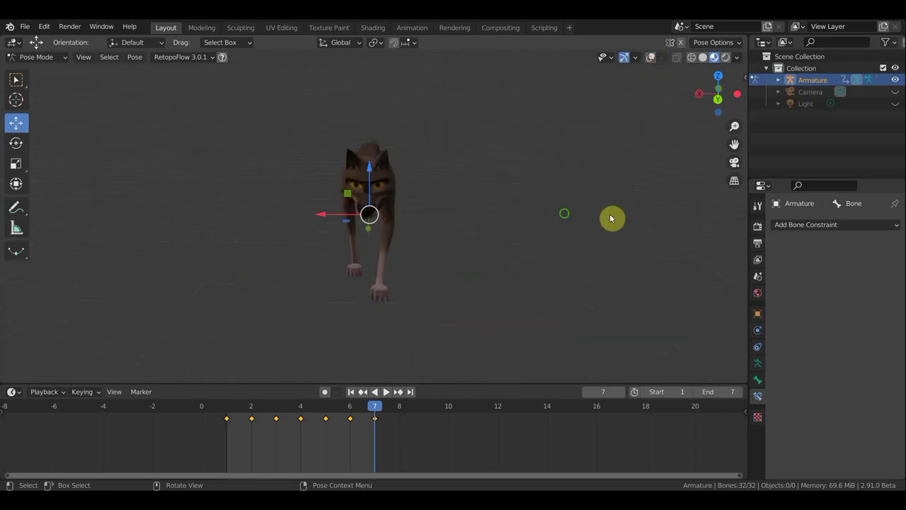
middle_drag(550, 217, 706, 206)
click(17, 79)
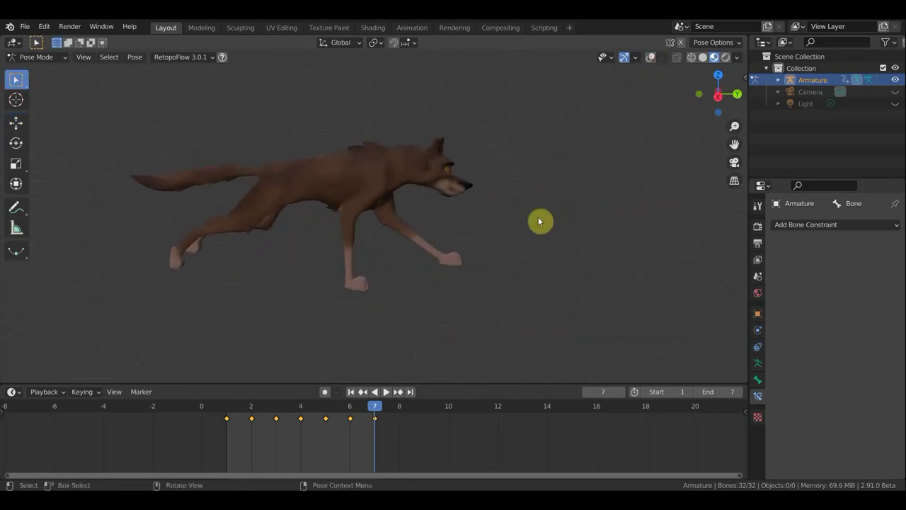
Stretch the keys to frames 1, 3, 4, 6, 8, 9, 11 and edit the End frame.
key(space)
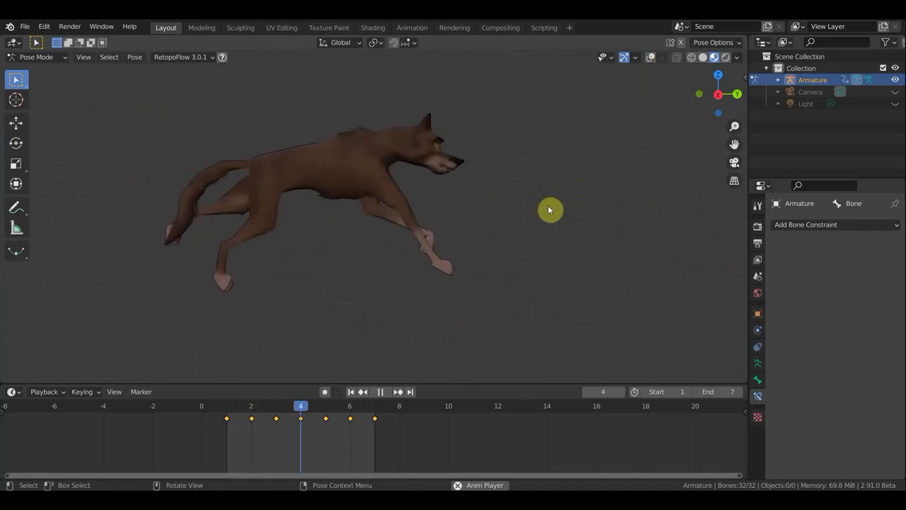
key(Escape)
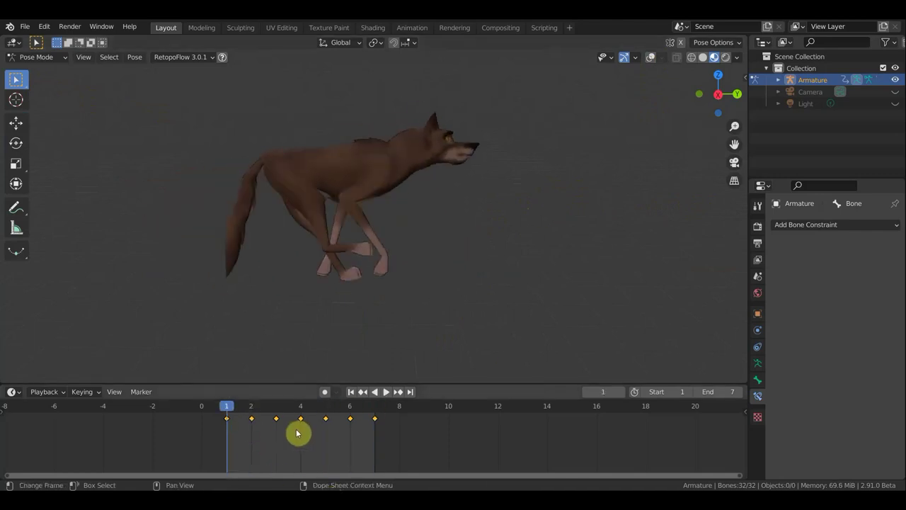
key(s)
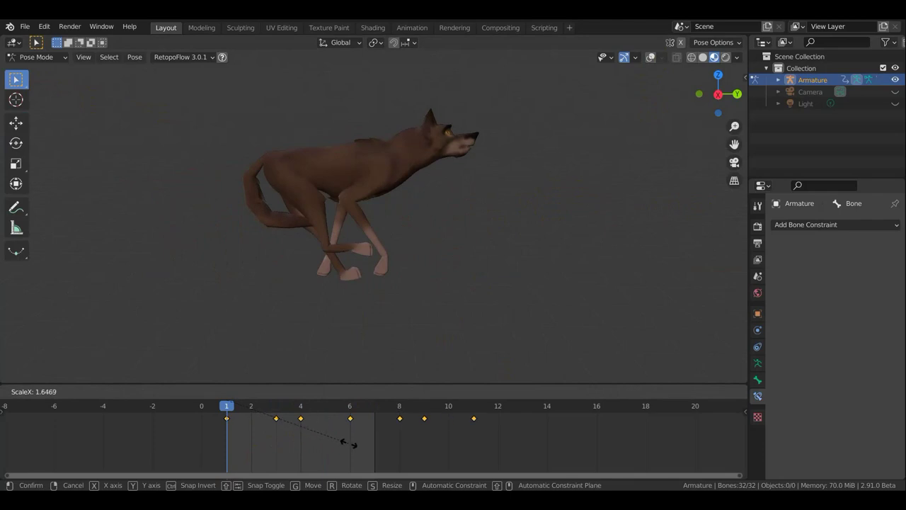
click(347, 443)
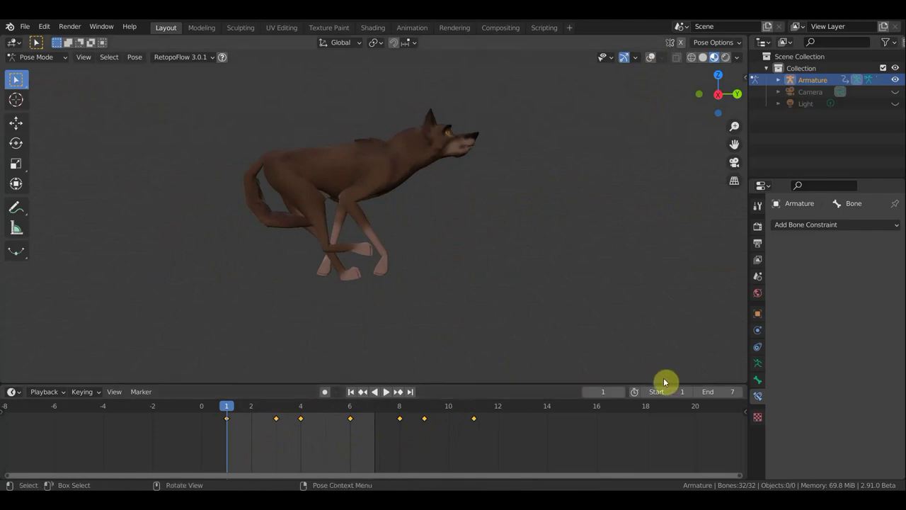
click(710, 392)
text(13)
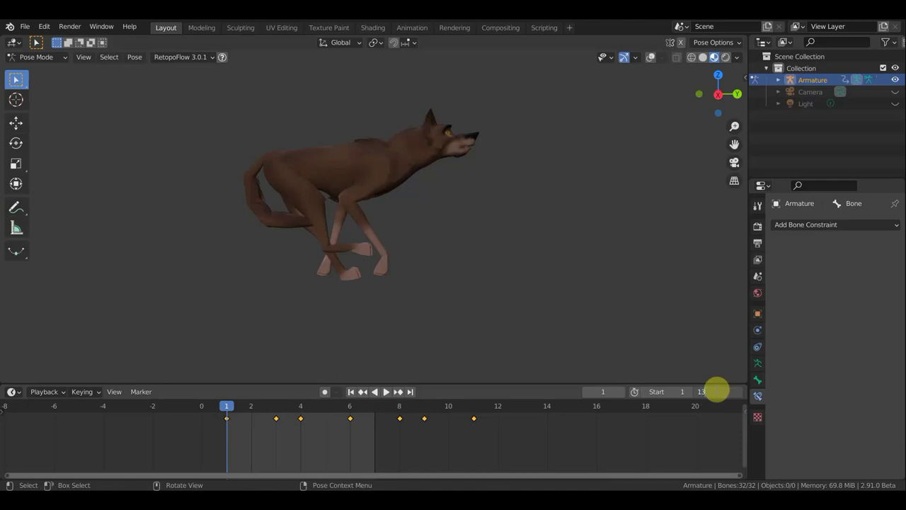
Set the end frame to 13 and play back the wolf run cycle.
key(Return)
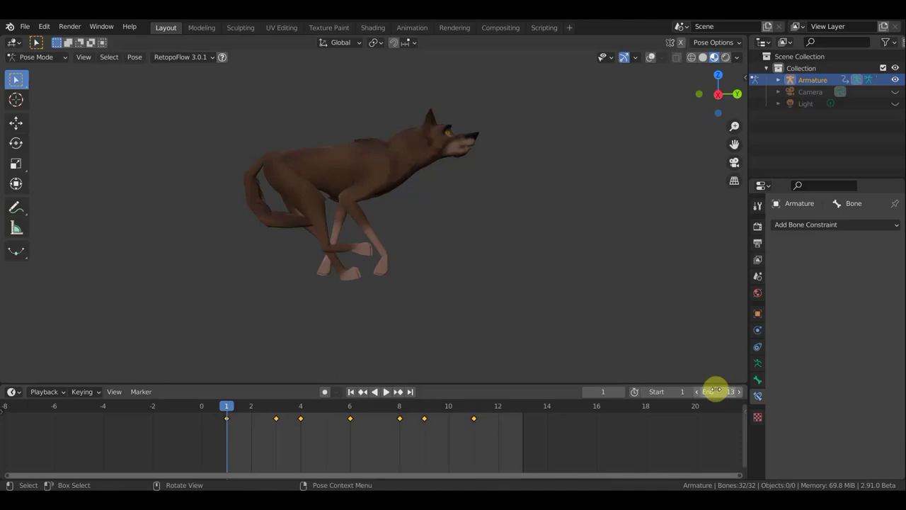
key(space)
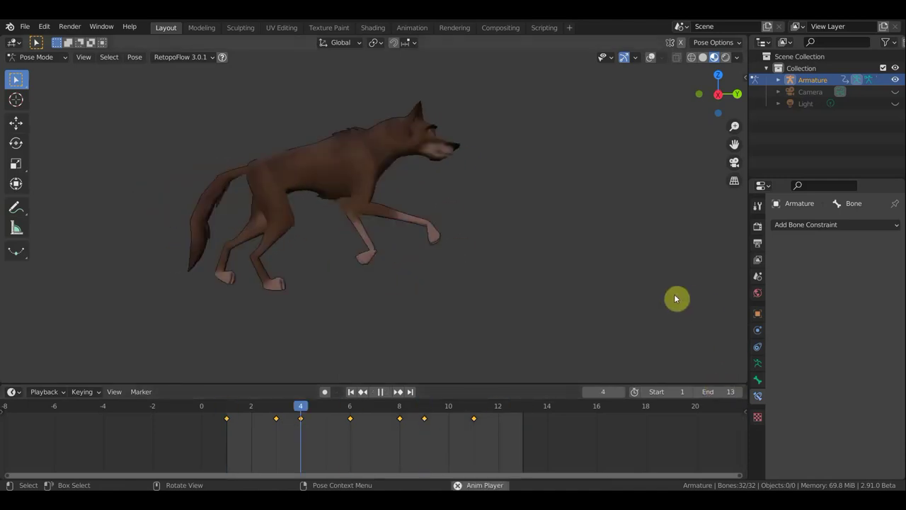
key(space)
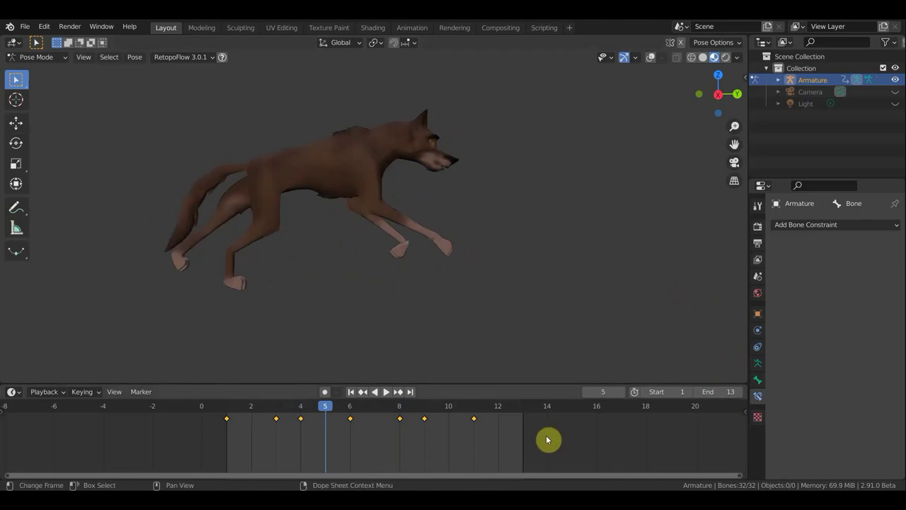
Go to frame 11, shorten the end frame to 11 and replay the run.
click(476, 407)
click(718, 392)
text(11)
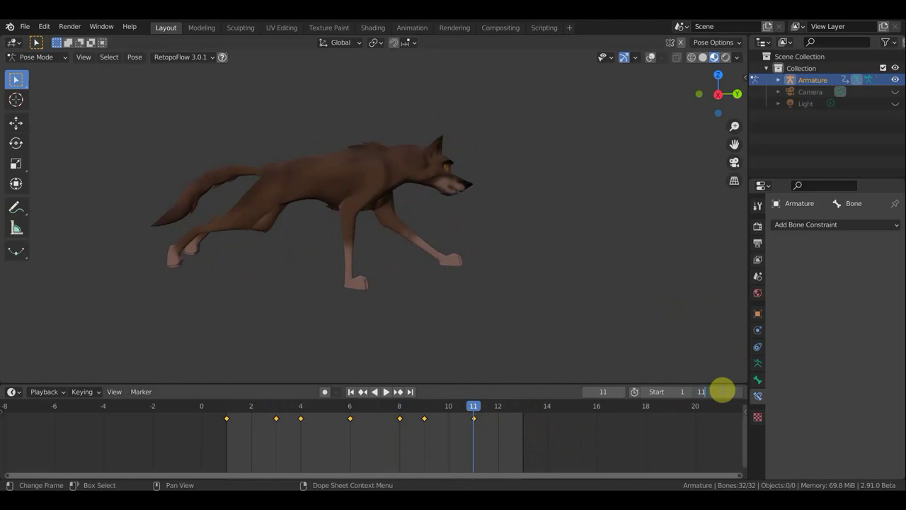
key(Return)
key(space)
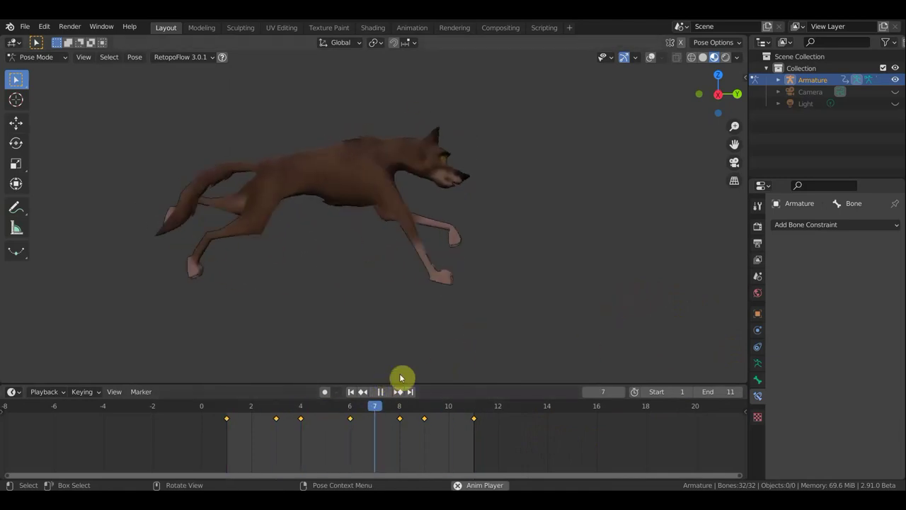
key(Escape)
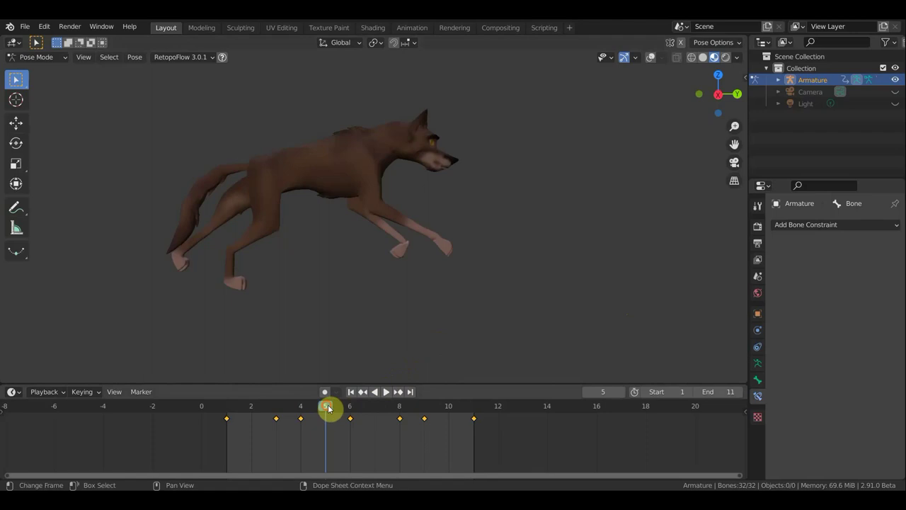
Replay and scrub the run cycle, then box-select the keyframes at frames 9 and 11.
key(space)
mouse_move(431, 415)
mouse_down()
mouse_move(373, 415)
mouse_move(484, 427)
mouse_up()
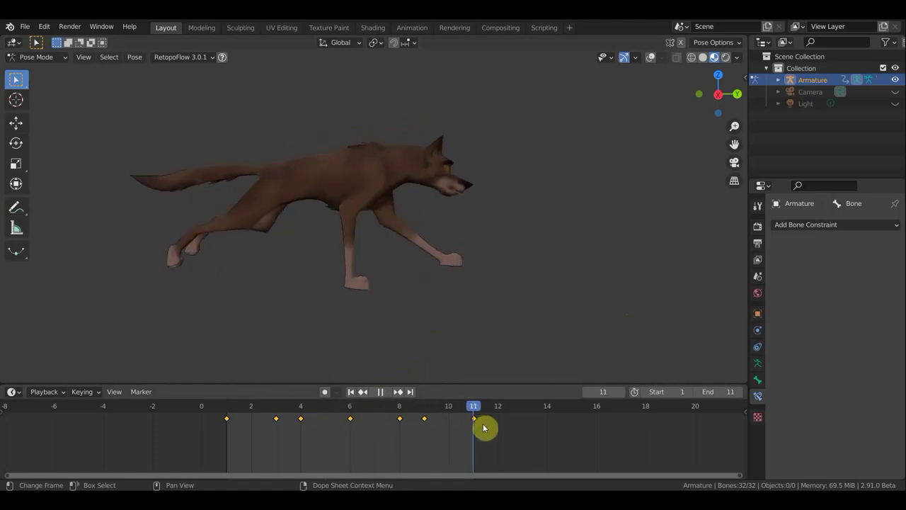
mouse_move(485, 428)
mouse_down()
mouse_move(445, 410)
mouse_move(404, 413)
mouse_move(489, 429)
mouse_move(400, 421)
mouse_move(477, 426)
mouse_move(415, 421)
mouse_move(469, 424)
mouse_move(426, 419)
mouse_up()
Delete the keyframes at frames 9 and 11 and duplicate the frame-1 key to frame 10.
key(x)
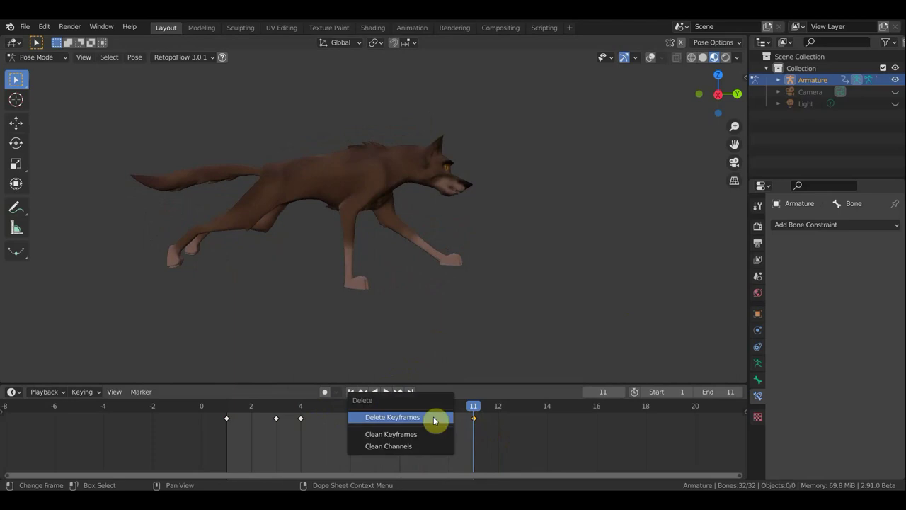
click(434, 417)
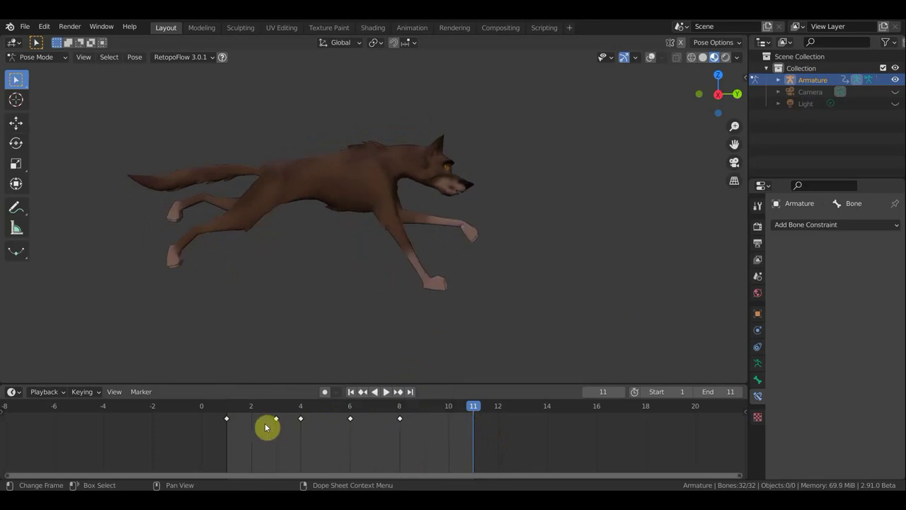
click(227, 418)
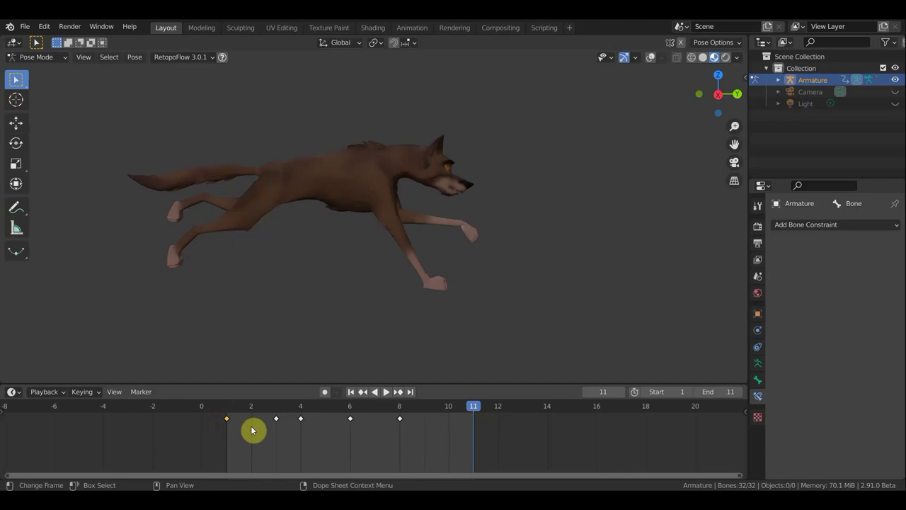
key(shift+d)
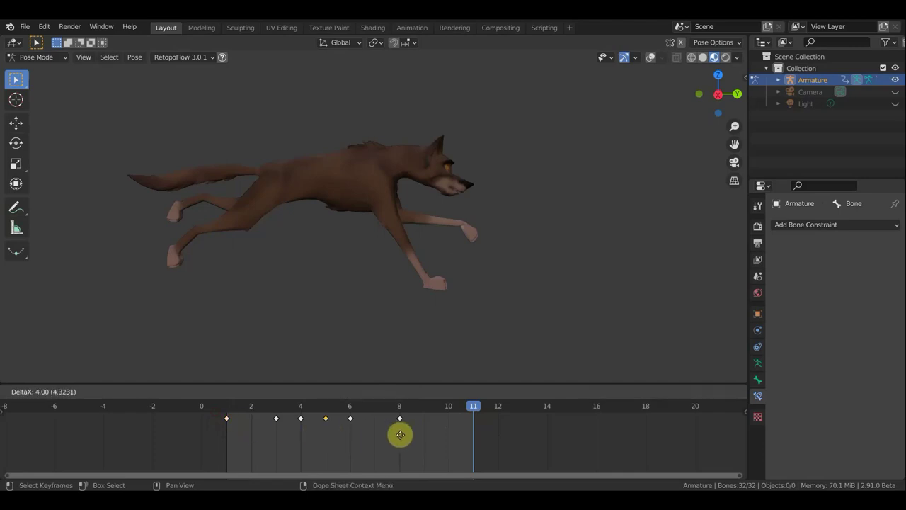
click(465, 430)
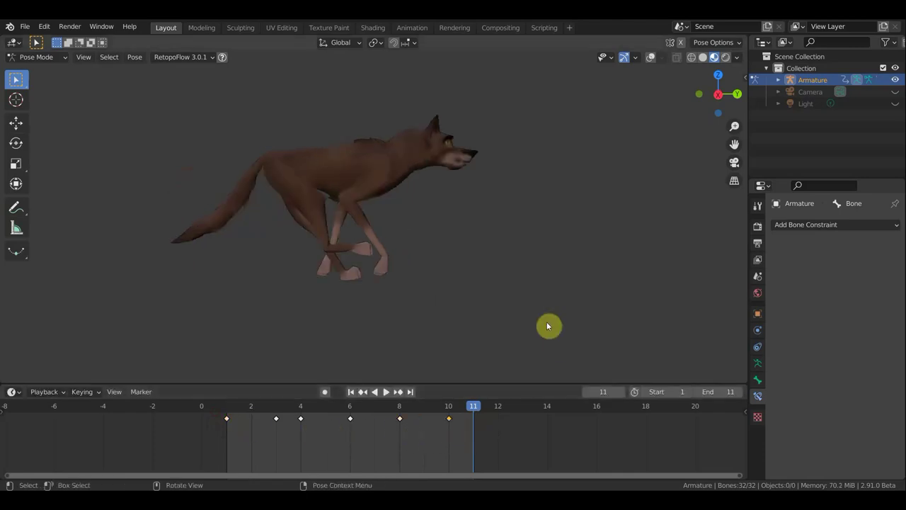
Play the loop to check it, then set the end frame to 10.
key(space)
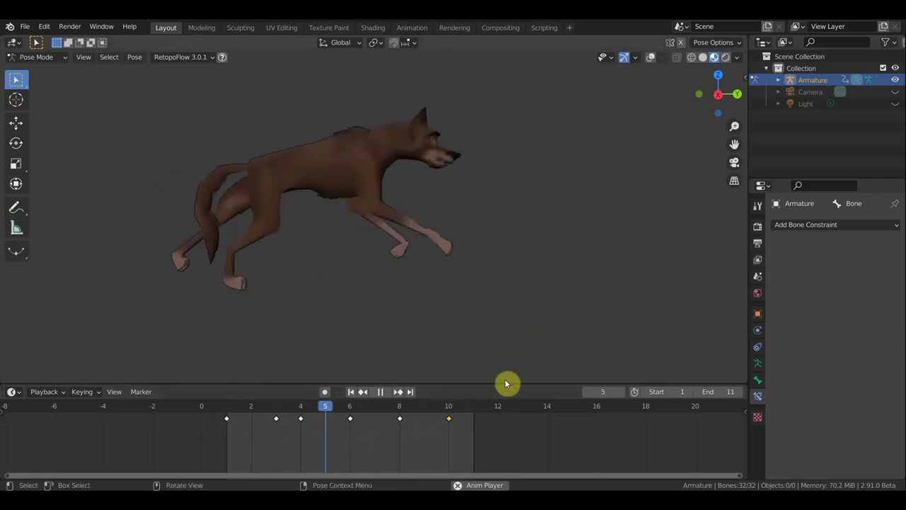
key(space)
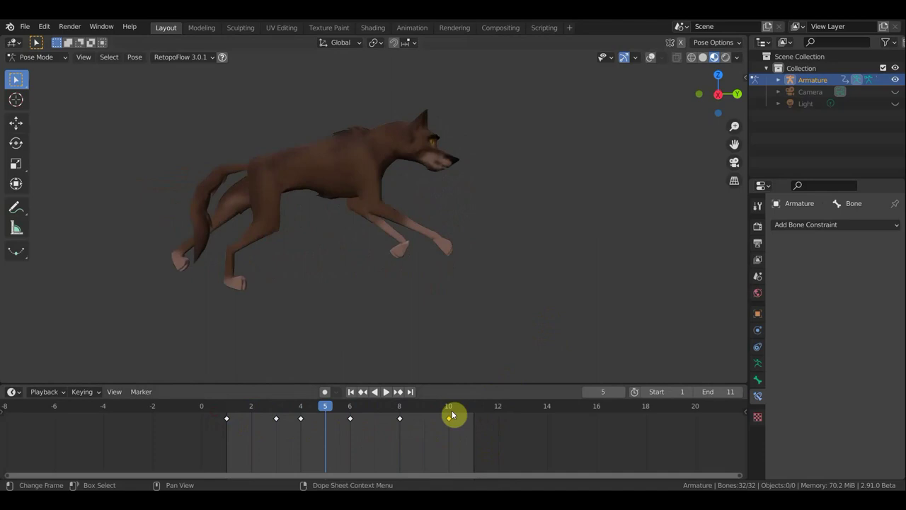
click(718, 391)
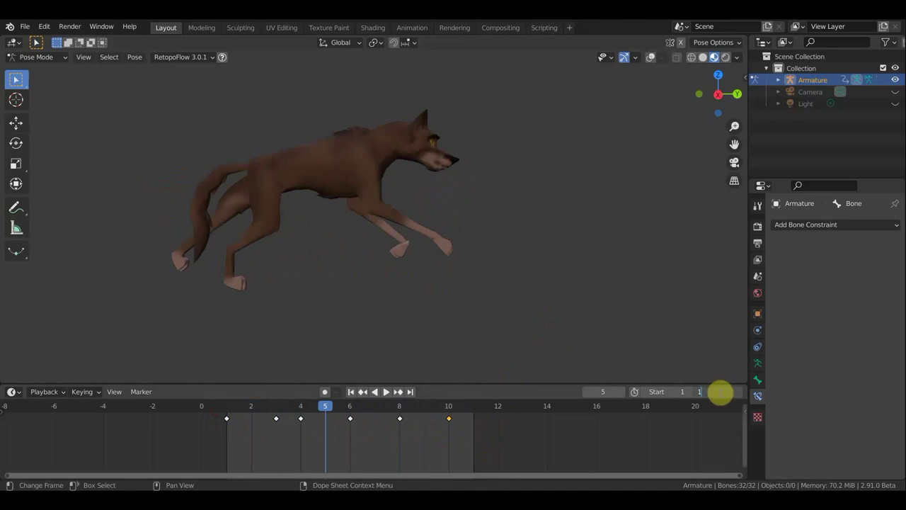
text(0)
key(Return)
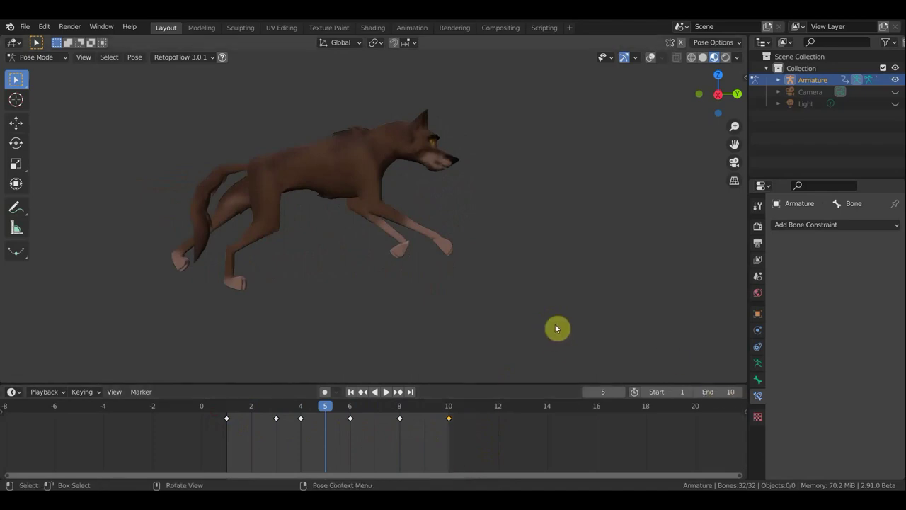
Play the 10-frame loop, stop it, and move to frame 5.
key(space)
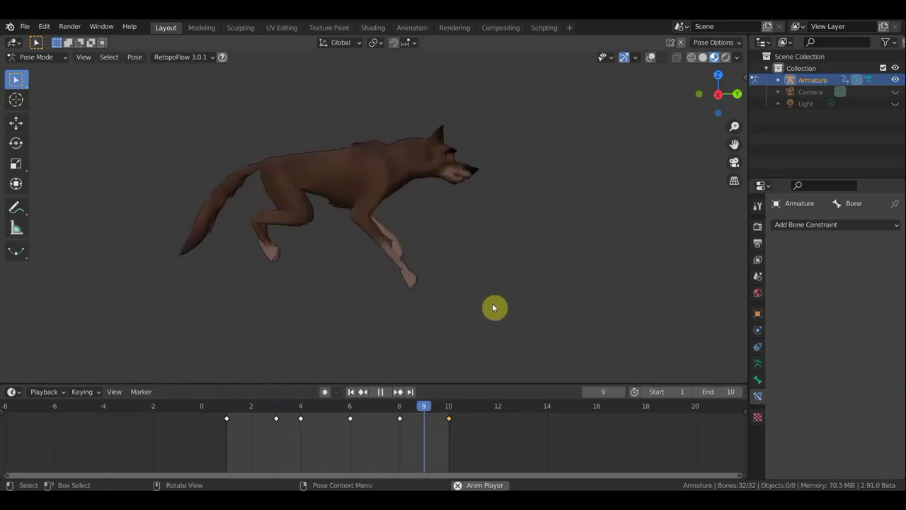
click(381, 391)
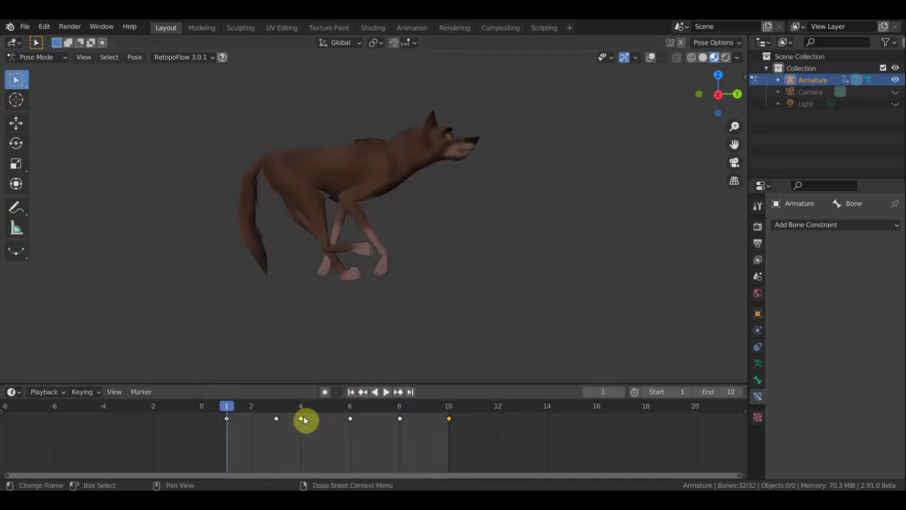
click(325, 415)
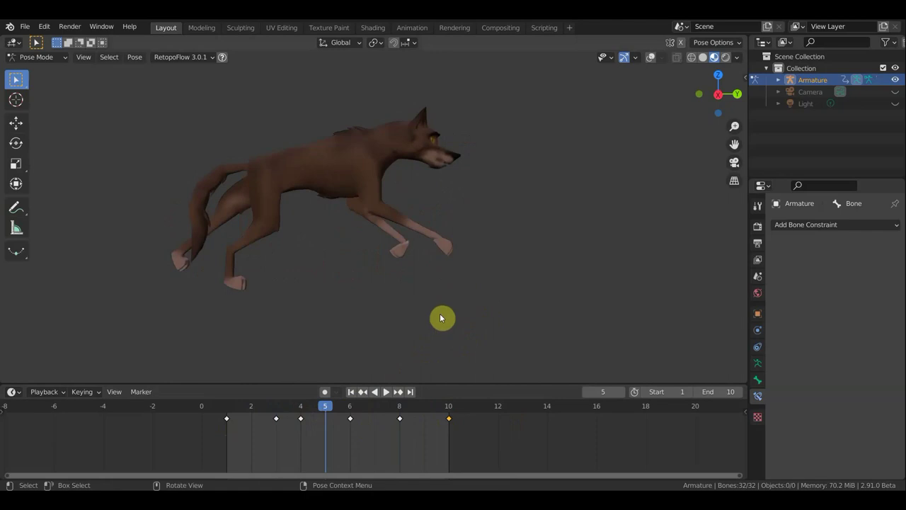
Show the bones over the wolf mesh and insert a Location & Rotation keyframe at frame 5.
click(652, 59)
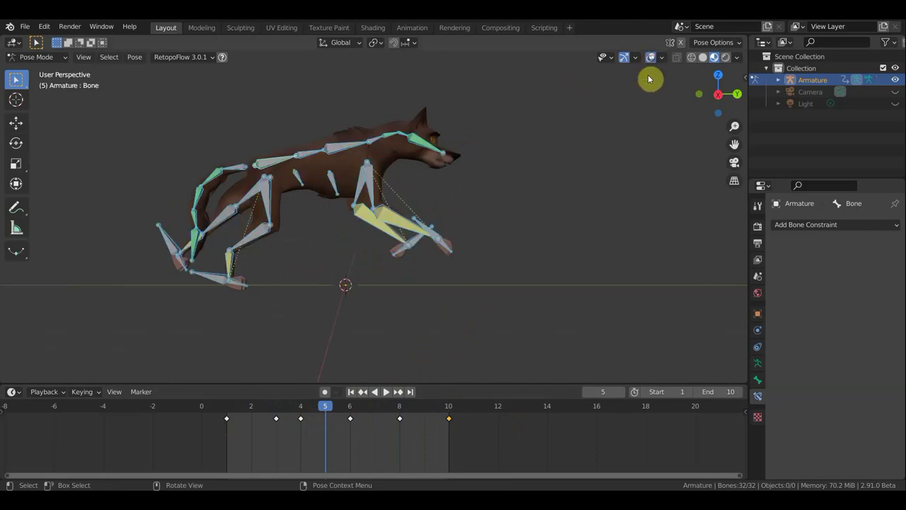
key(i)
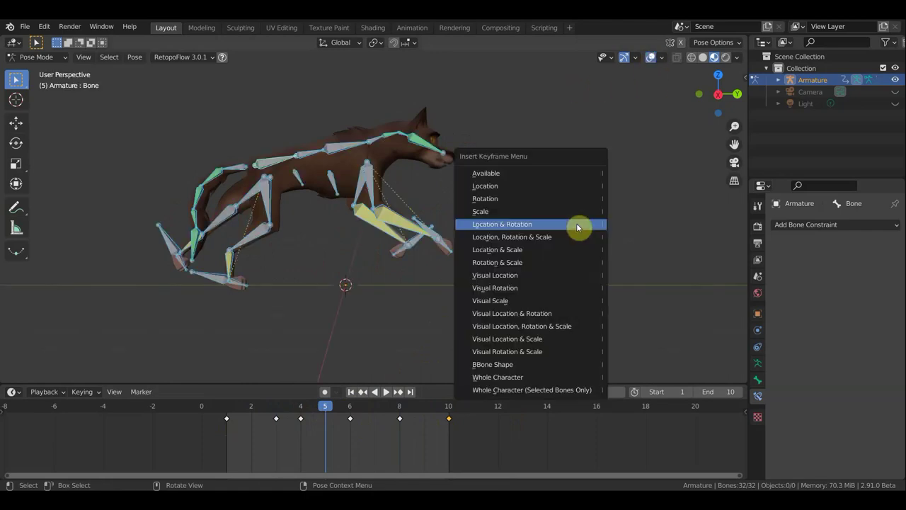
click(577, 223)
click(379, 413)
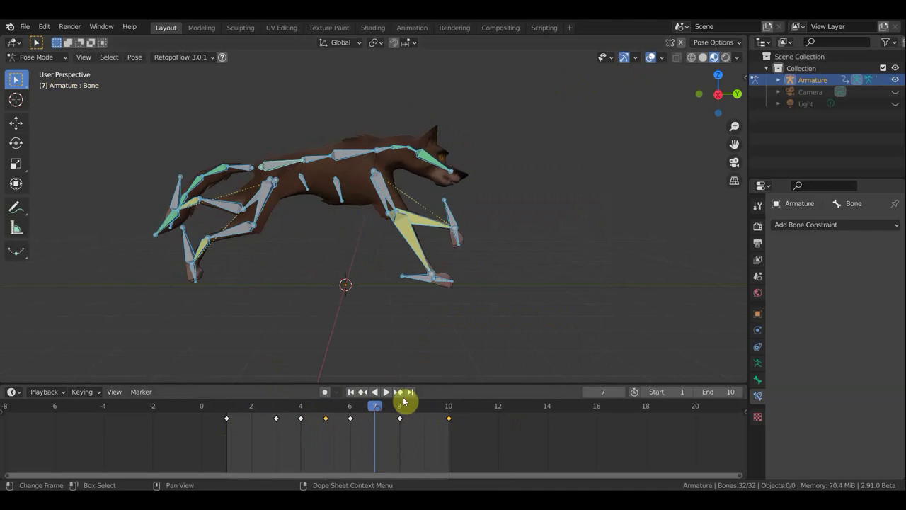
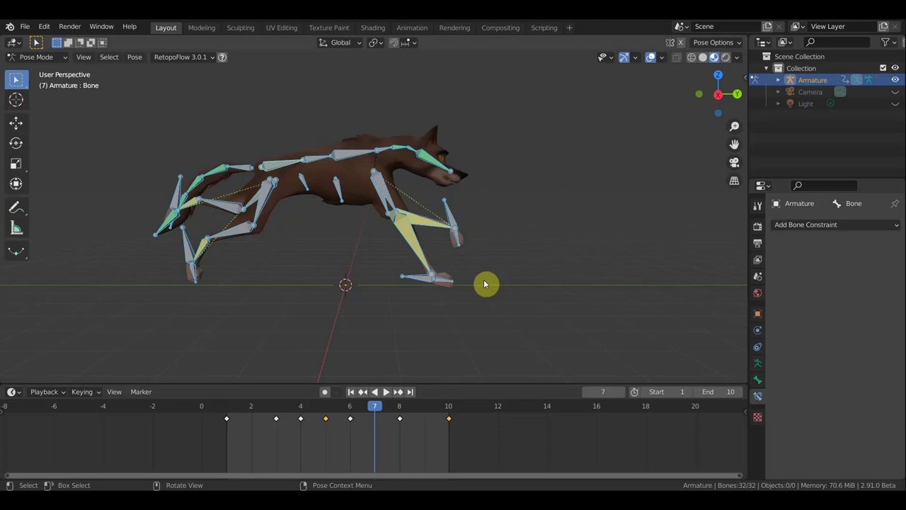
Key Location & Rotation for the posed bones at frames 7, 9 and 2.
key(i)
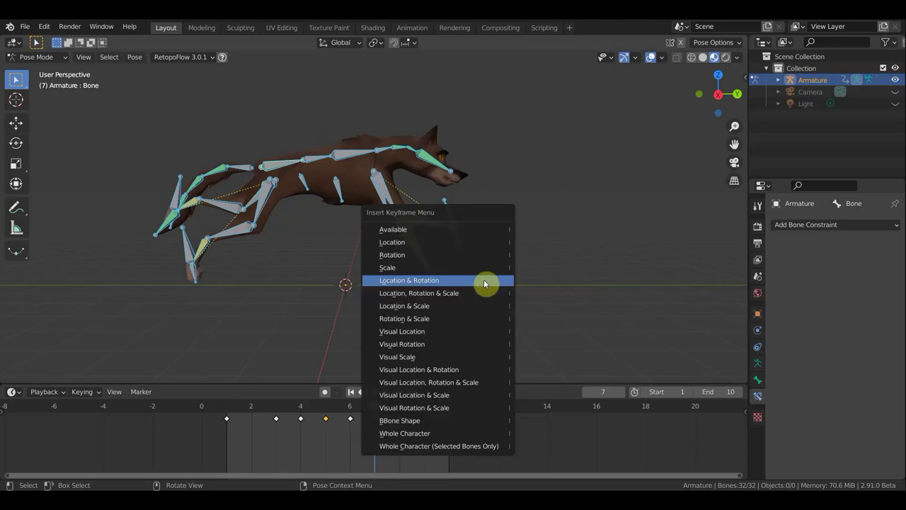
click(485, 283)
click(424, 414)
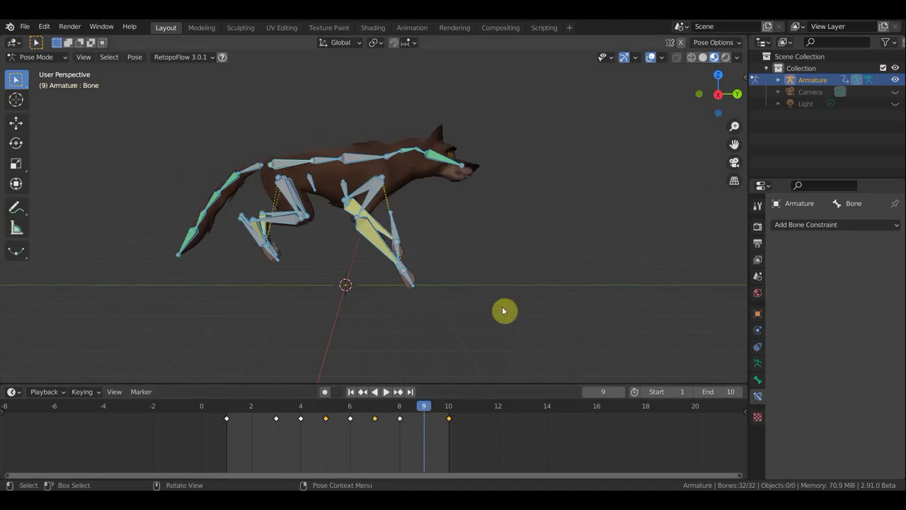
key(i)
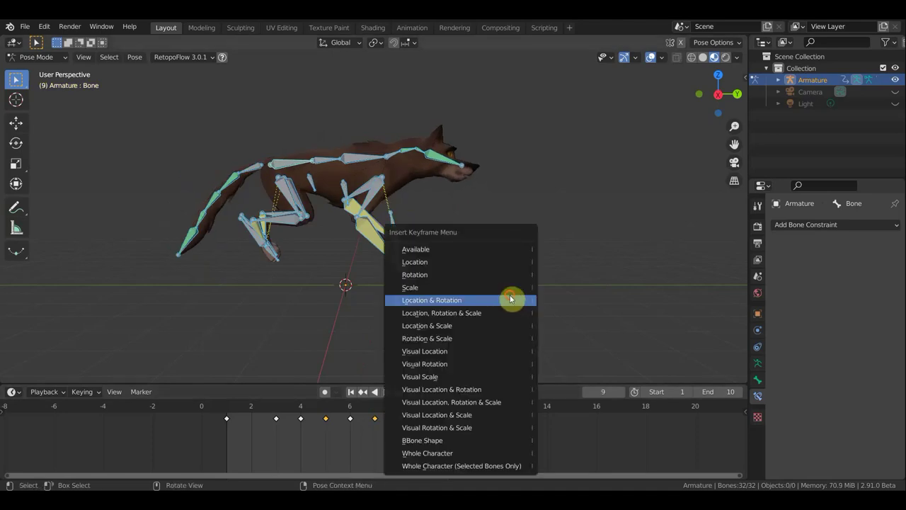
click(510, 297)
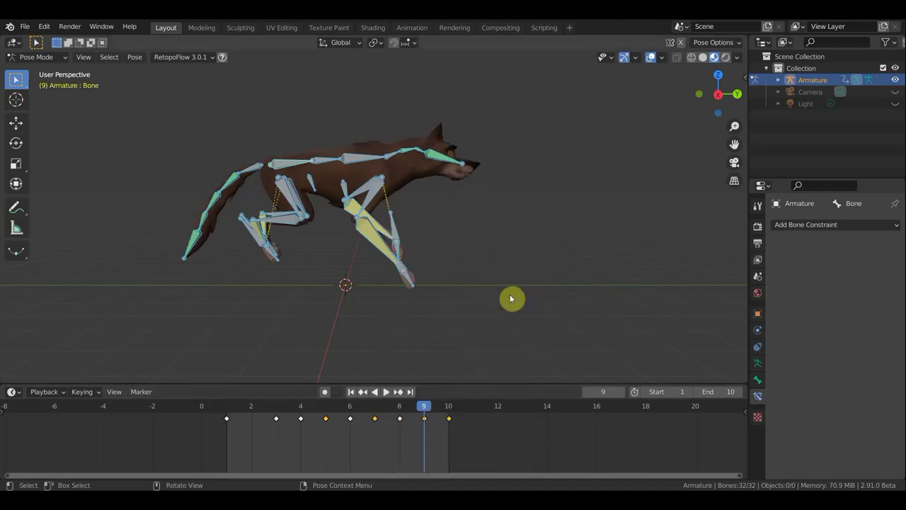
click(257, 416)
key(i)
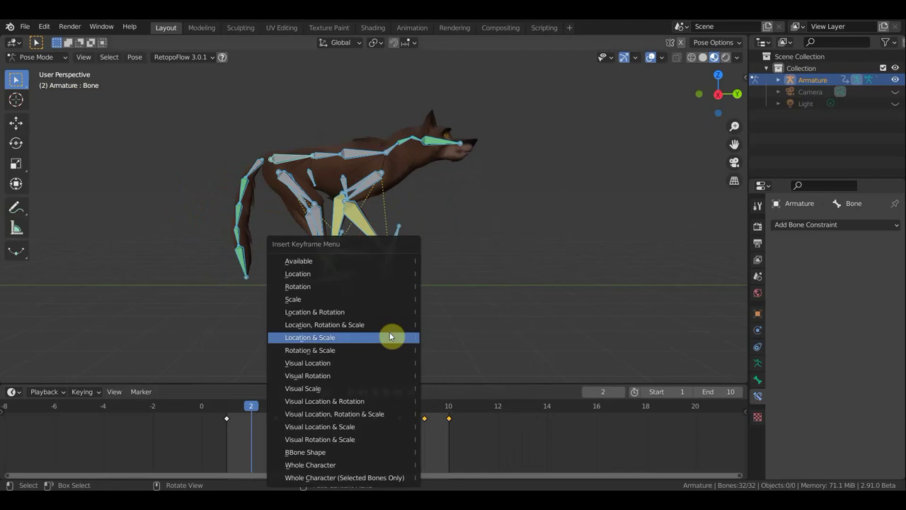
click(333, 311)
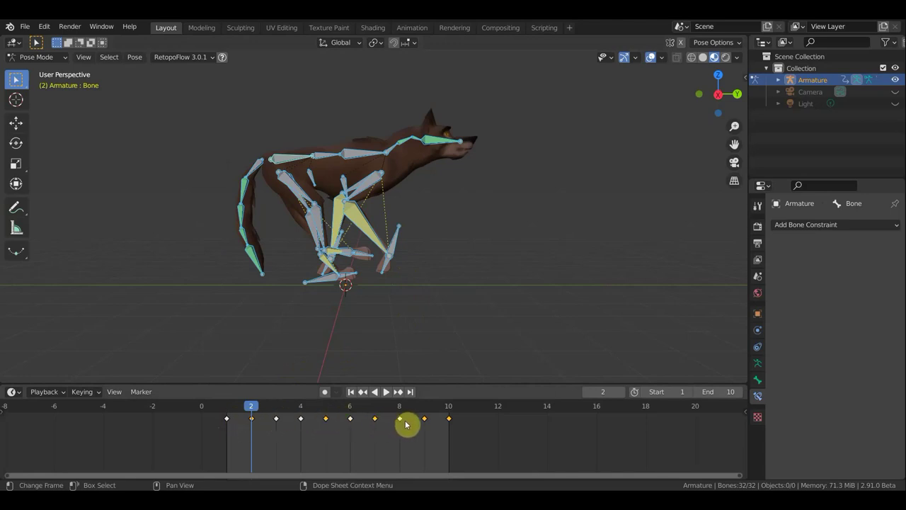
Step through frames 9, 10, 6 and 3 to review the keyed poses.
click(426, 411)
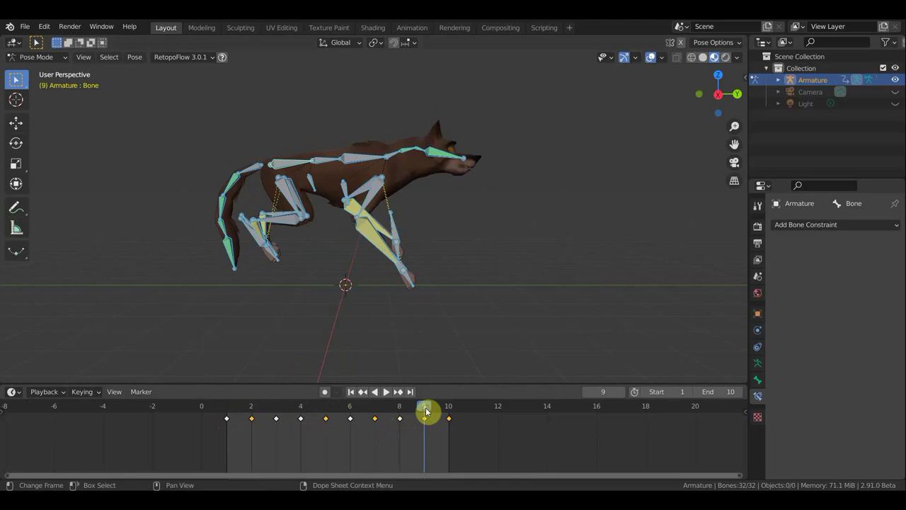
click(449, 412)
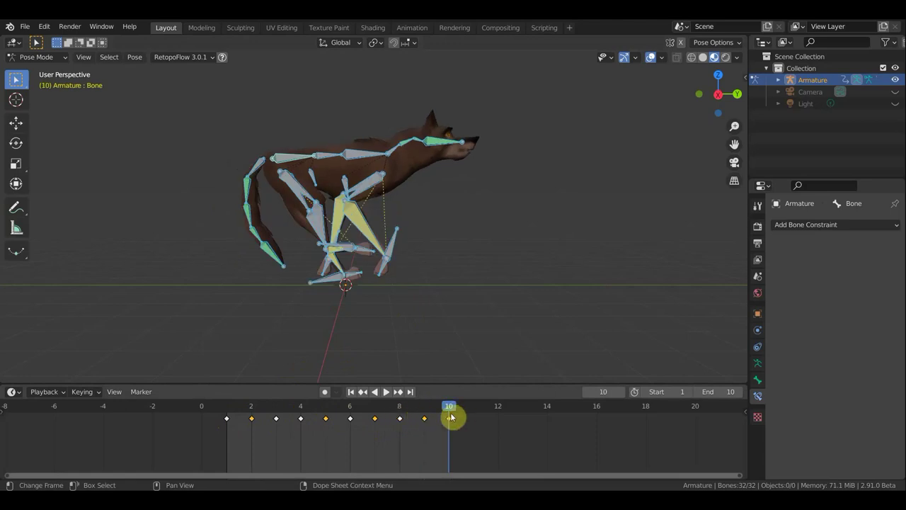
click(424, 415)
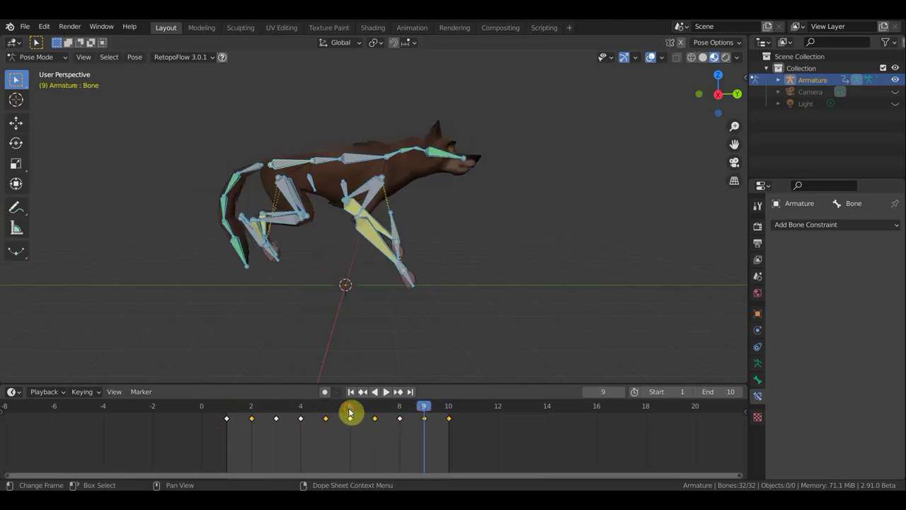
click(349, 413)
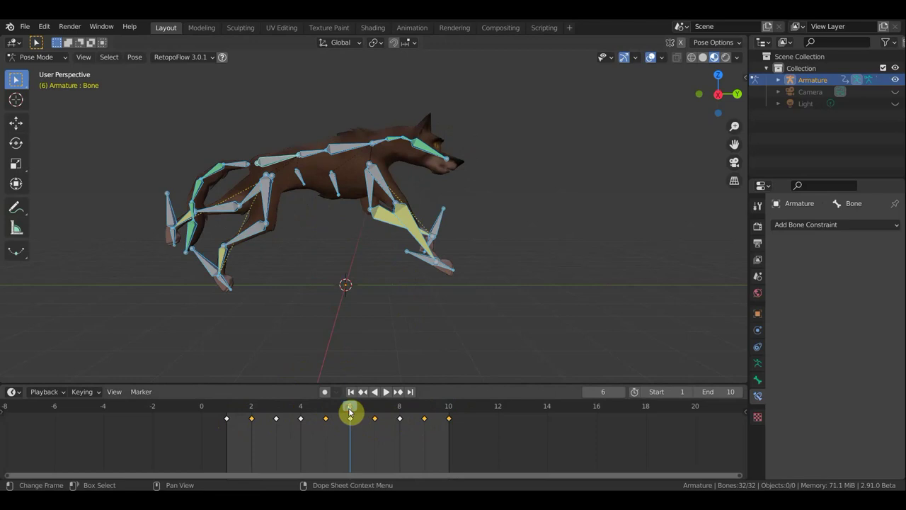
click(277, 413)
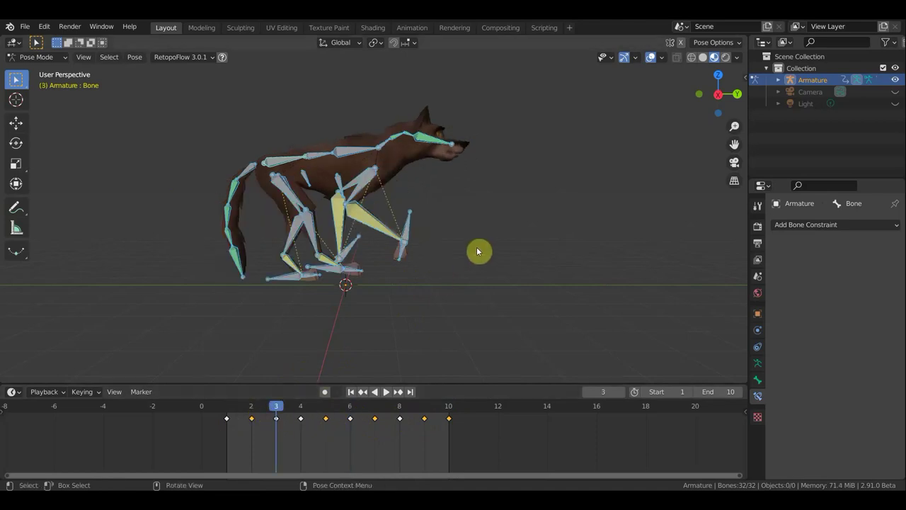
In Right Orthographic view, check frames 2 and 8, then play the cycle with overlays hidden.
key(KP_3)
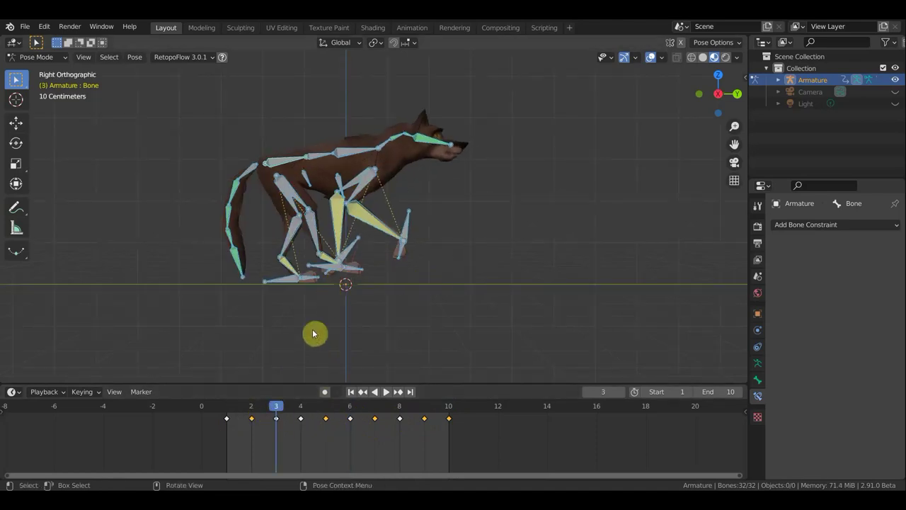
drag(226, 412, 311, 412)
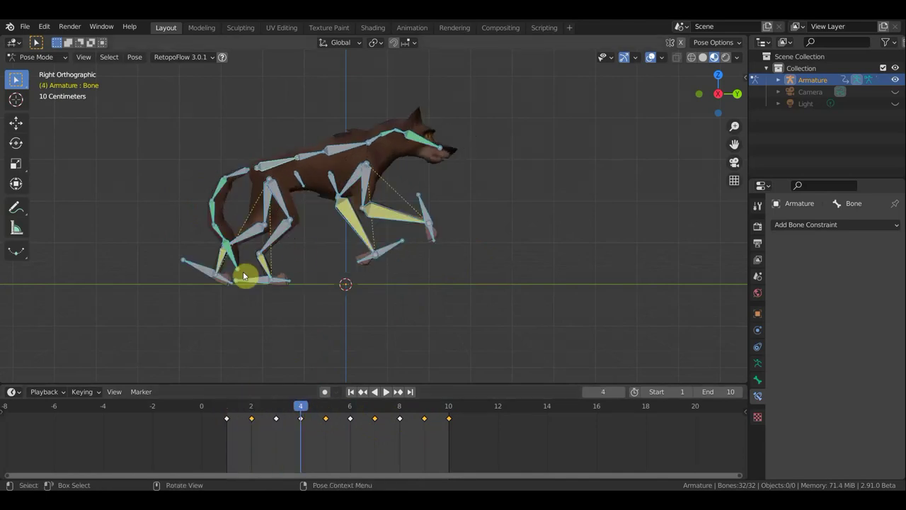
click(400, 416)
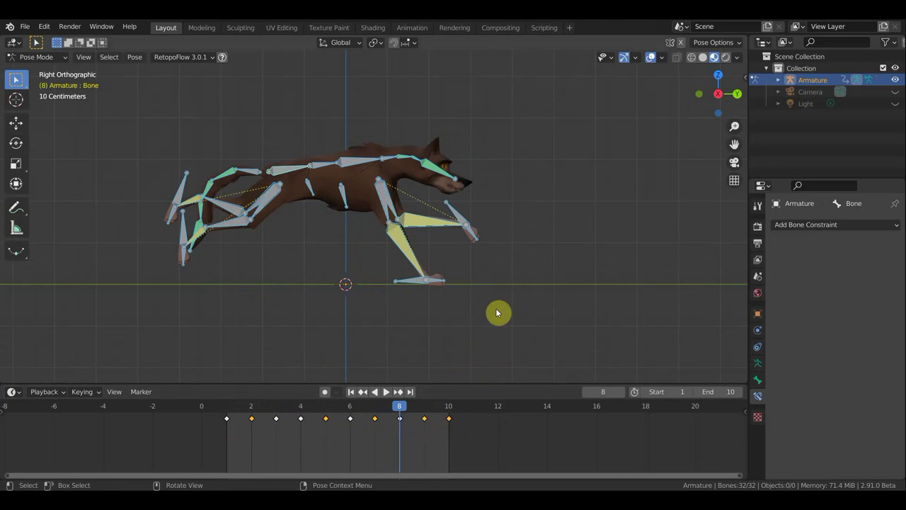
click(651, 58)
key(space)
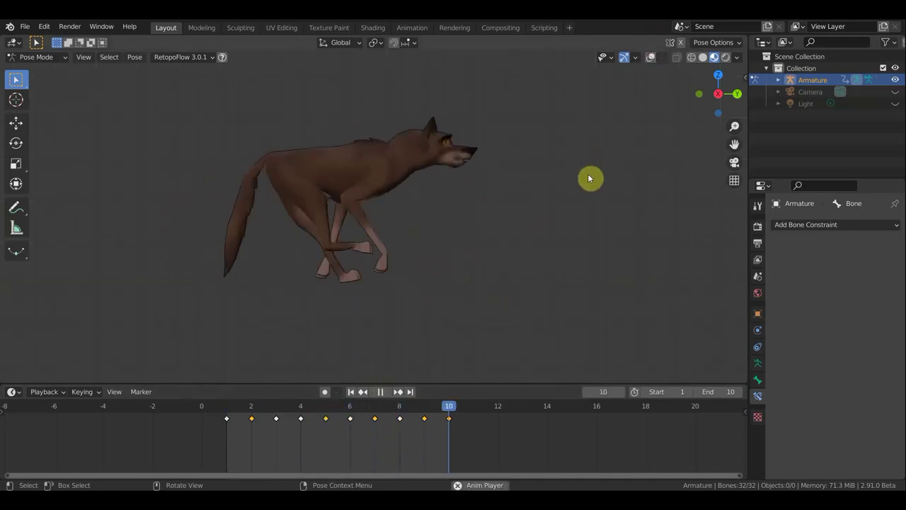
Stop playback at frame 4, save 'балто под кости бег1.blend', and select the frame 3 keyframe.
key(space)
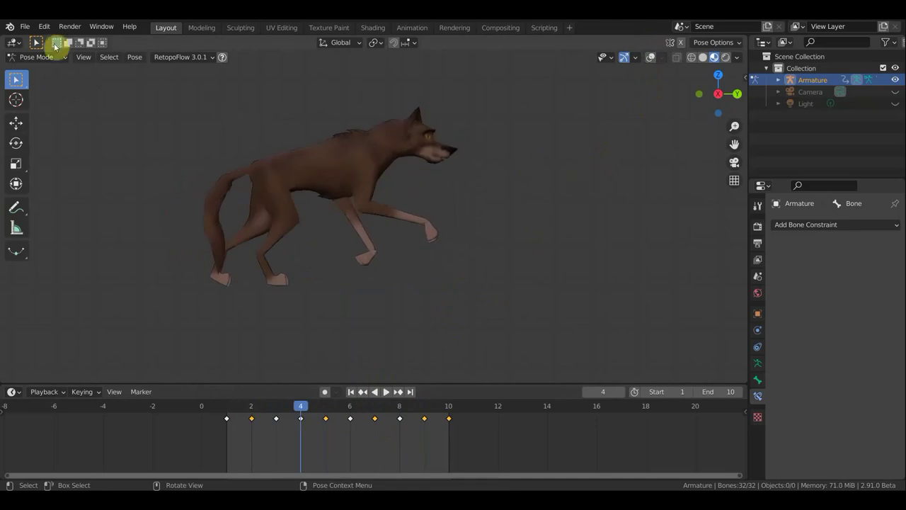
click(25, 29)
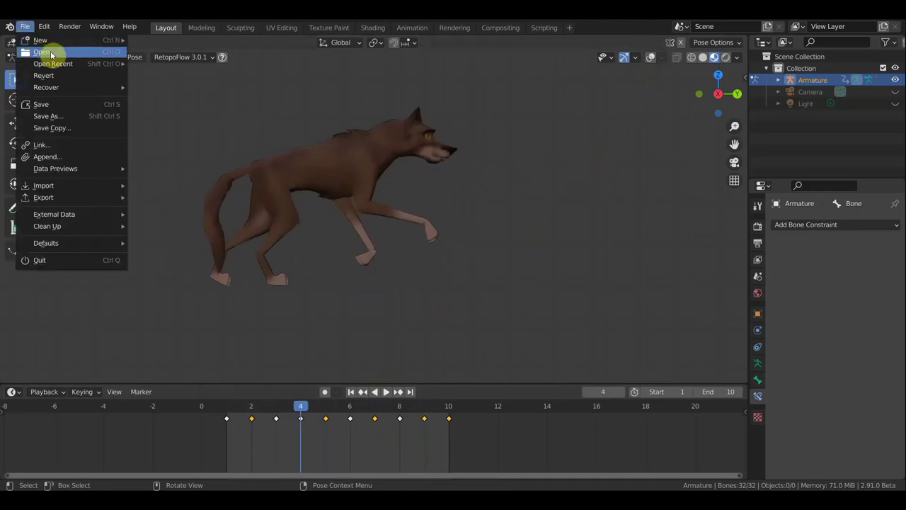
click(69, 104)
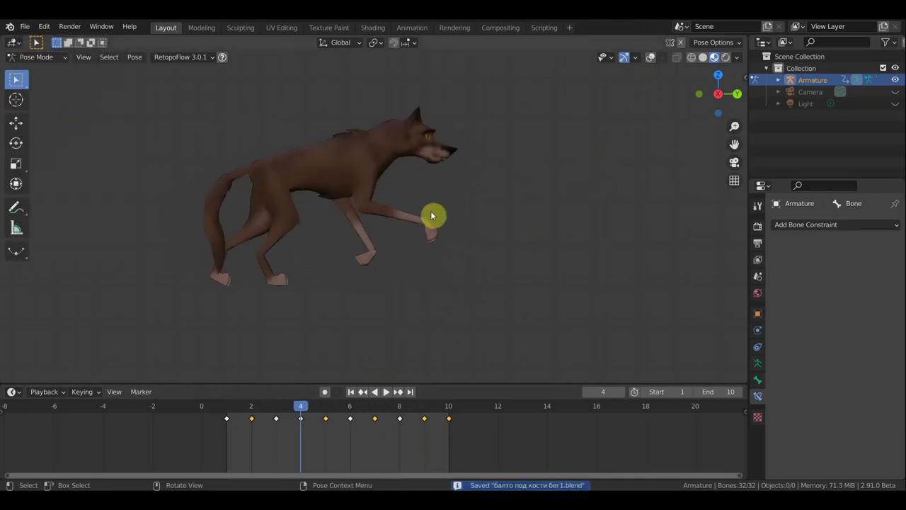
shift+click(276, 419)
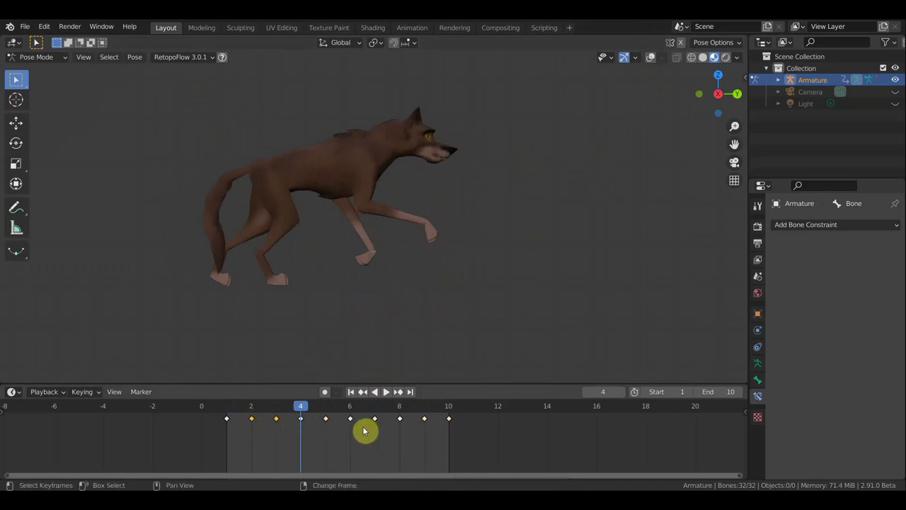
Delete the box-selected in-between keyframes near frame 9.
drag(382, 426, 318, 419)
drag(430, 430, 423, 420)
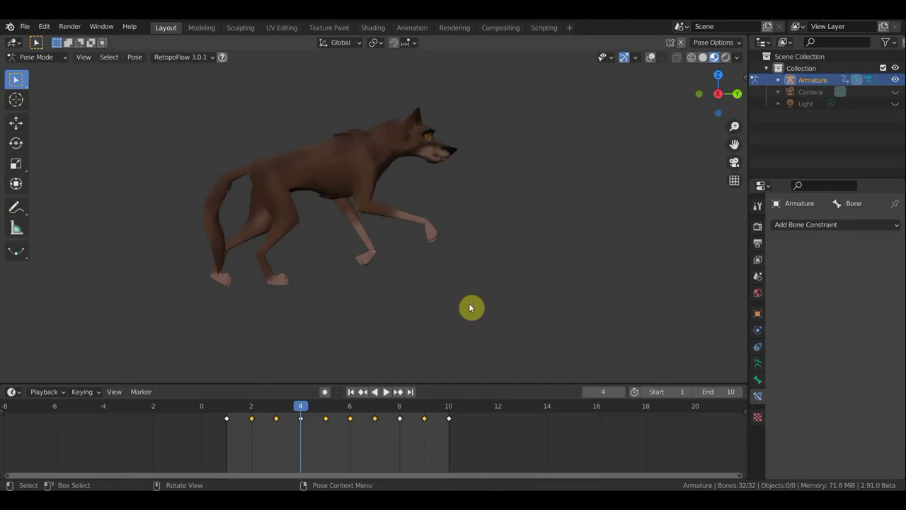
key(x)
click(416, 437)
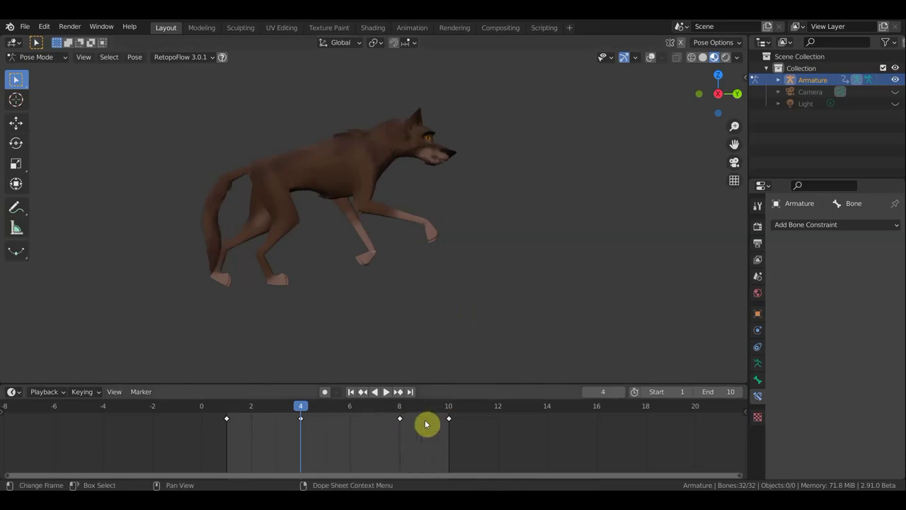
Play the reduced cycle, restore the deleted keys, and show the bones and grid again.
key(space)
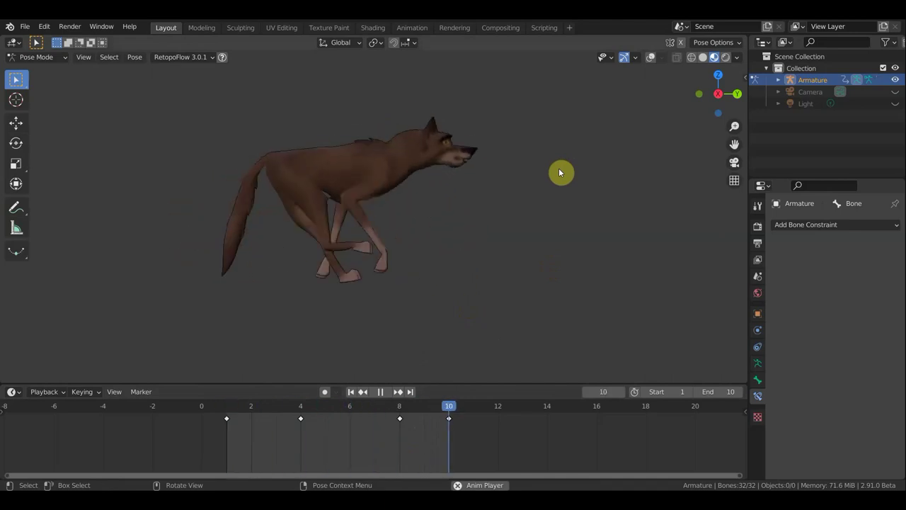
key(a)
mouse_move(571, 255)
middle_down()
mouse_move(457, 261)
mouse_move(480, 247)
mouse_move(588, 262)
mouse_move(502, 248)
mouse_move(487, 260)
middle_up()
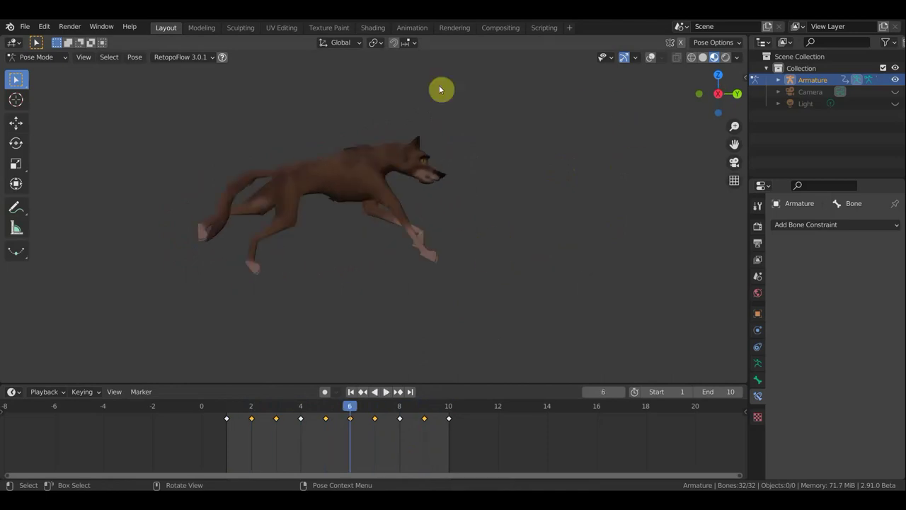
click(650, 57)
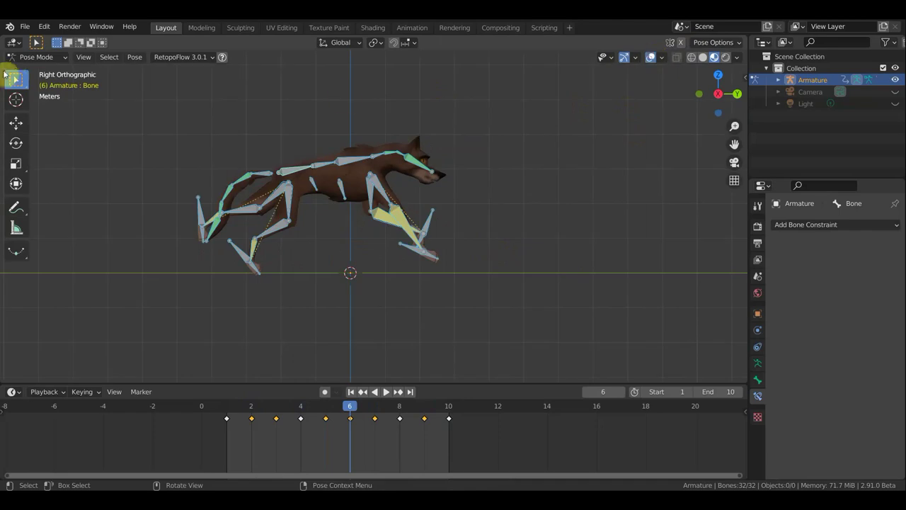
In Object Mode, add a Plane and scale it up to 5.957.
click(29, 57)
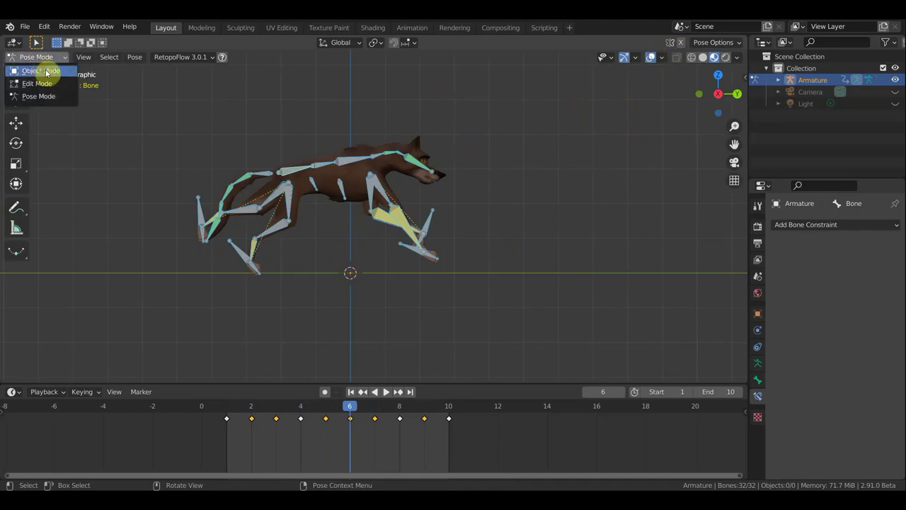
click(42, 71)
key(shift+a)
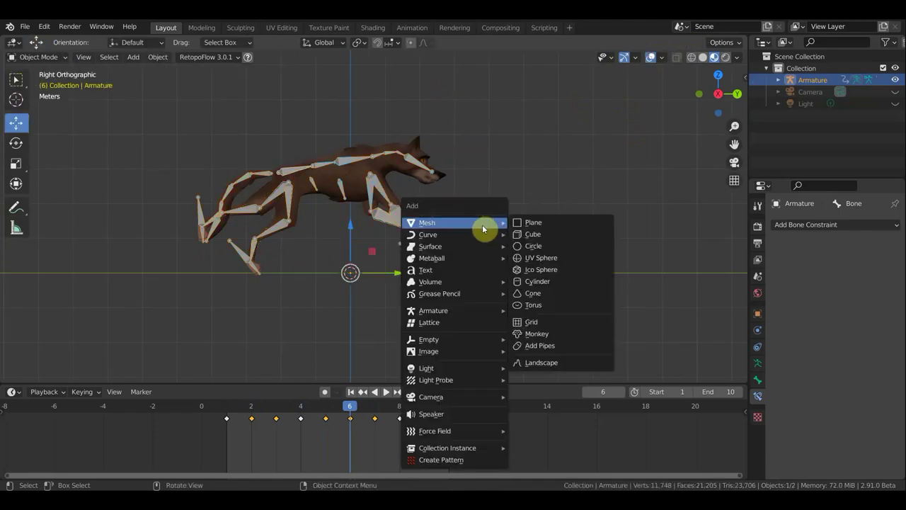
click(544, 224)
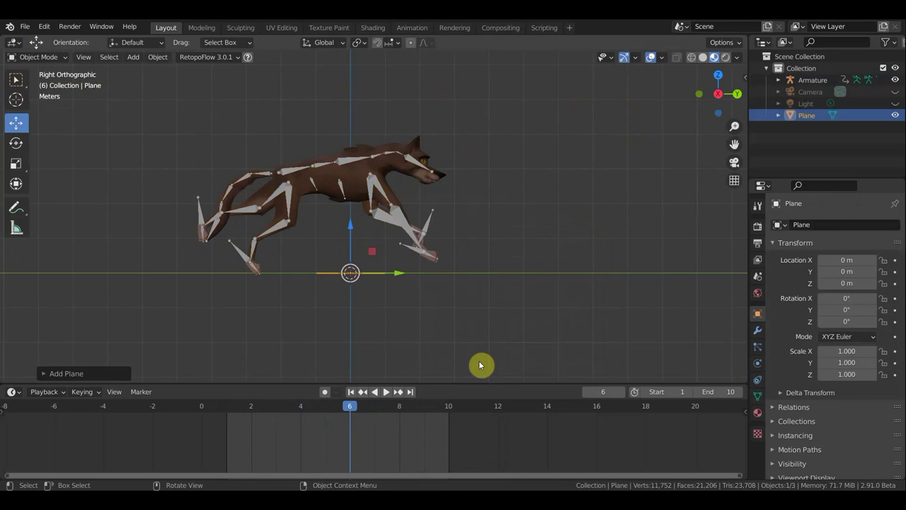
key(s)
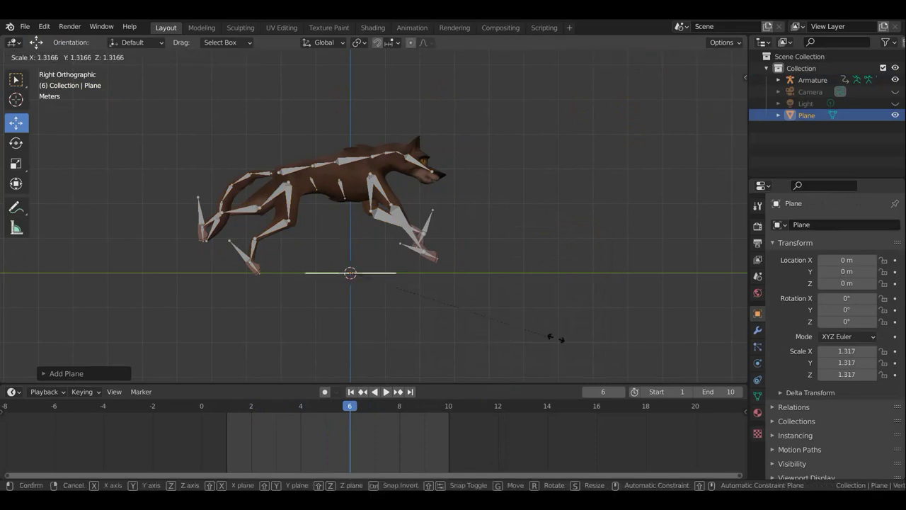
click(506, 157)
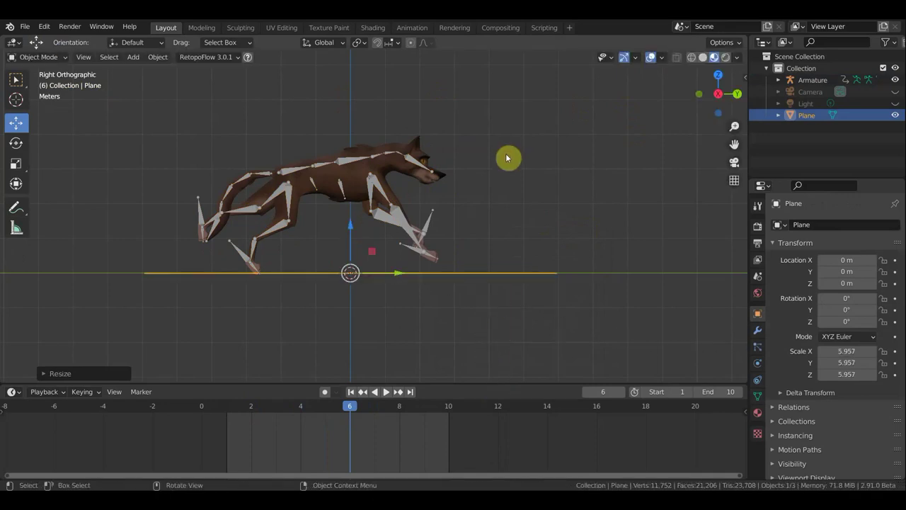
Rotate the Plane about 90° on Y and move it behind and above the wolf.
key(KP_1)
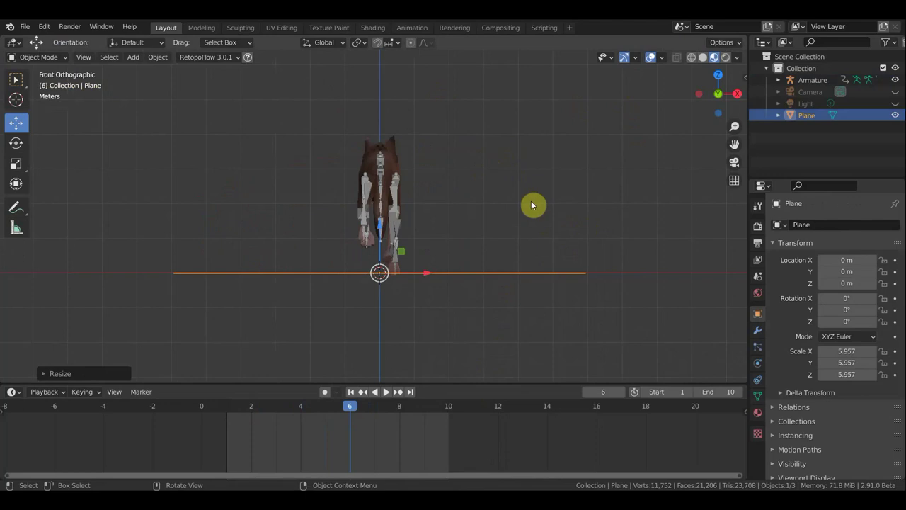
key(r)
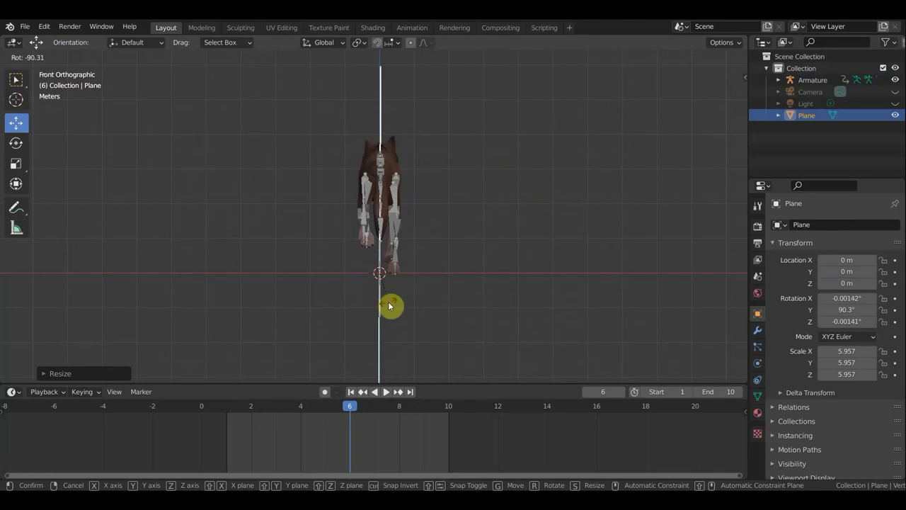
click(403, 290)
drag(429, 275, 235, 257)
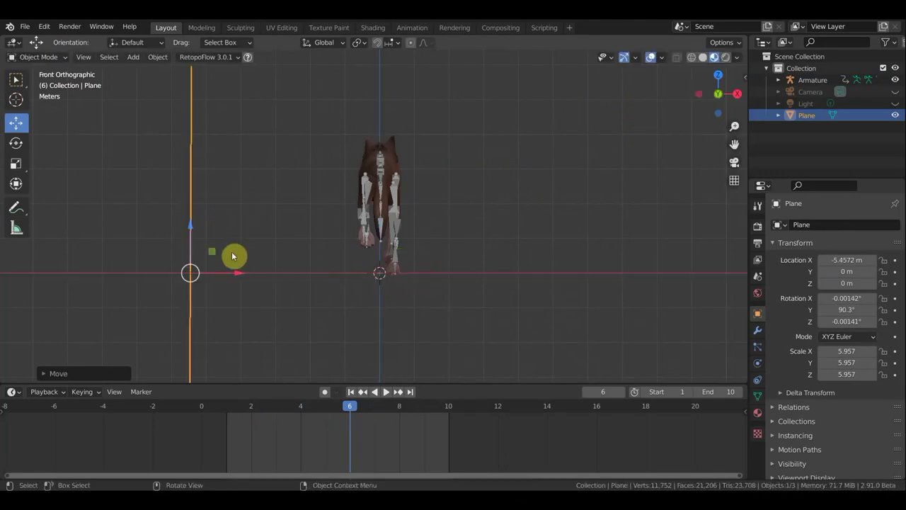
scroll(208, 233, down, 2)
drag(248, 214, 248, 144)
key(KP_3)
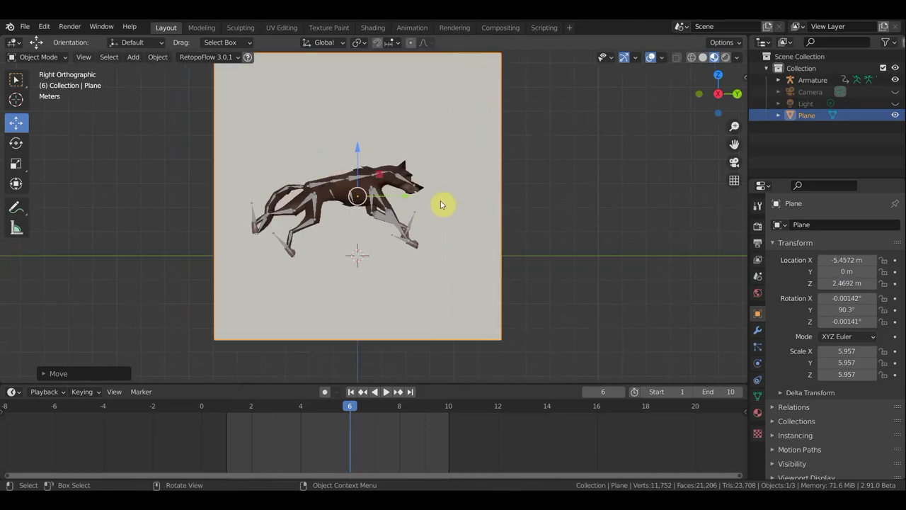
With overlays hidden and the box-select tool active, play the run cycle and stop at frame 7.
scroll(441, 203, up, 2)
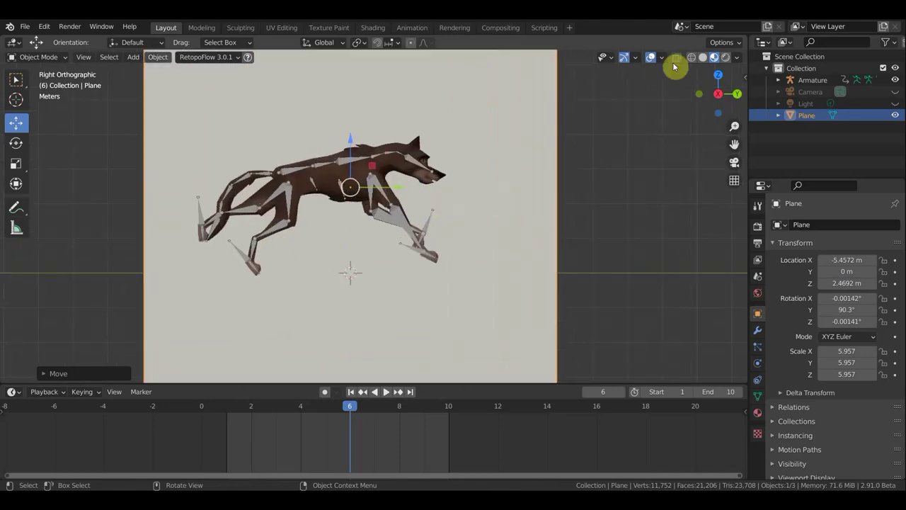
click(650, 60)
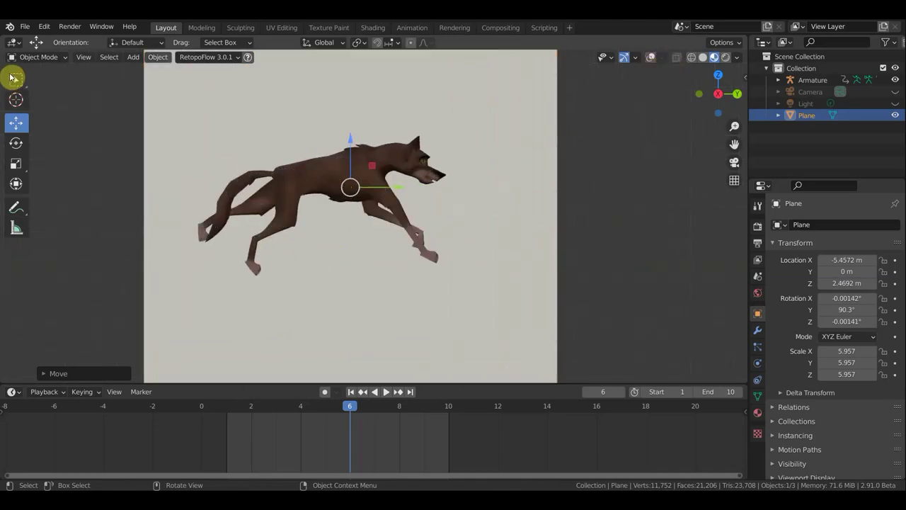
click(17, 80)
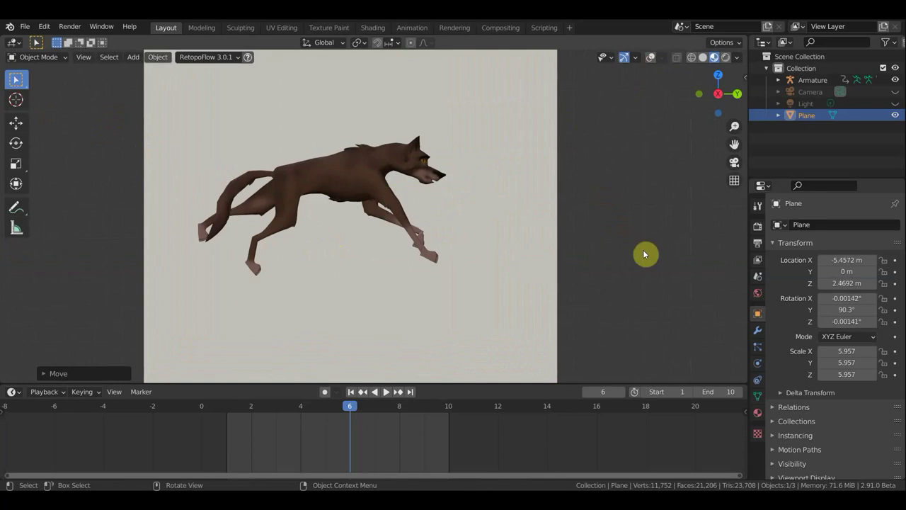
key(space)
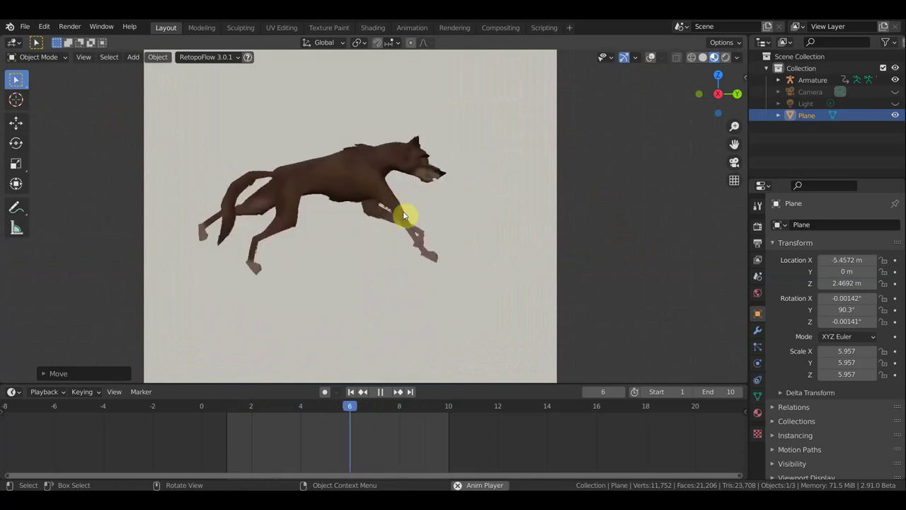
key(space)
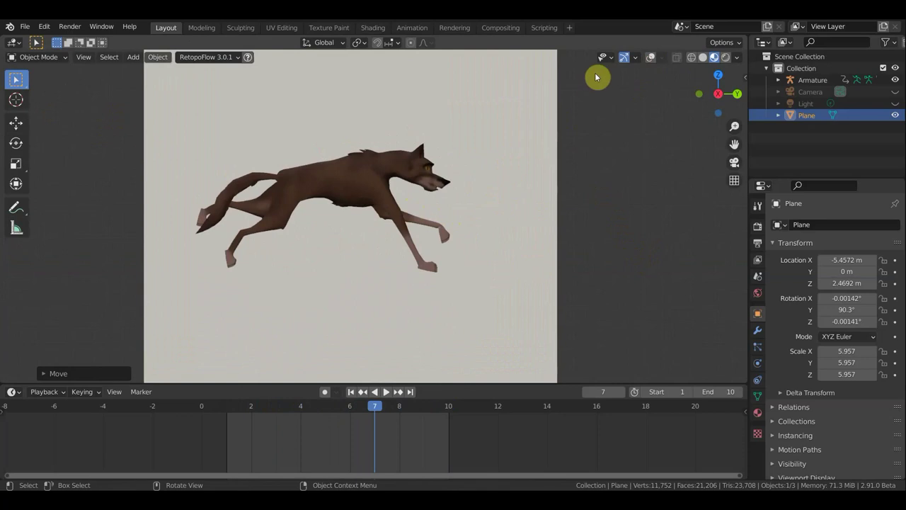
Hide the Plane backdrop in the outliner and show the viewport overlays again.
click(650, 57)
scroll(318, 249, up, 1)
scroll(323, 227, up, 3)
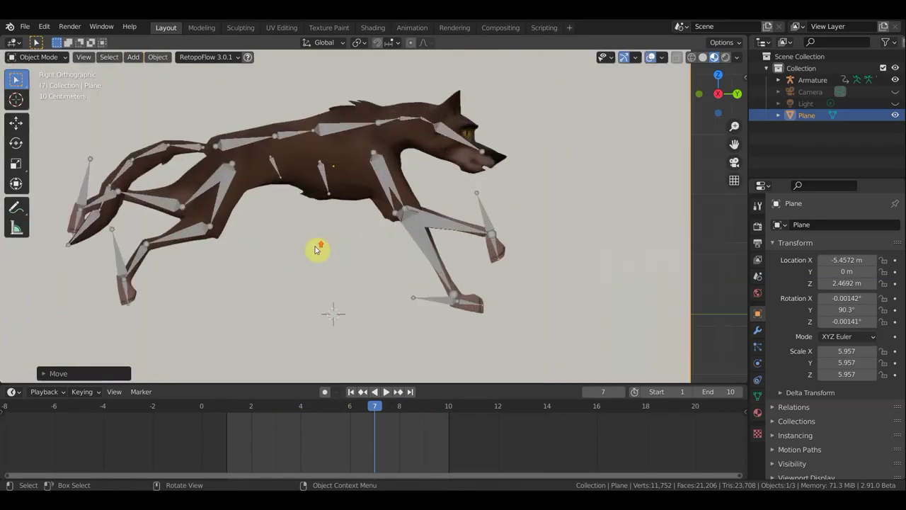
scroll(333, 203, down, 2)
click(651, 57)
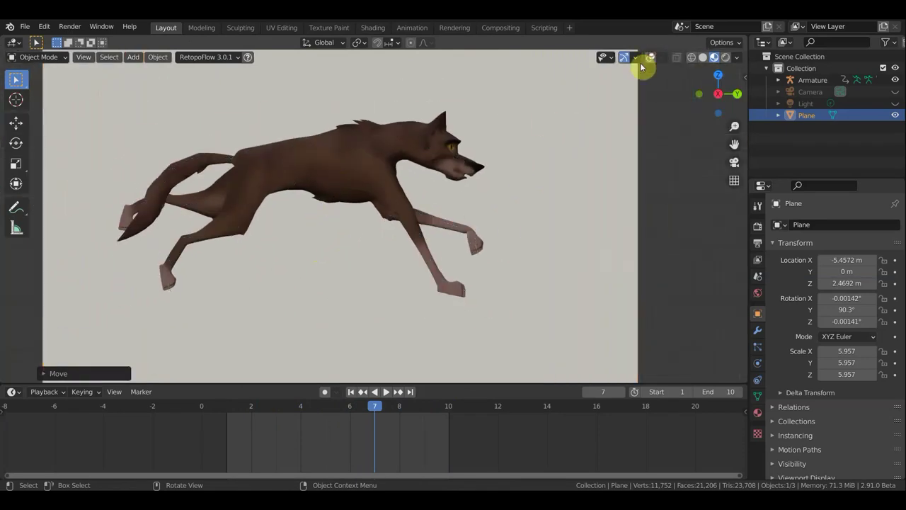
click(895, 115)
scroll(335, 295, up, 2)
scroll(335, 294, down, 1)
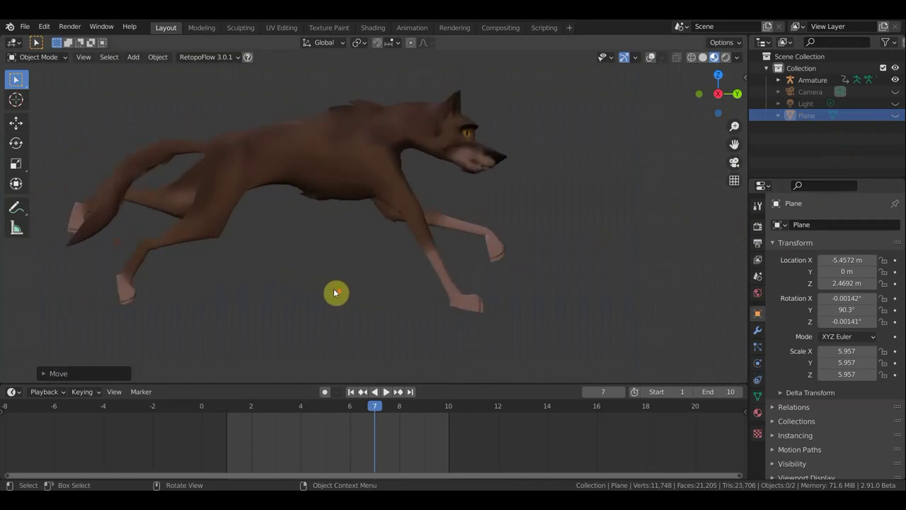
shift+middle_drag(337, 292, 455, 289)
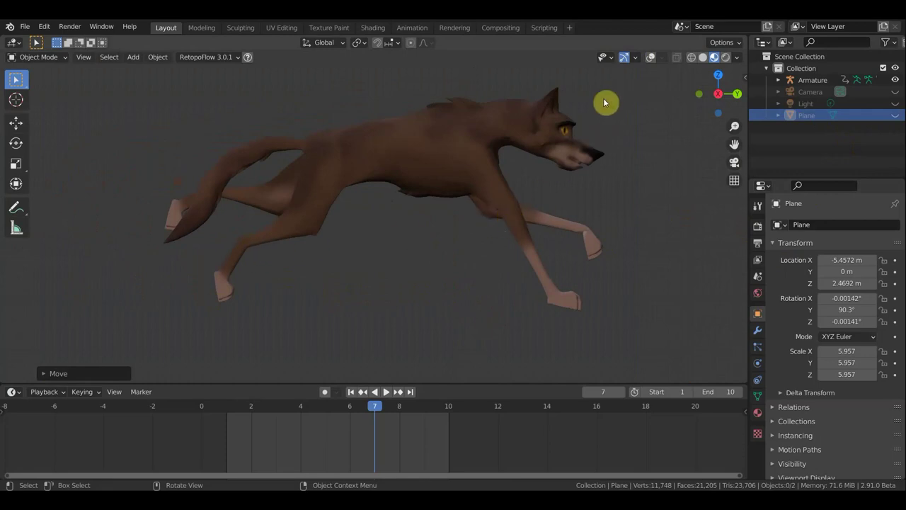
click(649, 59)
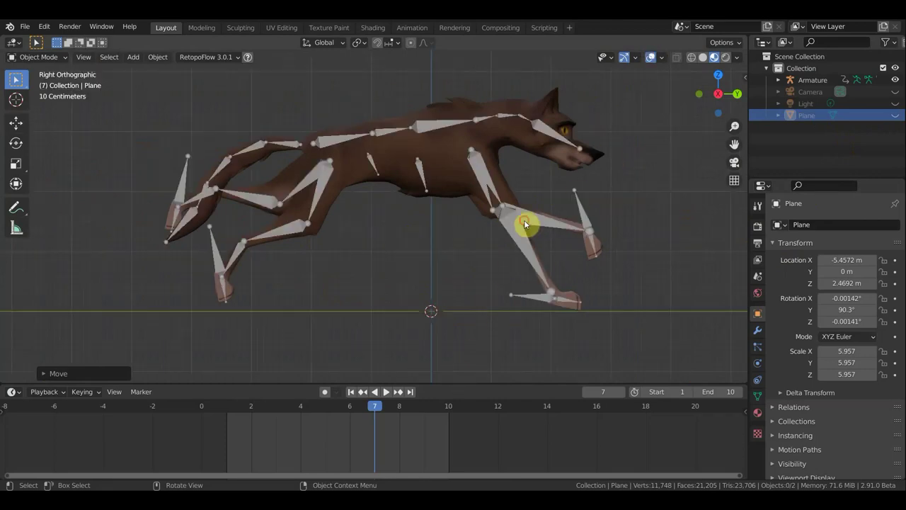
Put the wolf's Armature in Pose Mode and select a front leg bone.
click(524, 224)
click(43, 57)
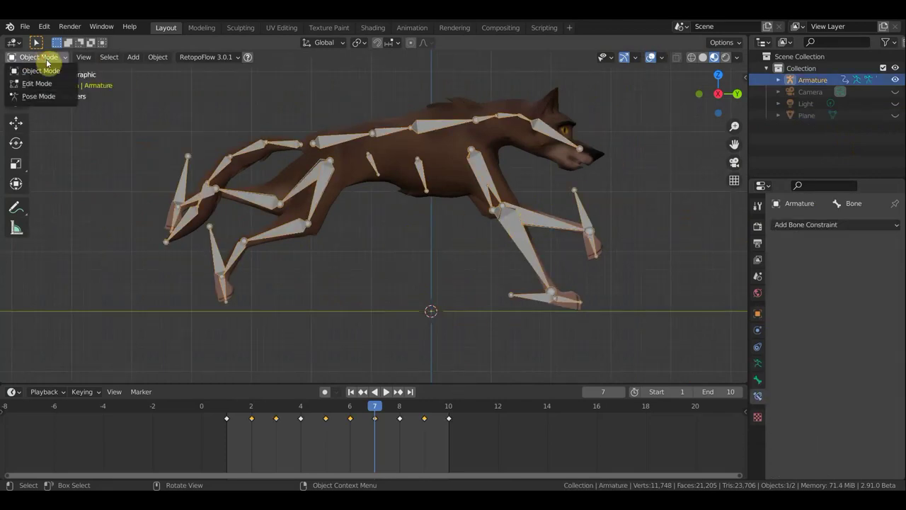
click(48, 96)
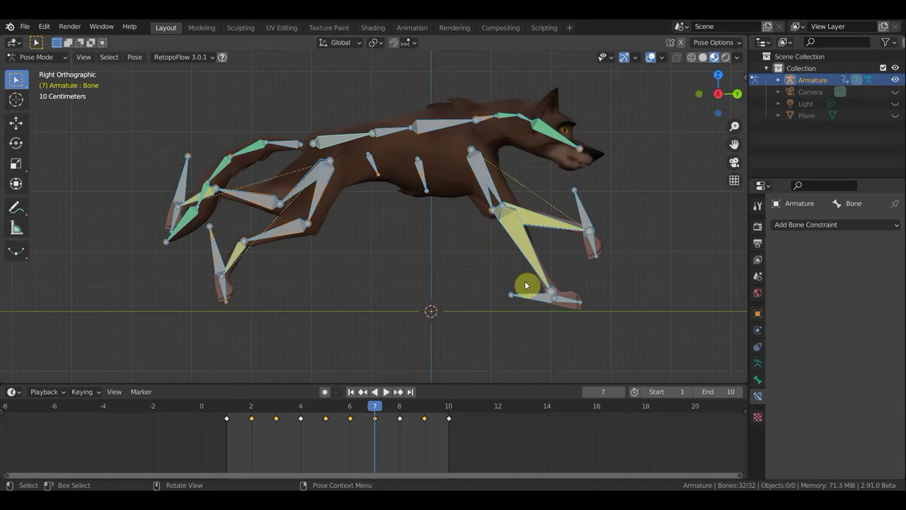
click(351, 142)
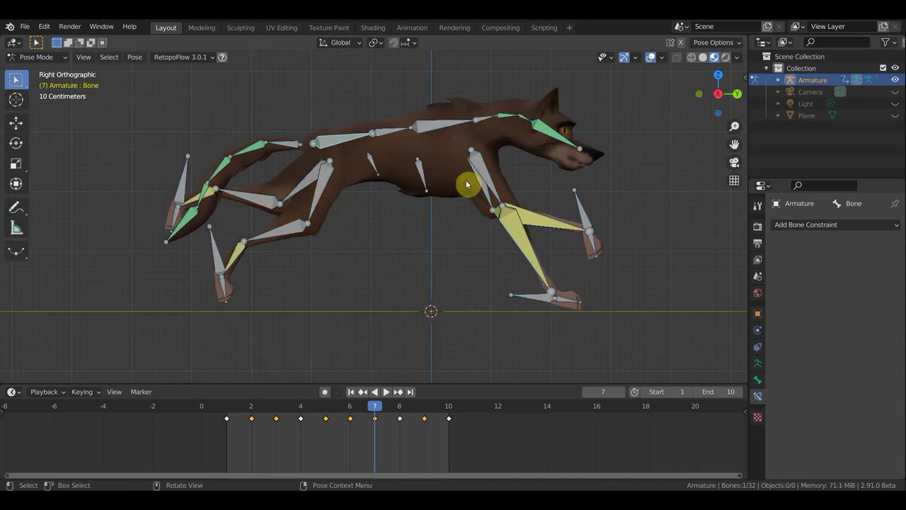
click(650, 56)
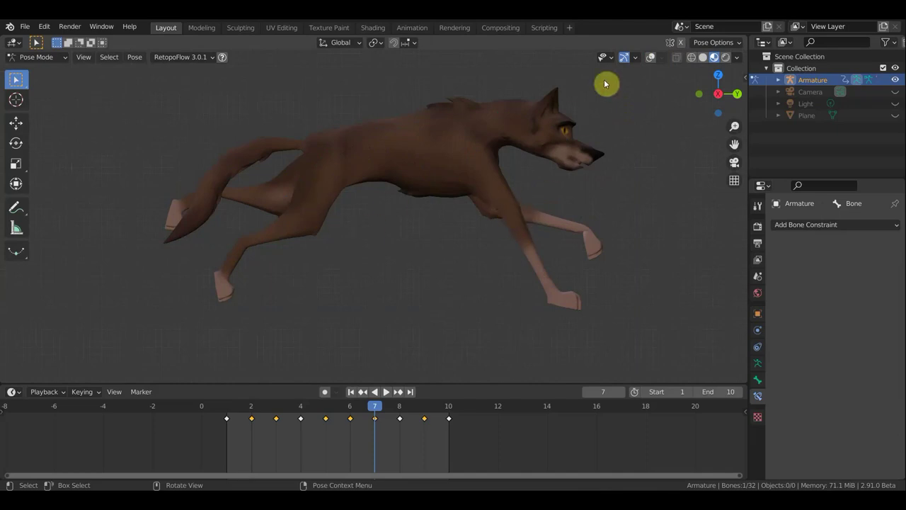
click(650, 57)
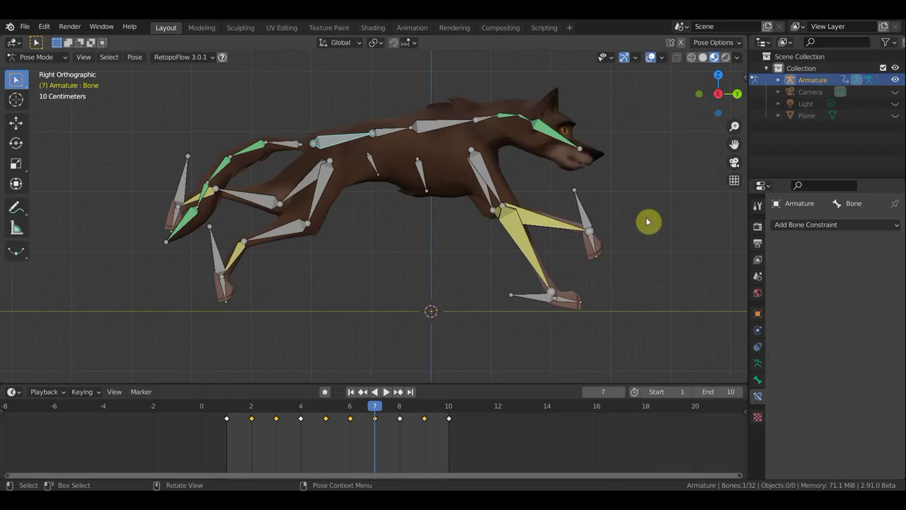
Reposition the selected bones and key Location & Rotation for all bones at frame 7.
key(g)
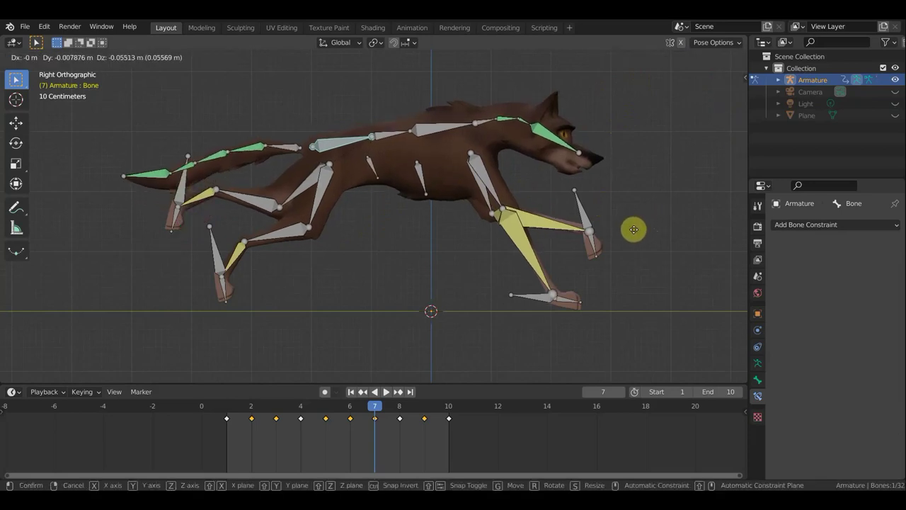
click(635, 233)
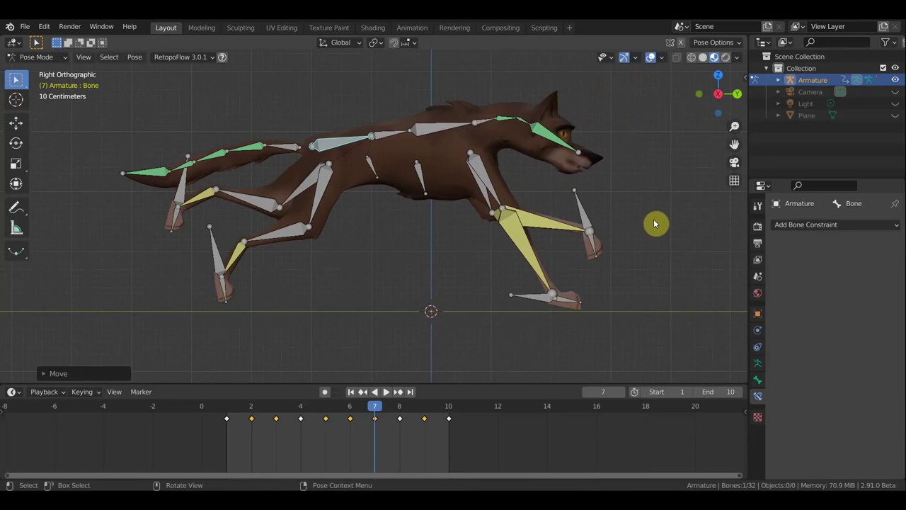
key(a)
key(i)
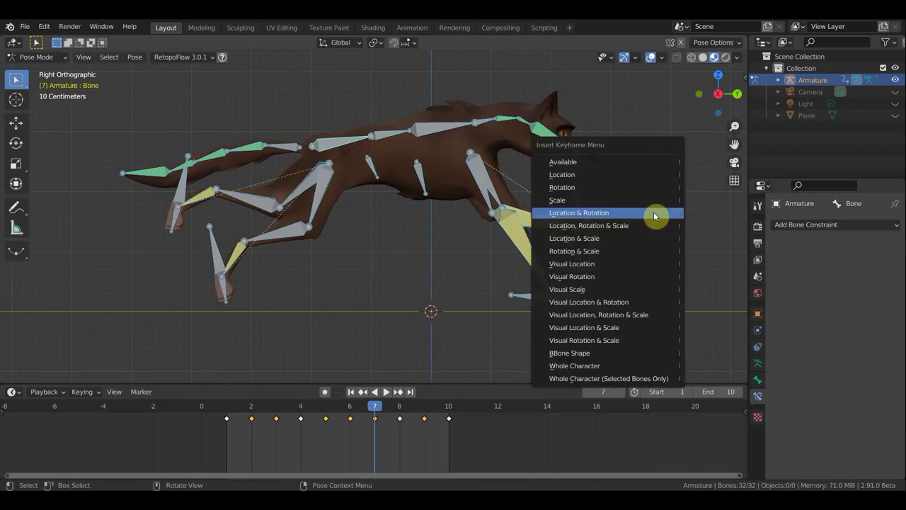
click(655, 215)
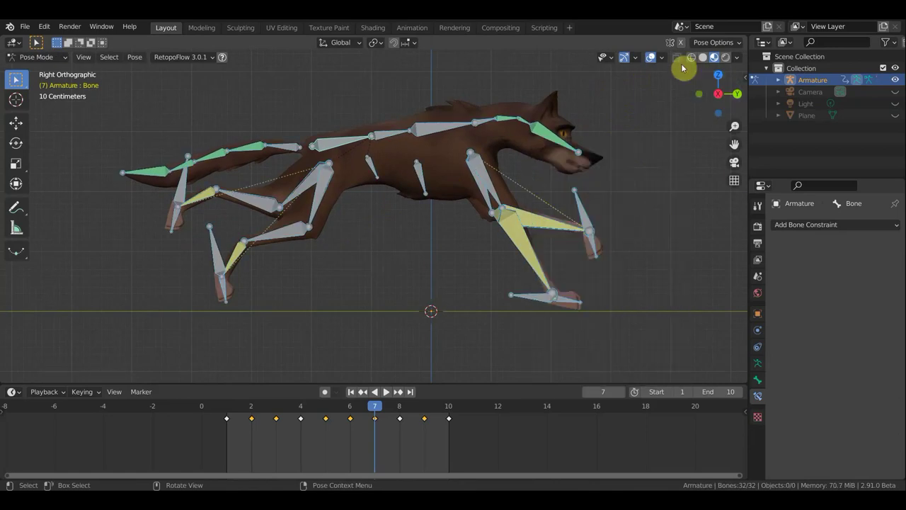
Move the front foot bone Bone.028, comparing the pose against frame 8.
click(652, 59)
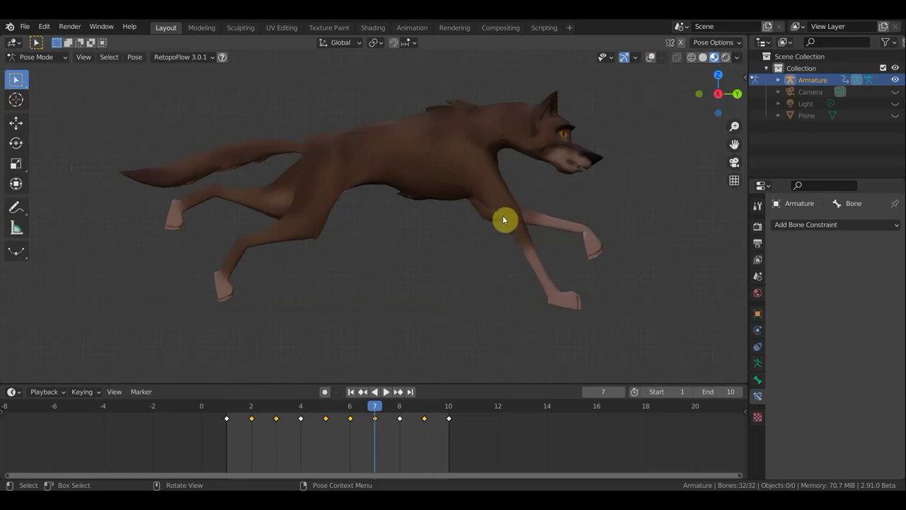
click(652, 58)
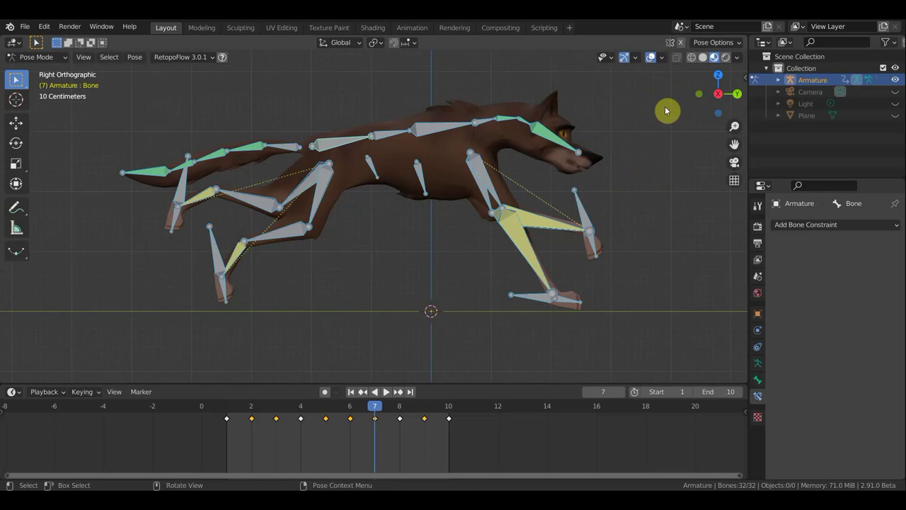
click(532, 296)
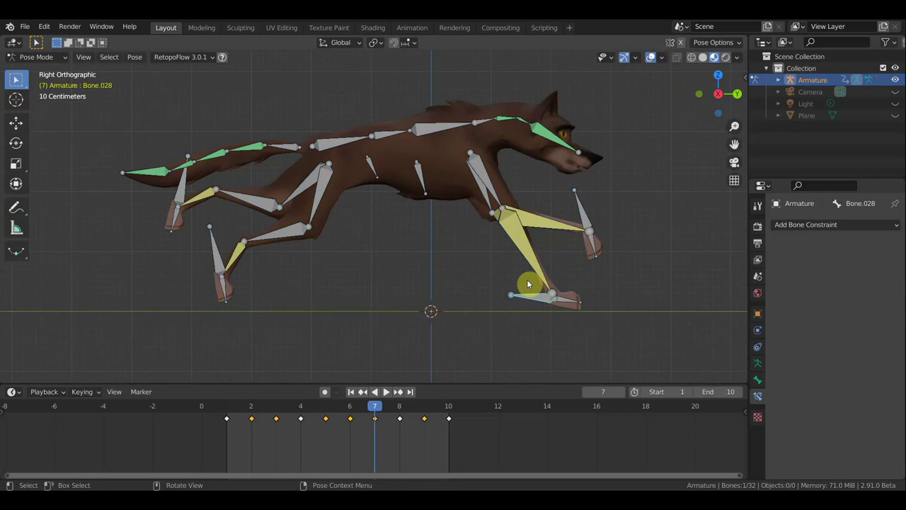
key(g)
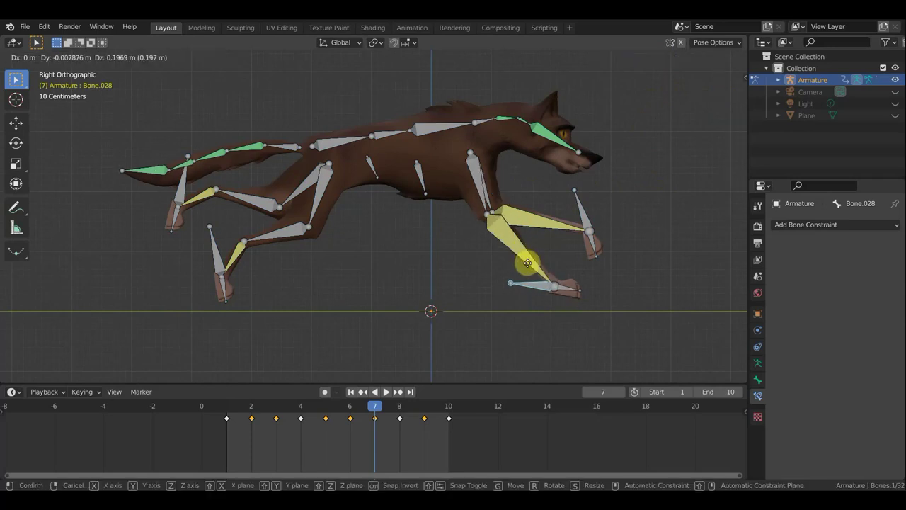
click(527, 263)
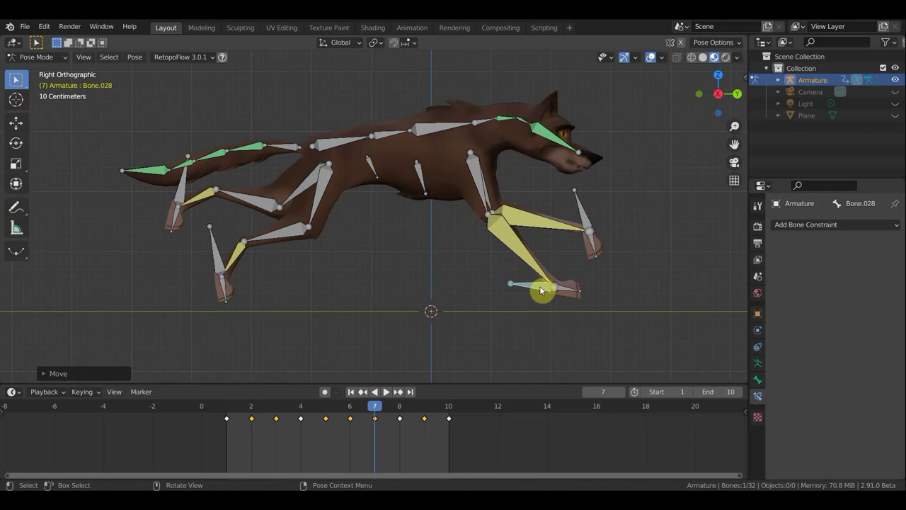
click(399, 409)
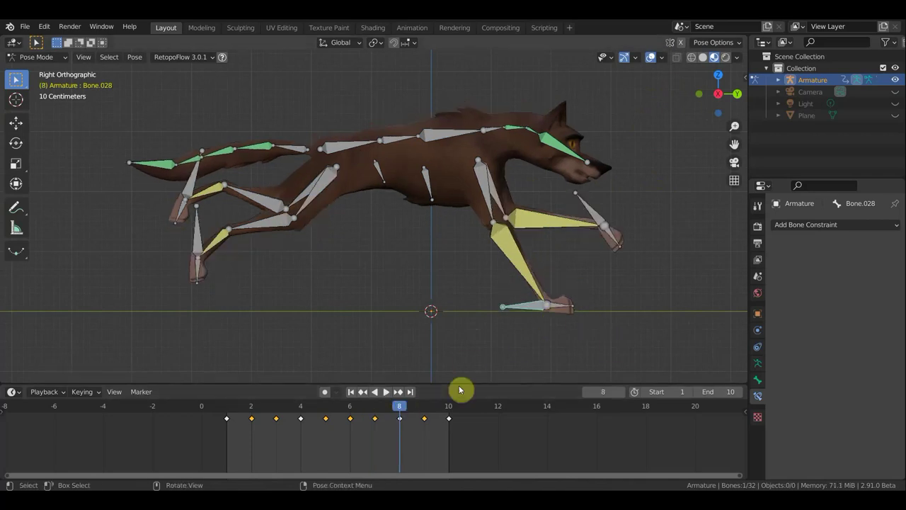
click(377, 414)
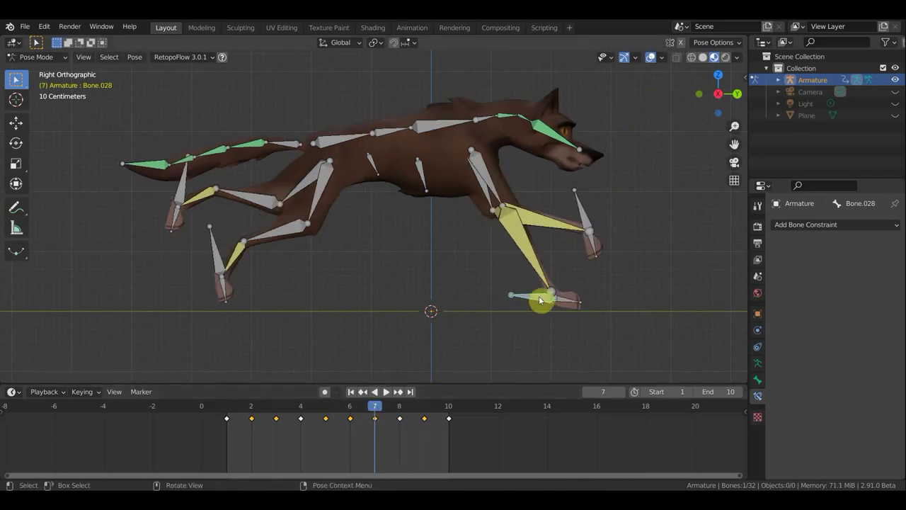
Raise the front leg bones, rekey Location & Rotation for all bones, and play with overlays hidden.
key(g)
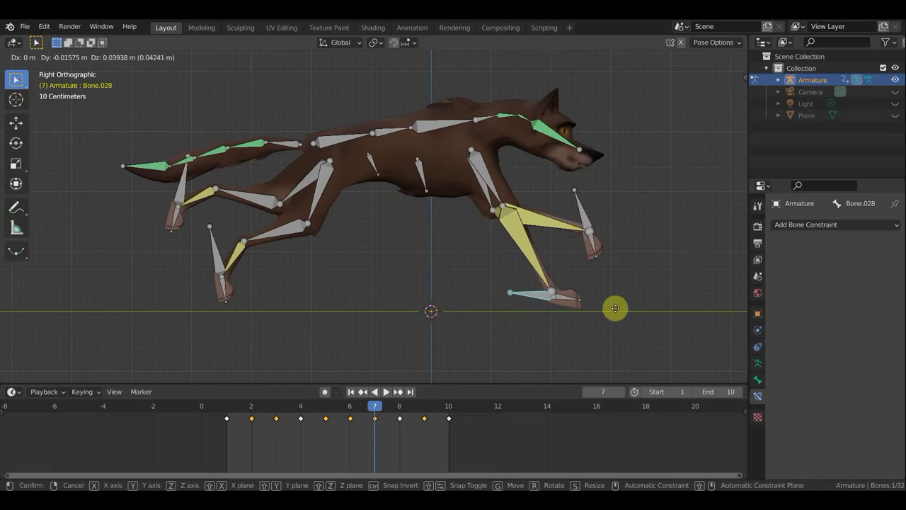
click(616, 303)
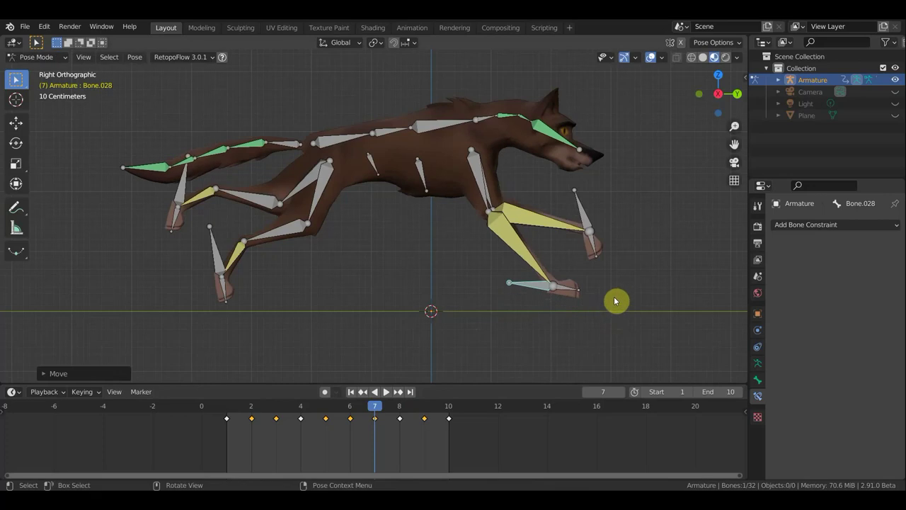
key(a)
key(i)
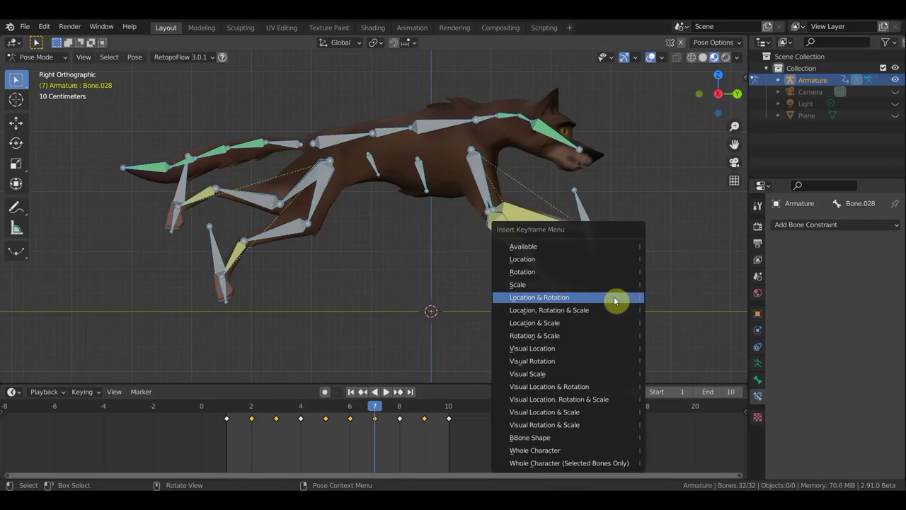
click(614, 296)
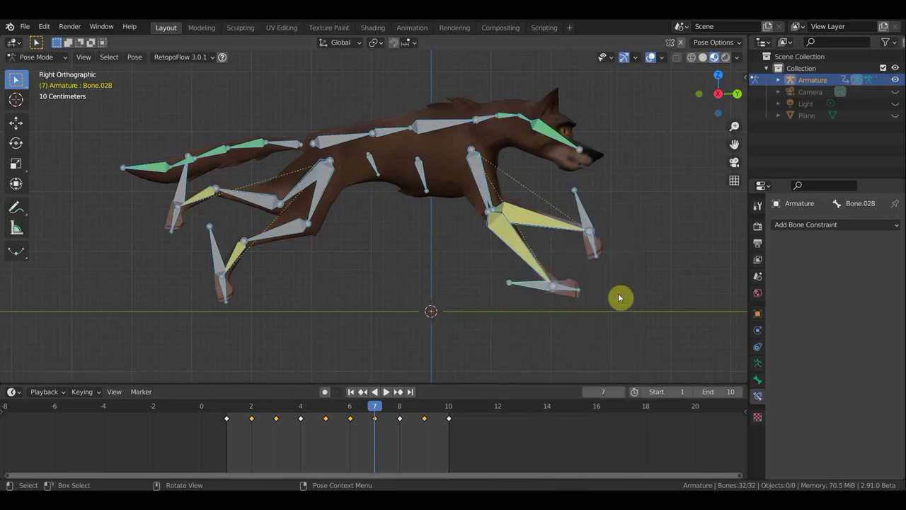
click(651, 57)
key(space)
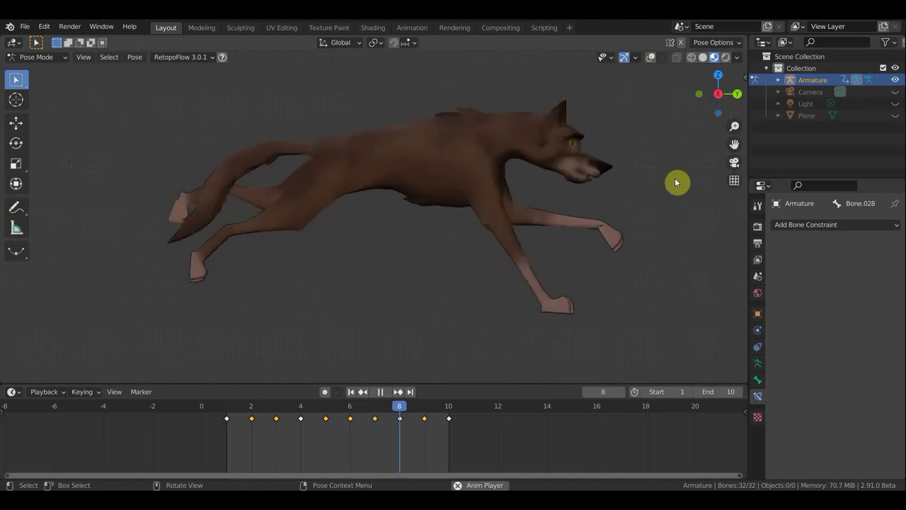
Stop playback, replay the run, and scrub through frames 3 to 6.
key(Escape)
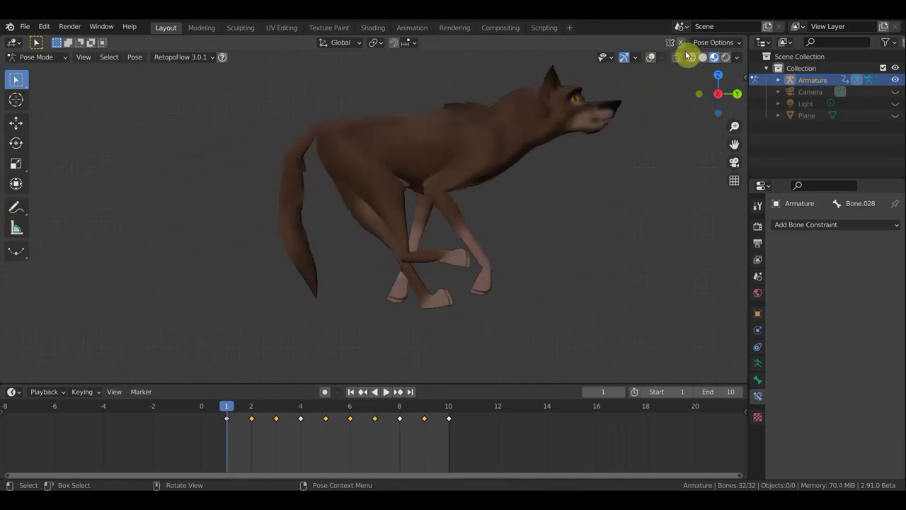
click(651, 59)
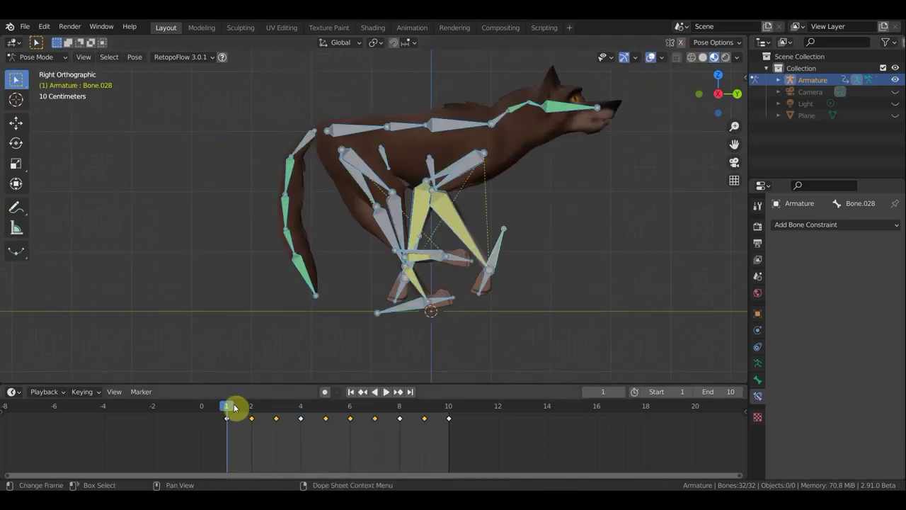
click(650, 57)
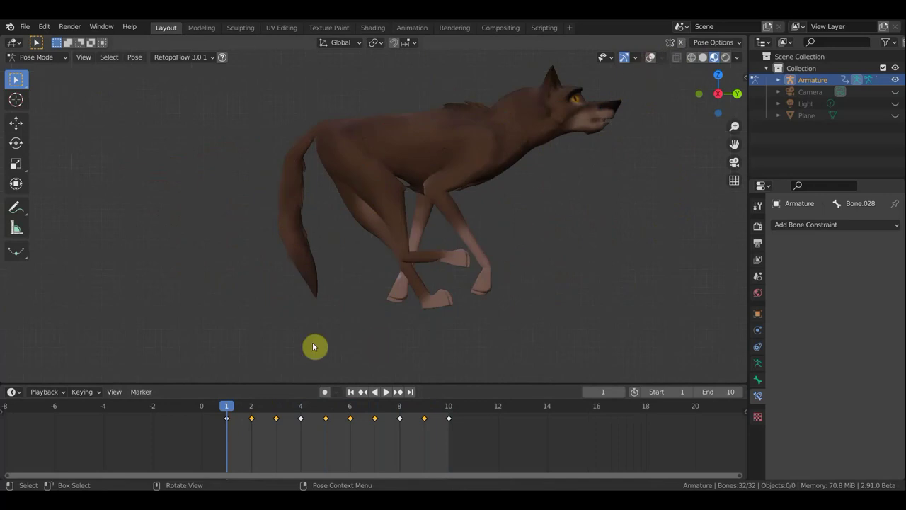
key(space)
drag(241, 413, 277, 420)
drag(300, 421, 355, 421)
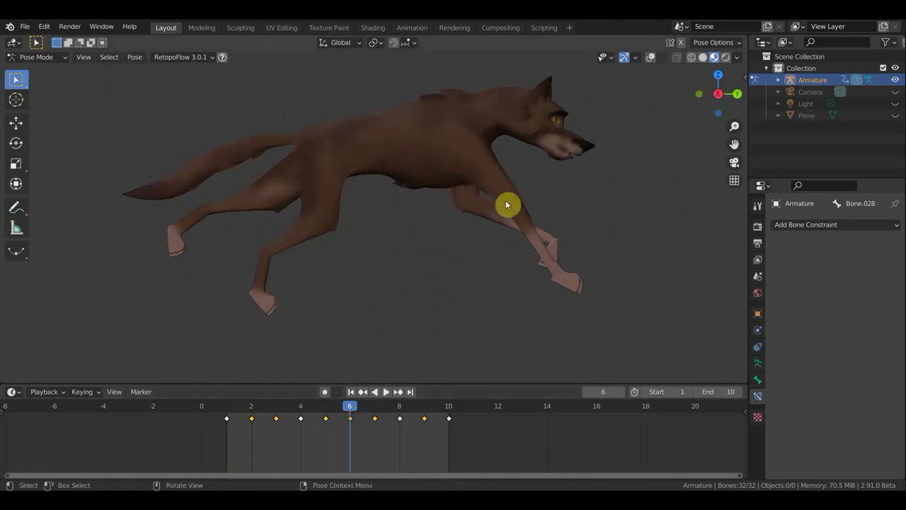
At frame 6, move the front foot bone and key Location & Rotation for all bones.
click(647, 57)
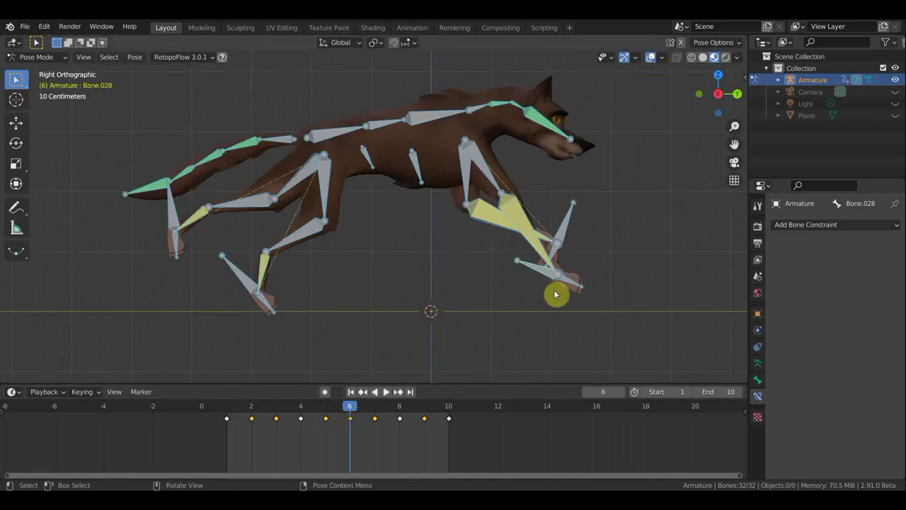
click(544, 271)
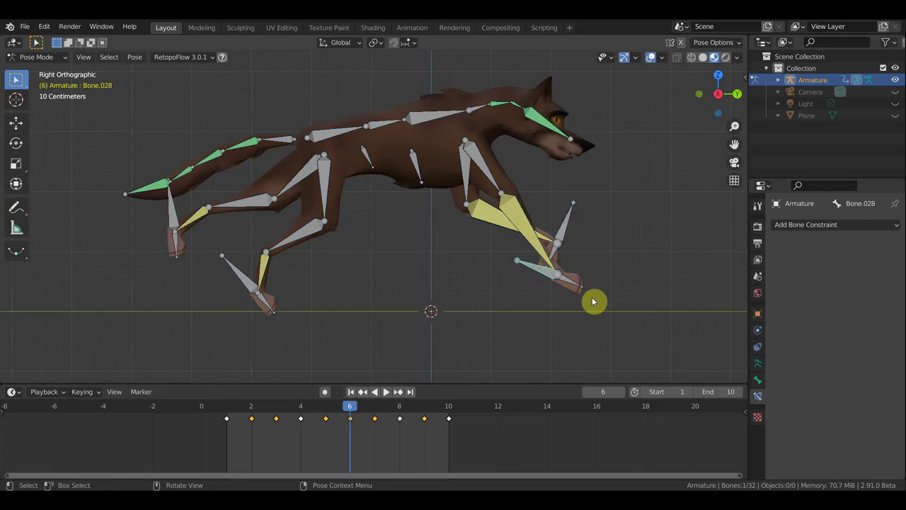
key(g)
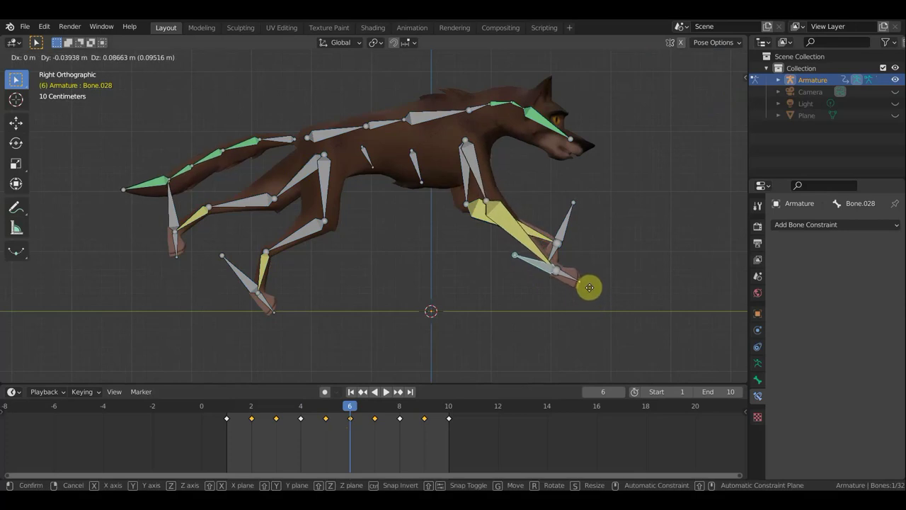
click(591, 288)
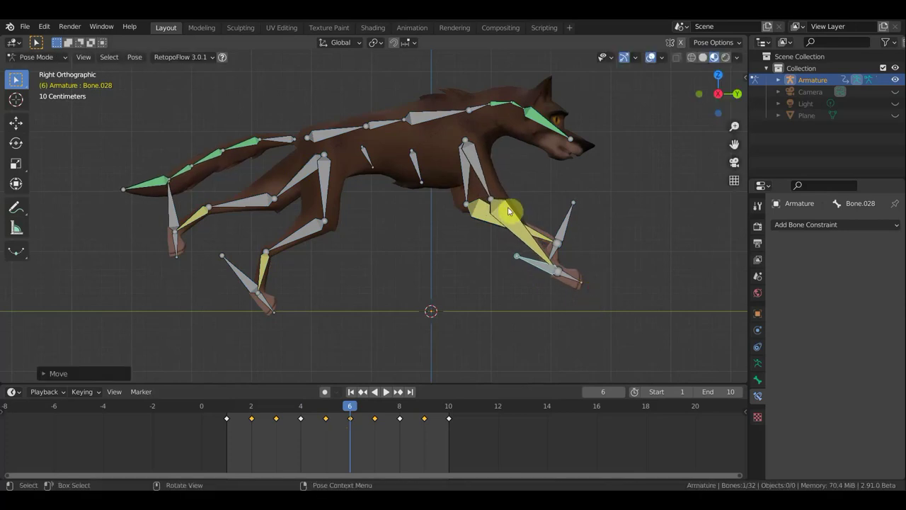
key(a)
key(i)
click(659, 222)
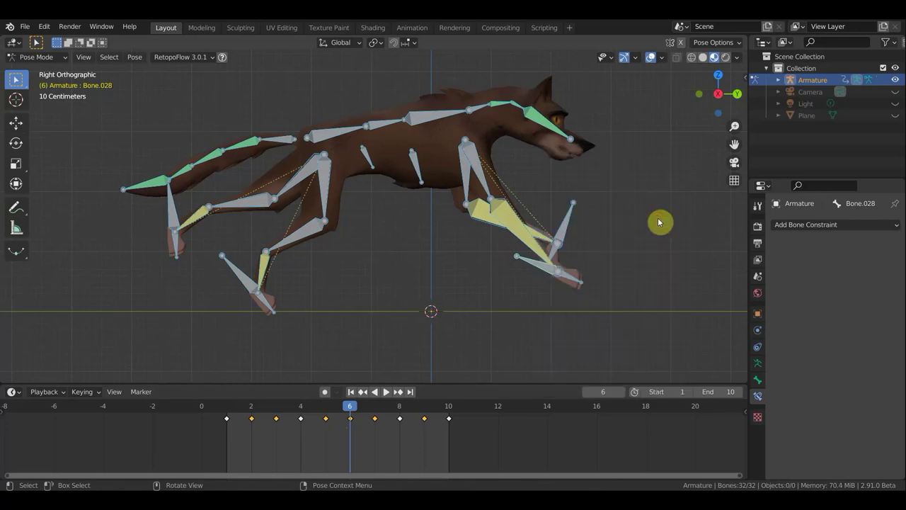
Play the run loop with overlays hidden, viewing the wolf from behind.
click(650, 60)
key(space)
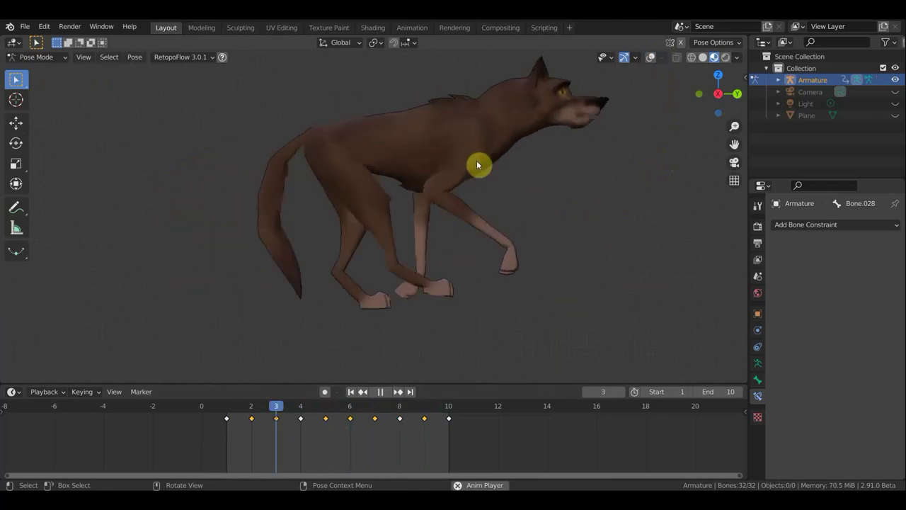
mouse_move(504, 209)
middle_down()
mouse_move(512, 303)
mouse_move(455, 297)
middle_up()
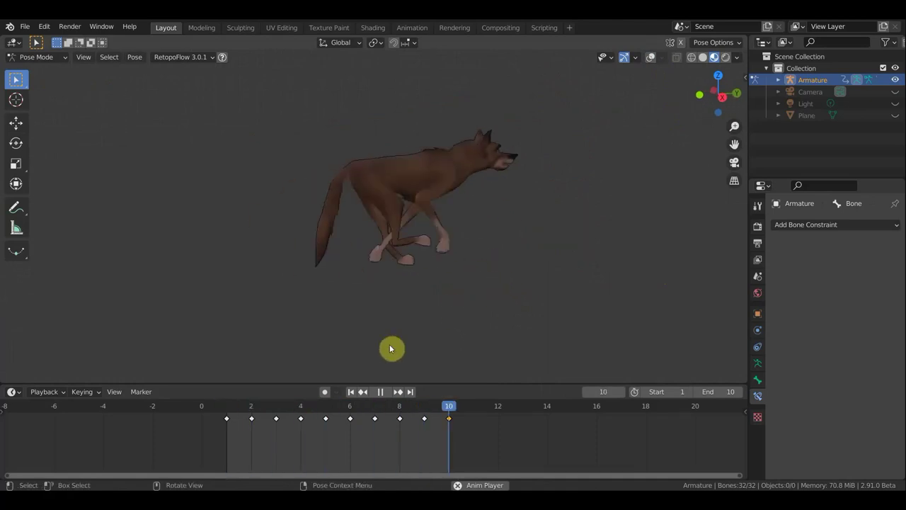
Stop playback, set the animation end frame to 8, and play the shortened loop.
click(381, 392)
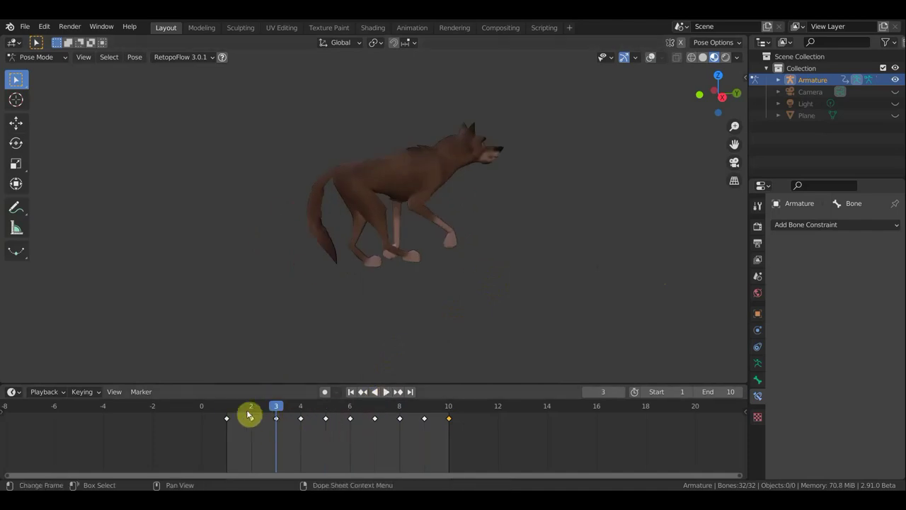
click(228, 412)
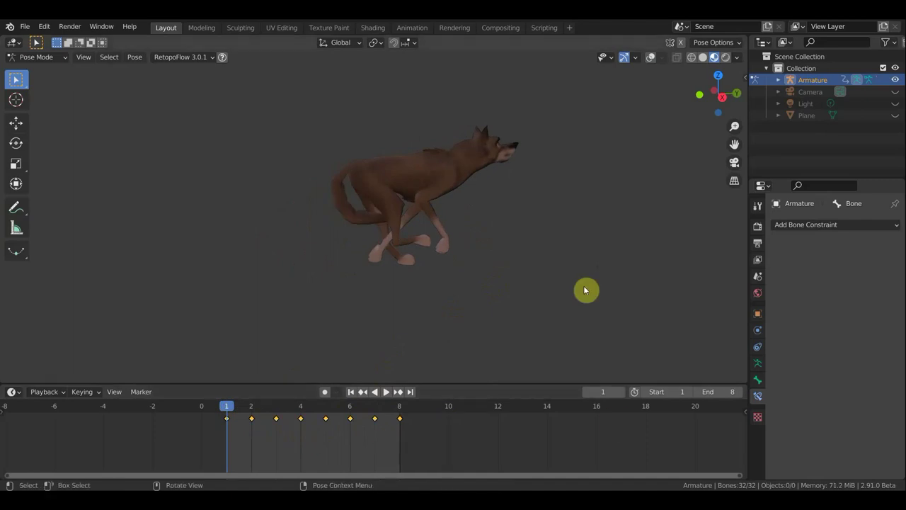
key(space)
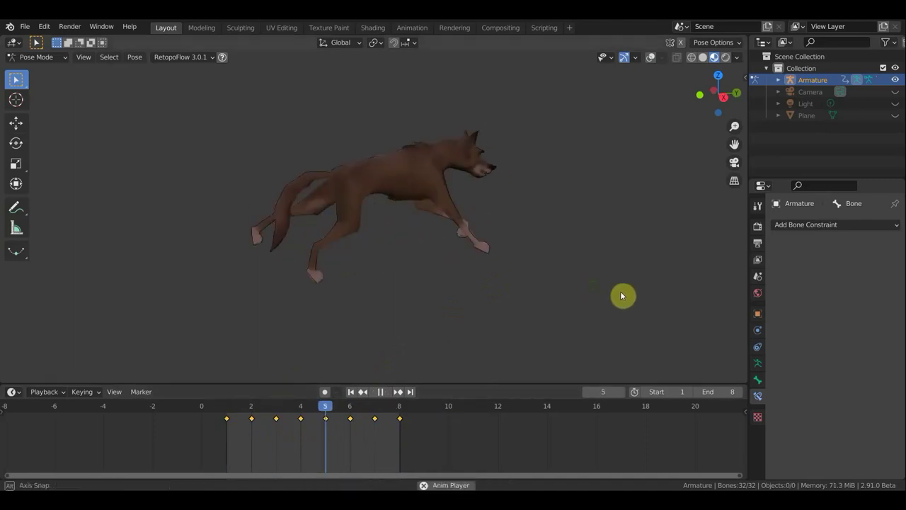
Orbit around the wolf to review the 8-frame run from several angles.
middle_drag(599, 286, 647, 298)
mouse_move(607, 261)
middle_down()
mouse_move(489, 267)
mouse_move(519, 253)
middle_up()
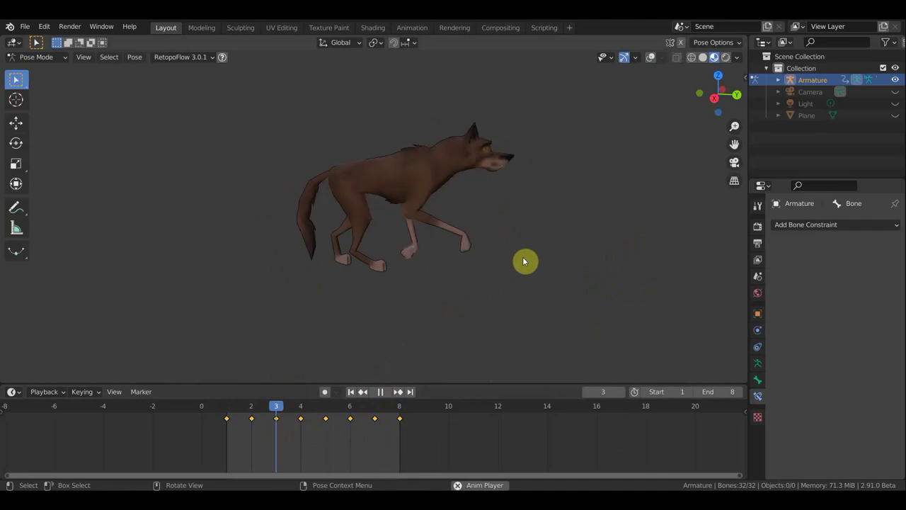
click(651, 57)
click(651, 57)
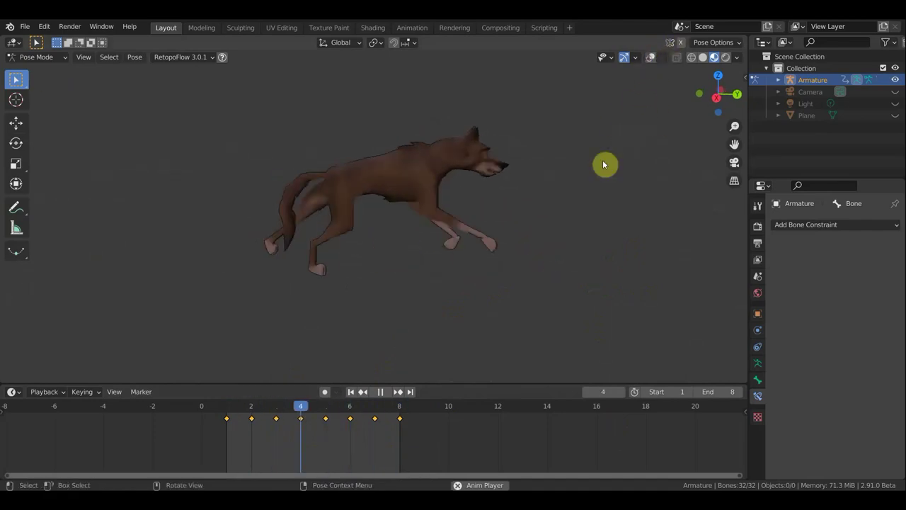
middle_drag(573, 202, 560, 175)
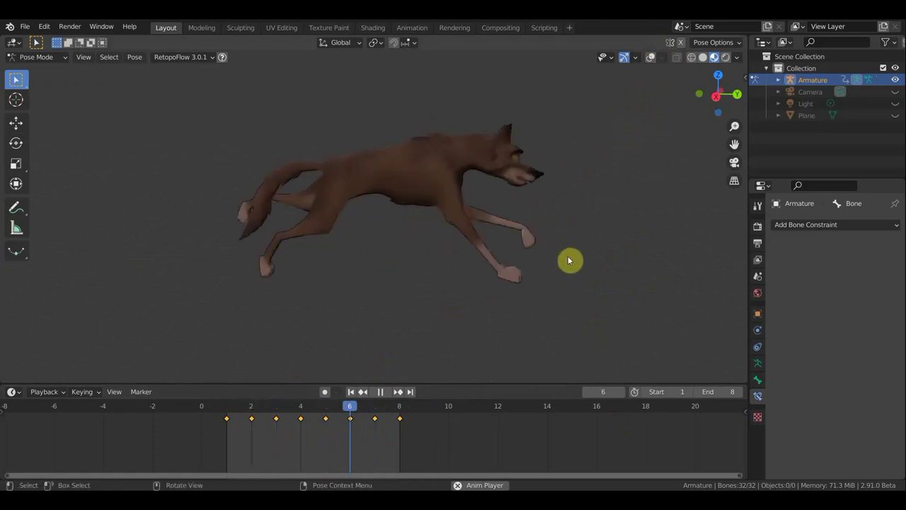
middle_drag(566, 262, 459, 266)
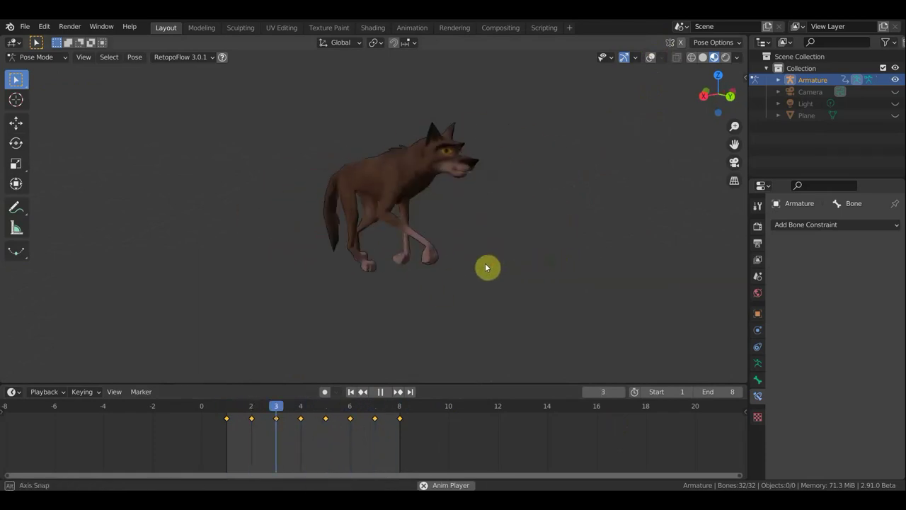